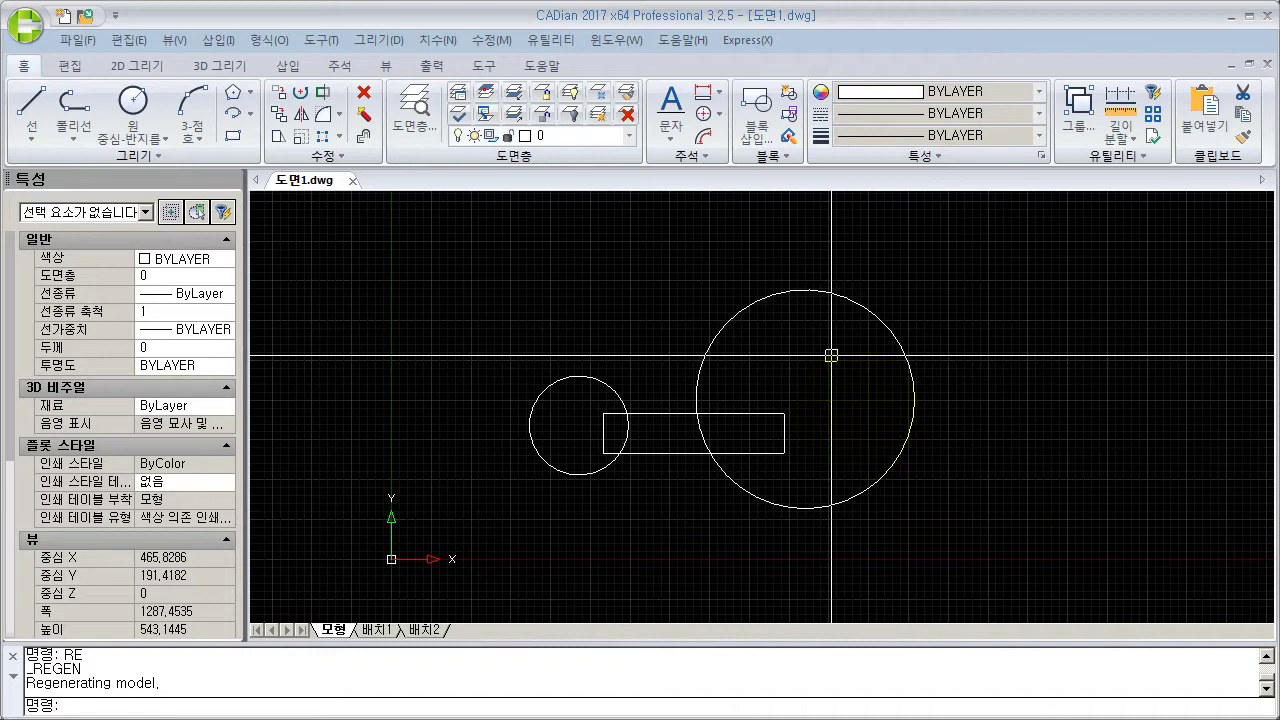
Step: Grip-stretch the rectangle's lower corners outward and downward, away from the two circles, to widen its base
click(651, 413)
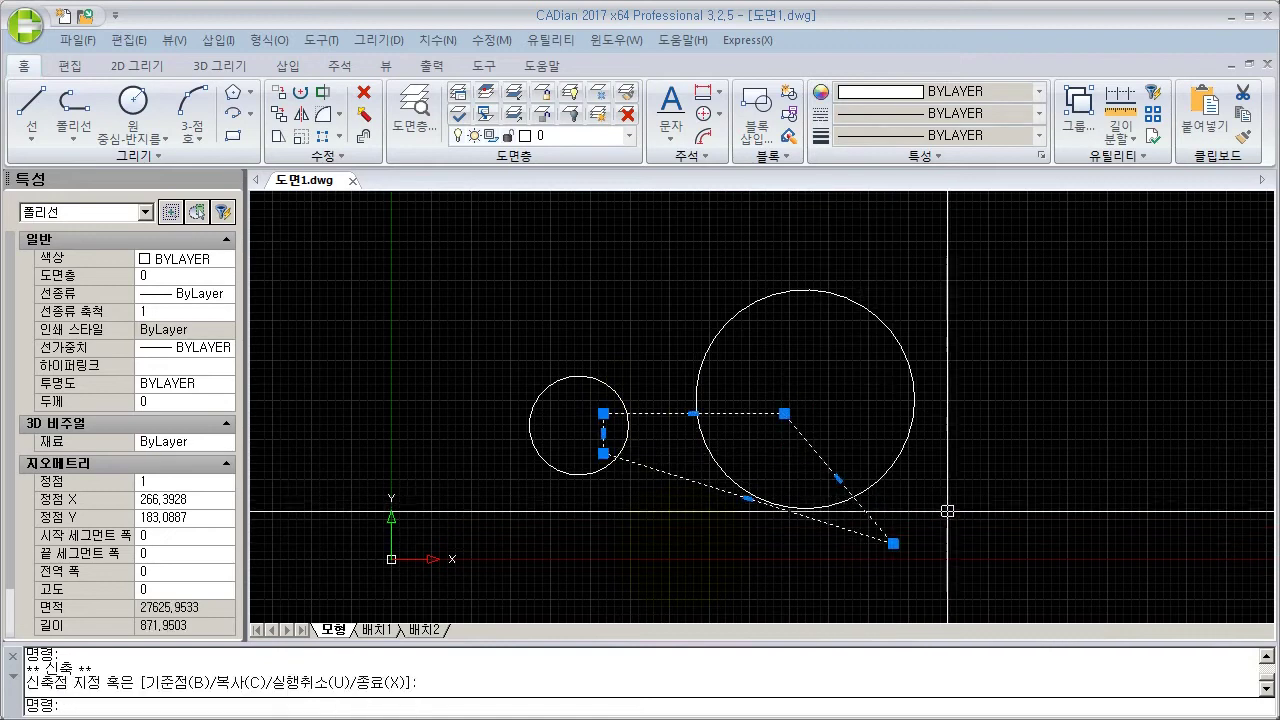
click(603, 453)
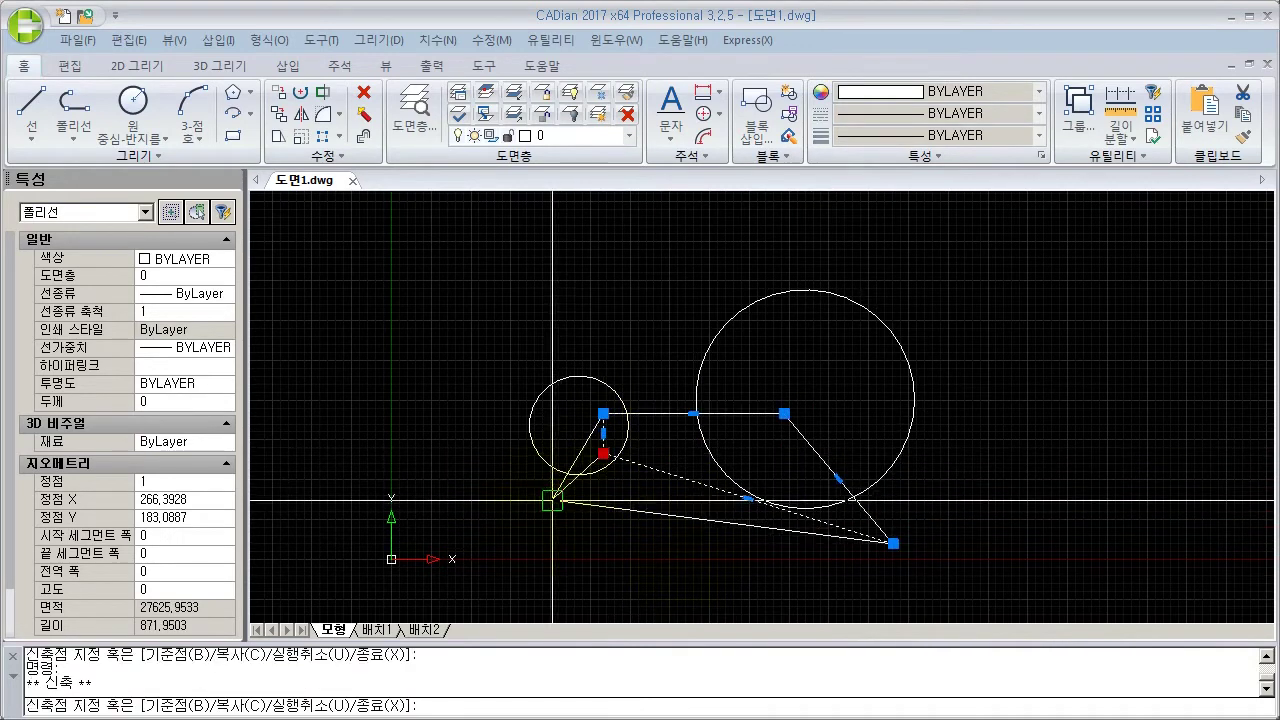
click(527, 525)
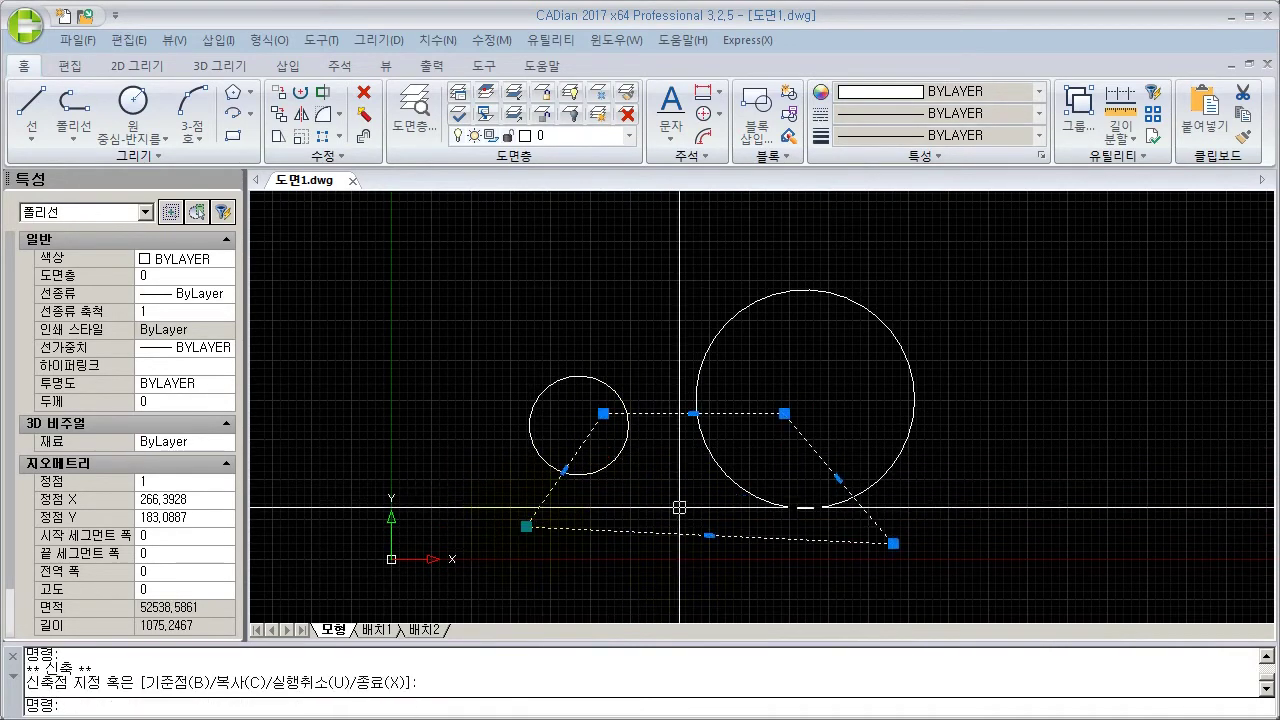
Step: Enlarge the large circle with its quadrant grip and move it by its center well to the right of the polyline
click(918, 292)
click(866, 351)
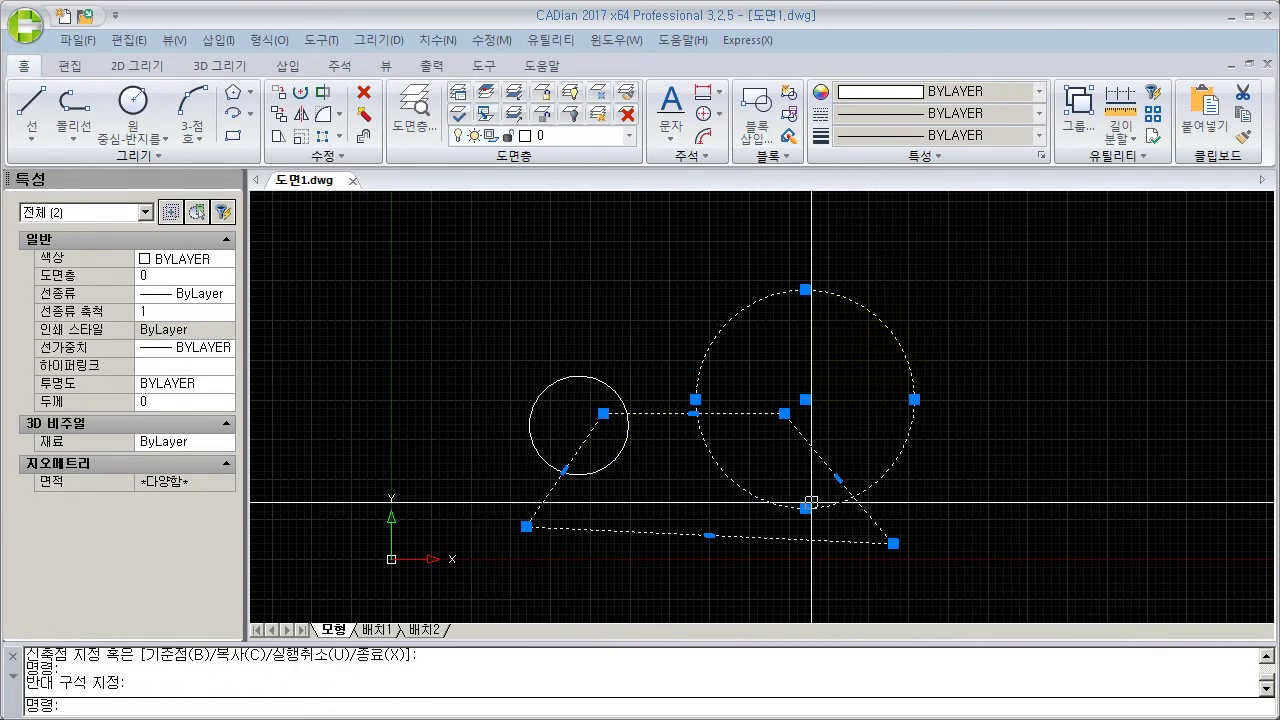
click(914, 399)
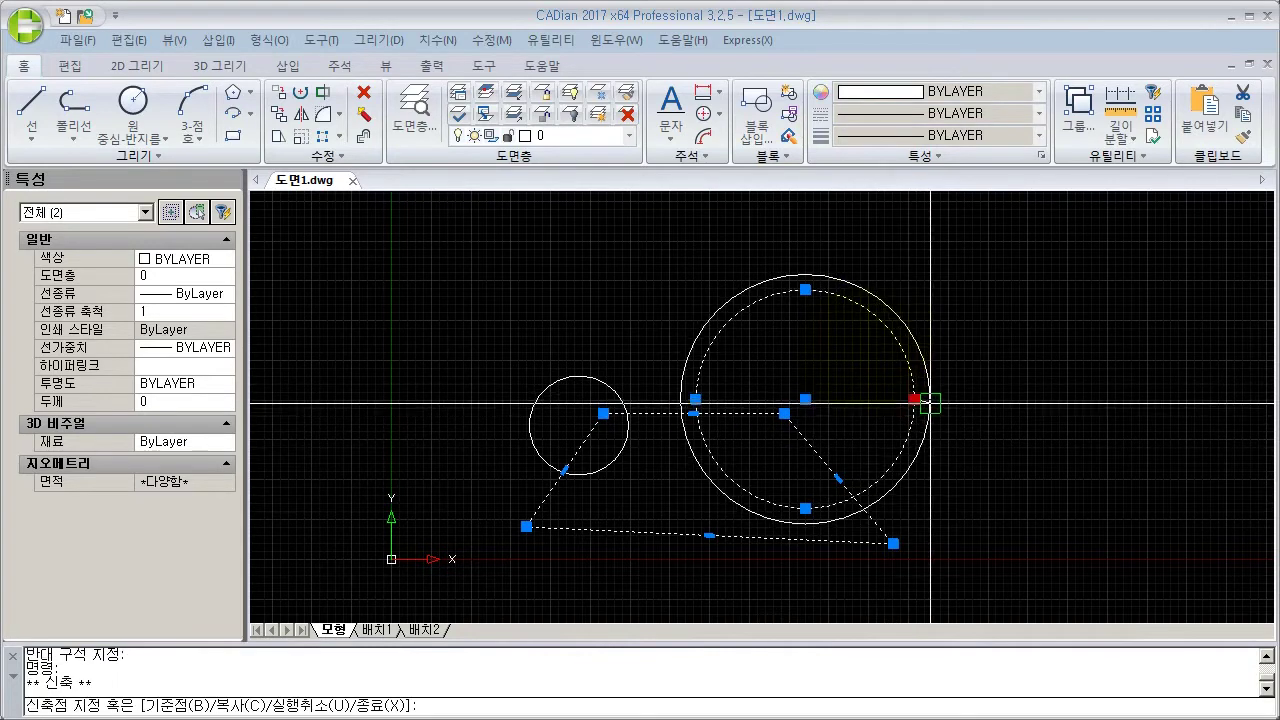
click(966, 408)
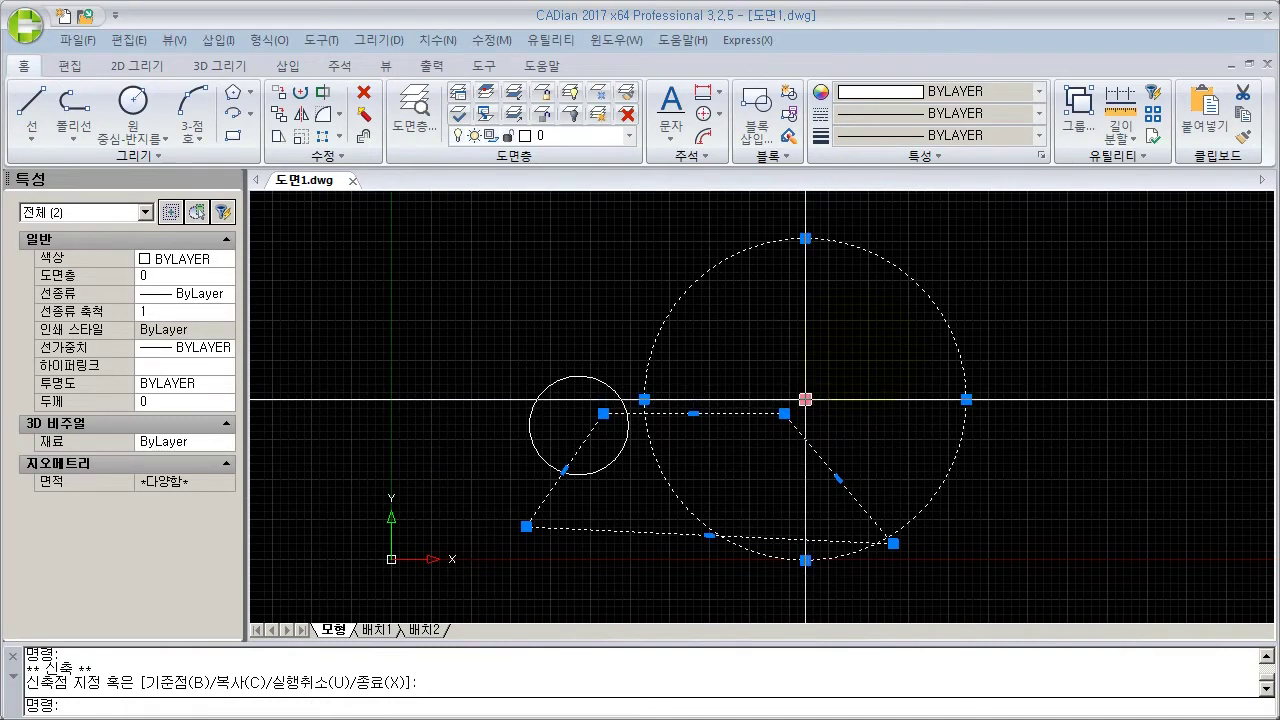
click(805, 399)
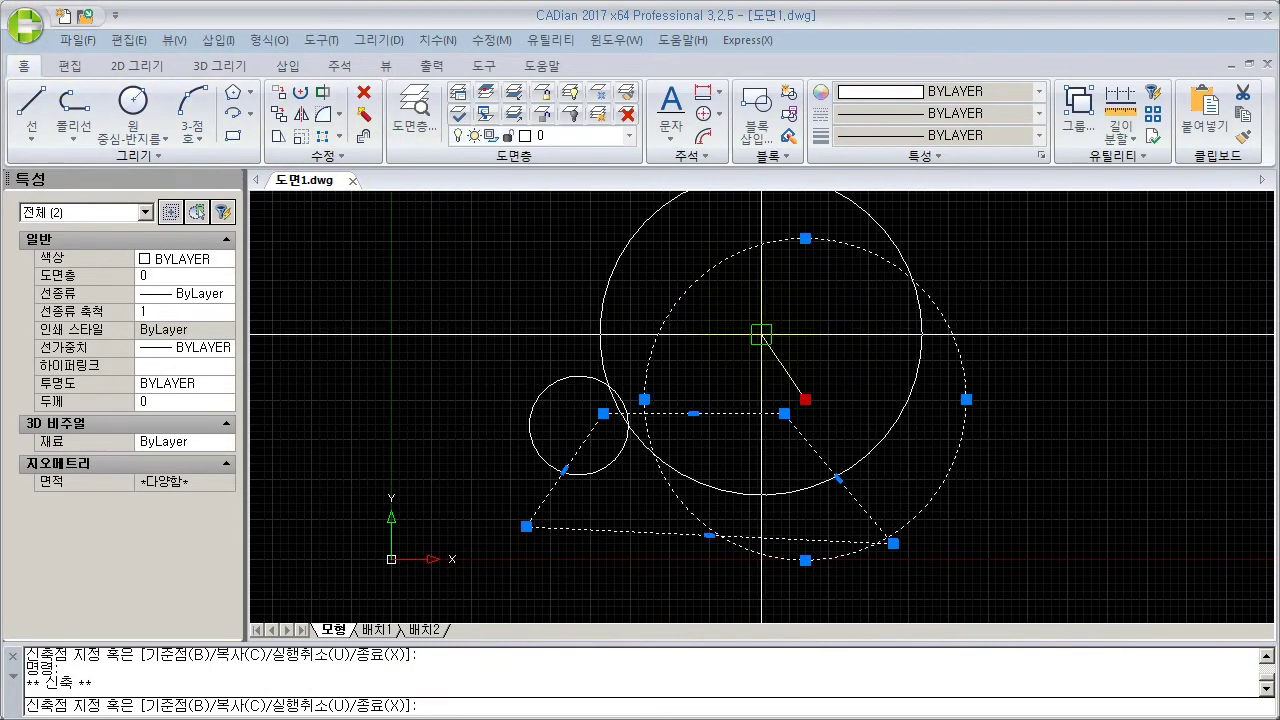
click(1108, 454)
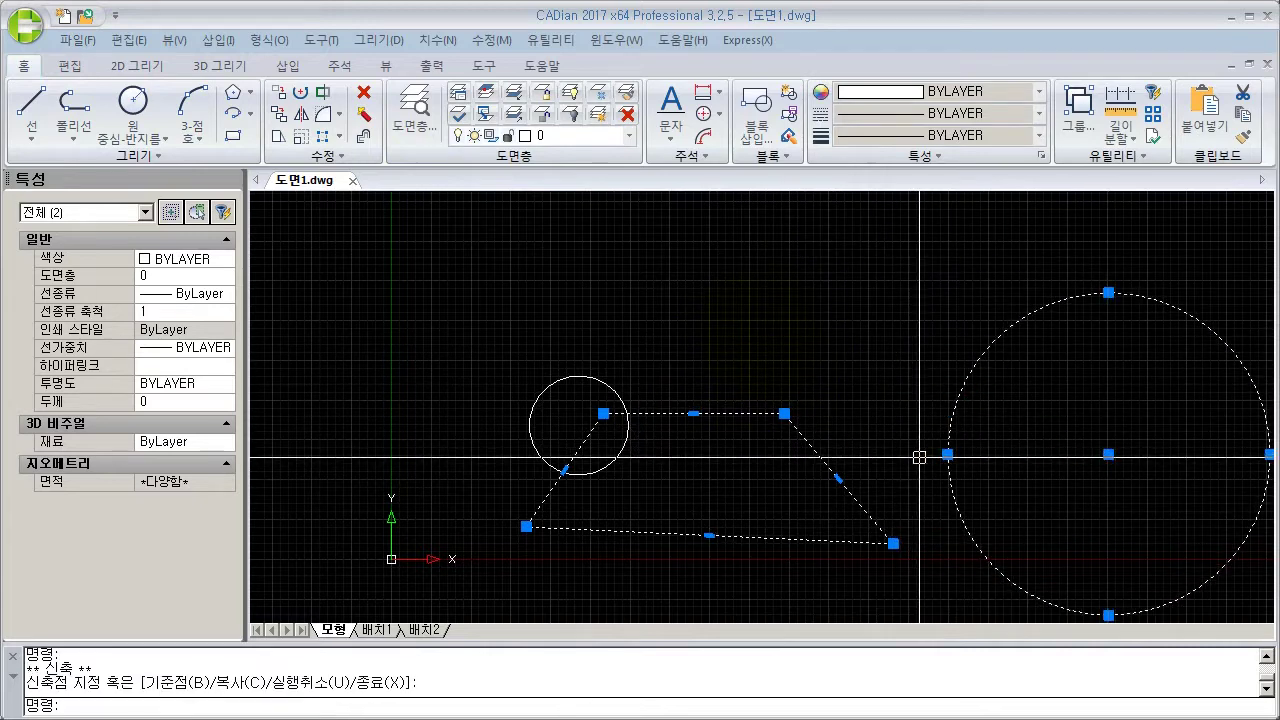
Step: Move the small circle by its center grip up and to the left, clear of the polyline
click(670, 358)
click(516, 461)
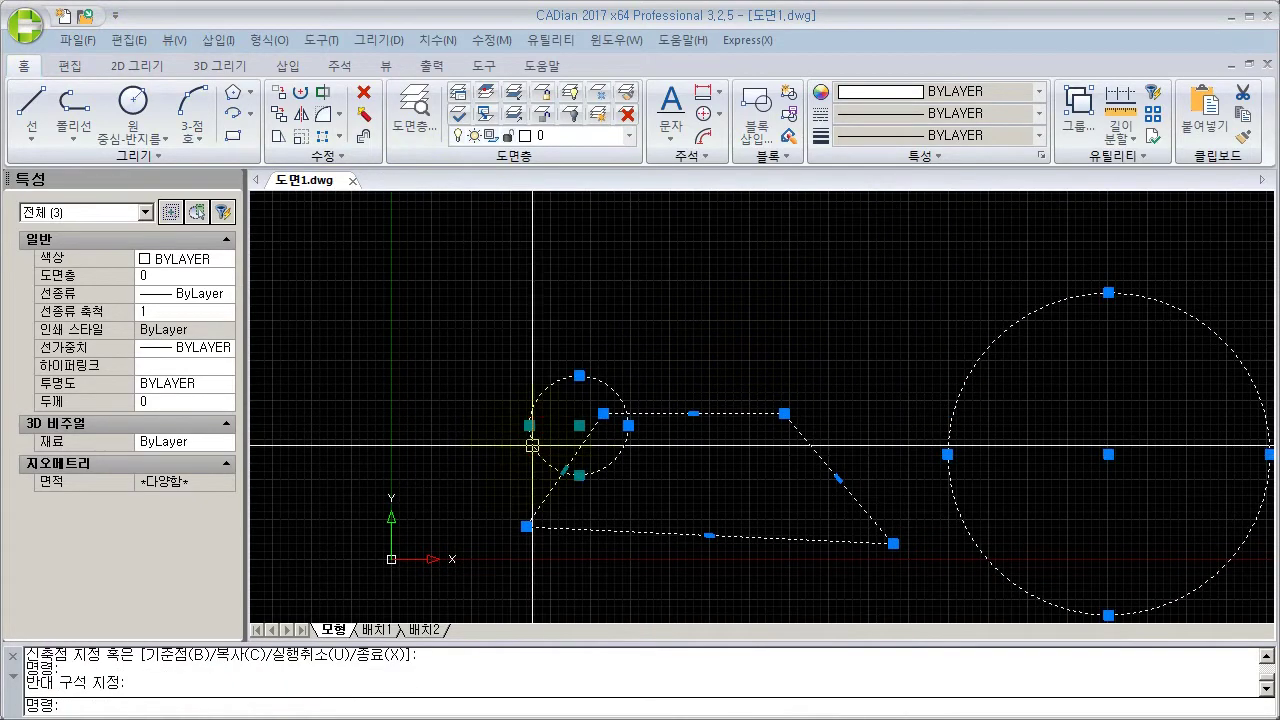
click(579, 425)
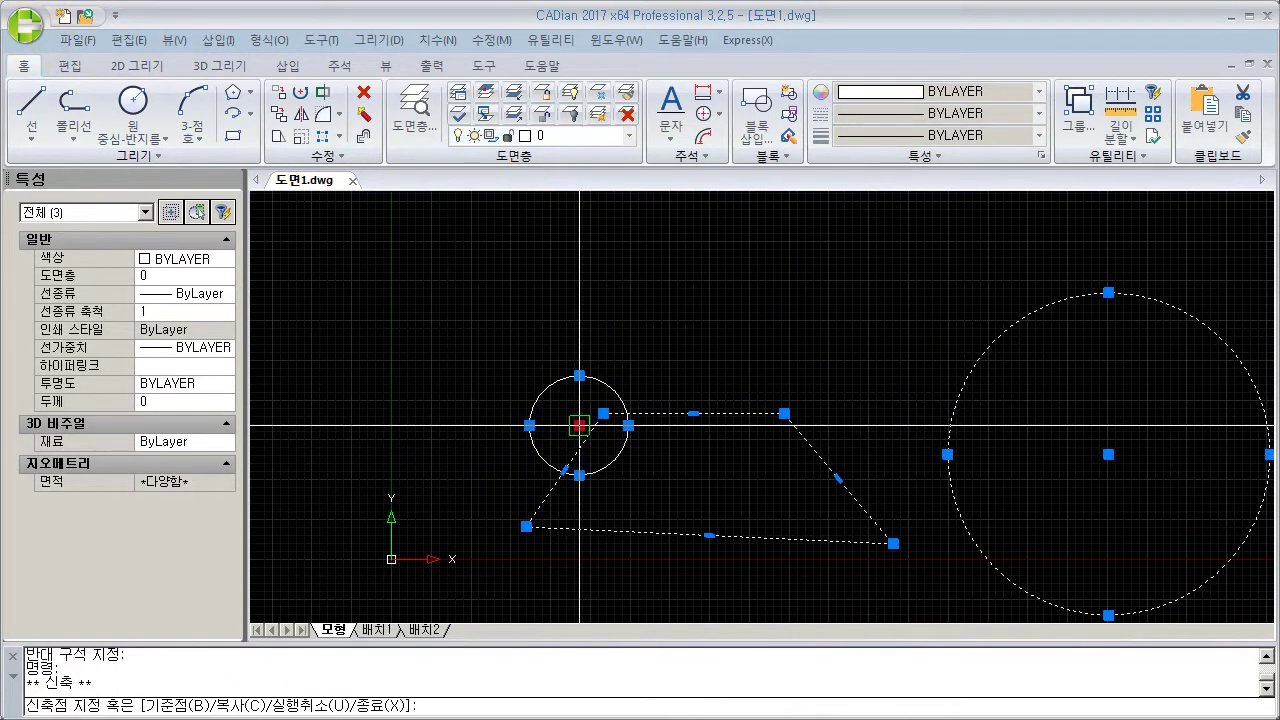
click(482, 337)
Step: Grip-stretch the polyline's two upper corners upward to about the same height to make the shape taller
click(603, 413)
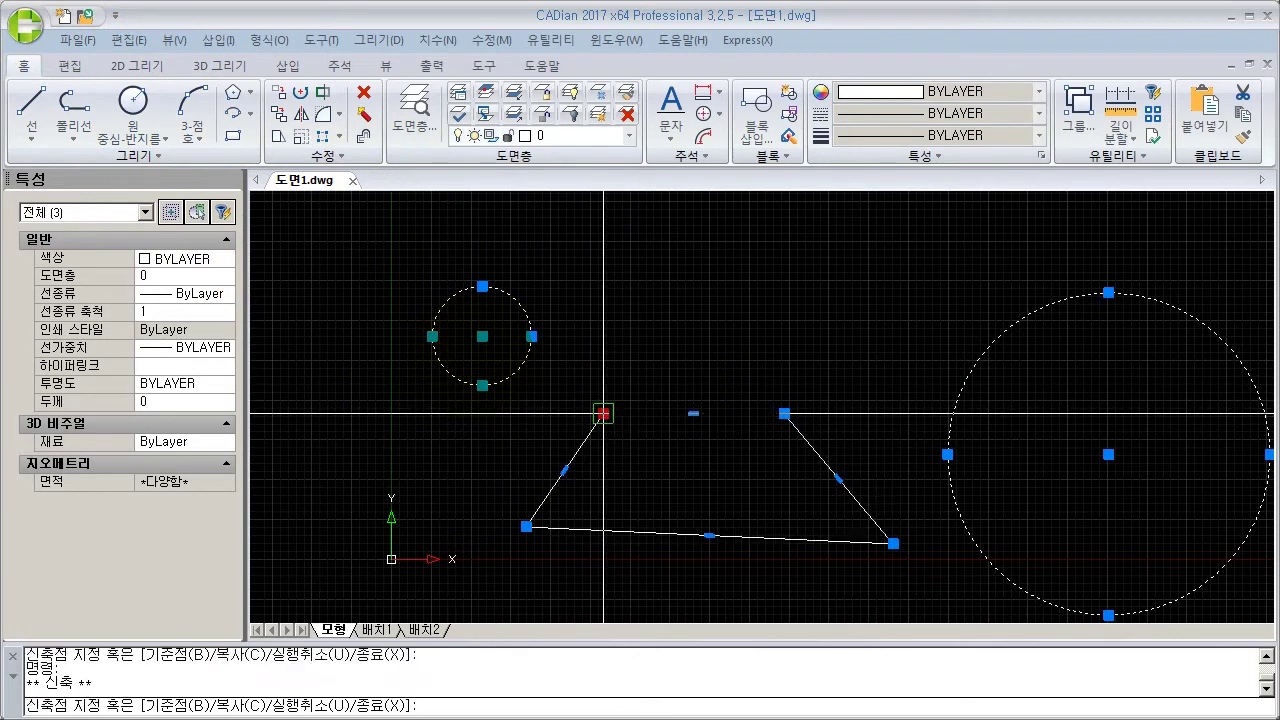
click(616, 353)
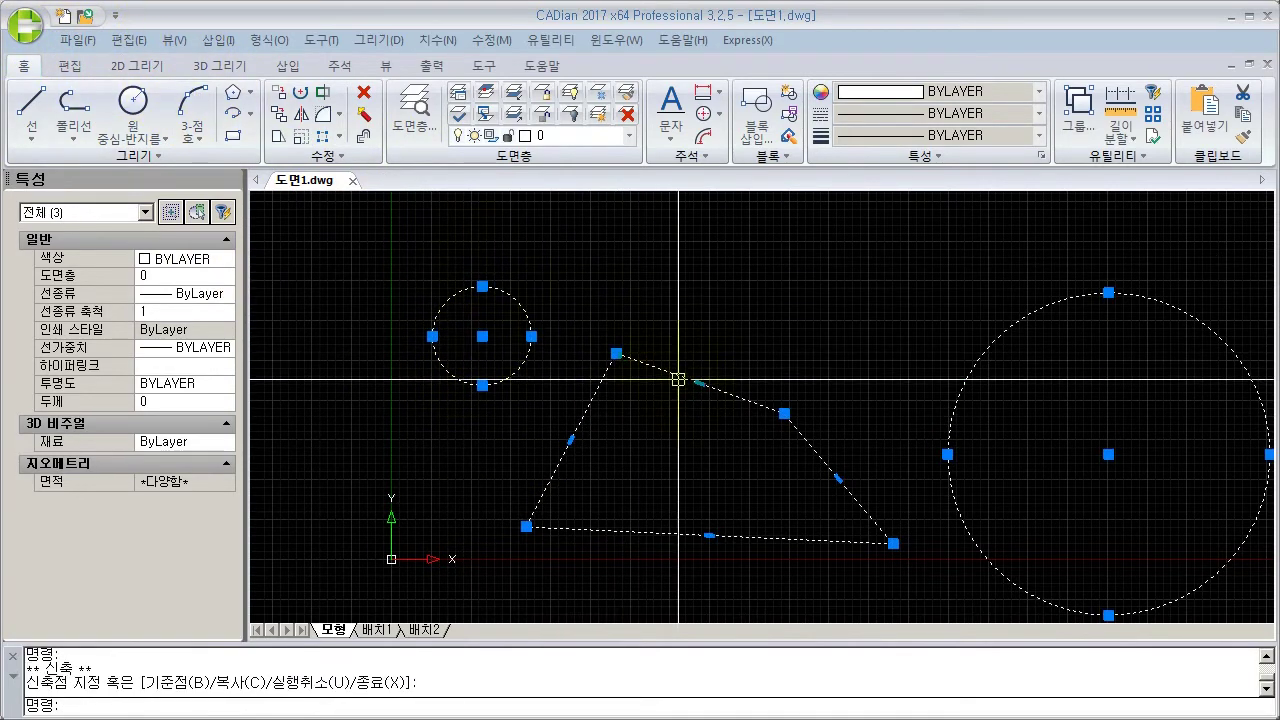
click(784, 413)
click(815, 353)
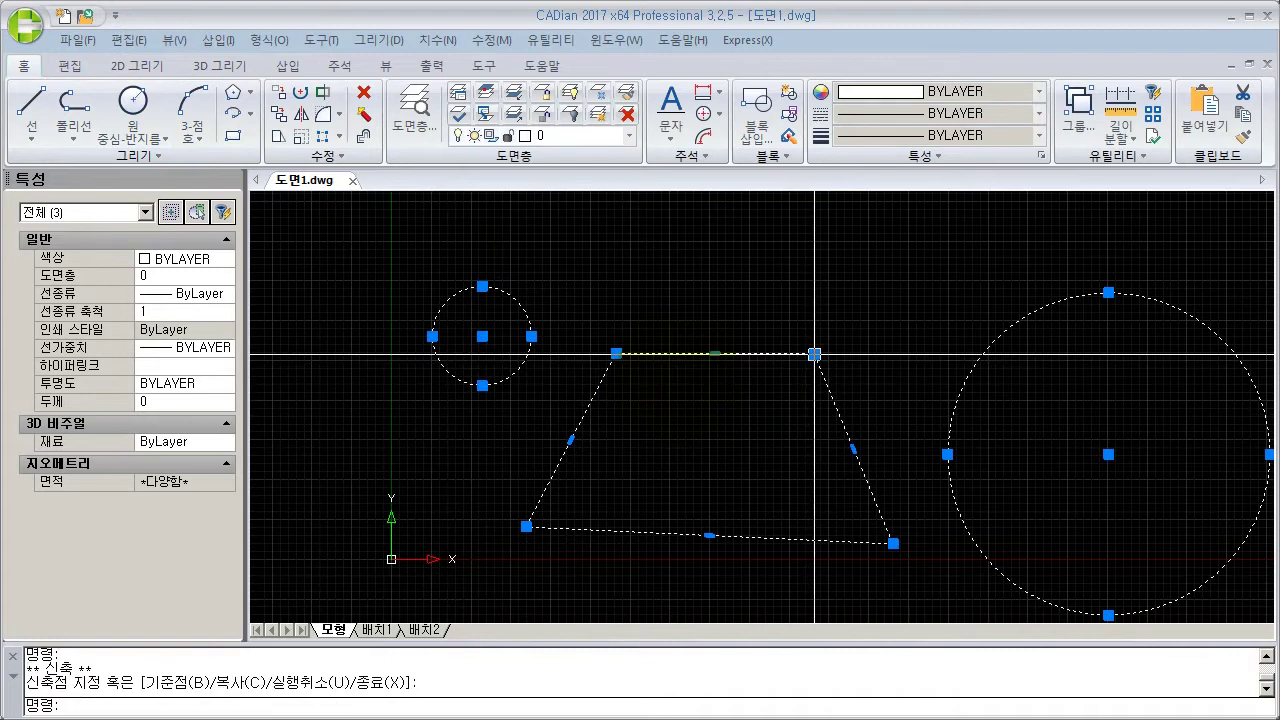
scroll(748, 418, down, 2)
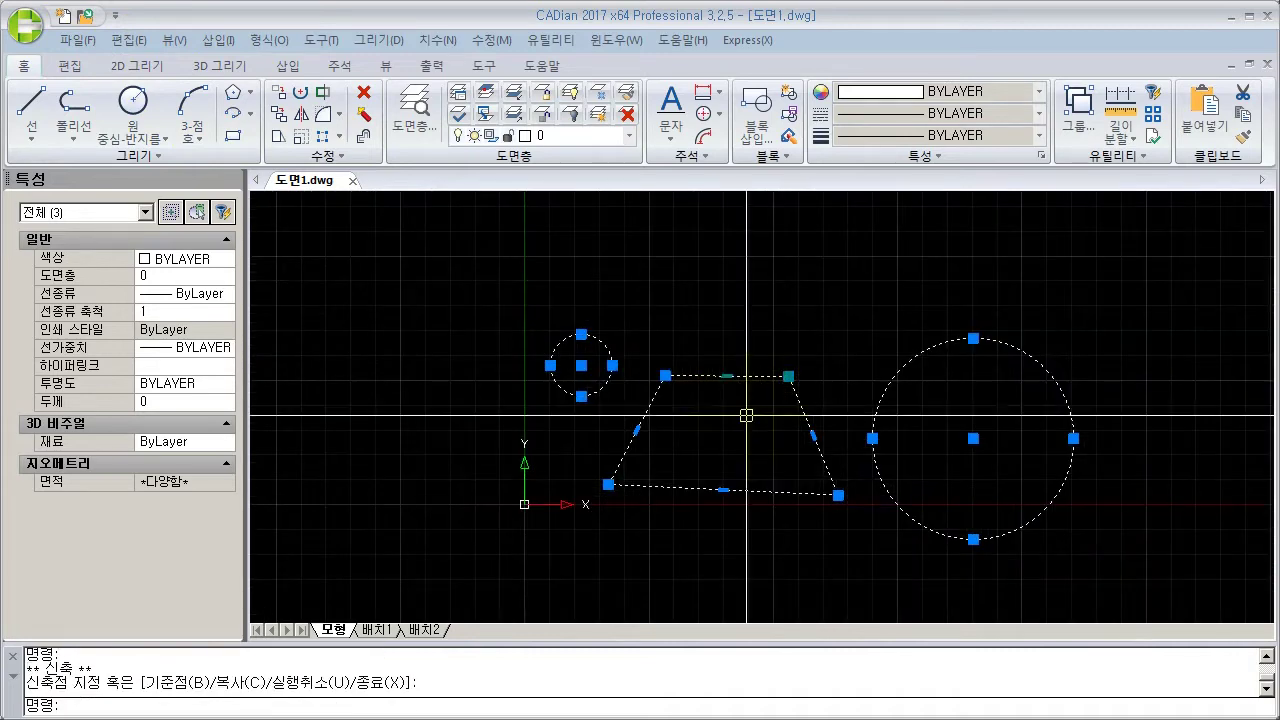
middle_drag(746, 414, 731, 411)
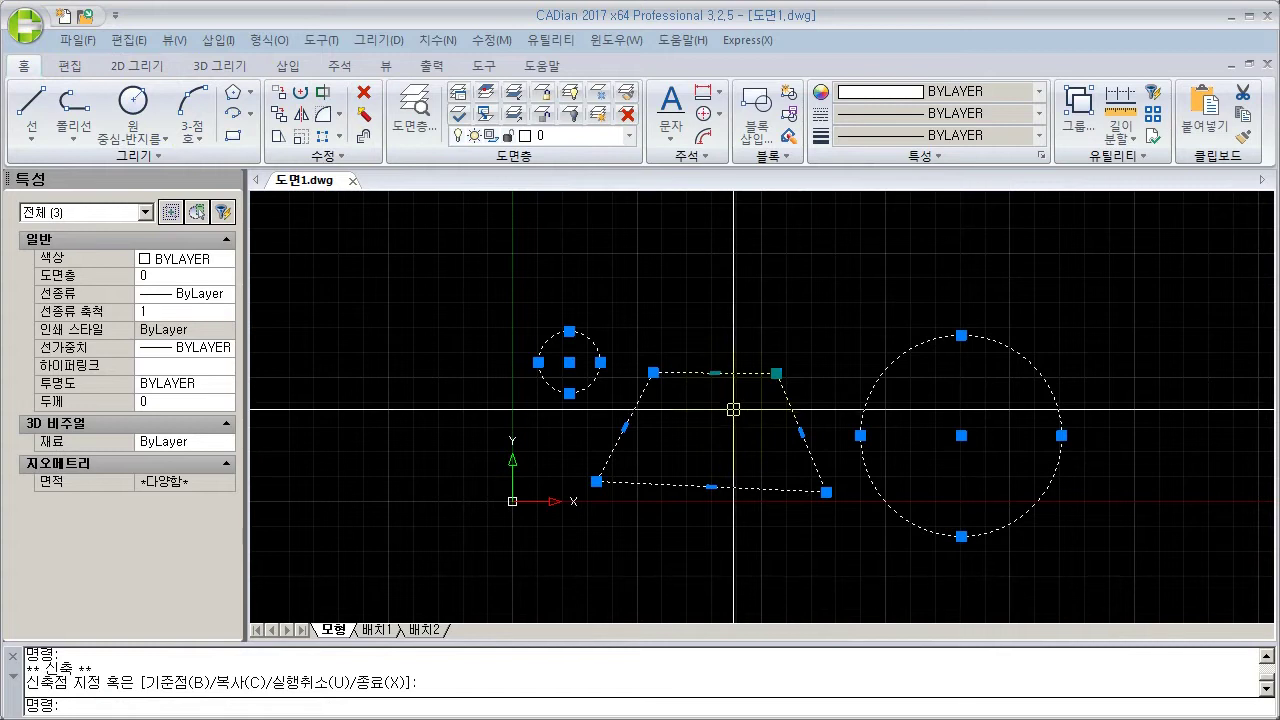
Step: Undo all the grip edits made to the two circles and the rectangle
click(86, 671)
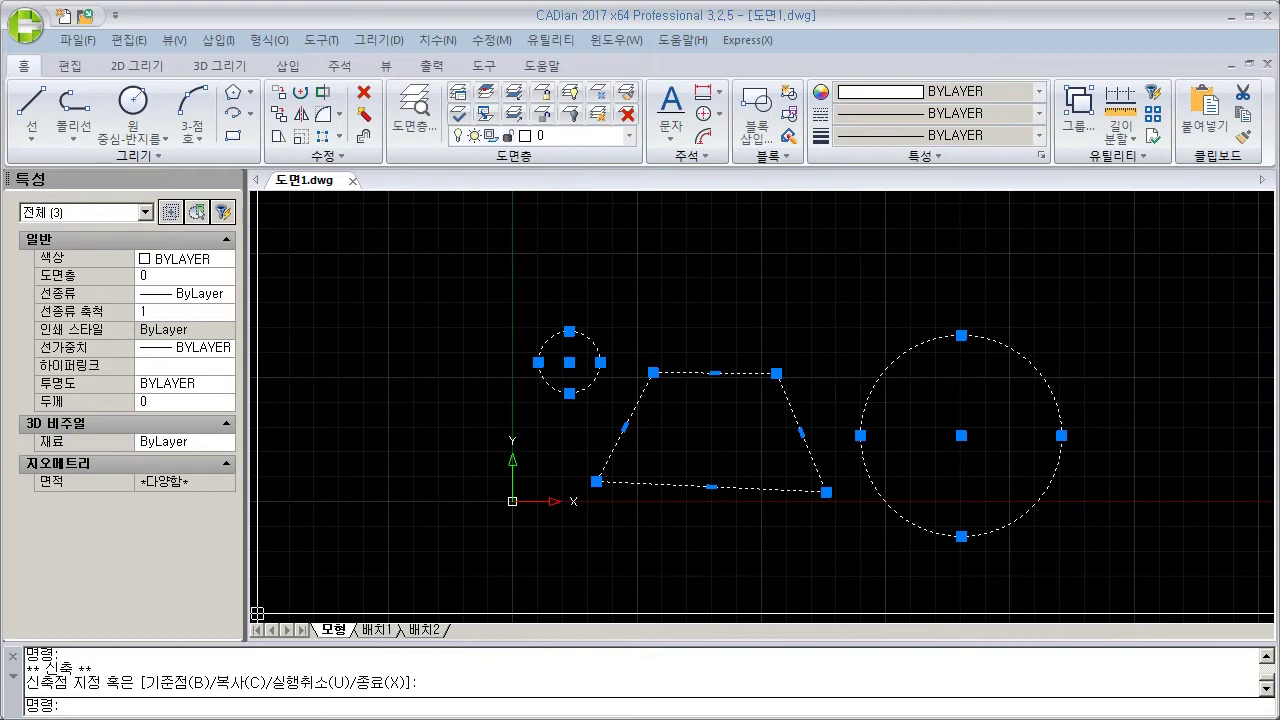
key(ctrl+z)
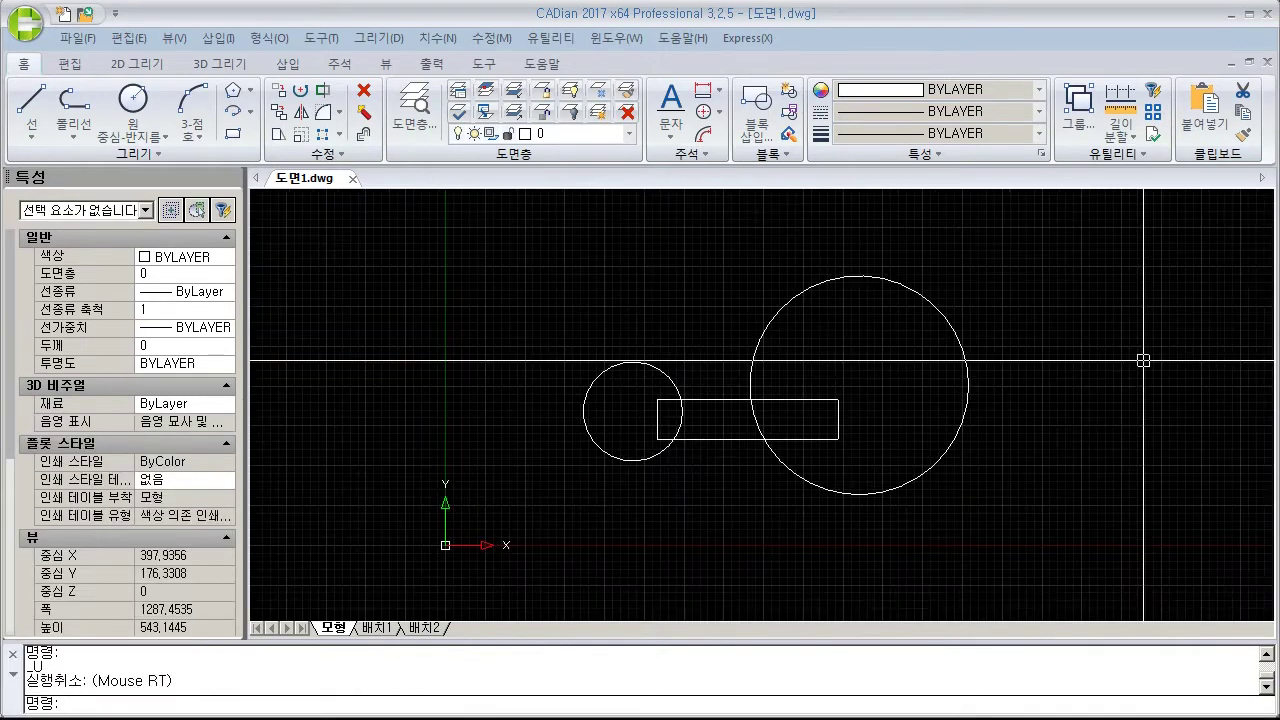
click(646, 667)
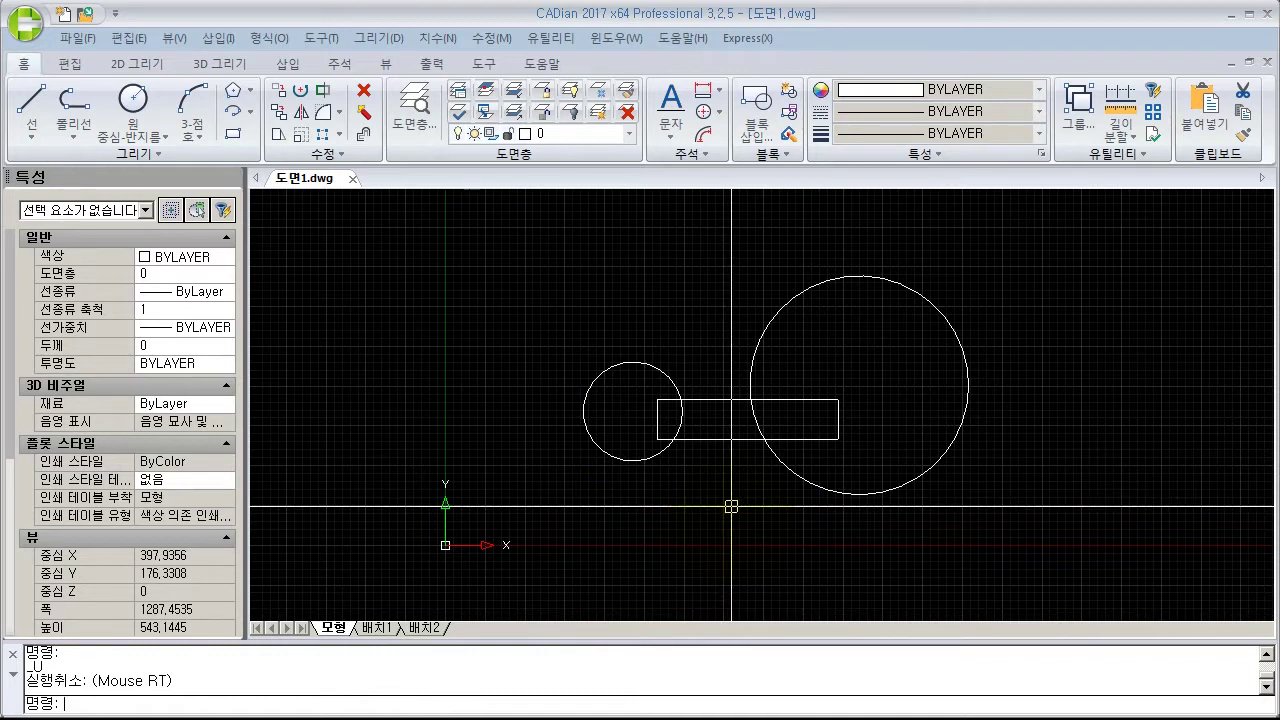
click(237, 670)
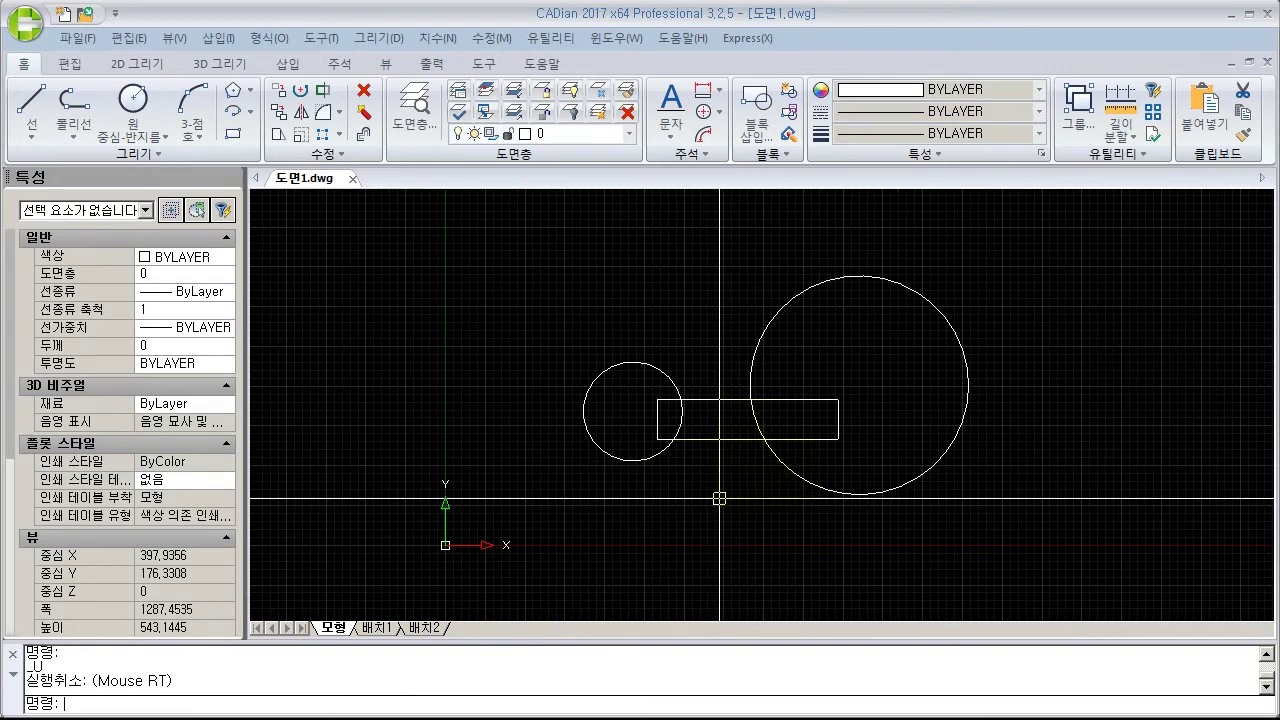
Step: Copy both circles and the rectangle to the clipboard and paste the set to the right of the originals
scroll(719, 498, down, 2)
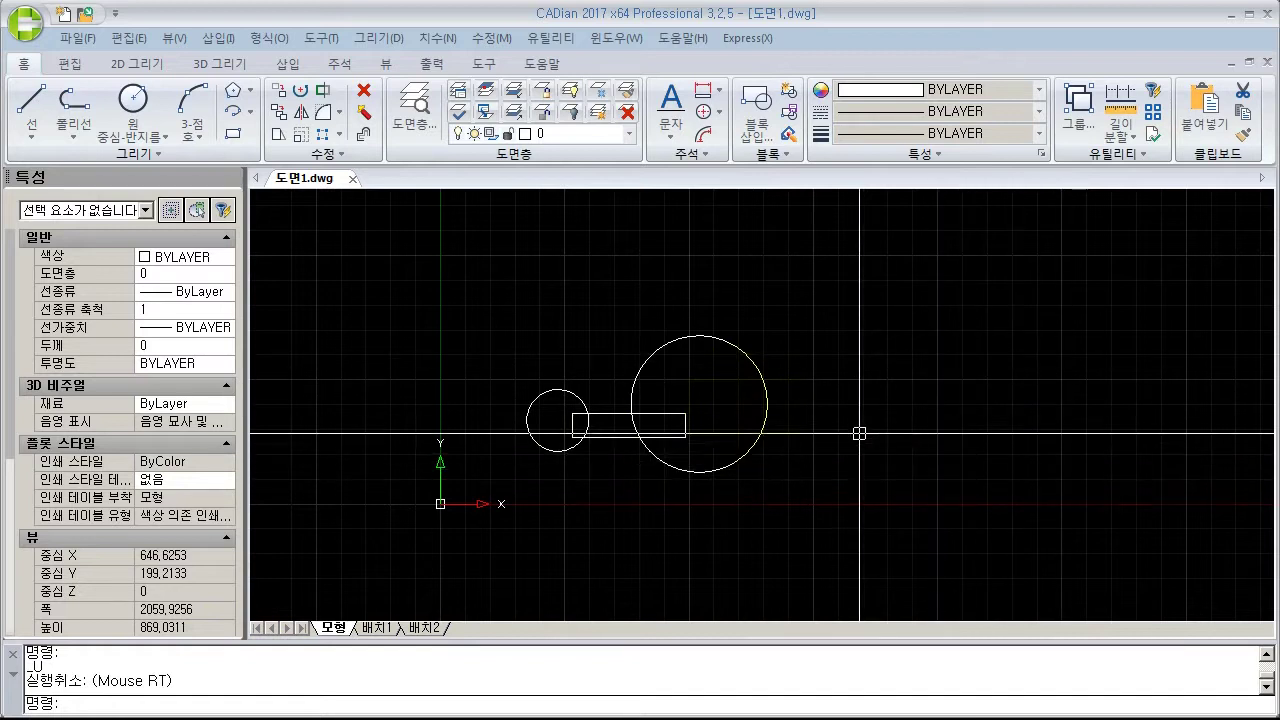
click(829, 301)
click(509, 507)
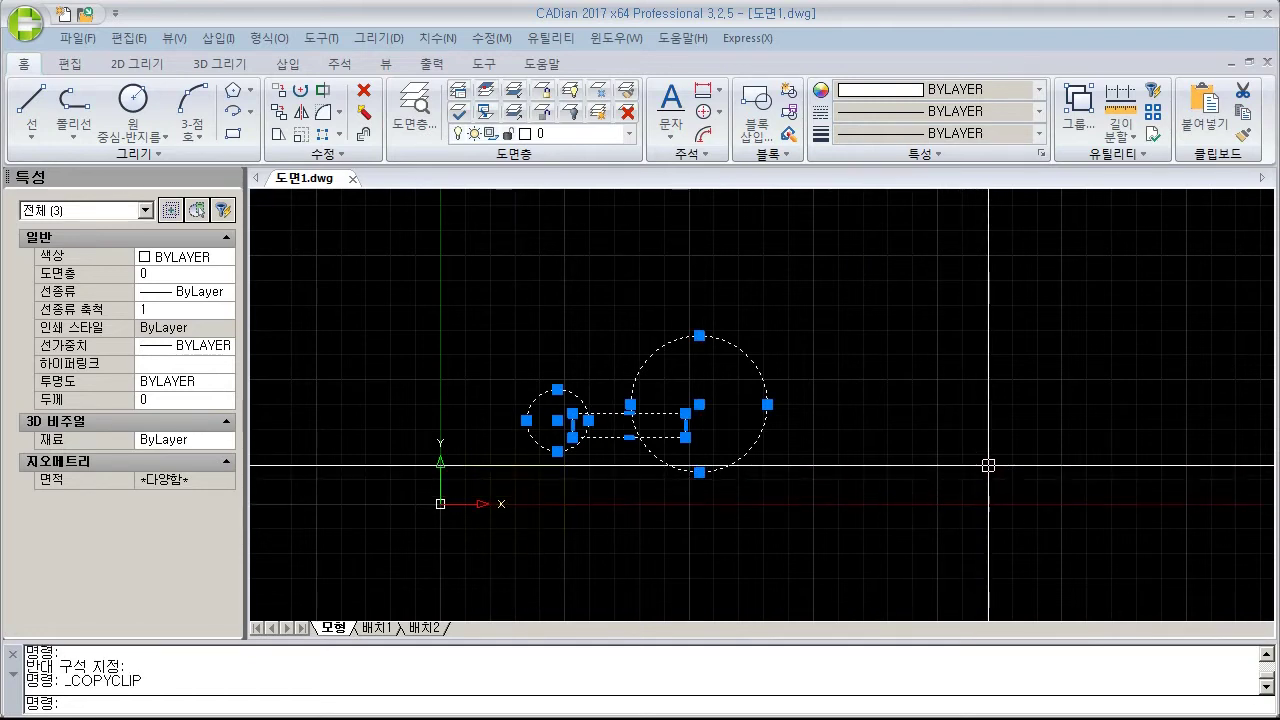
key(ctrl+v)
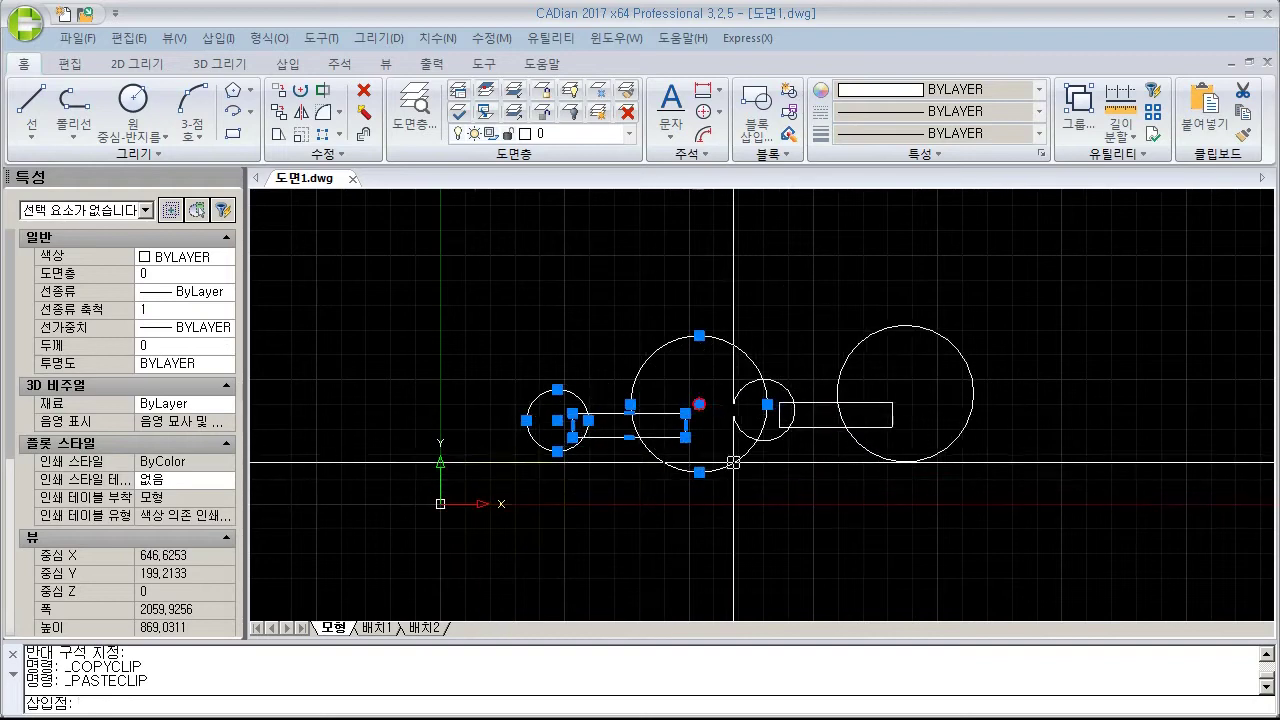
click(945, 423)
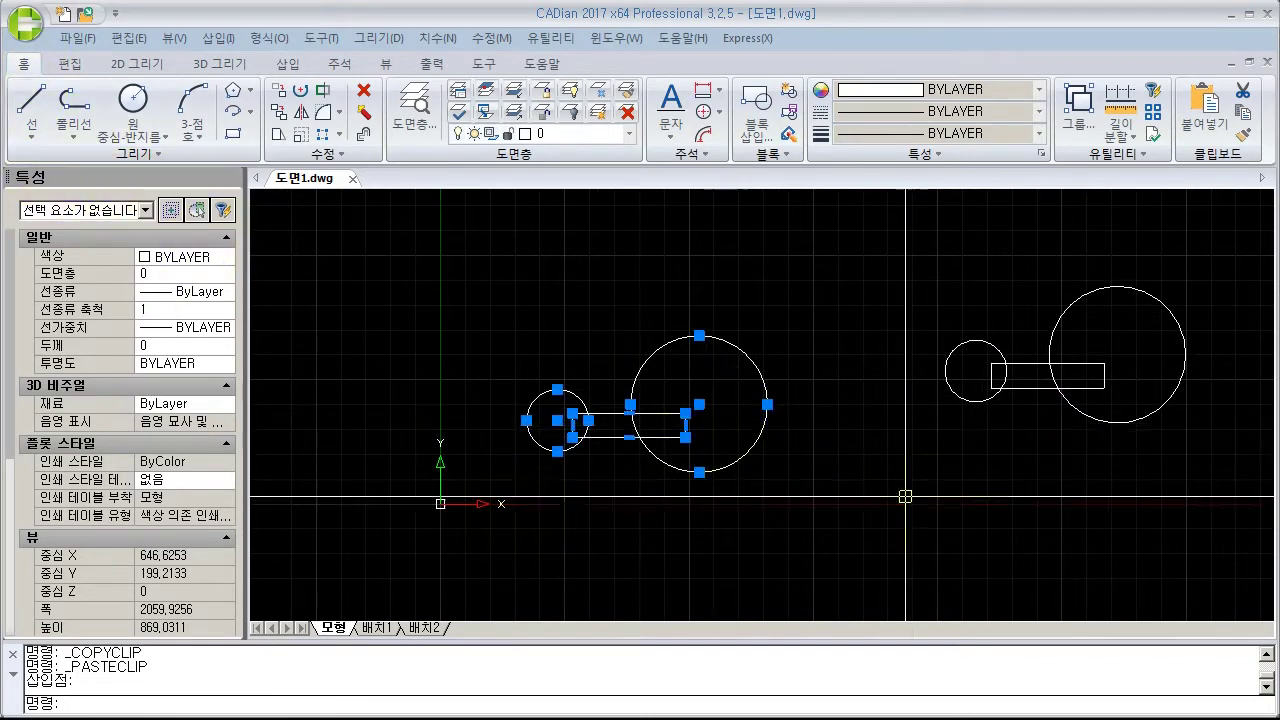
Step: Paste a second copy of the shapes below and to the left of the first pasted copy
middle_drag(968, 509, 757, 509)
key(ctrl+v)
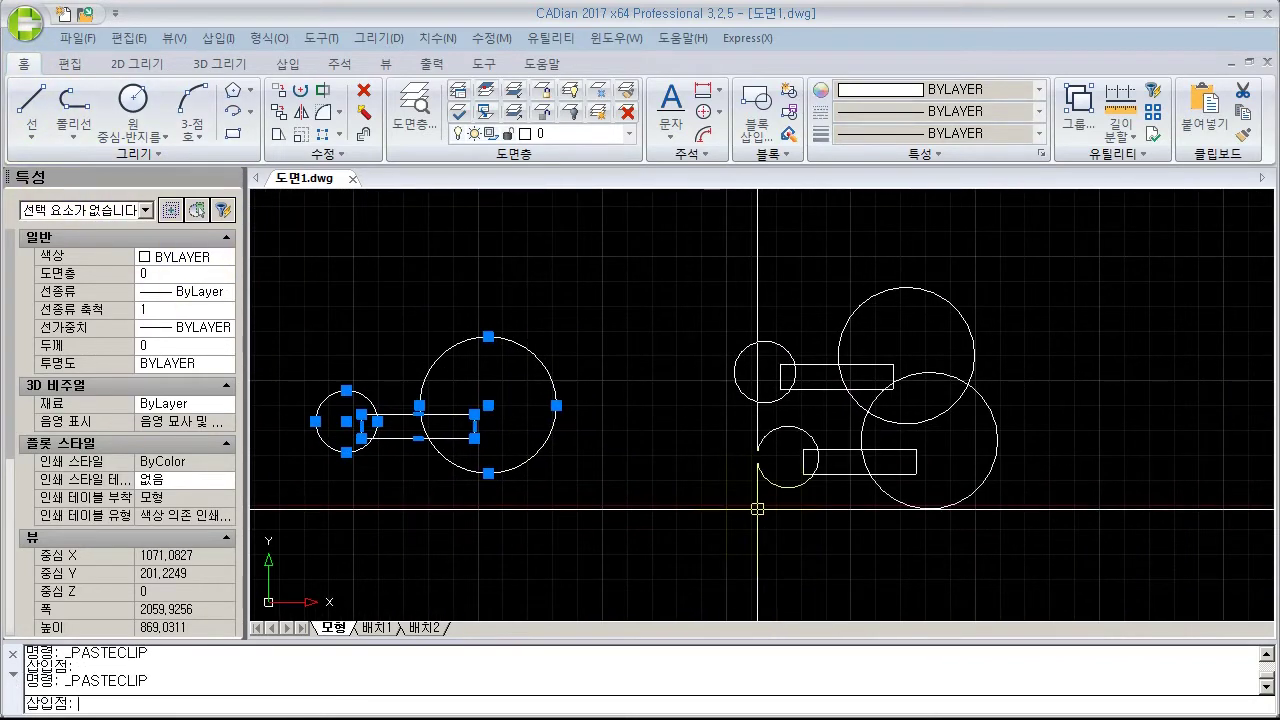
click(594, 566)
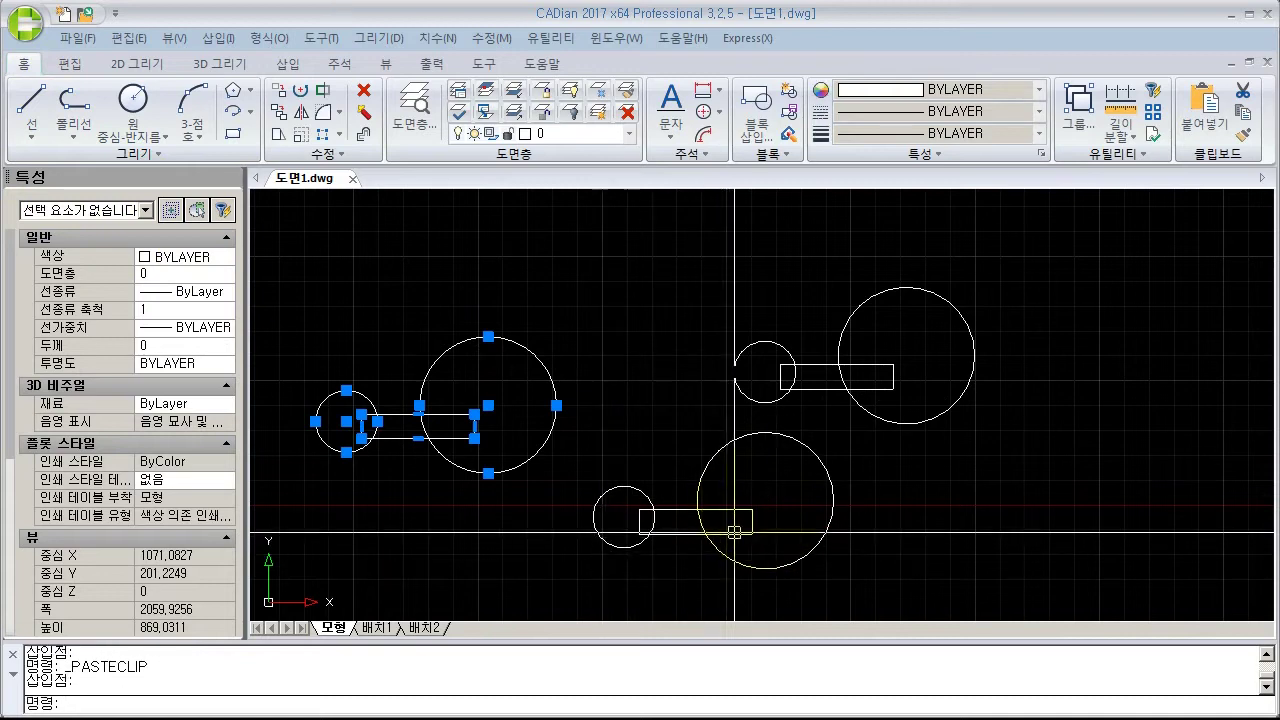
Step: Cut the original circles and rectangle and paste them higher up, above their former location
scroll(737, 533, down, 2)
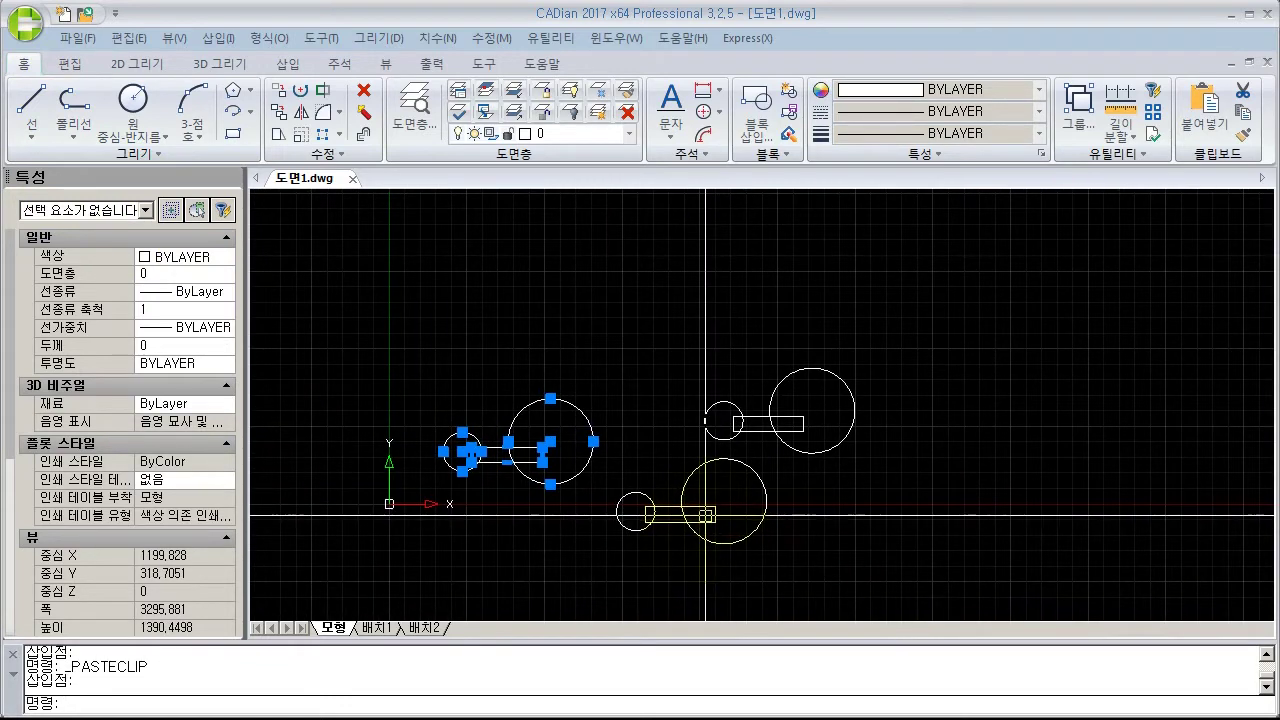
click(613, 368)
click(468, 449)
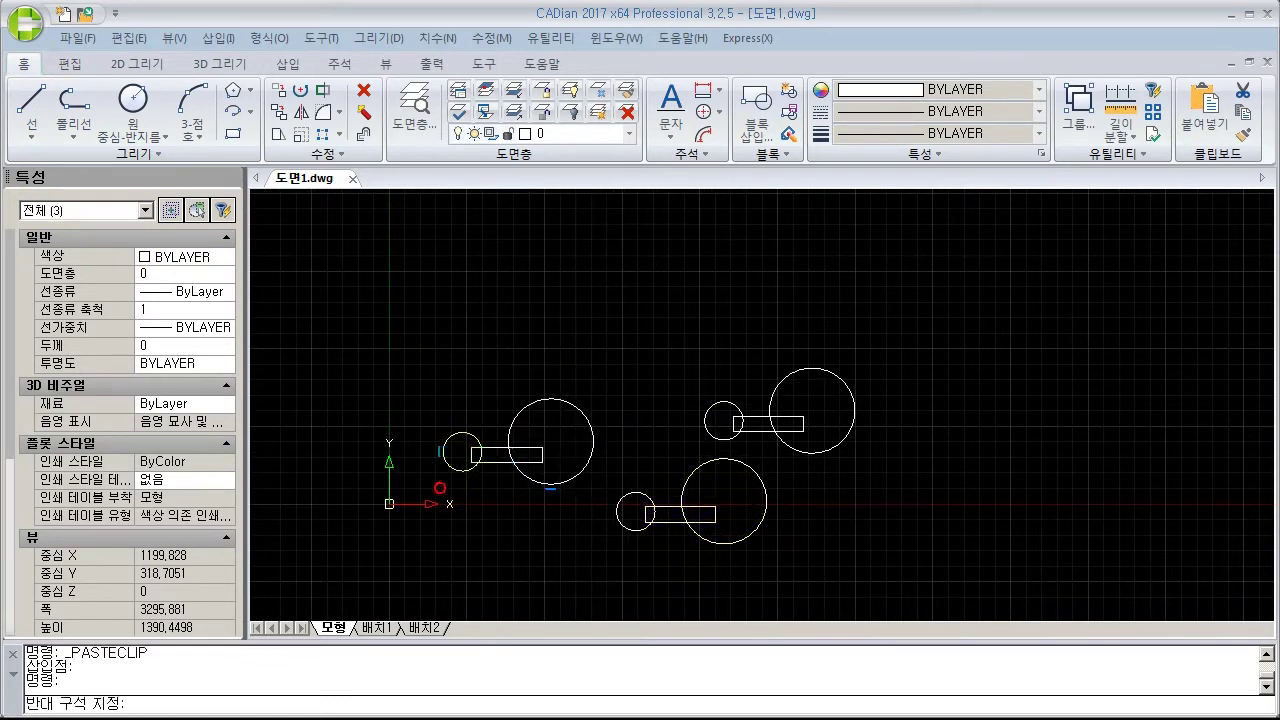
key(ctrl+x)
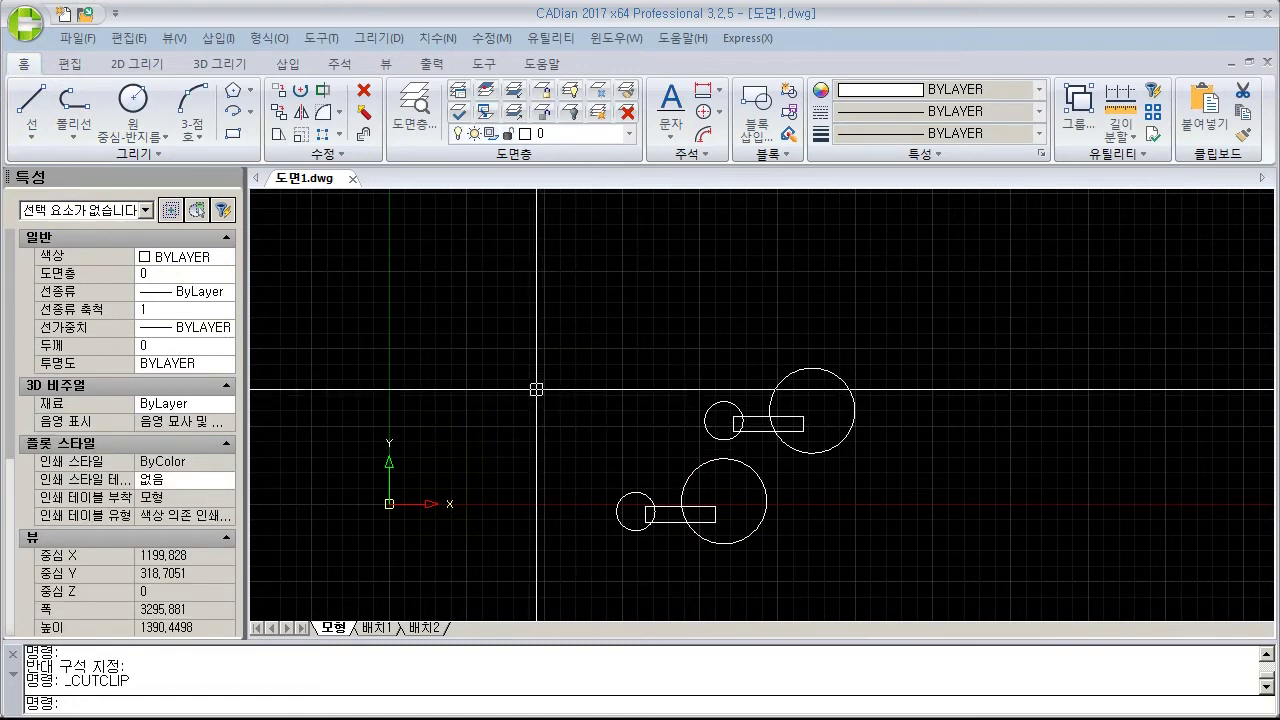
key(ctrl+v)
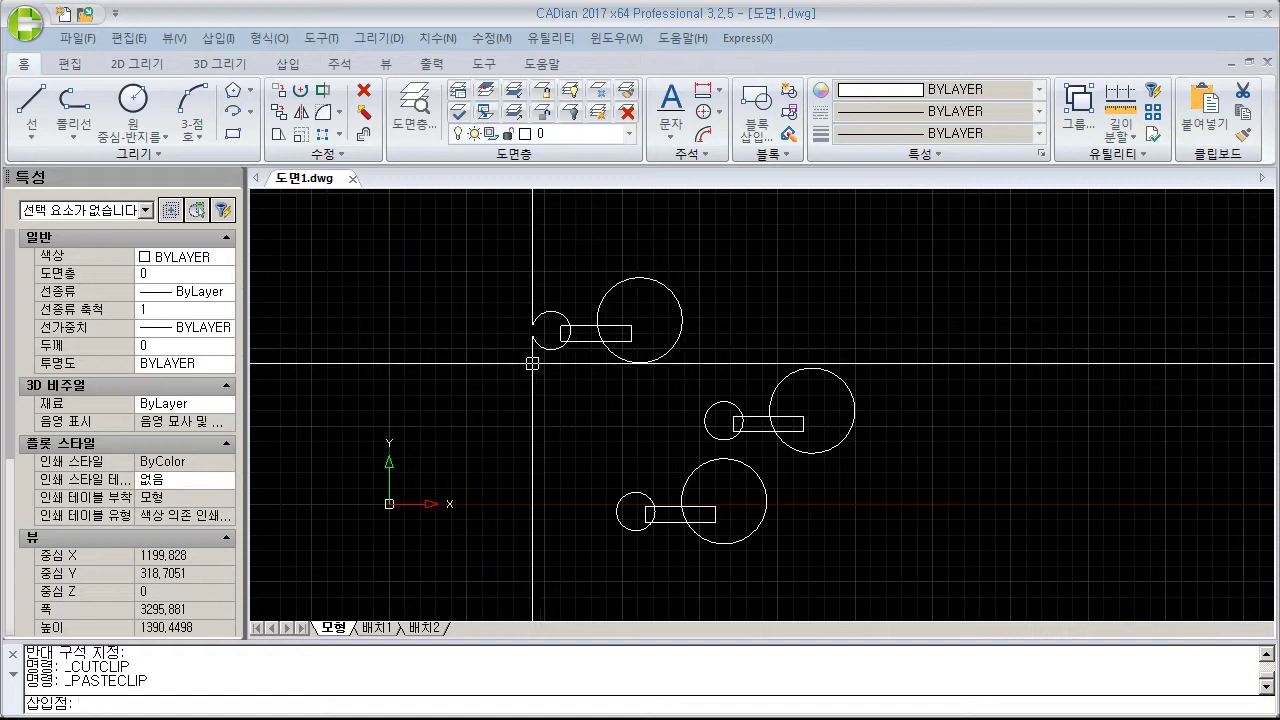
click(463, 346)
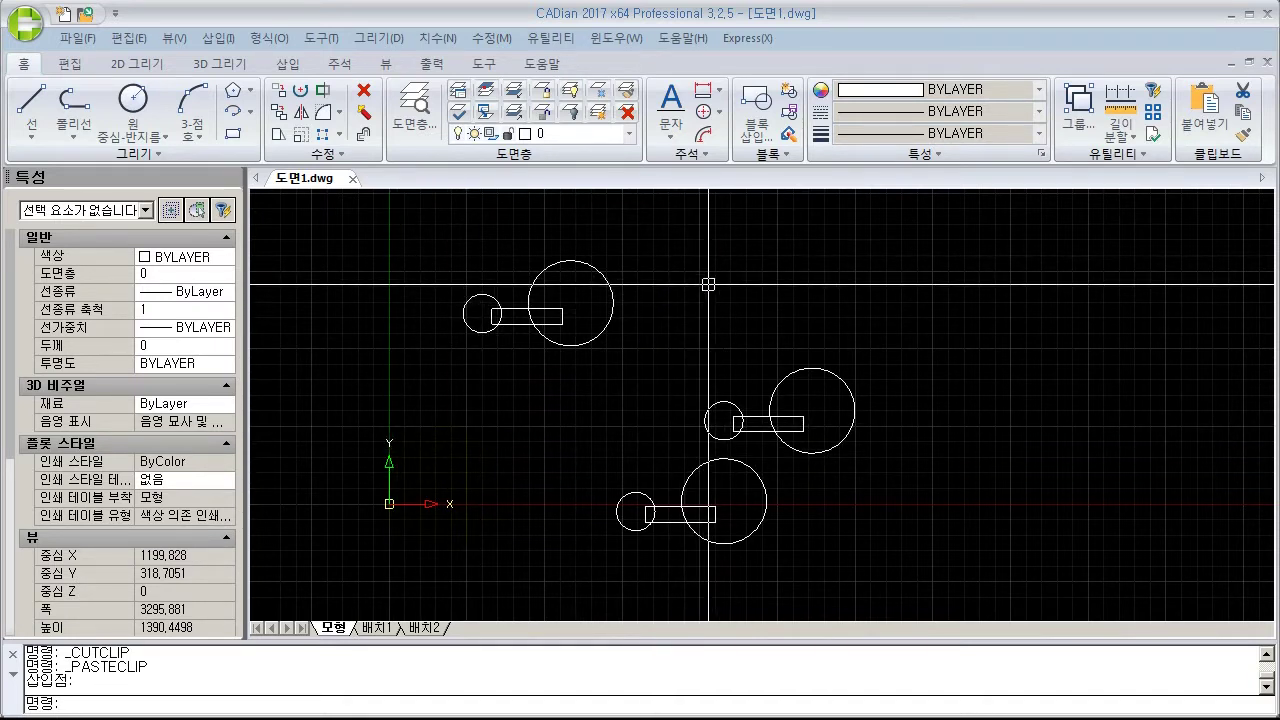
click(130, 38)
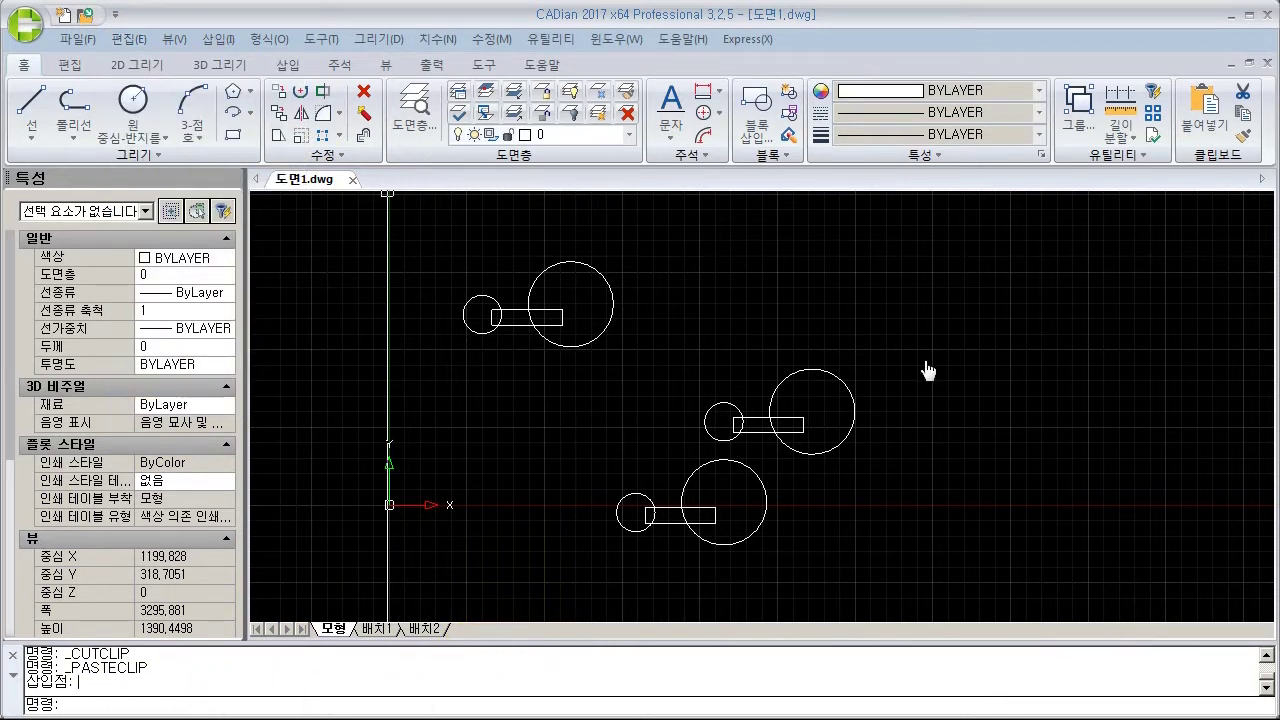
click(560, 437)
click(576, 432)
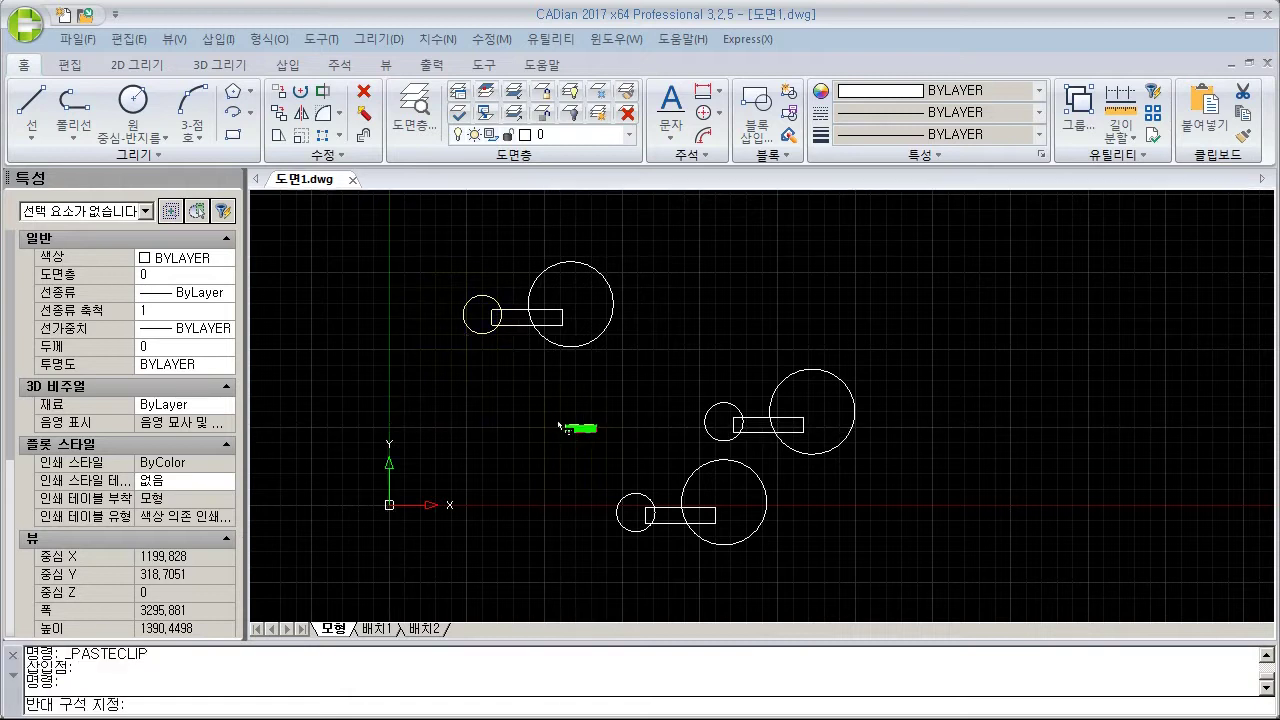
click(129, 39)
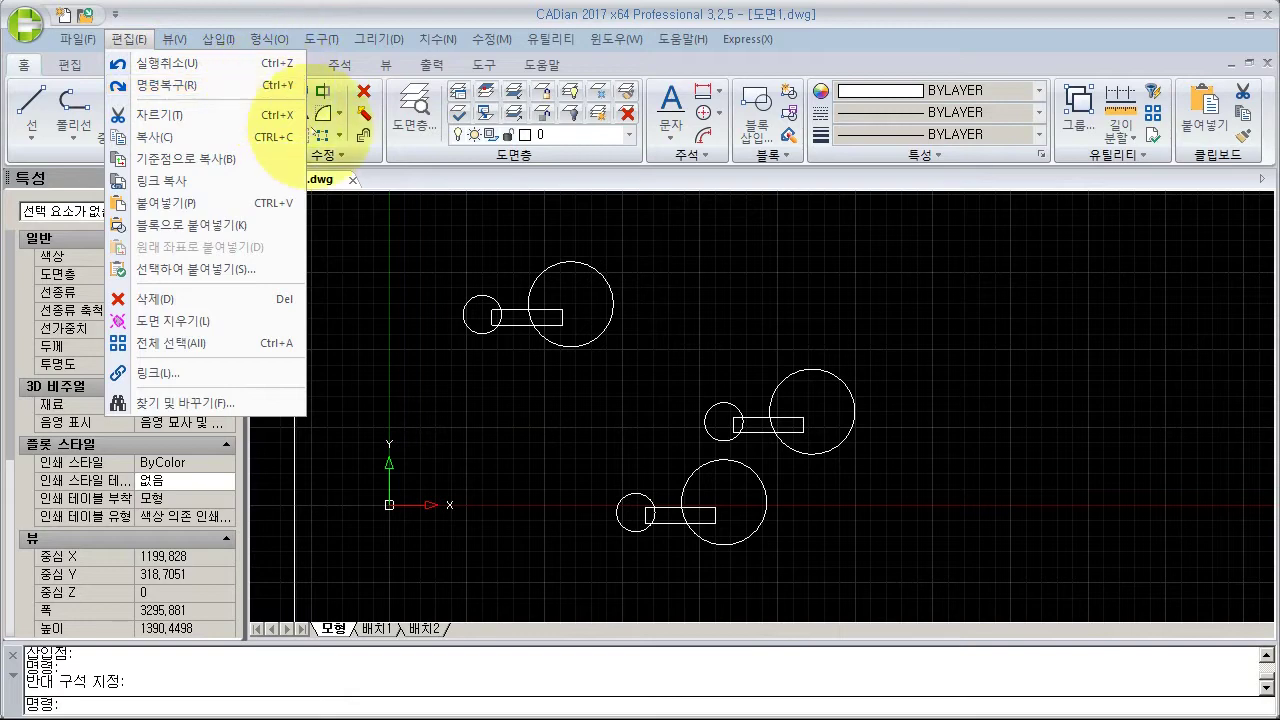
click(537, 425)
click(444, 406)
scroll(534, 423, down, 2)
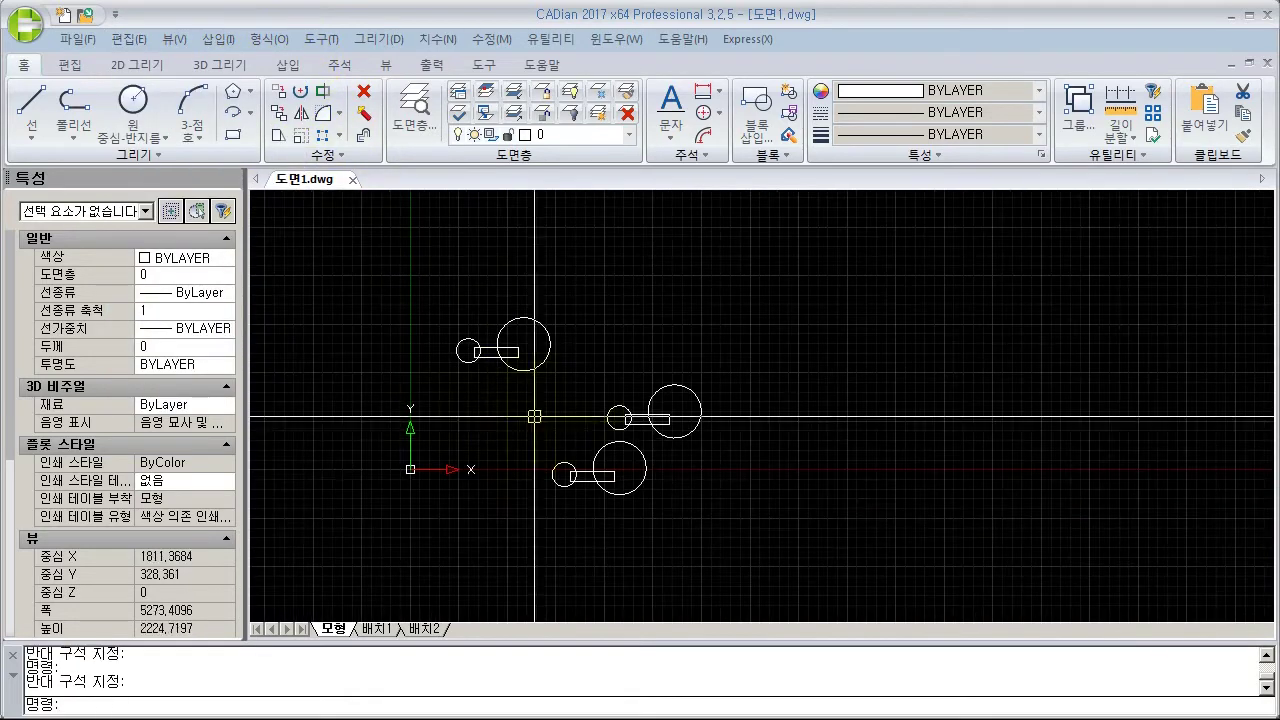
scroll(560, 405, up, 5)
scroll(477, 464, down, 1)
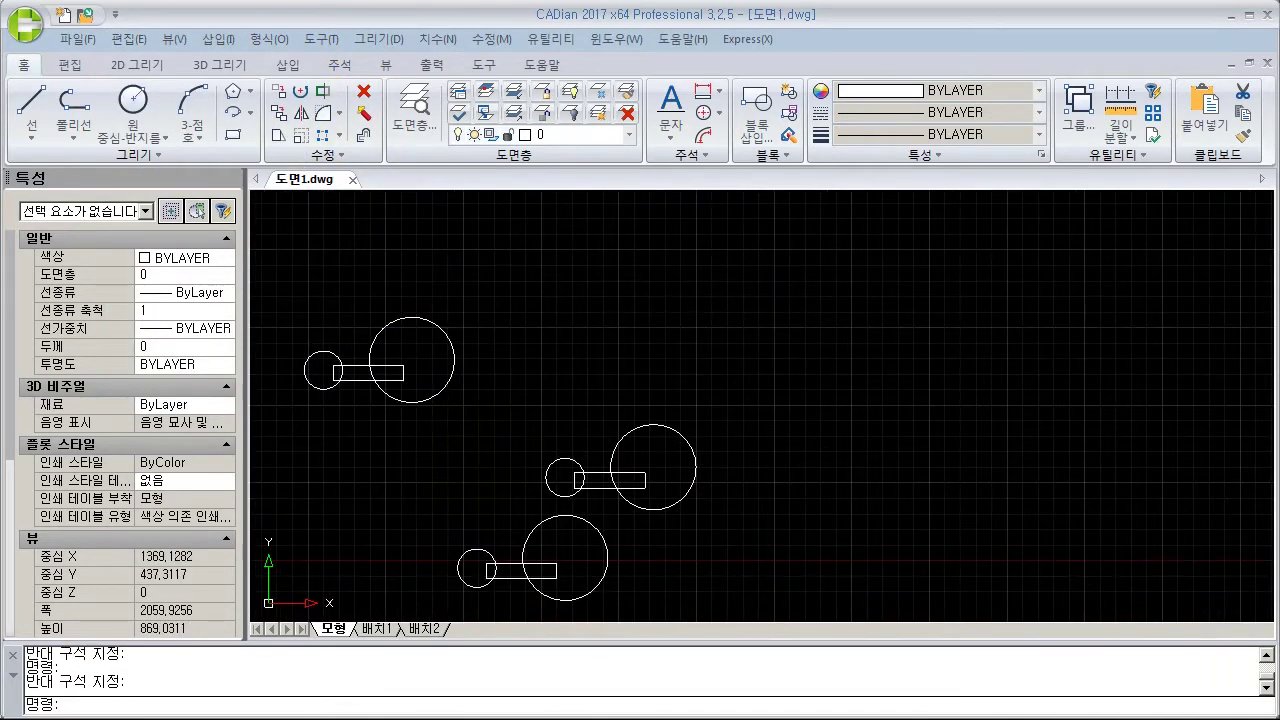
Step: Undo the cut and paste operations one by one until only the original two circles and rectangle remain
scroll(816, 311, down, 1)
mouse_move(477, 464)
middle_down()
mouse_move(816, 311)
mouse_move(640, 447)
middle_up()
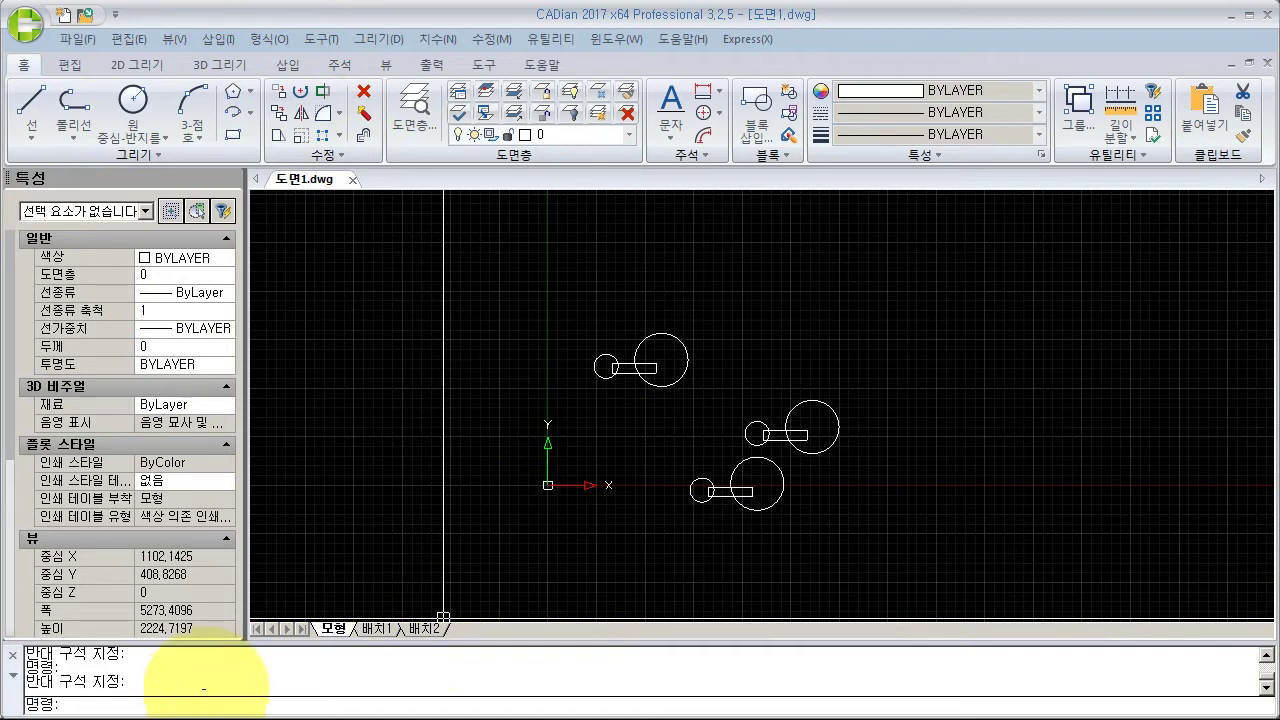
key(ctrl+z)
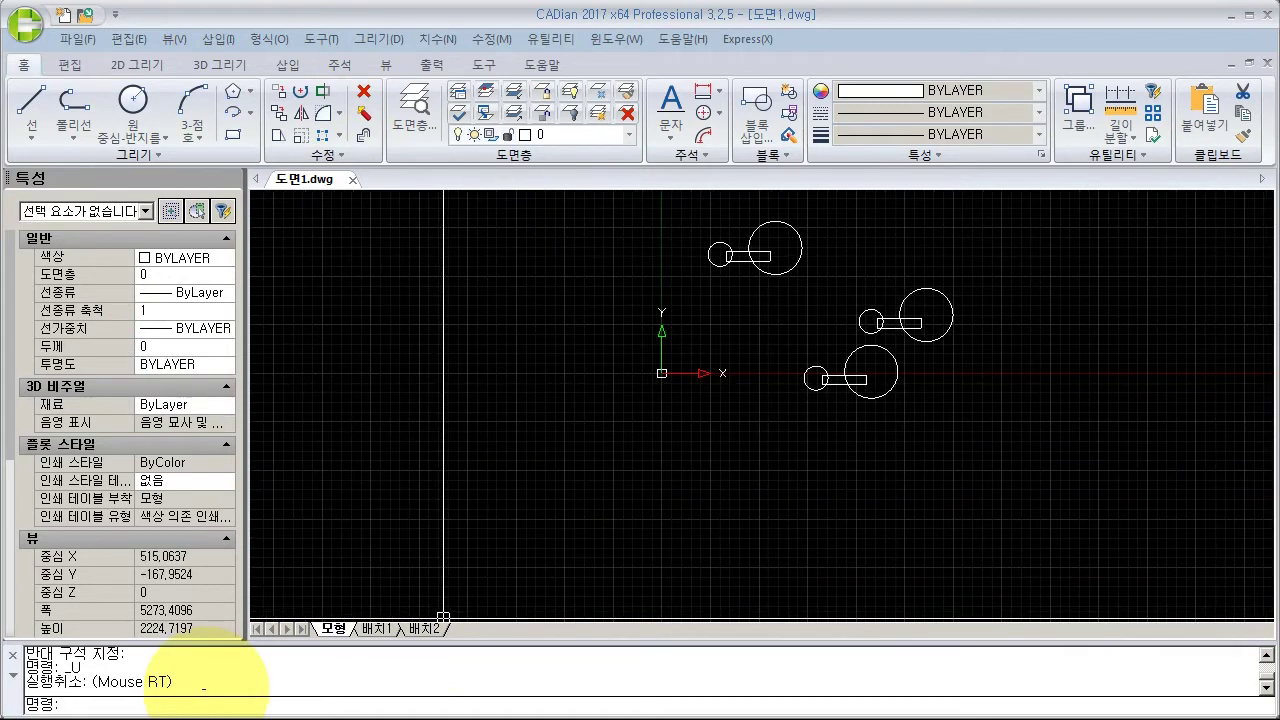
key(ctrl+z)
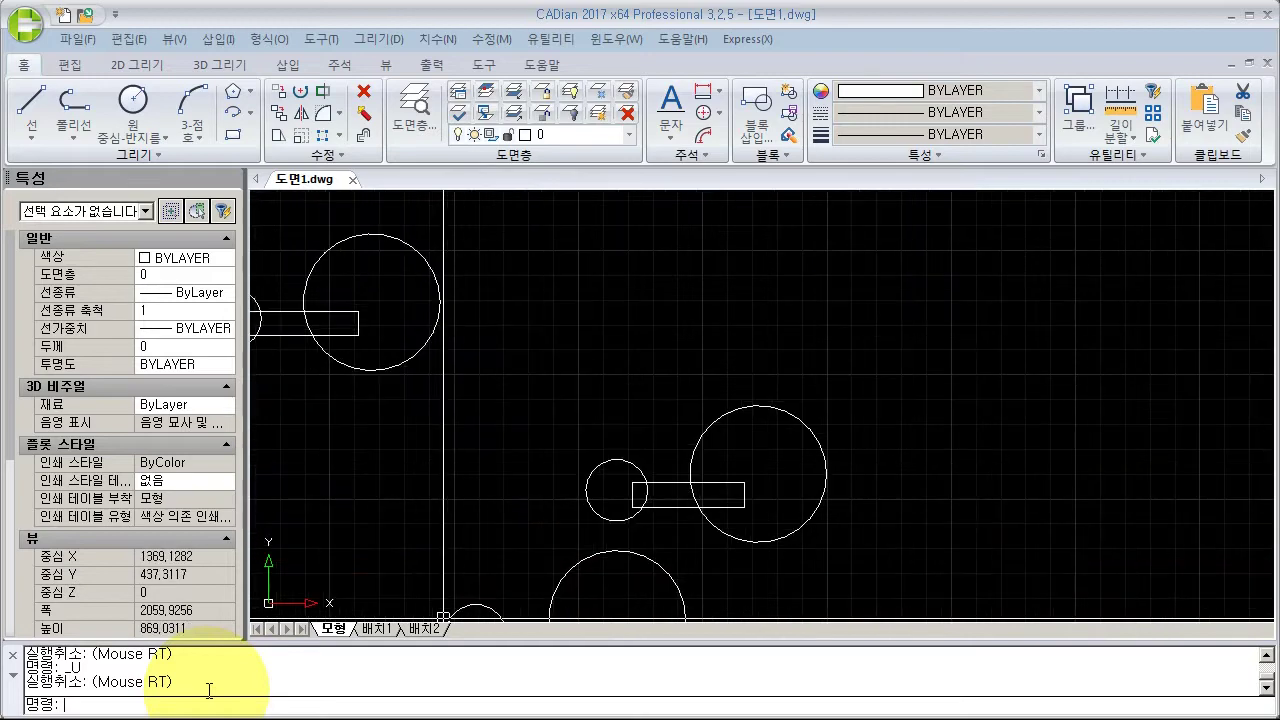
key(ctrl+z)
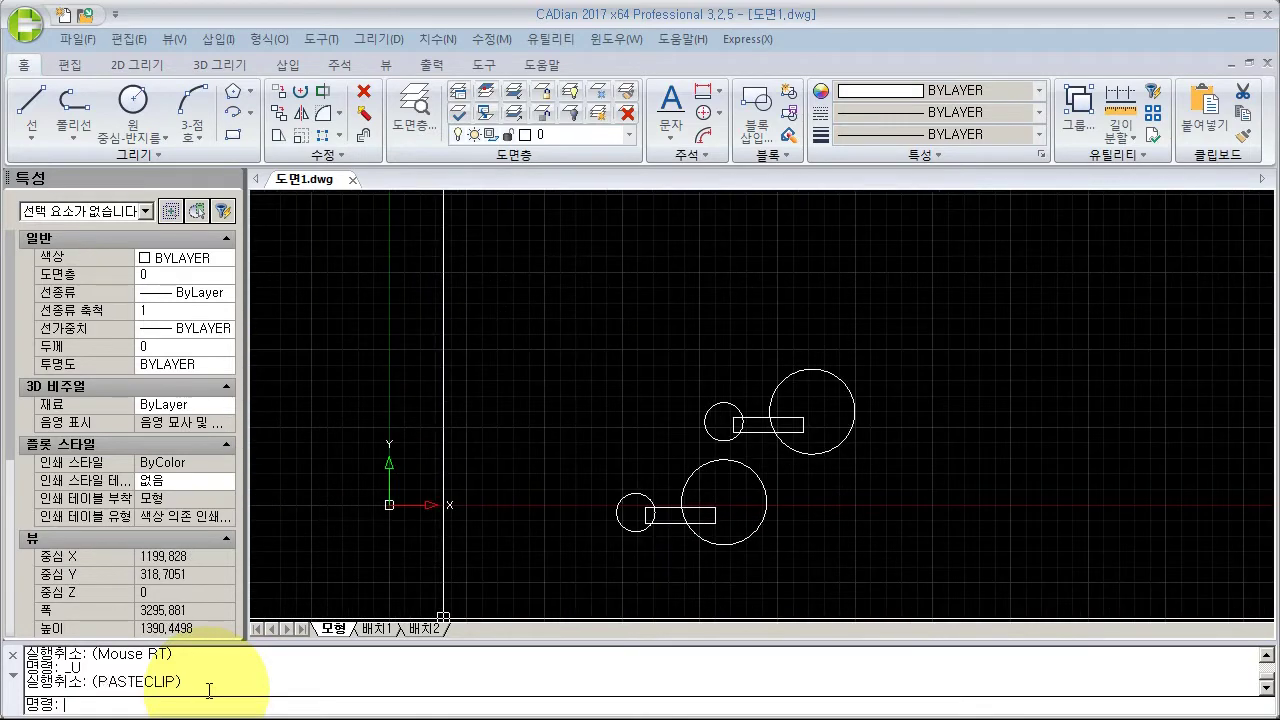
key(ctrl+z)
key(ctrl+z)
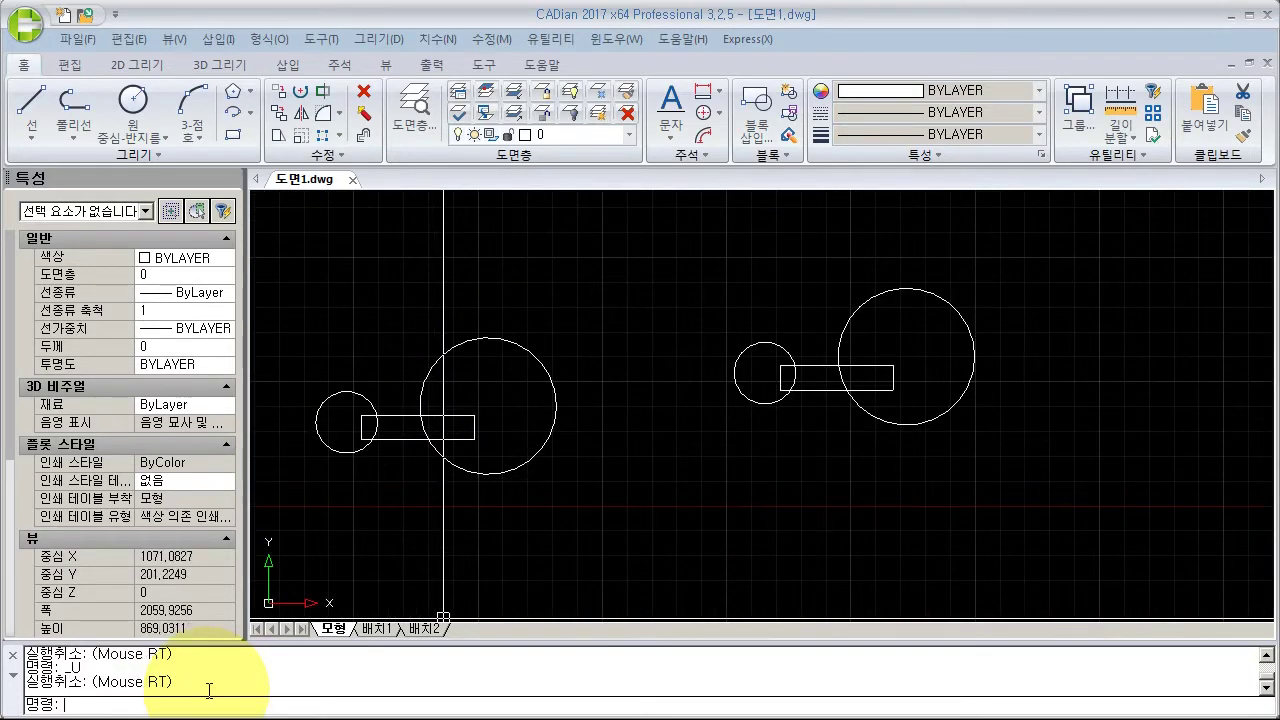
key(ctrl+z)
key(ctrl+z)
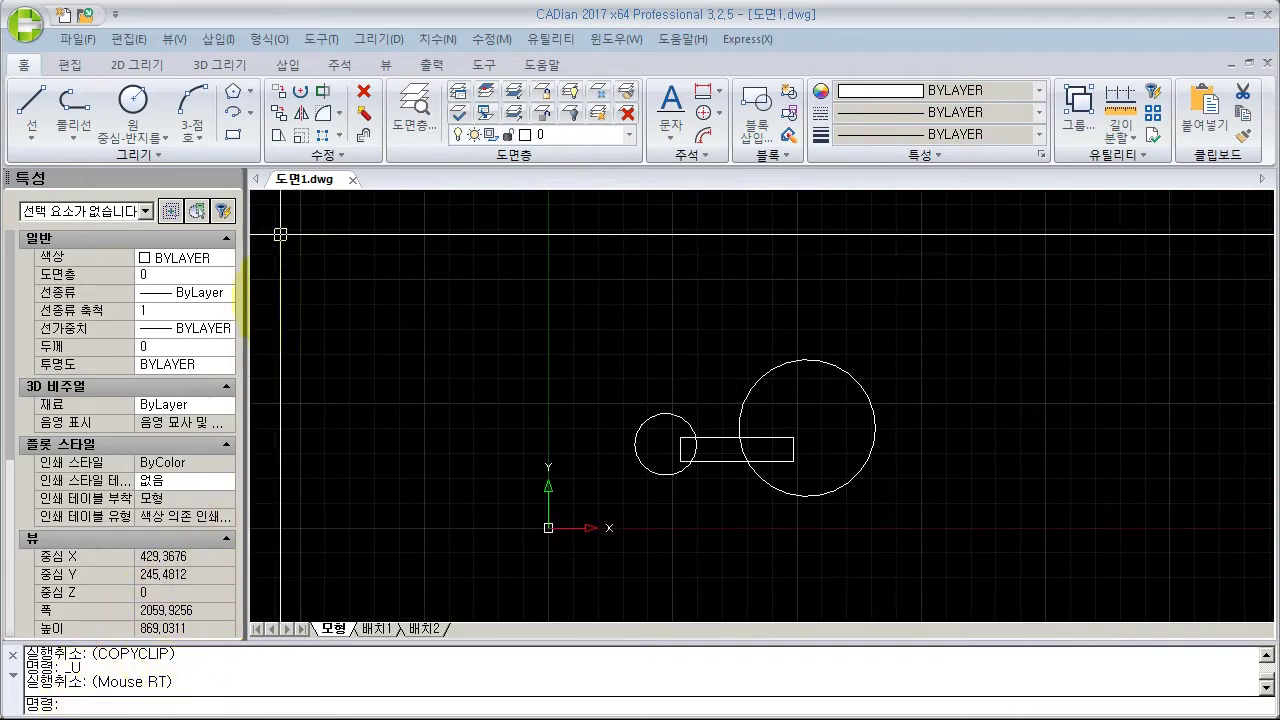
Step: Undo the most recent operations one at a time, finishing with the U command
click(130, 39)
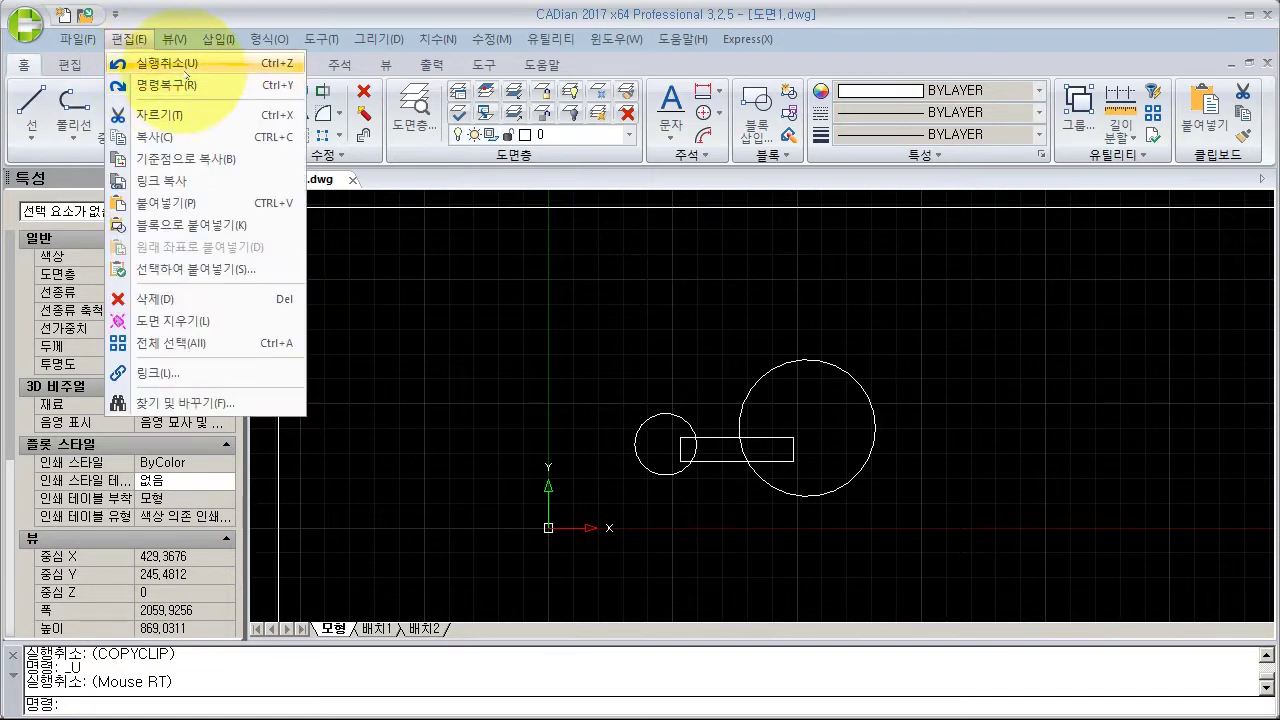
click(170, 63)
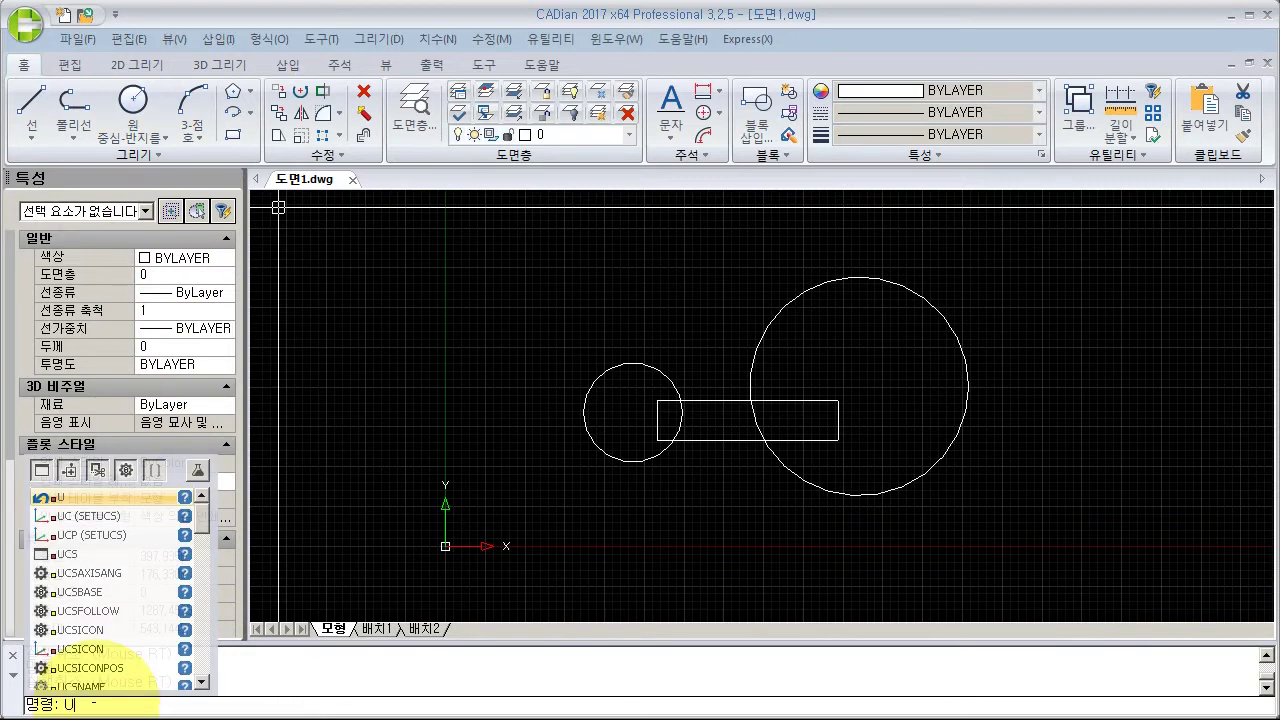
key(Return)
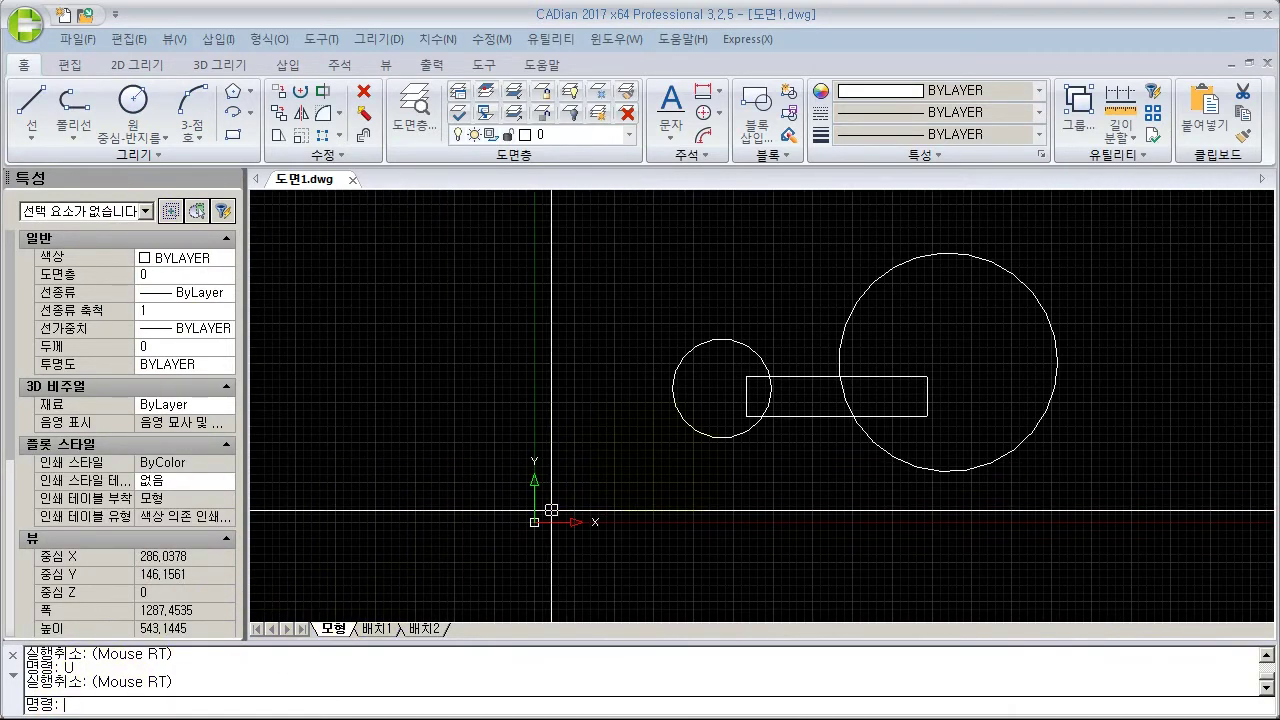
Step: Run the UNDO command with the default count of 1 operation
text(un)
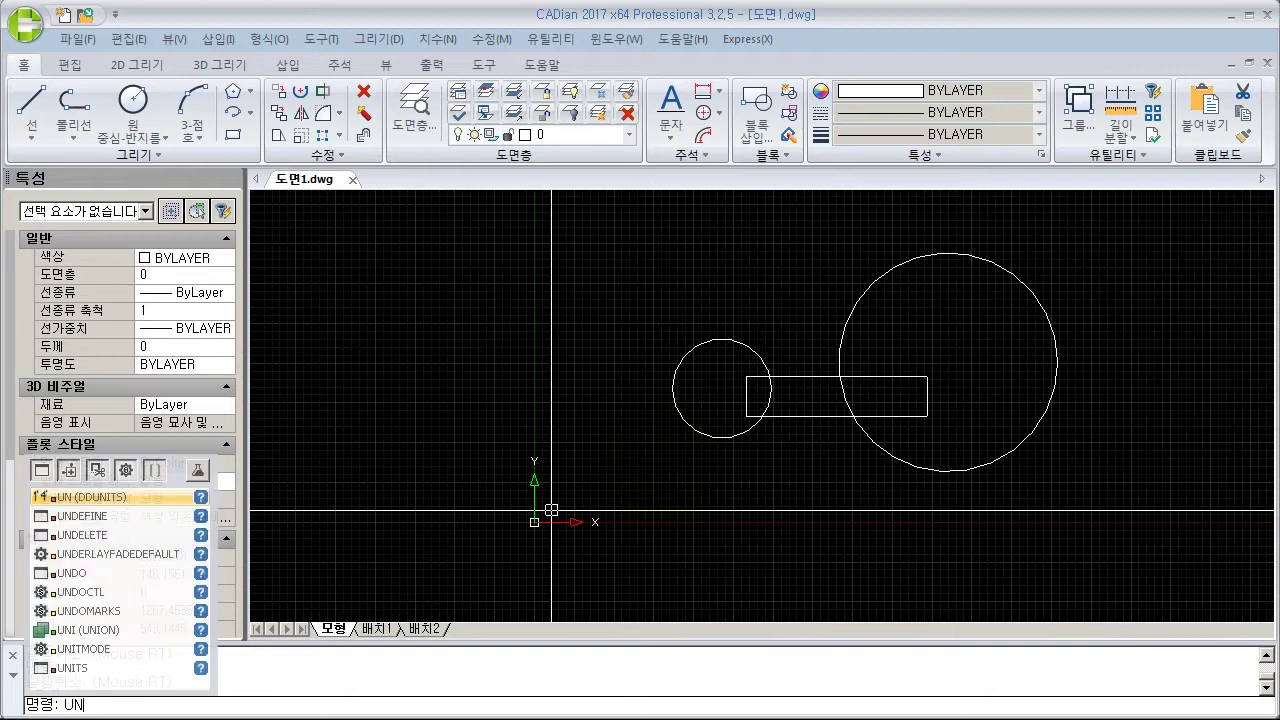
text(DO)
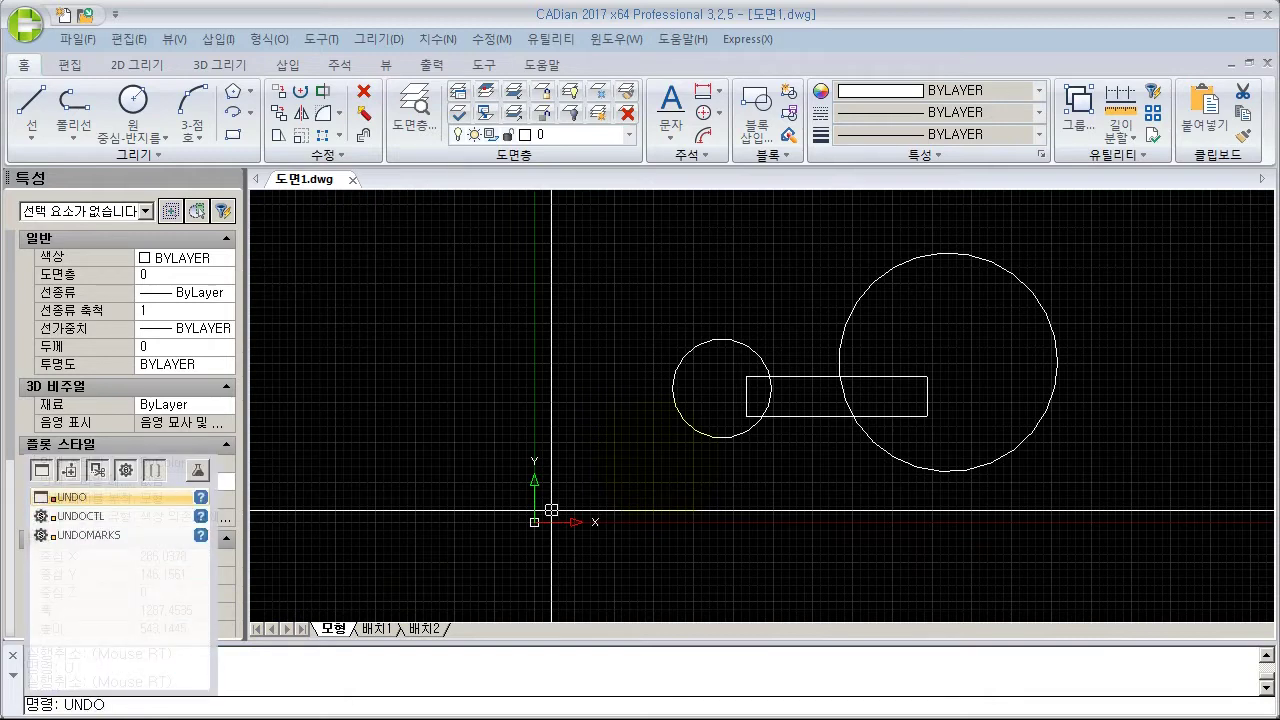
key(Return)
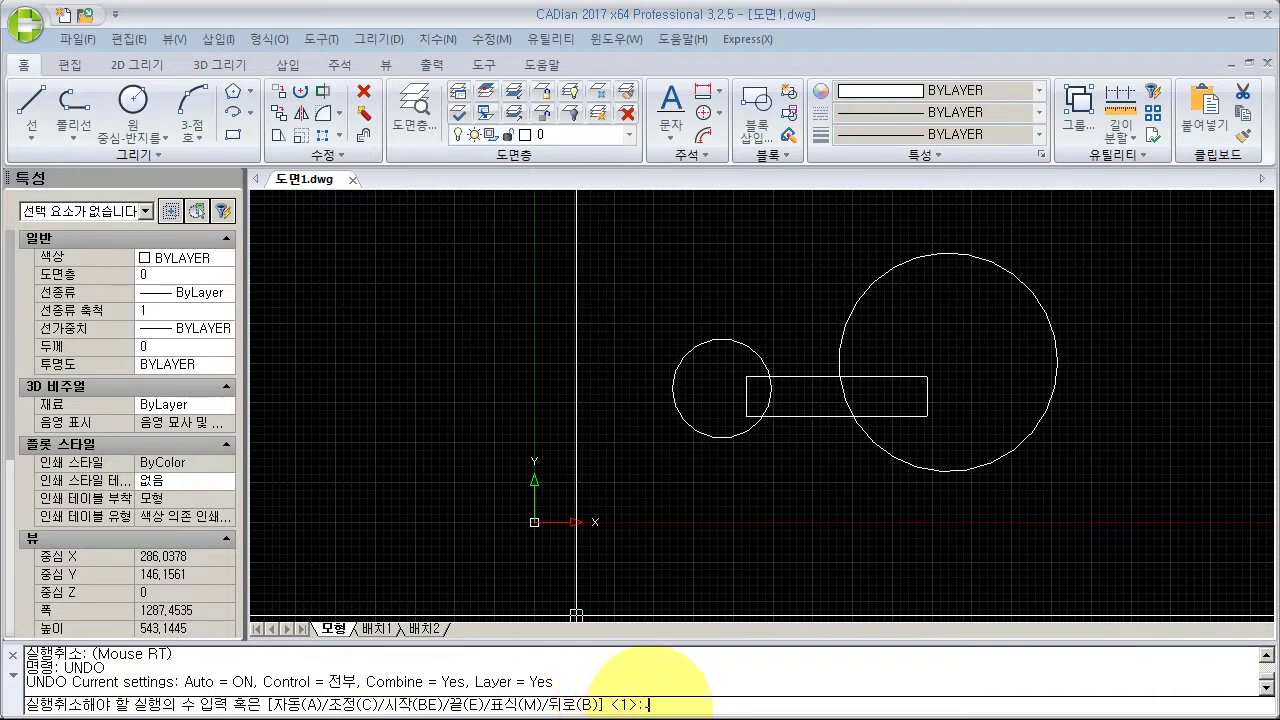
right_click(648, 702)
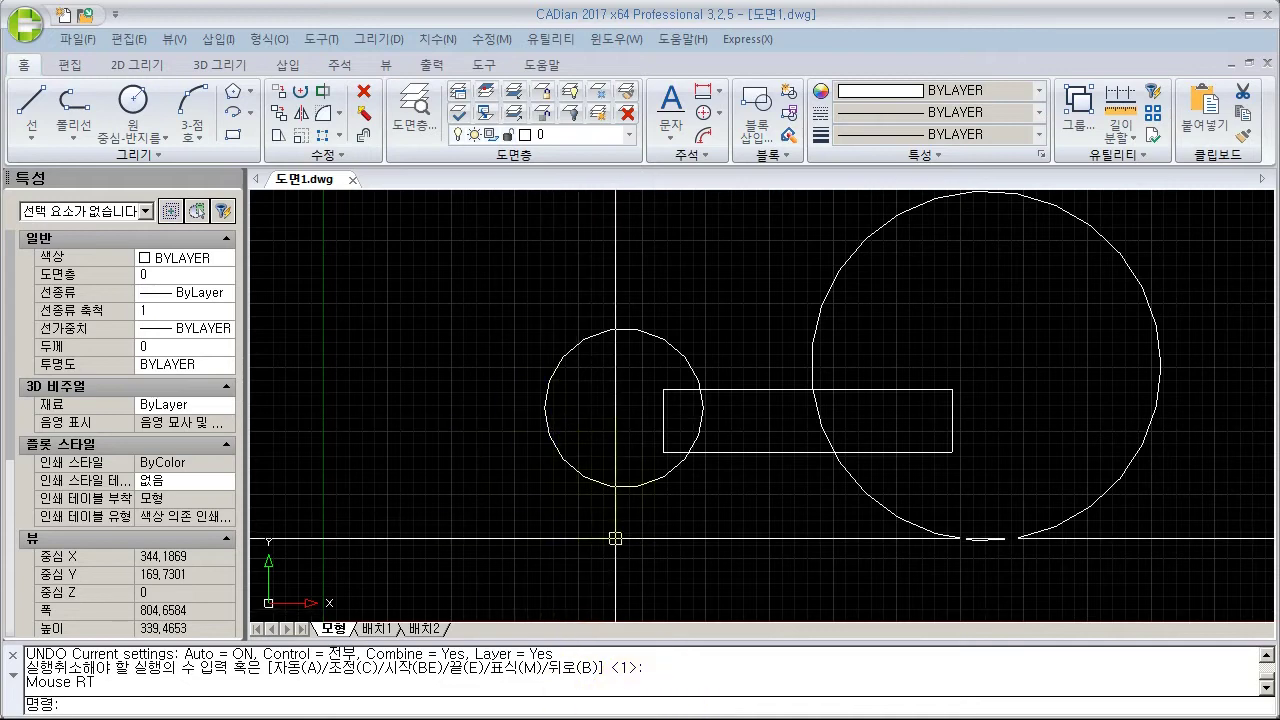
Step: Copy both circles and the rectangle and paste them as a block up and to the right of the originals
scroll(785, 548, down, 4)
middle_drag(785, 548, 694, 514)
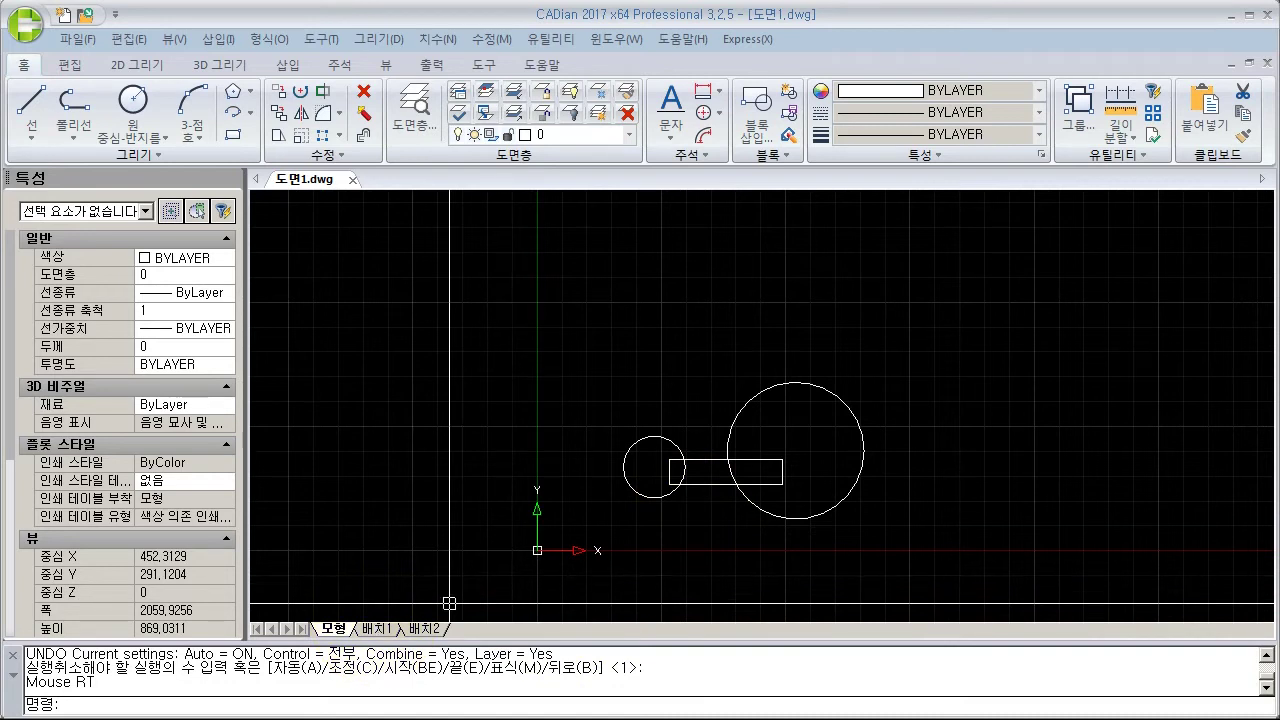
scroll(449, 604, down, 3)
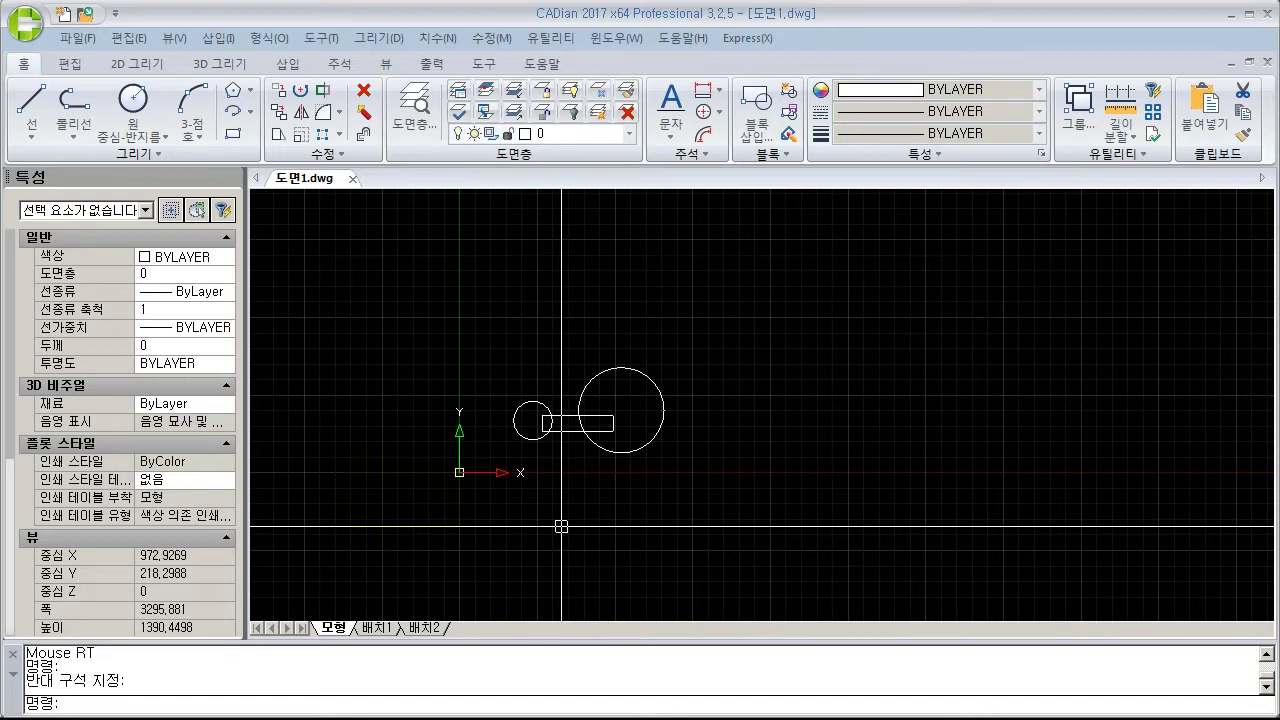
click(695, 343)
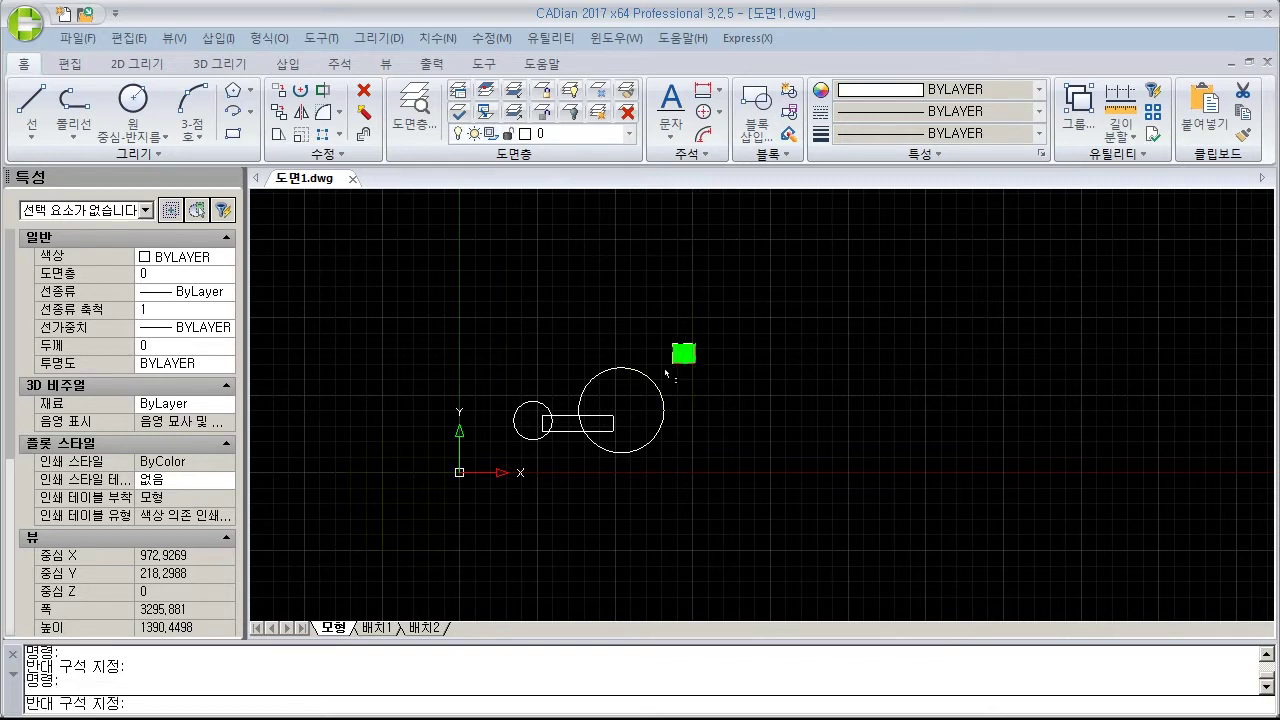
click(461, 486)
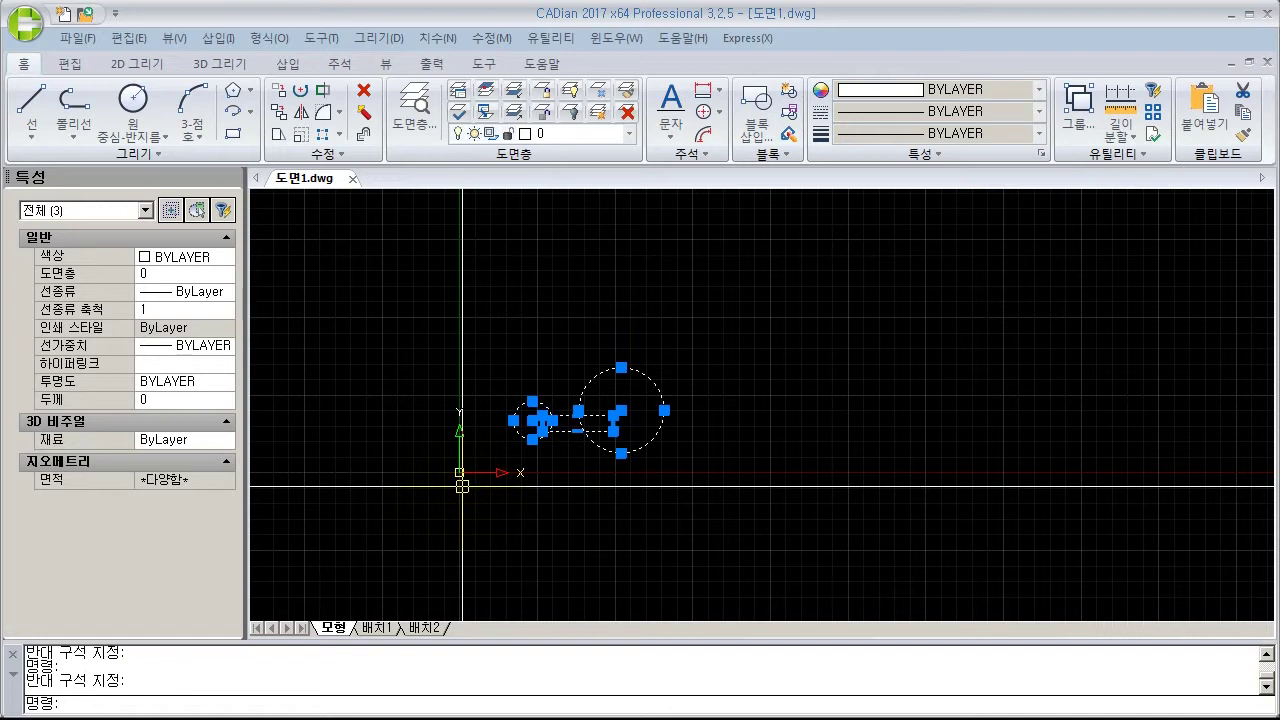
key(ctrl+c)
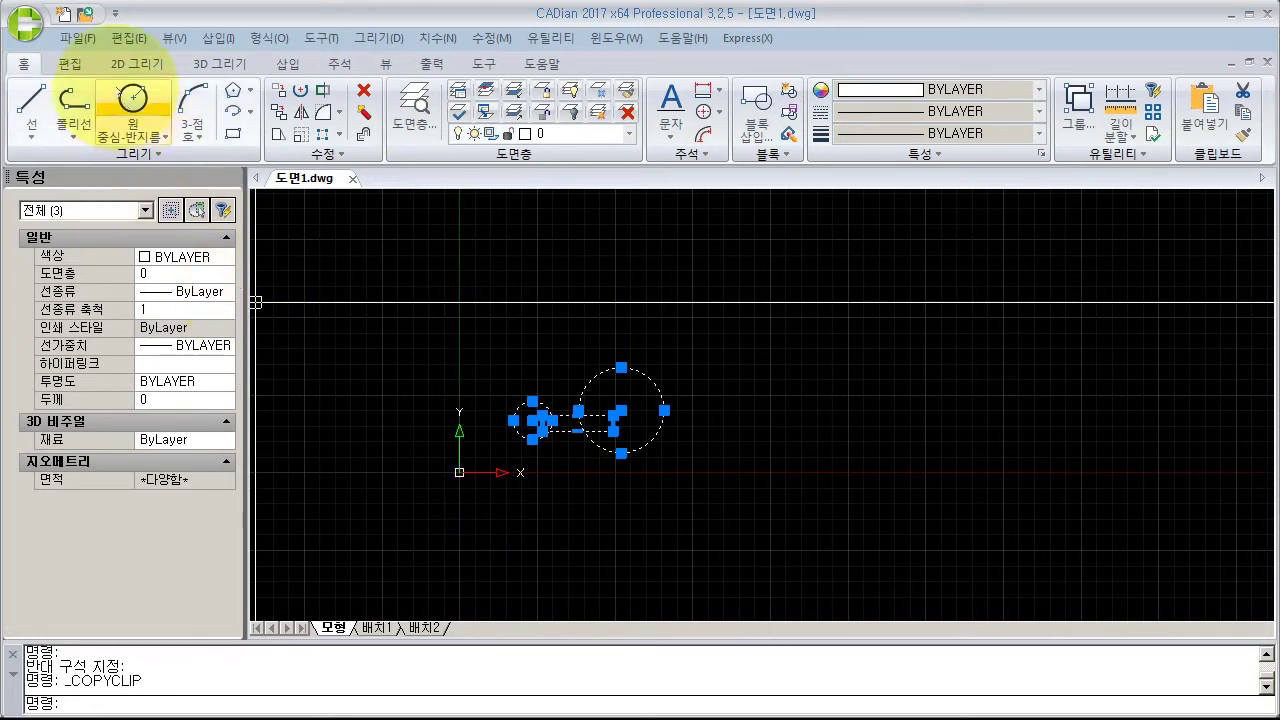
click(127, 38)
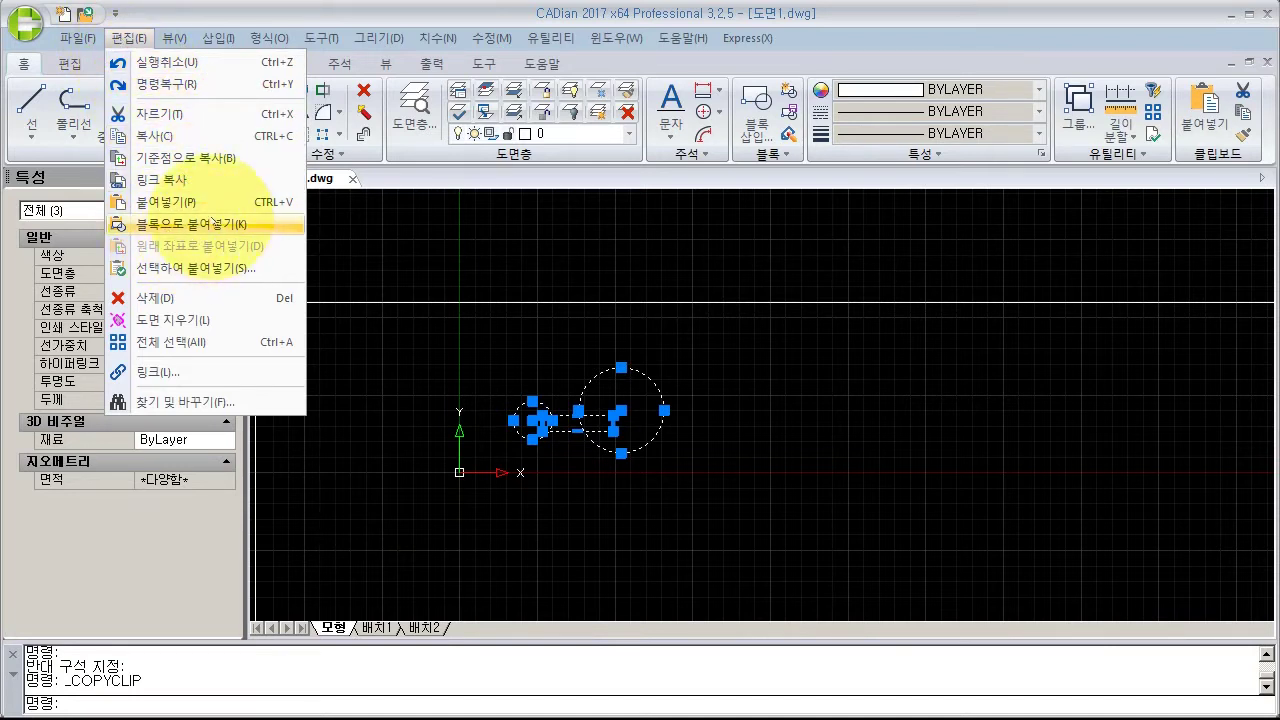
click(172, 697)
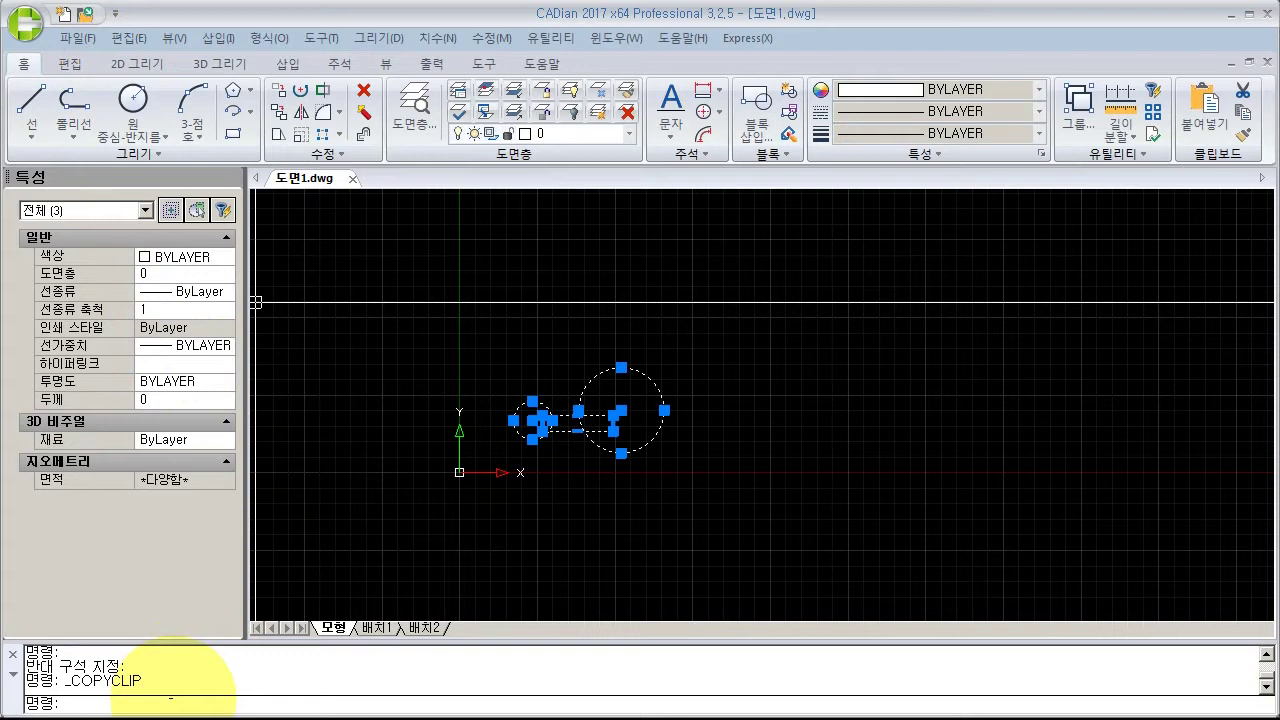
key(ctrl+shift+v)
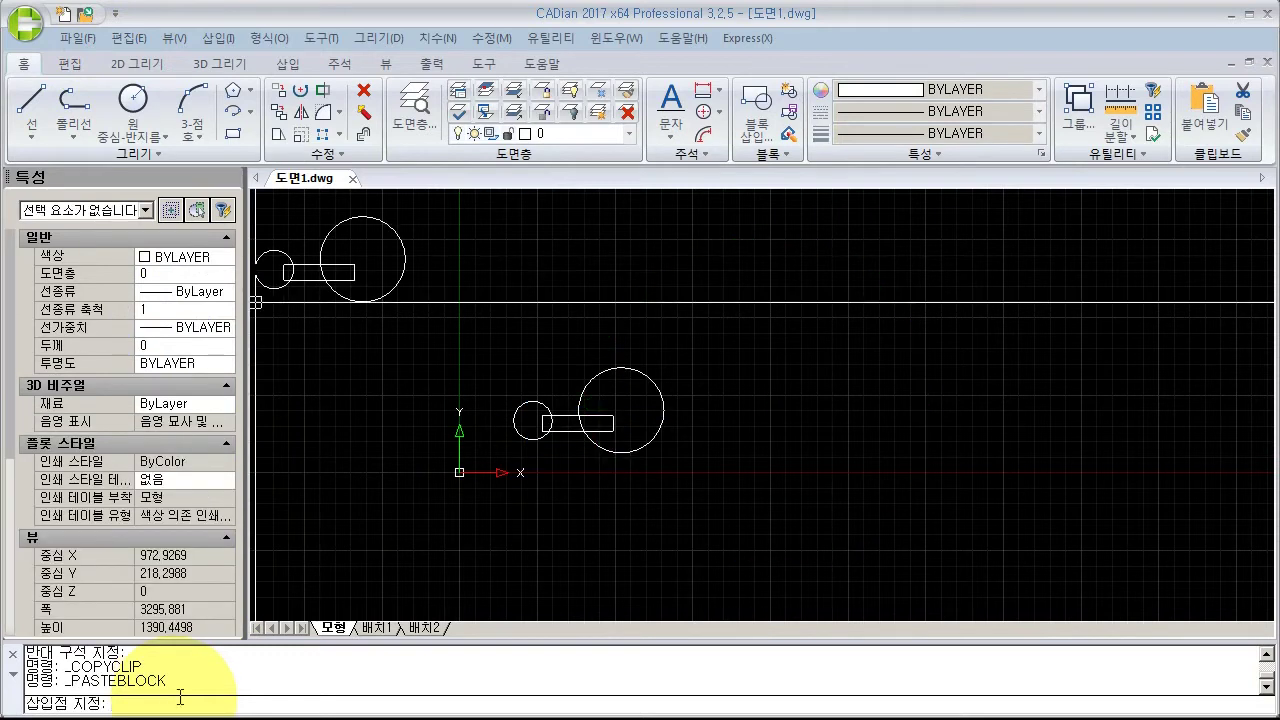
click(67, 680)
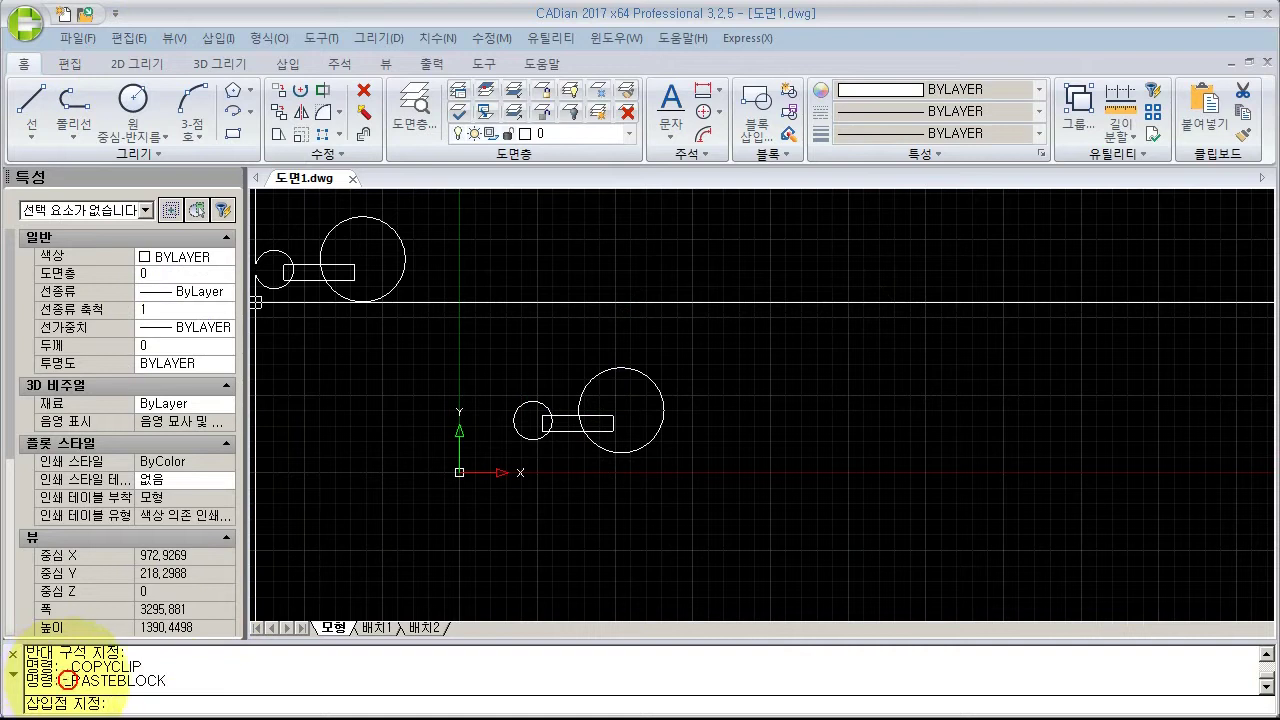
drag(67, 680, 180, 683)
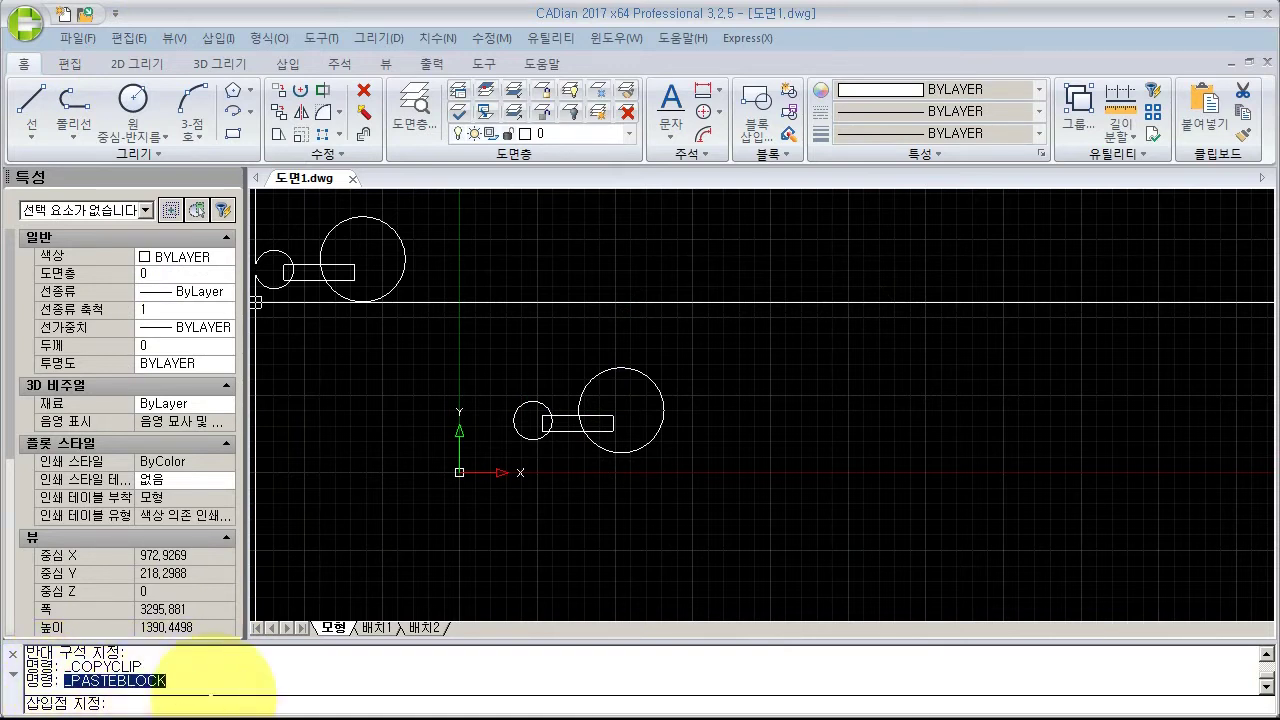
click(820, 391)
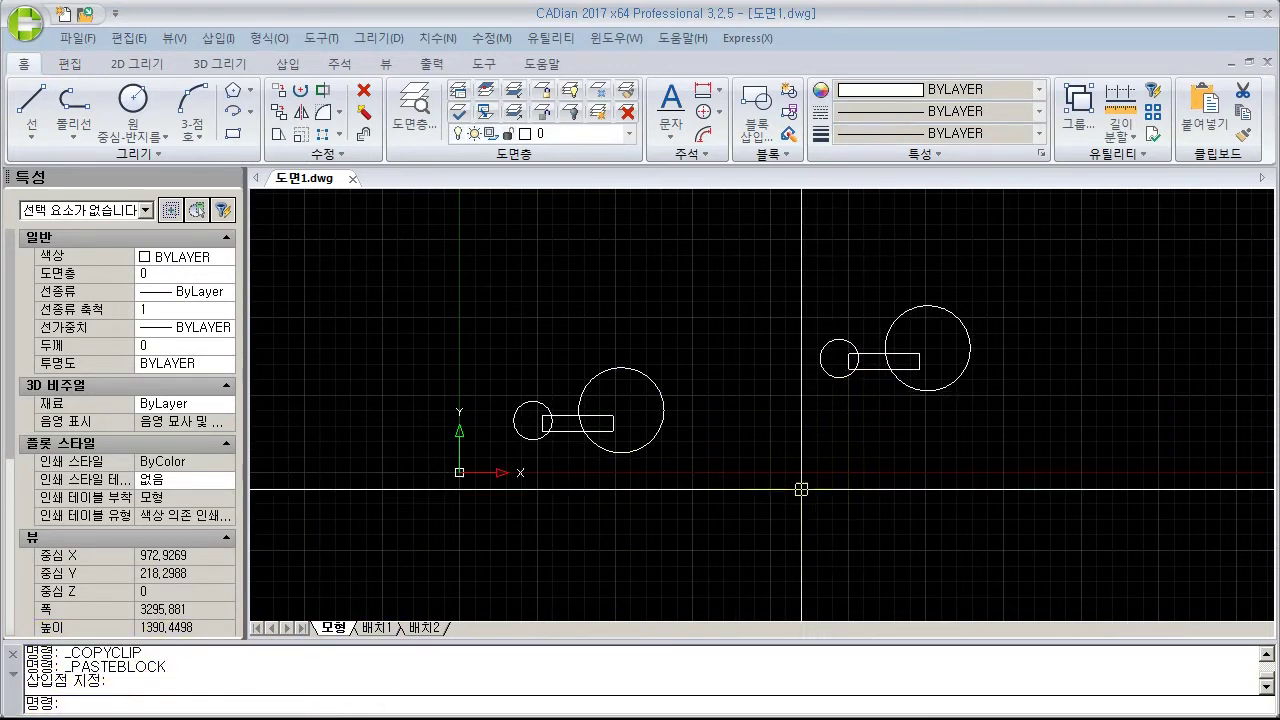
Step: Select the original circles and rectangle individually and the pasted block as a whole to compare them, clearing each selection
click(622, 453)
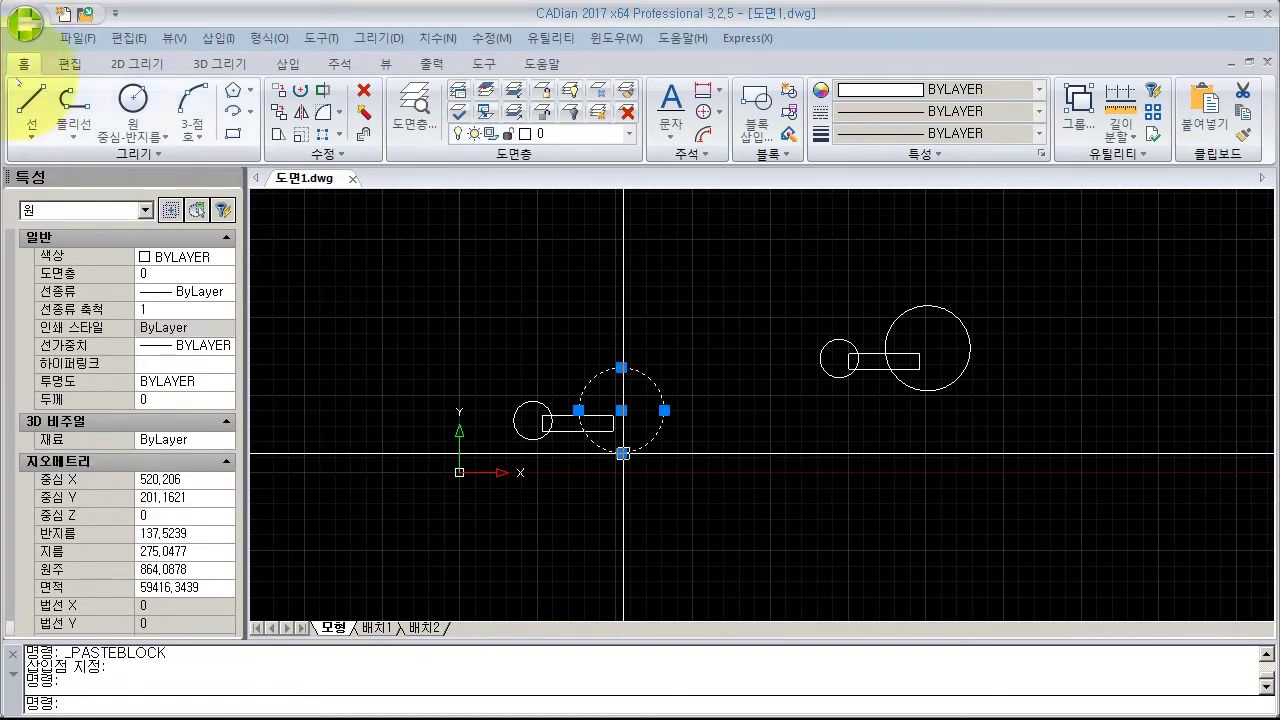
click(537, 440)
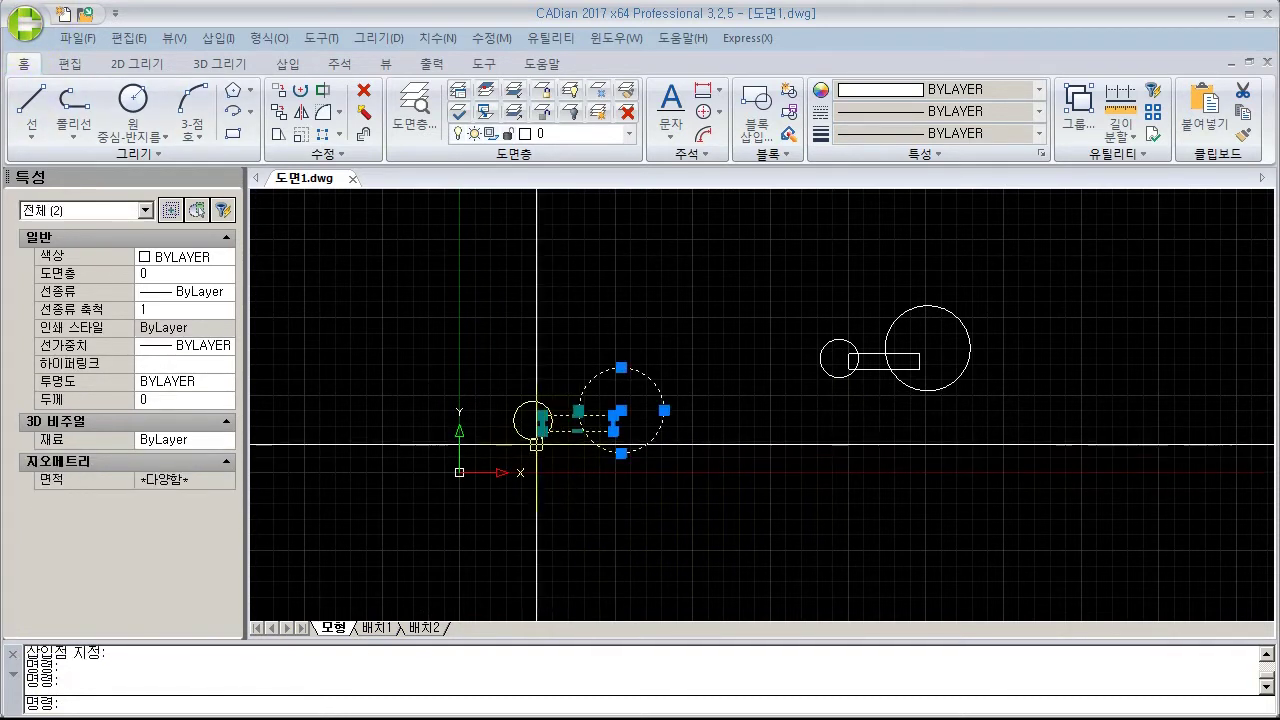
click(531, 424)
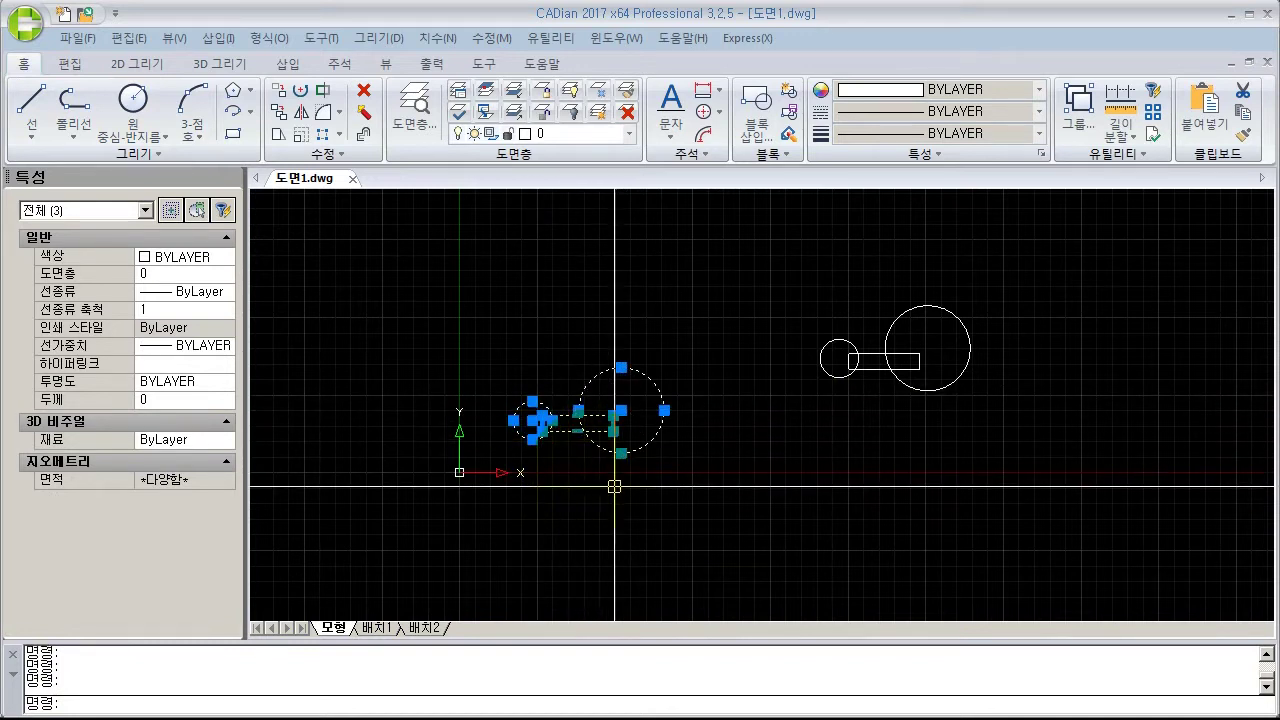
key(Escape)
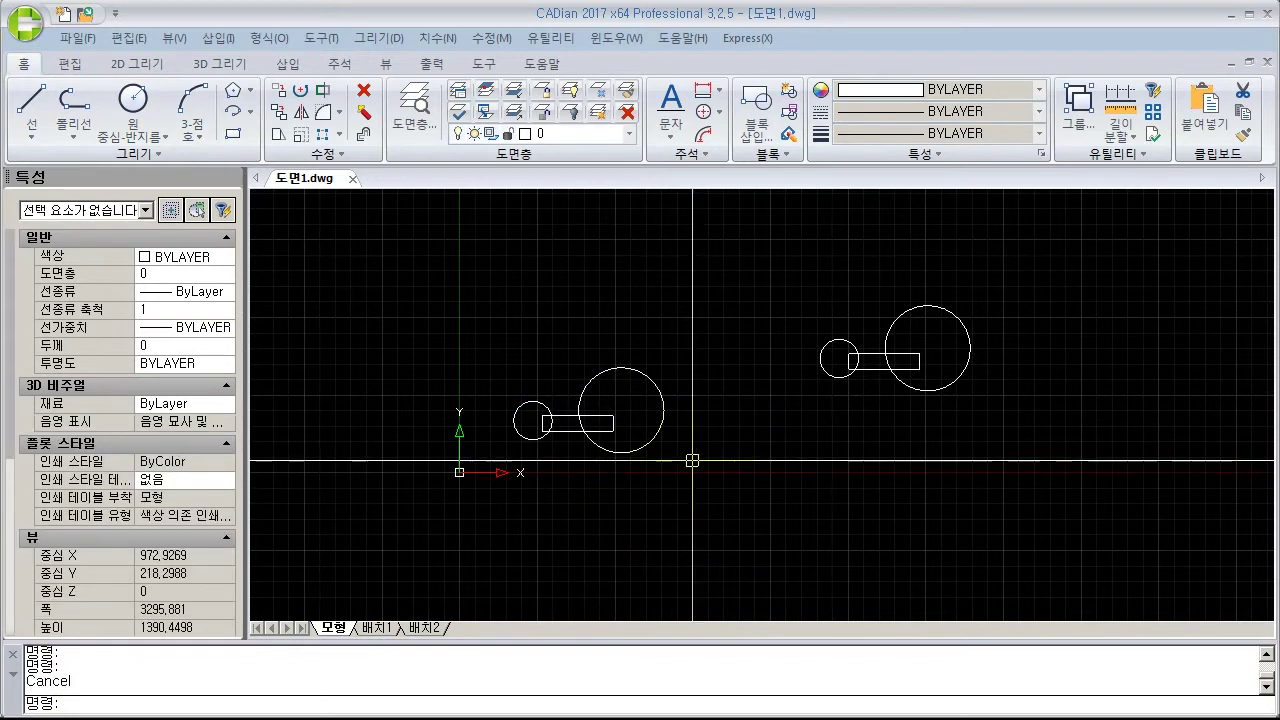
click(857, 366)
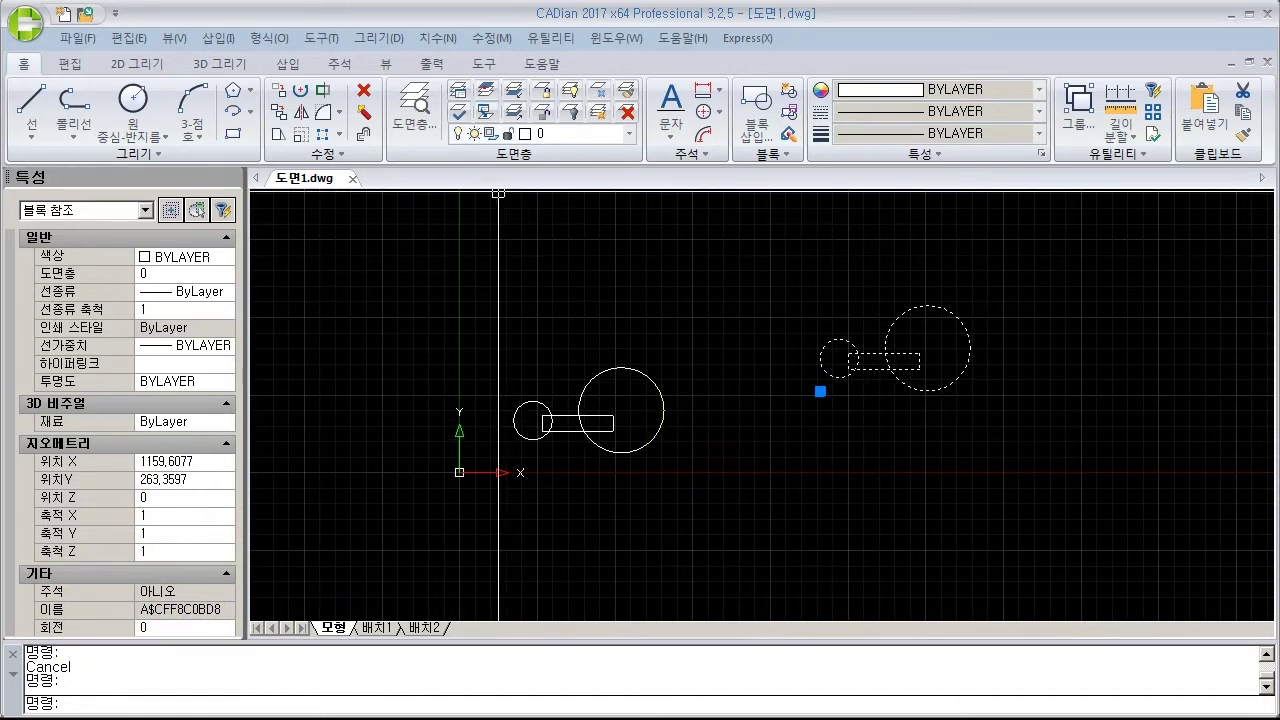
key(Escape)
Step: Copy the original circles and rectangle again and paste them as a second block below the first pasted block
click(689, 340)
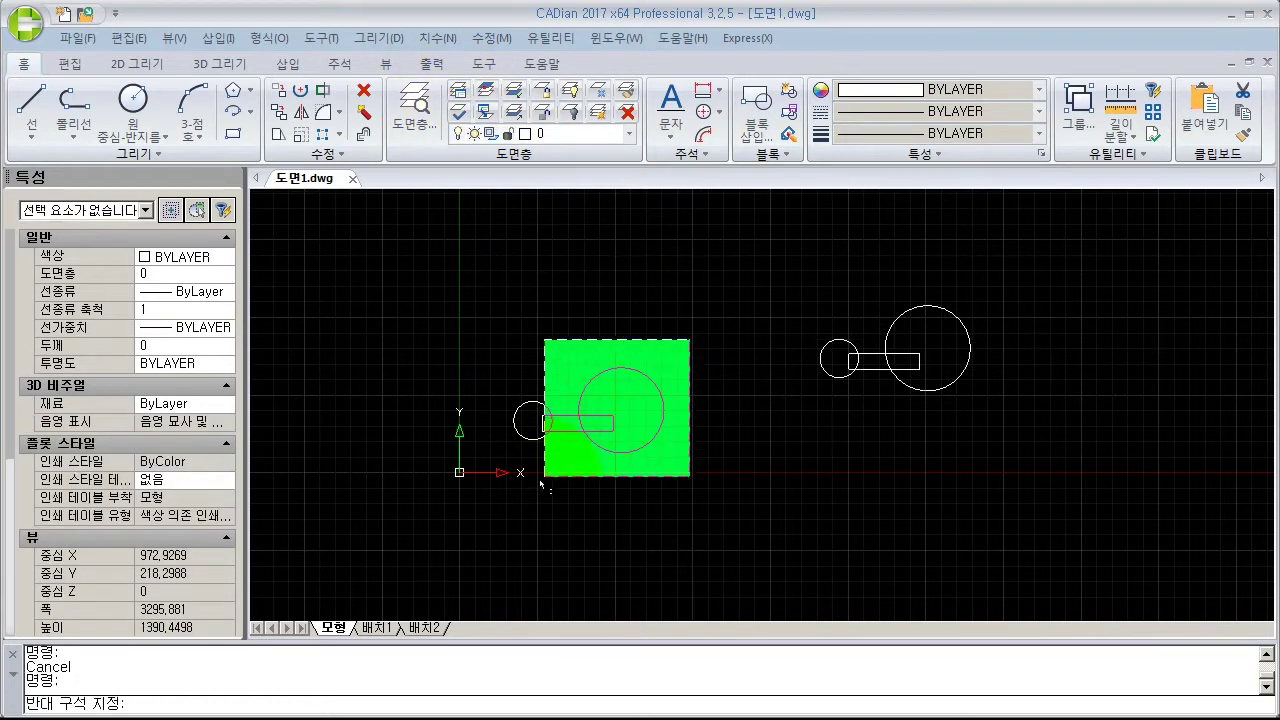
click(510, 494)
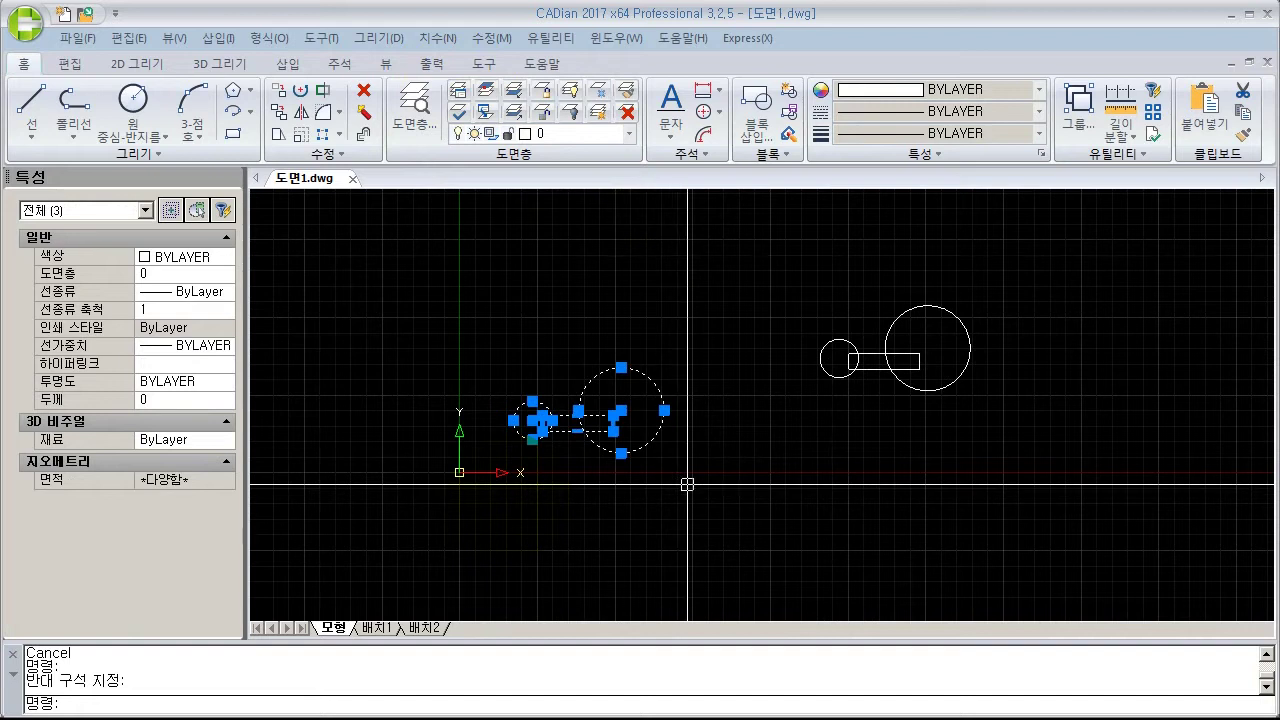
key(ctrl+c)
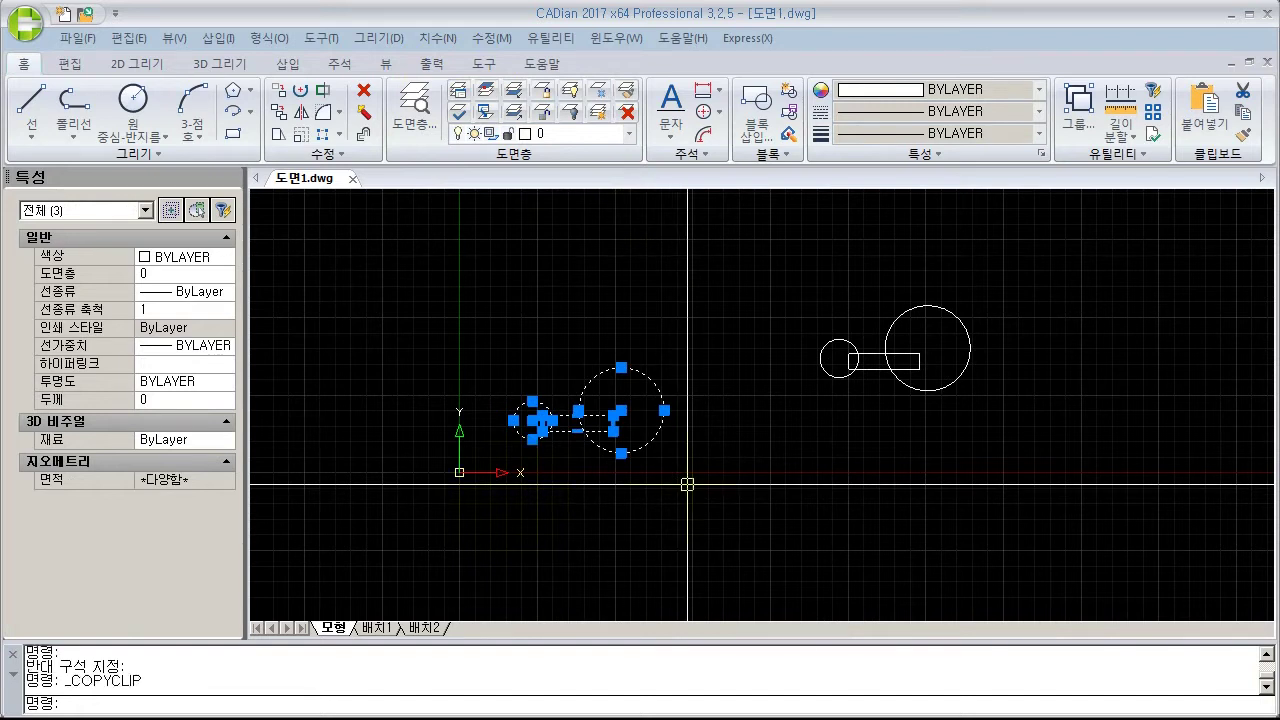
key(ctrl+shift+v)
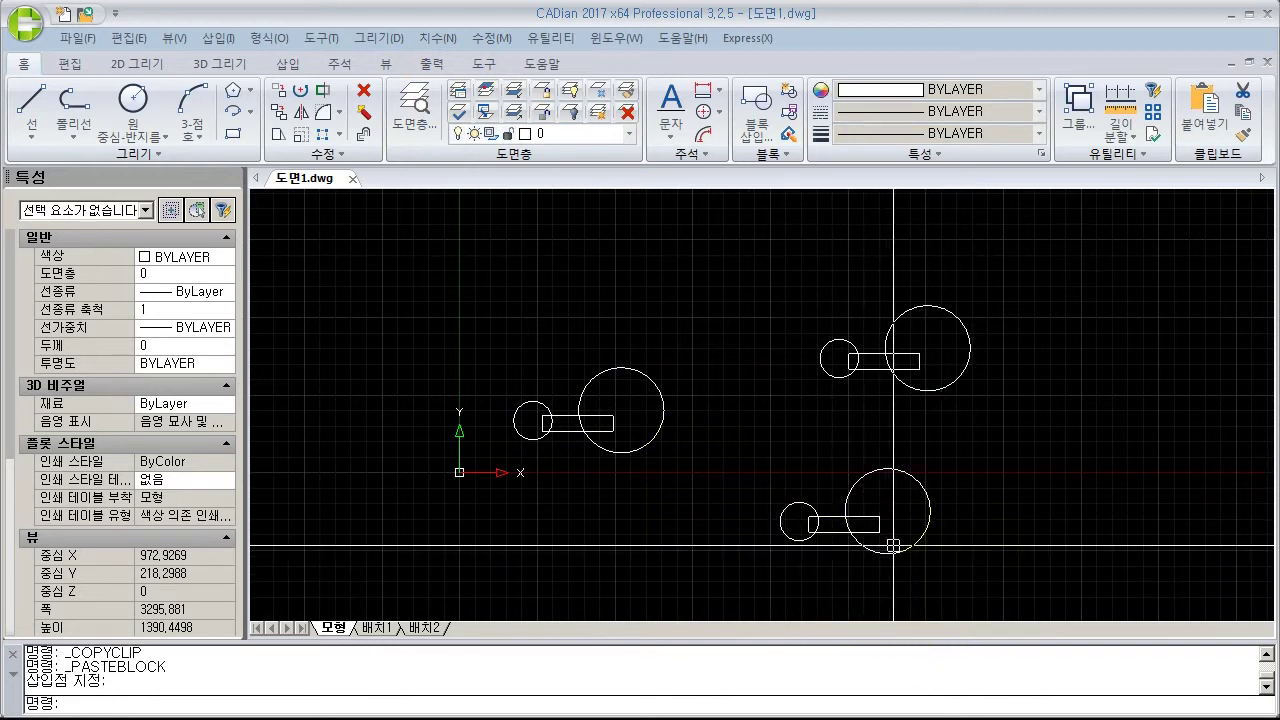
click(780, 553)
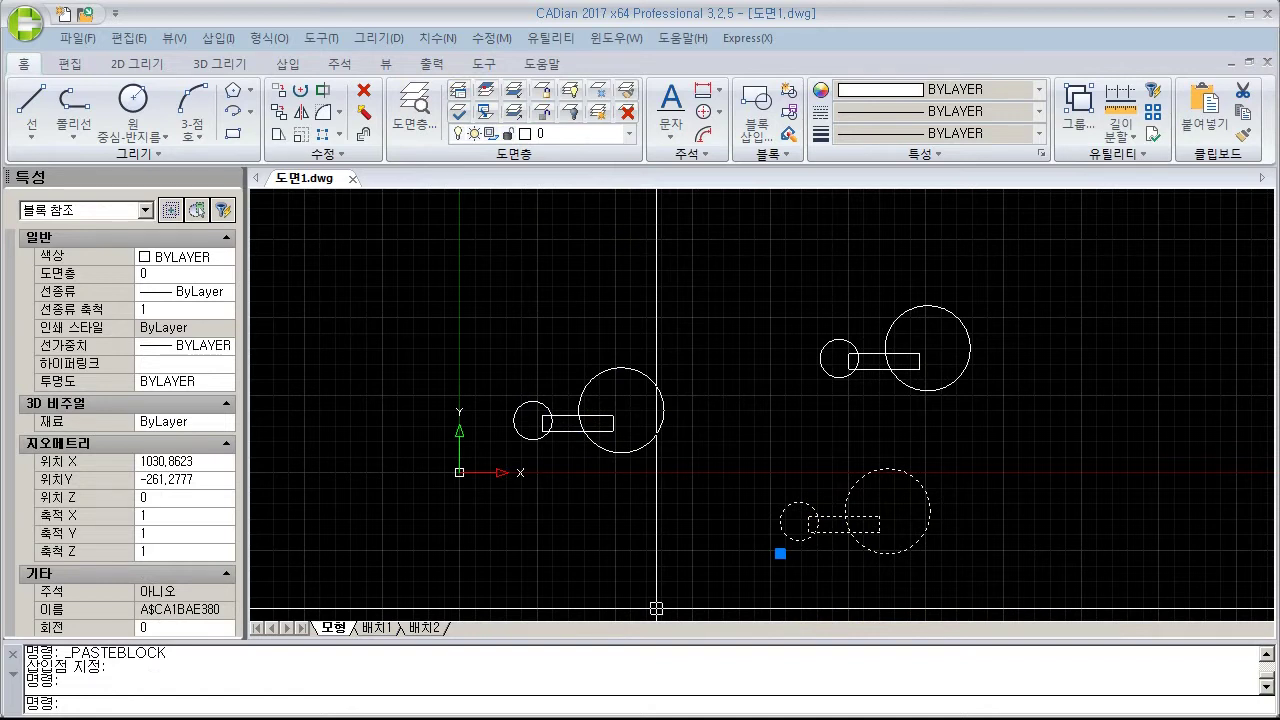
key(Escape)
key(Escape)
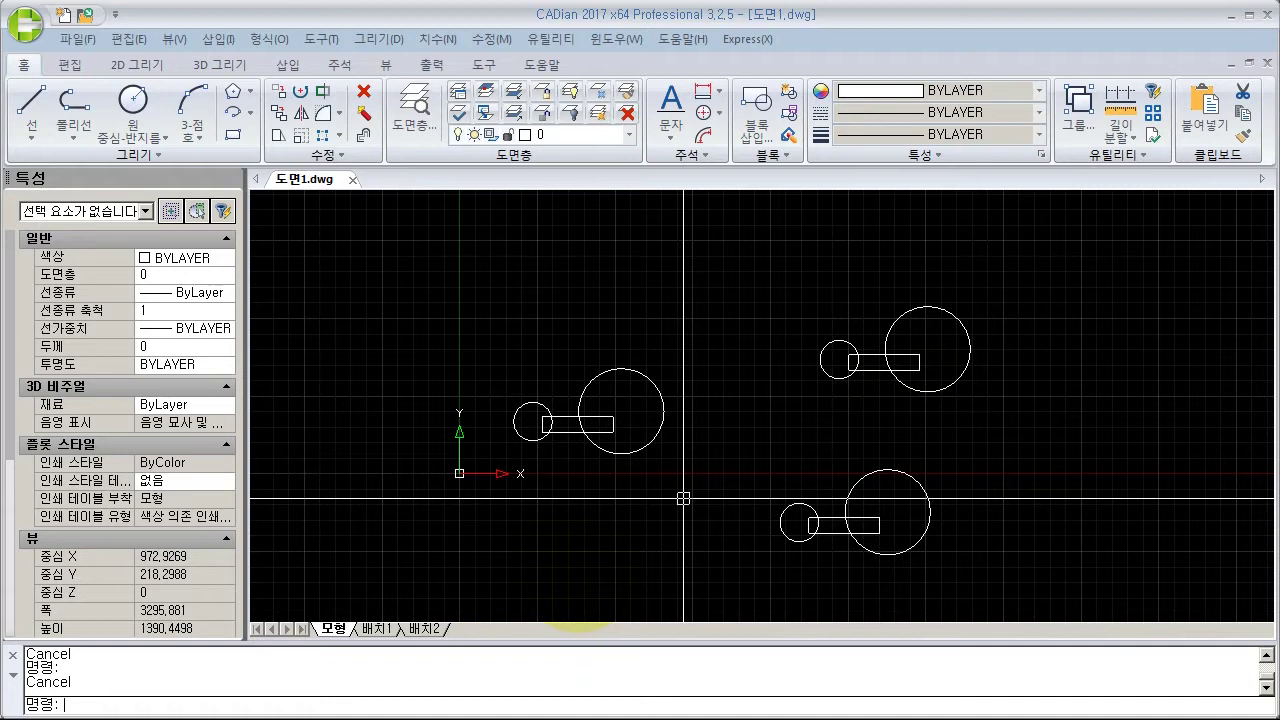
Step: Delete the original two circles and rectangle near the origin together
click(678, 335)
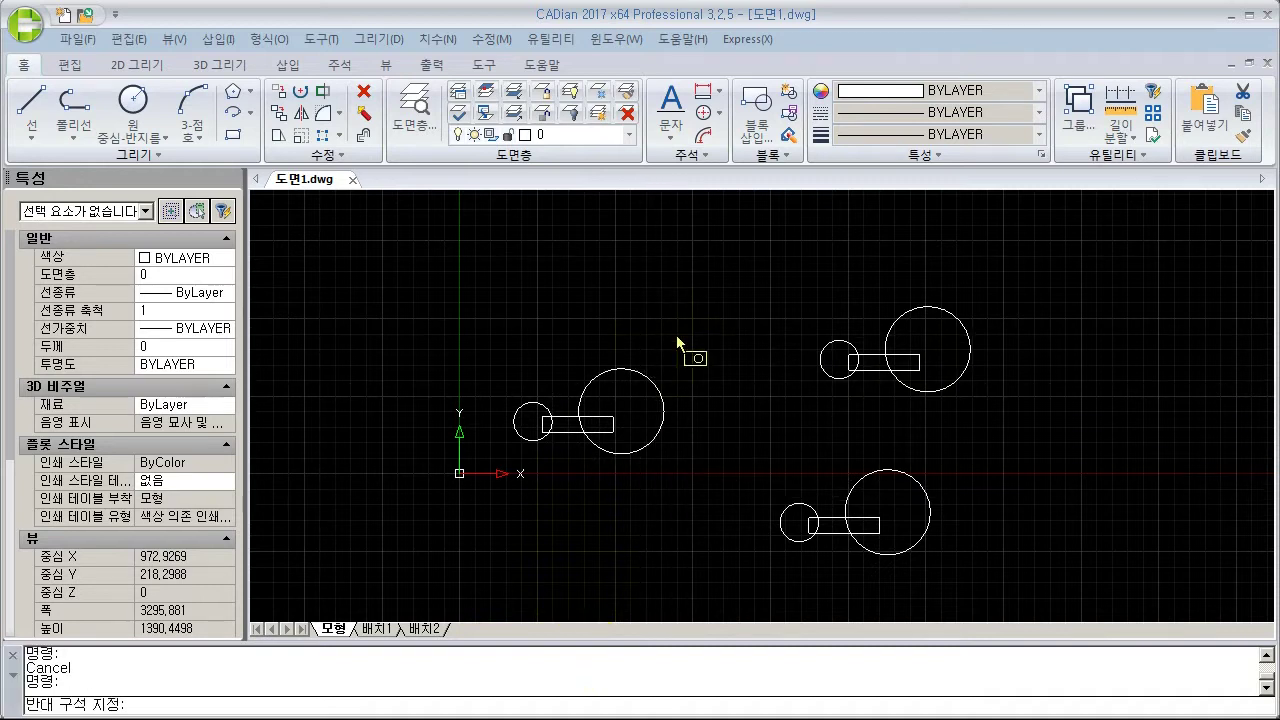
click(501, 484)
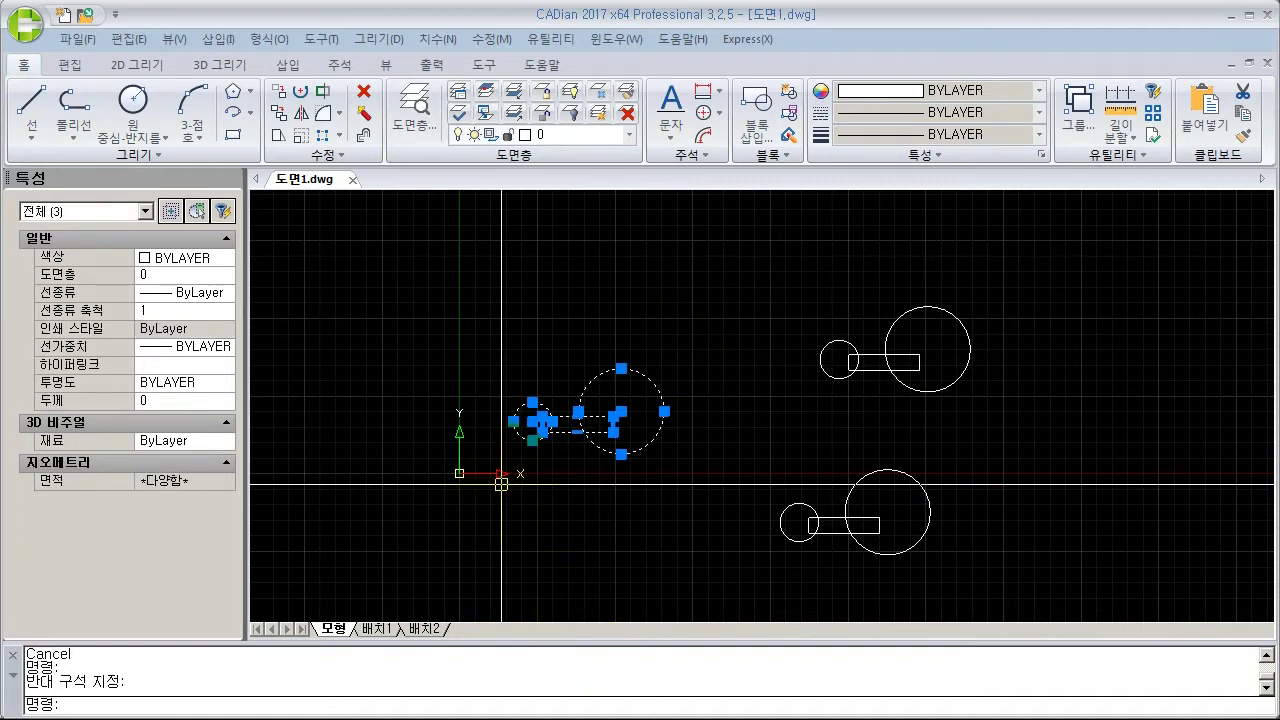
key(Delete)
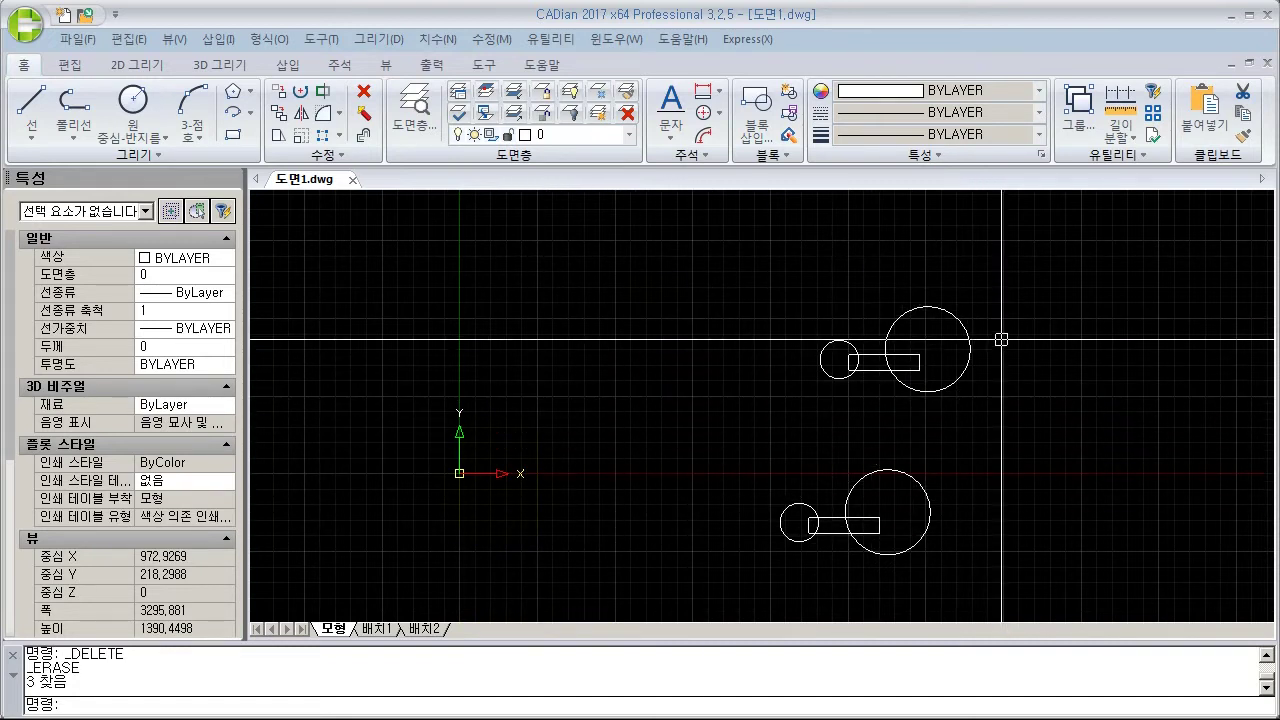
Step: Erase the upper pasted block of circles and rectangle
click(1018, 281)
click(802, 402)
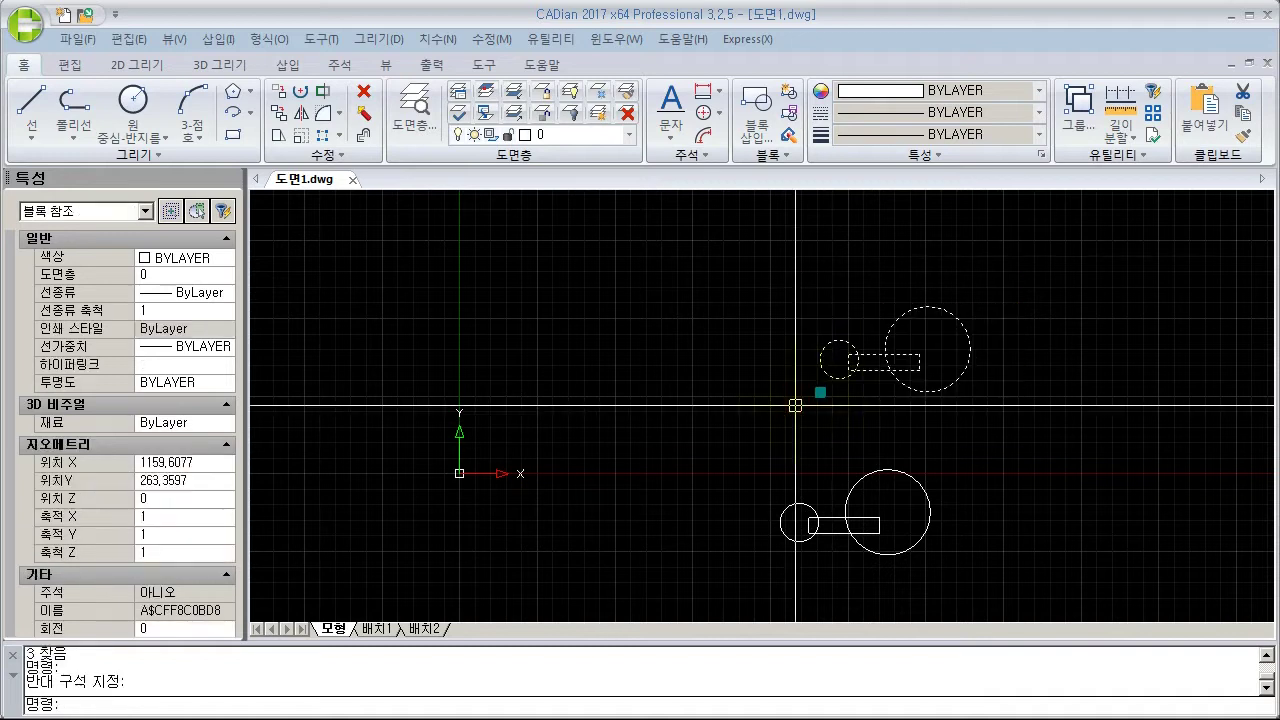
right_click(839, 381)
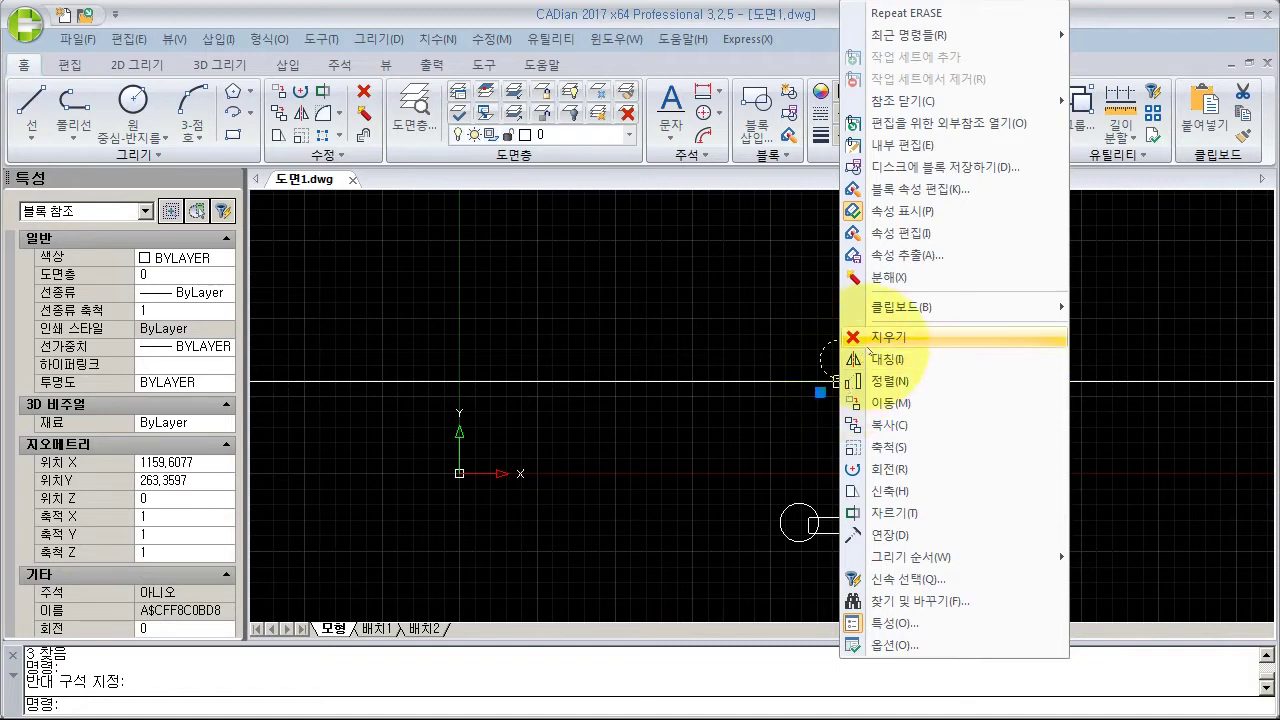
click(881, 341)
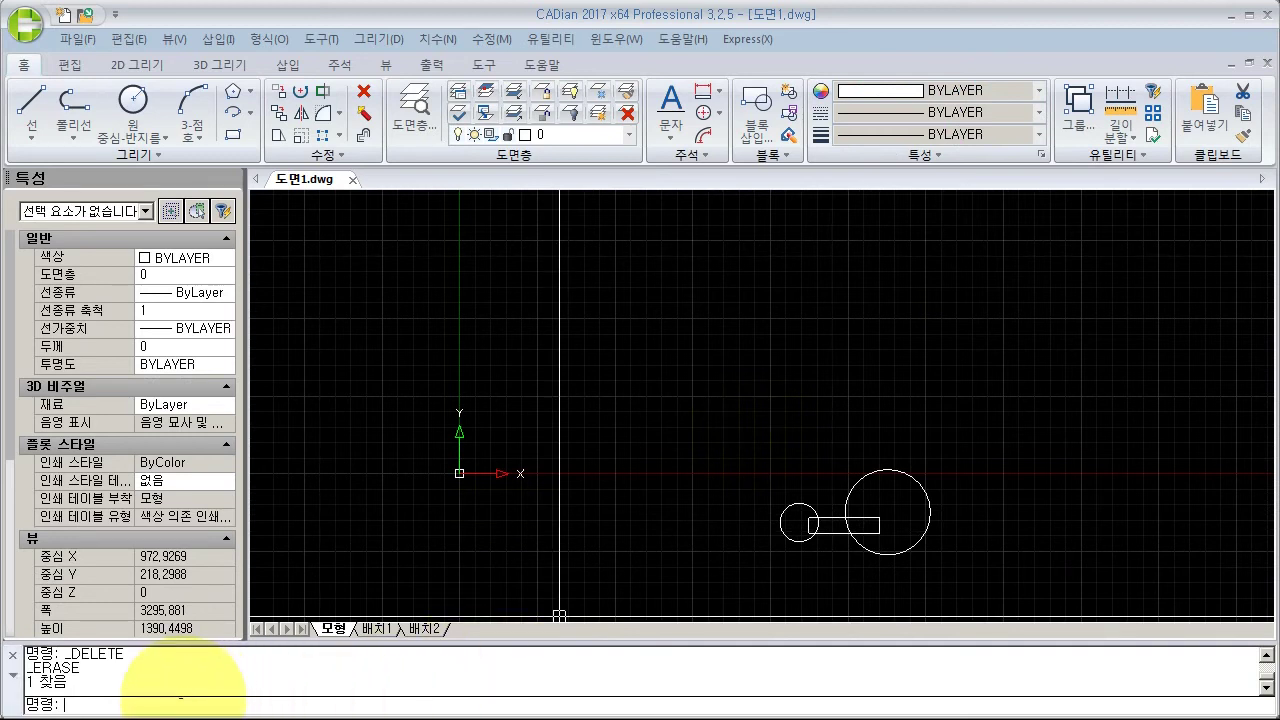
Step: Run the ERASE command with its alias E and remove the remaining lower block
text(E)
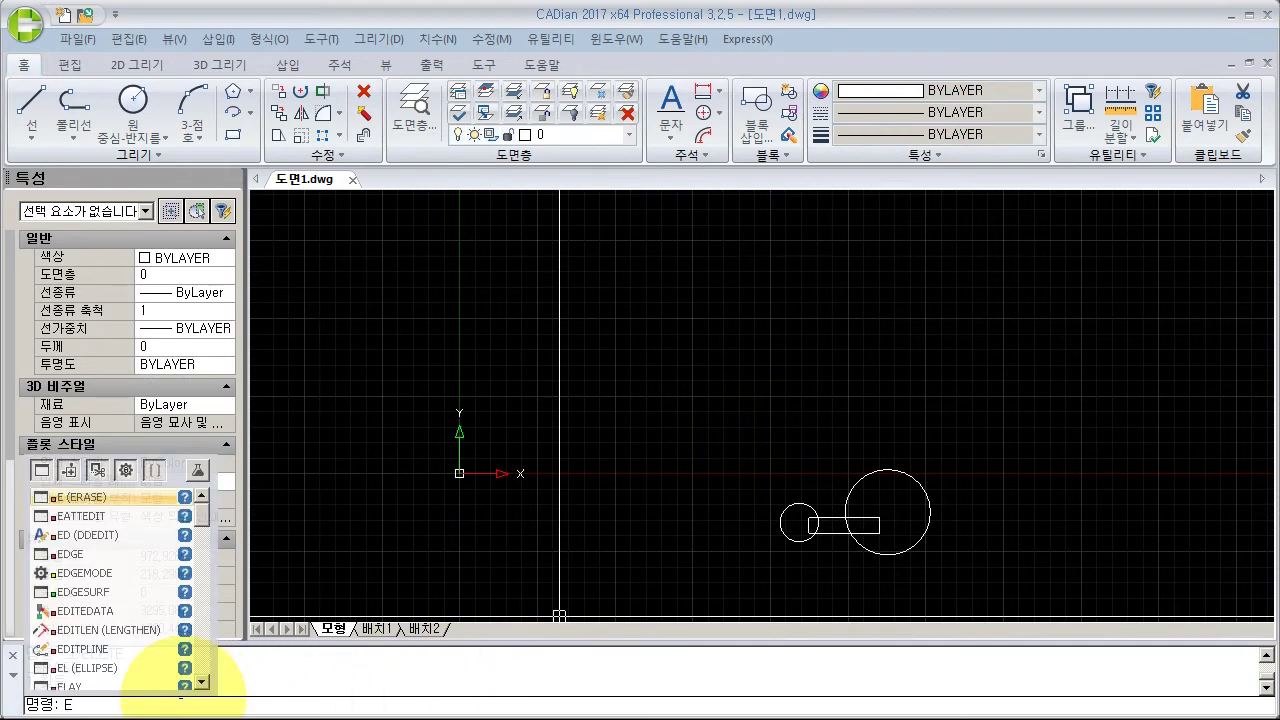
key(Return)
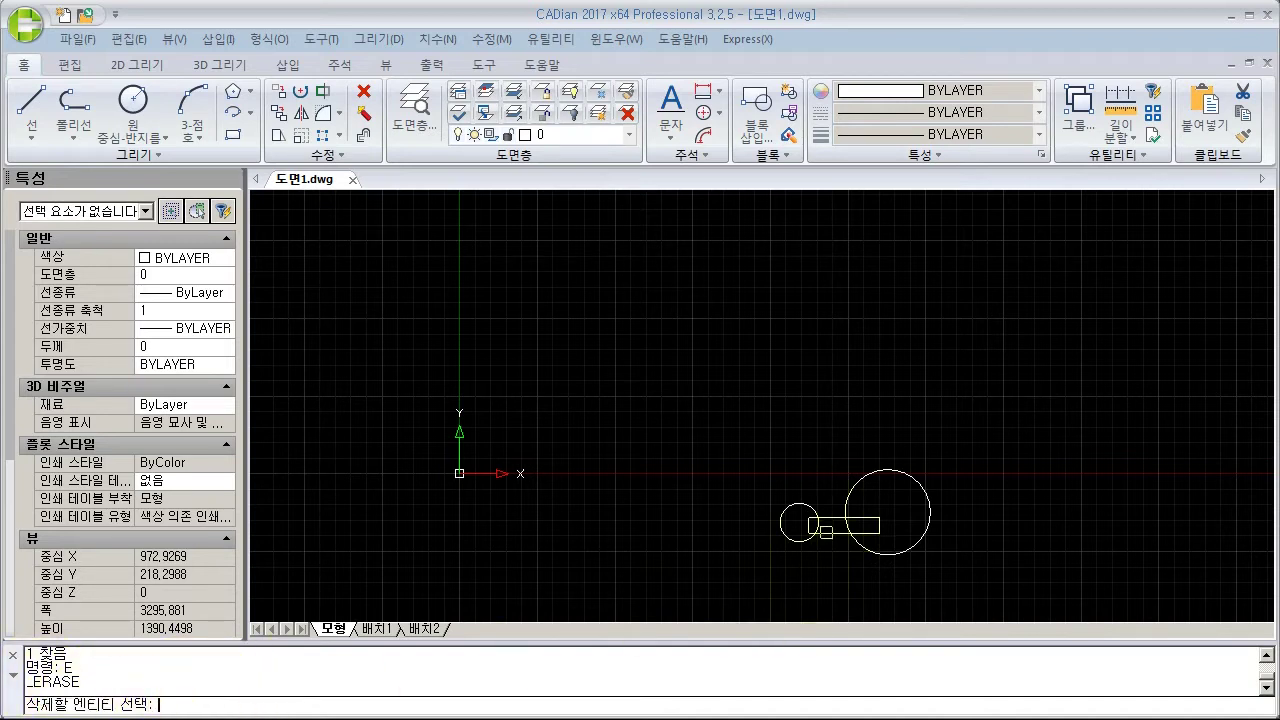
click(826, 531)
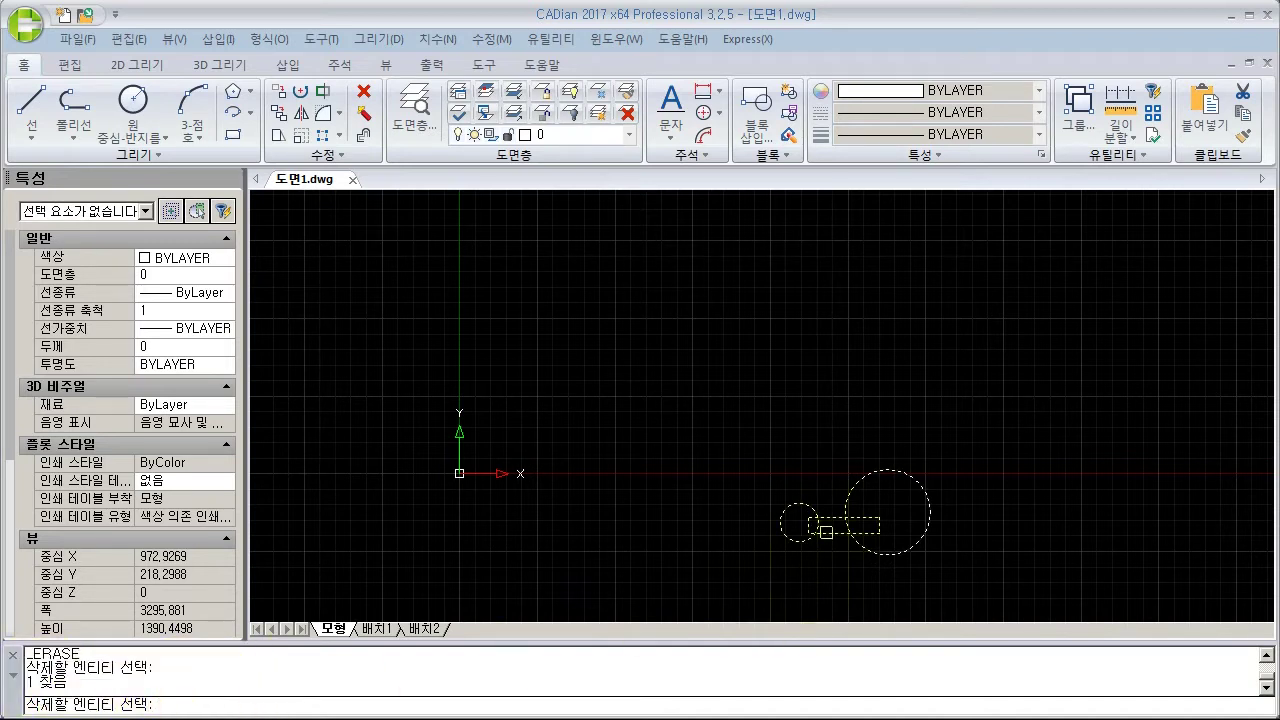
key(Return)
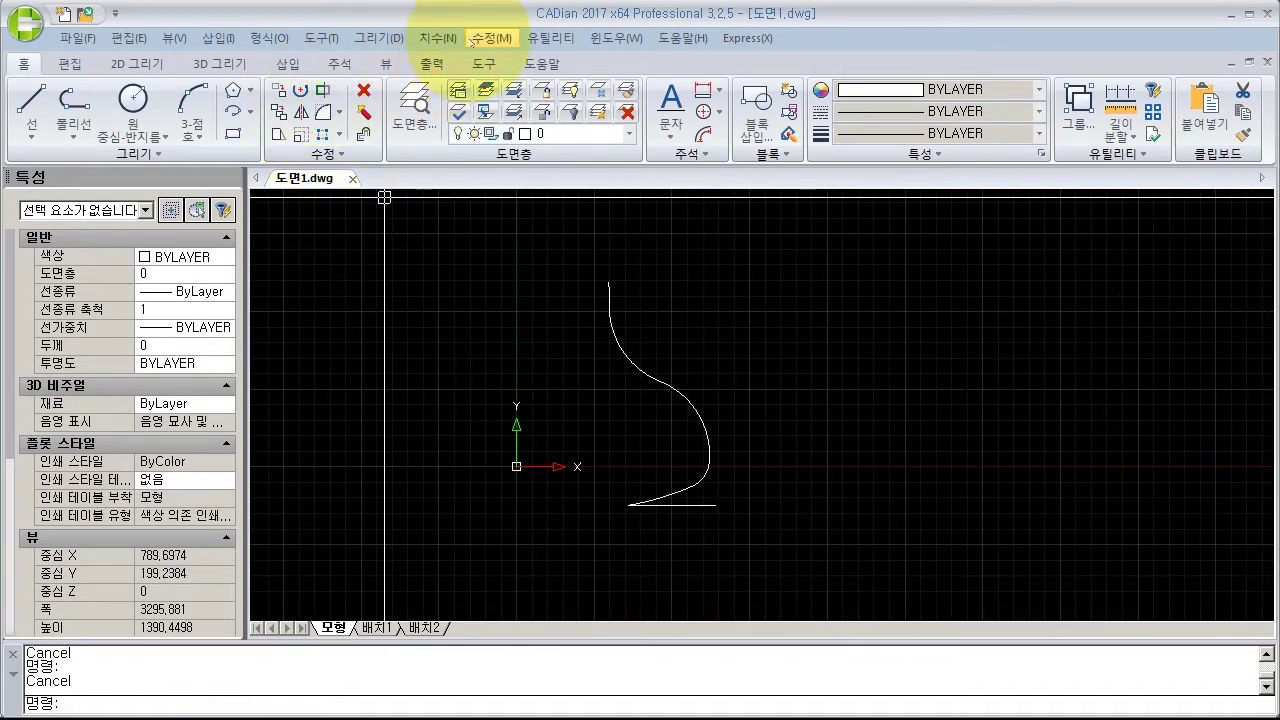
Step: Mirror the half-goblet outline about a vertical line through the free end of its base, keeping the original
click(472, 38)
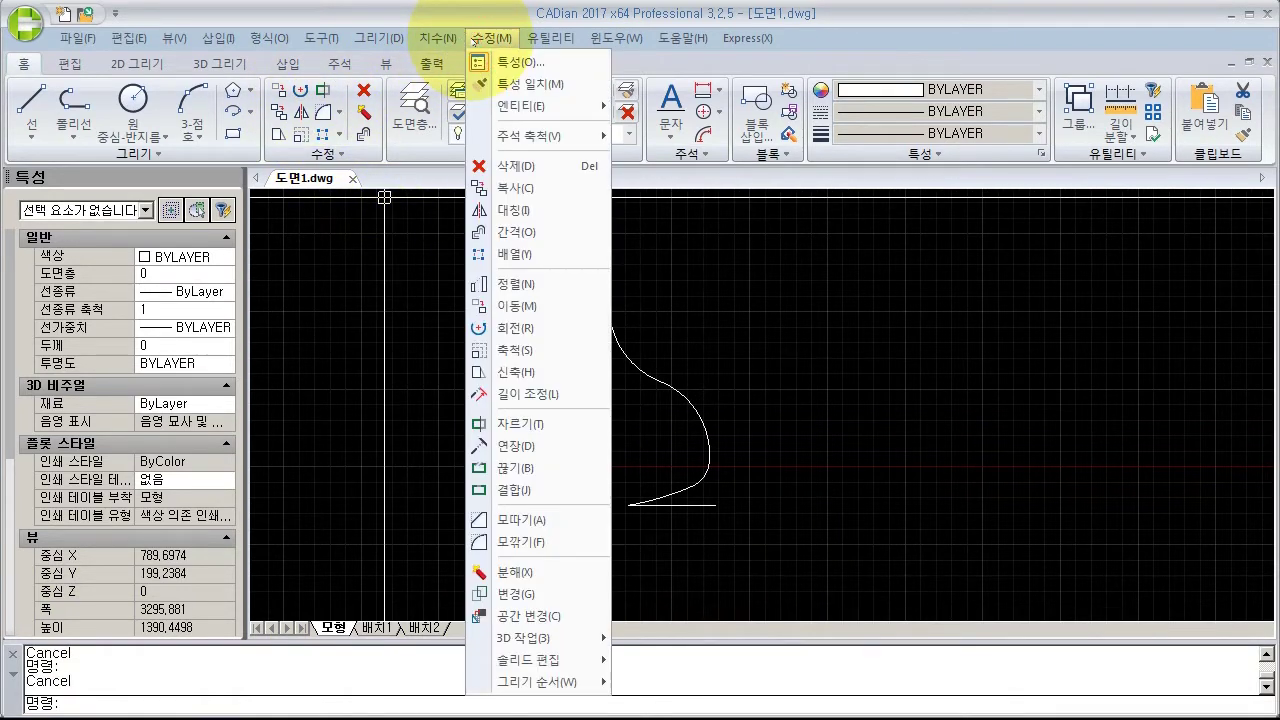
click(516, 220)
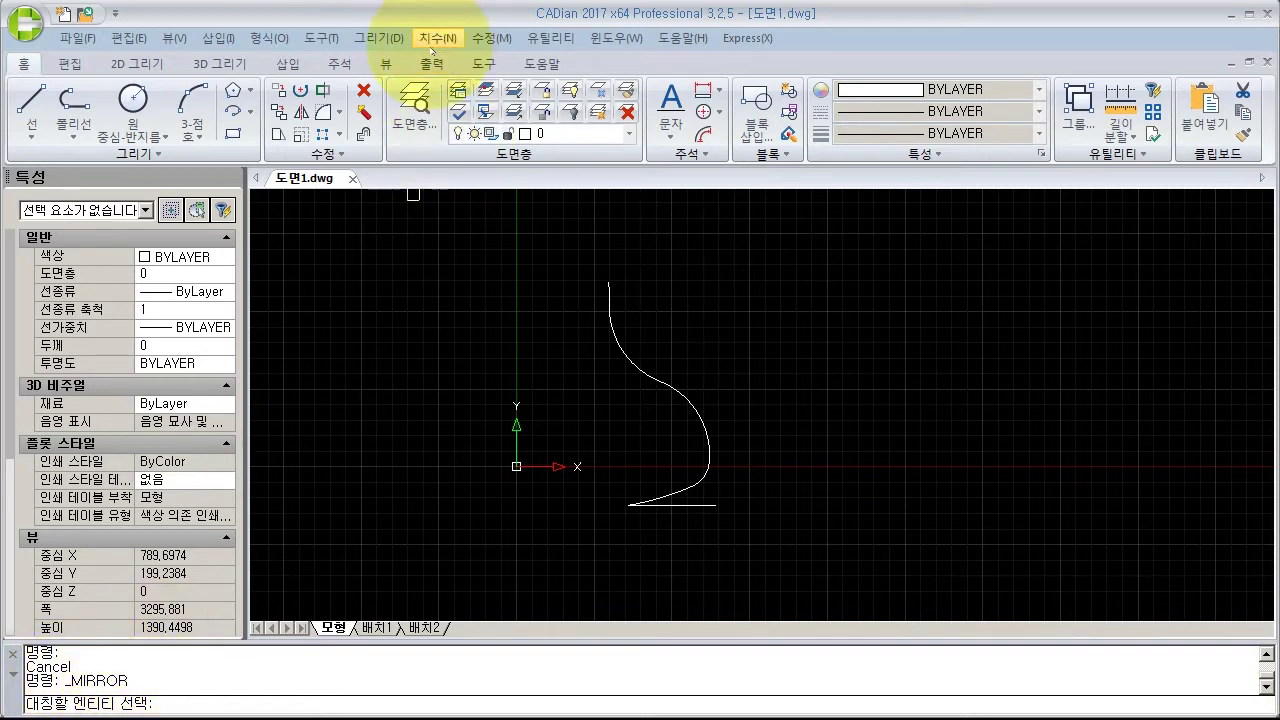
click(490, 38)
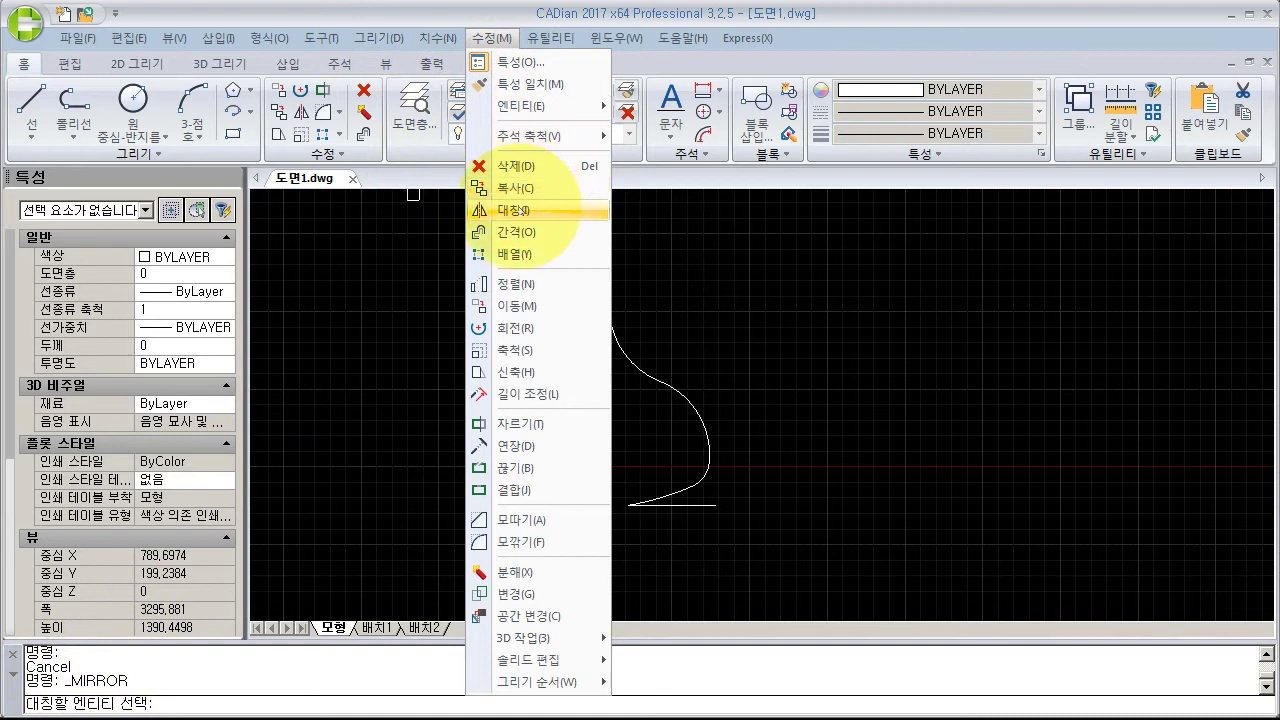
click(343, 671)
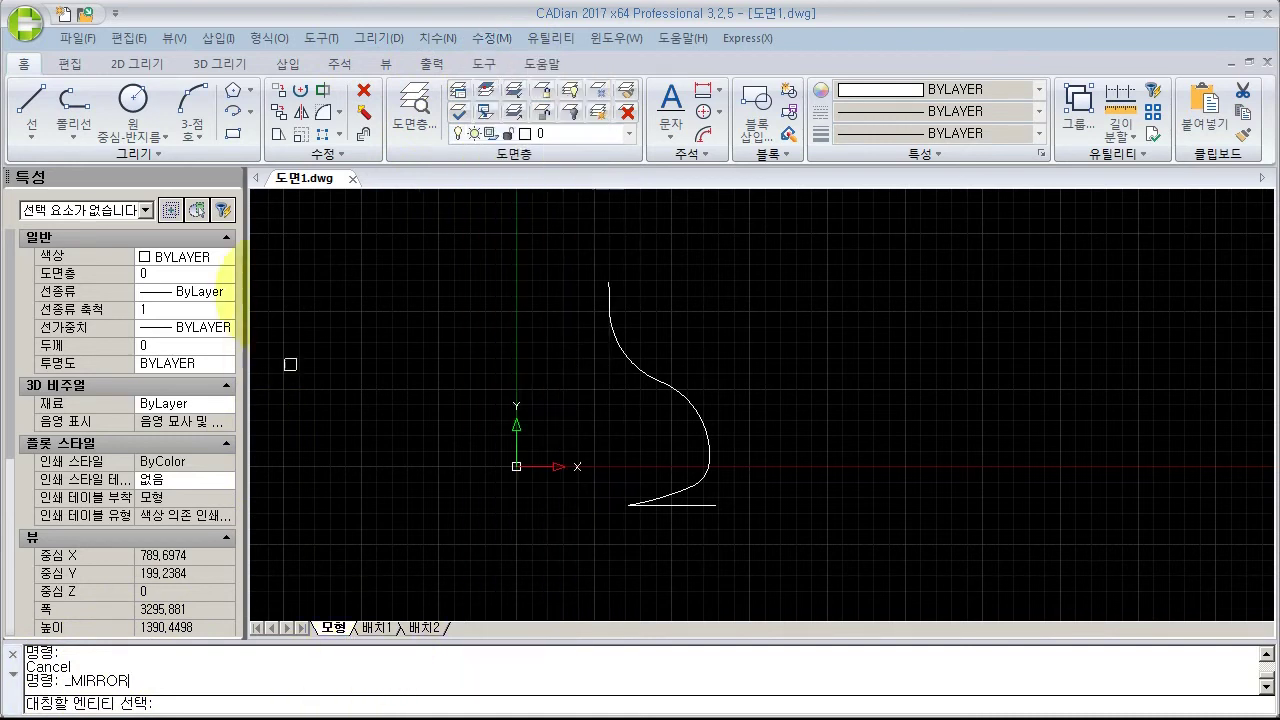
click(69, 63)
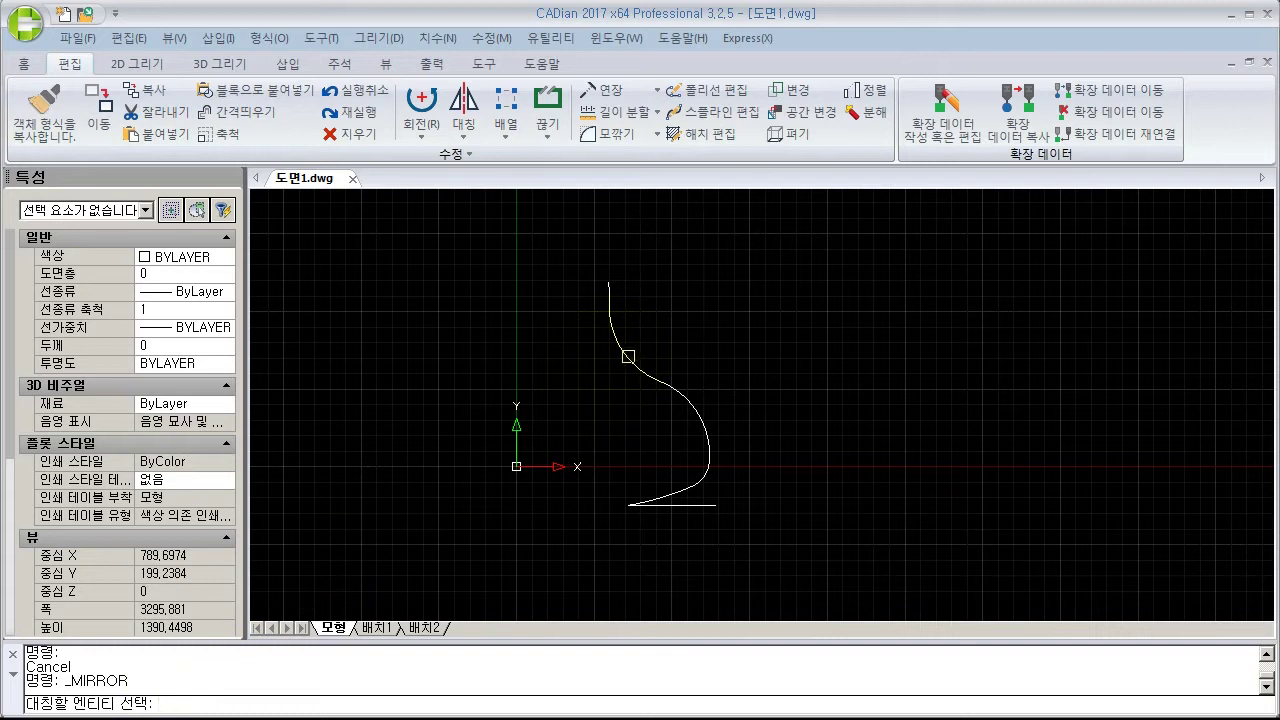
click(623, 358)
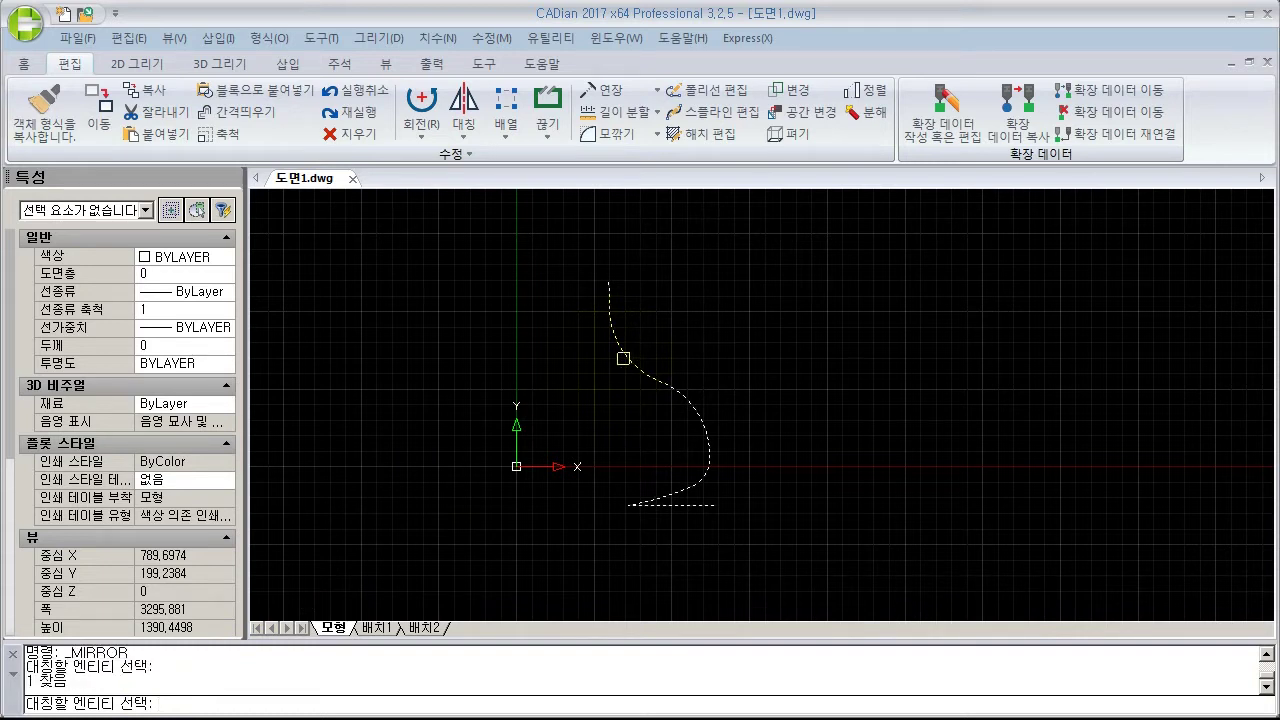
key(Return)
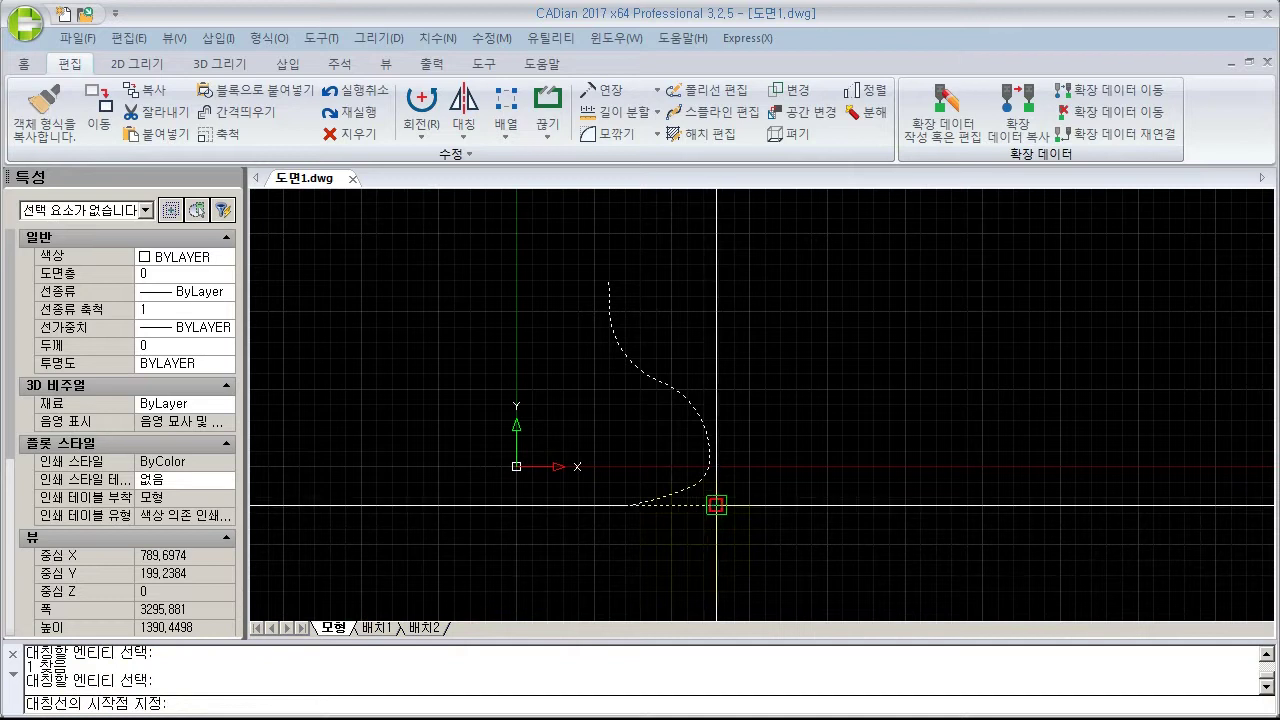
click(716, 505)
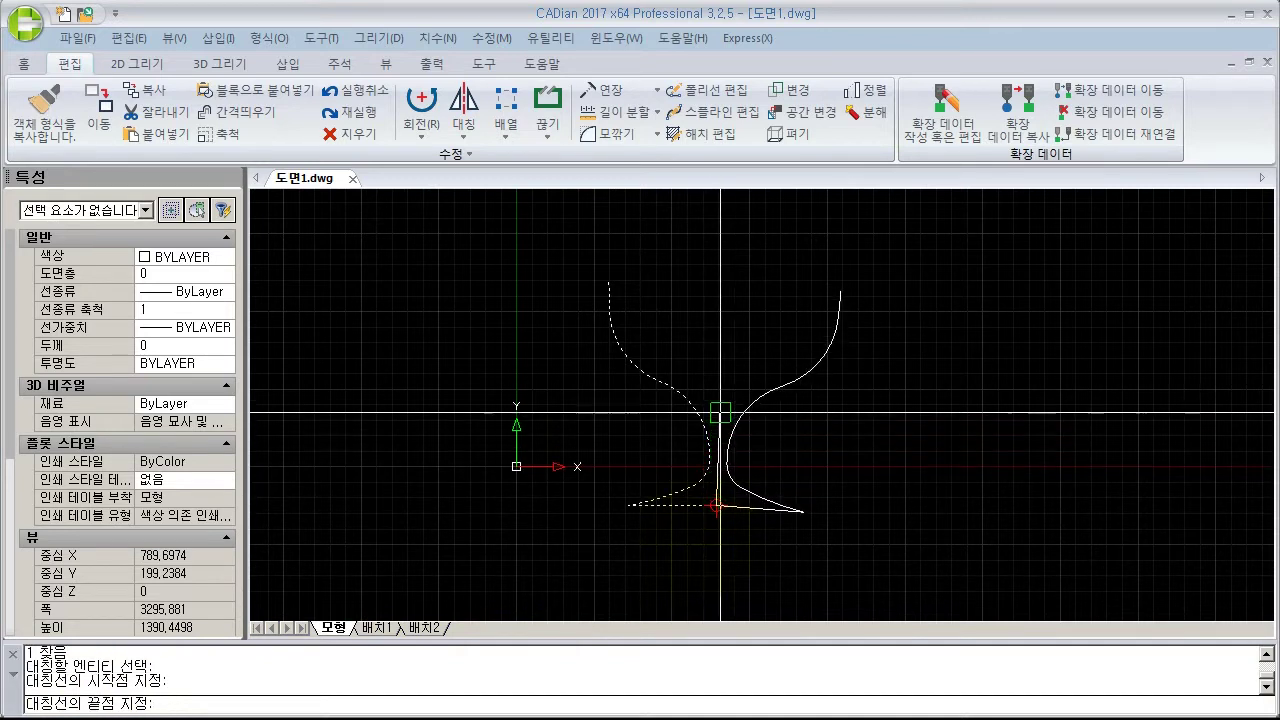
click(716, 260)
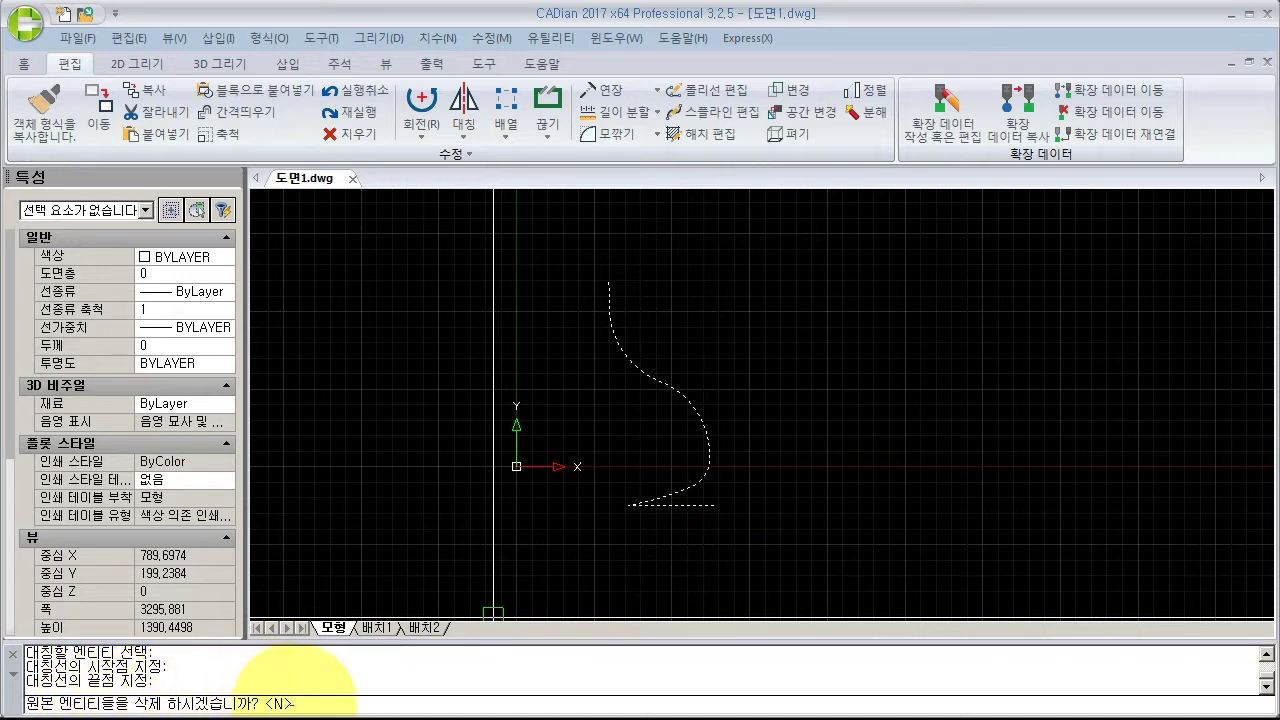
click(305, 698)
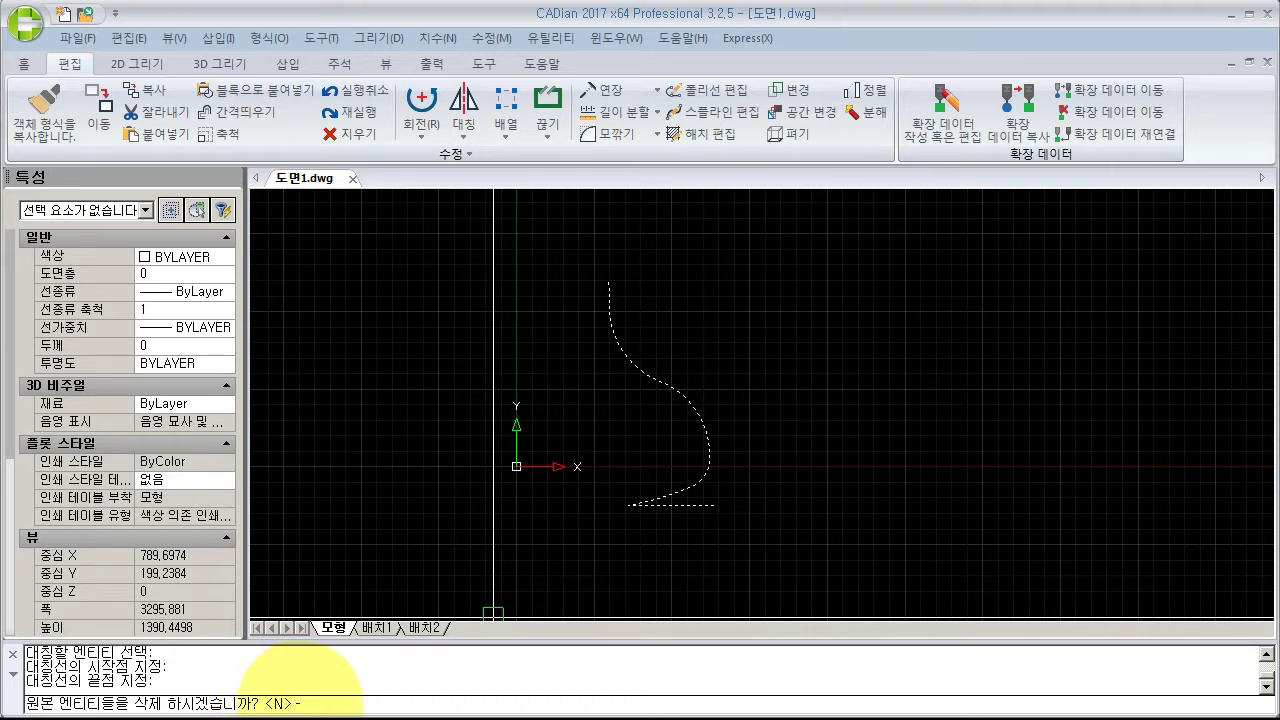
key(Return)
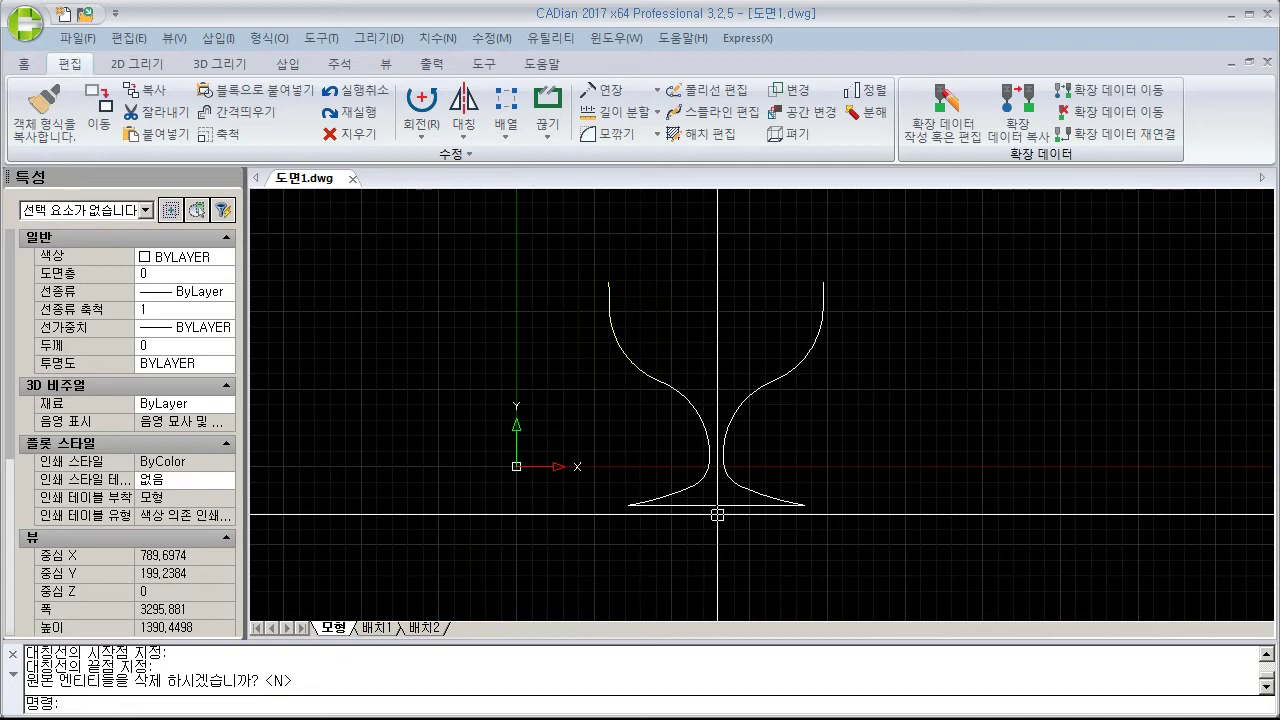
Step: Mirror both halves of the goblet downward across its horizontal base line, keeping the originals
scroll(717, 514, down, 3)
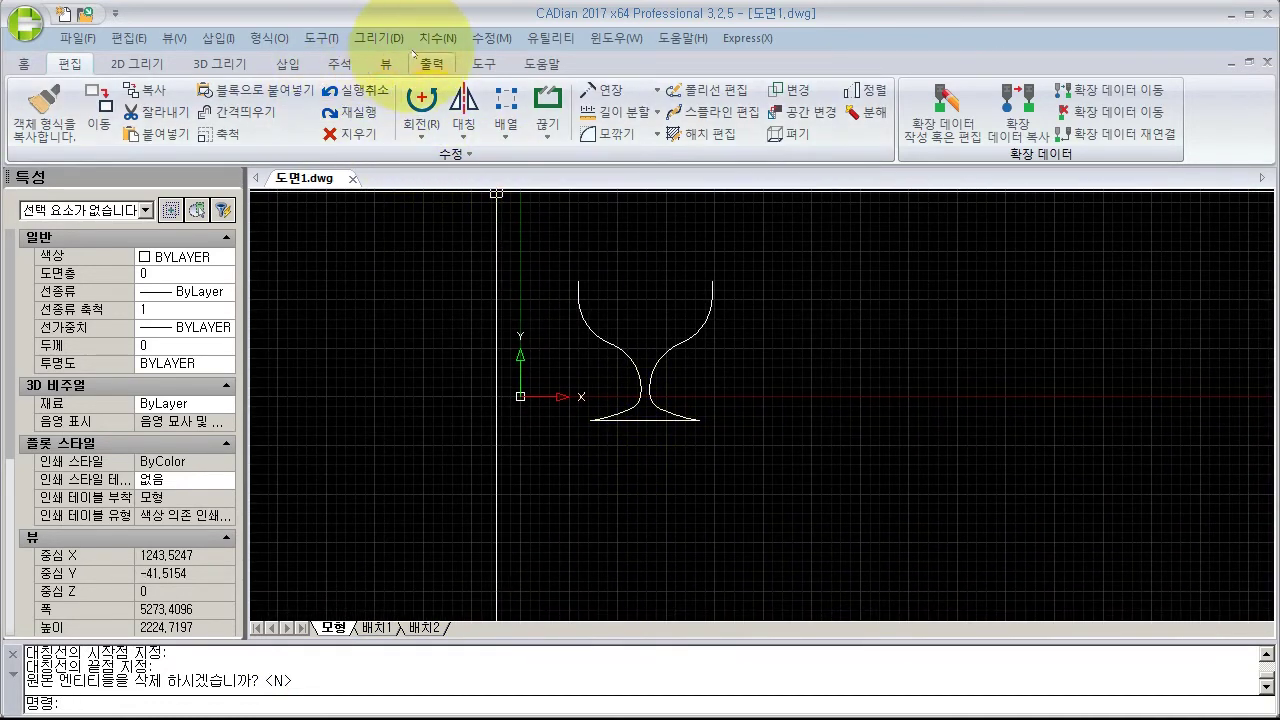
click(488, 38)
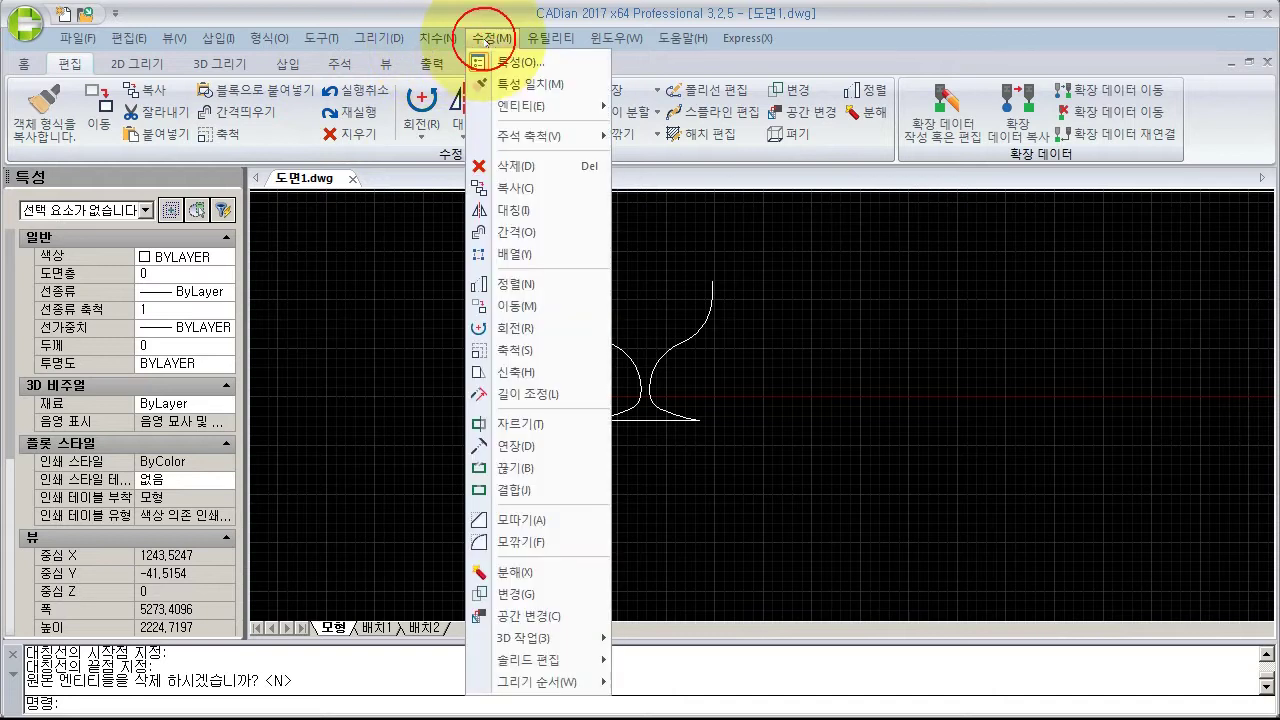
click(524, 210)
click(779, 261)
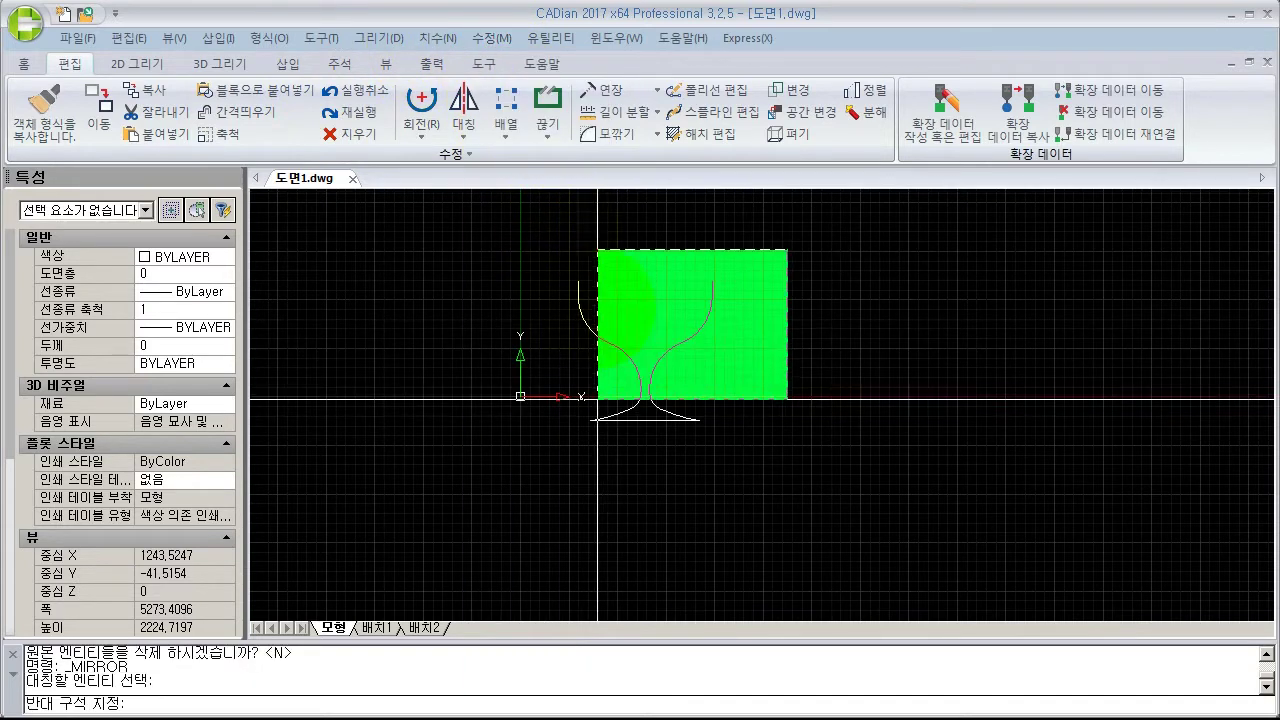
click(597, 354)
key(Return)
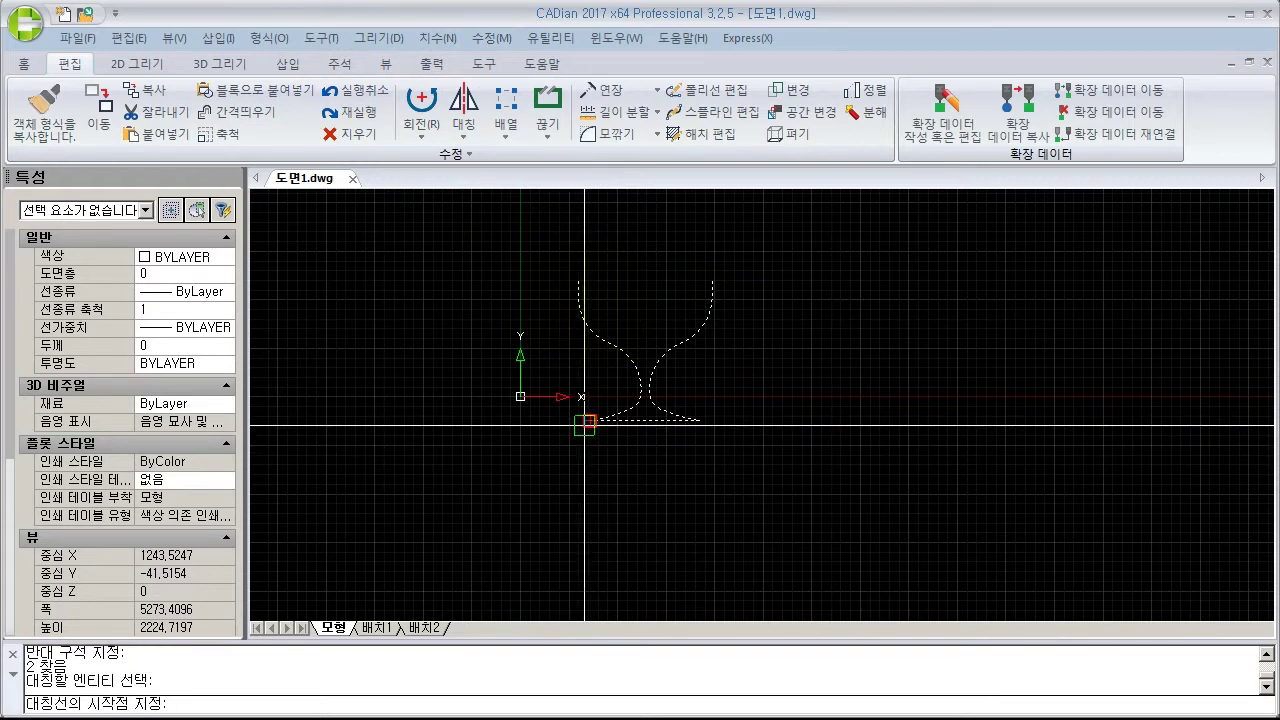
click(588, 421)
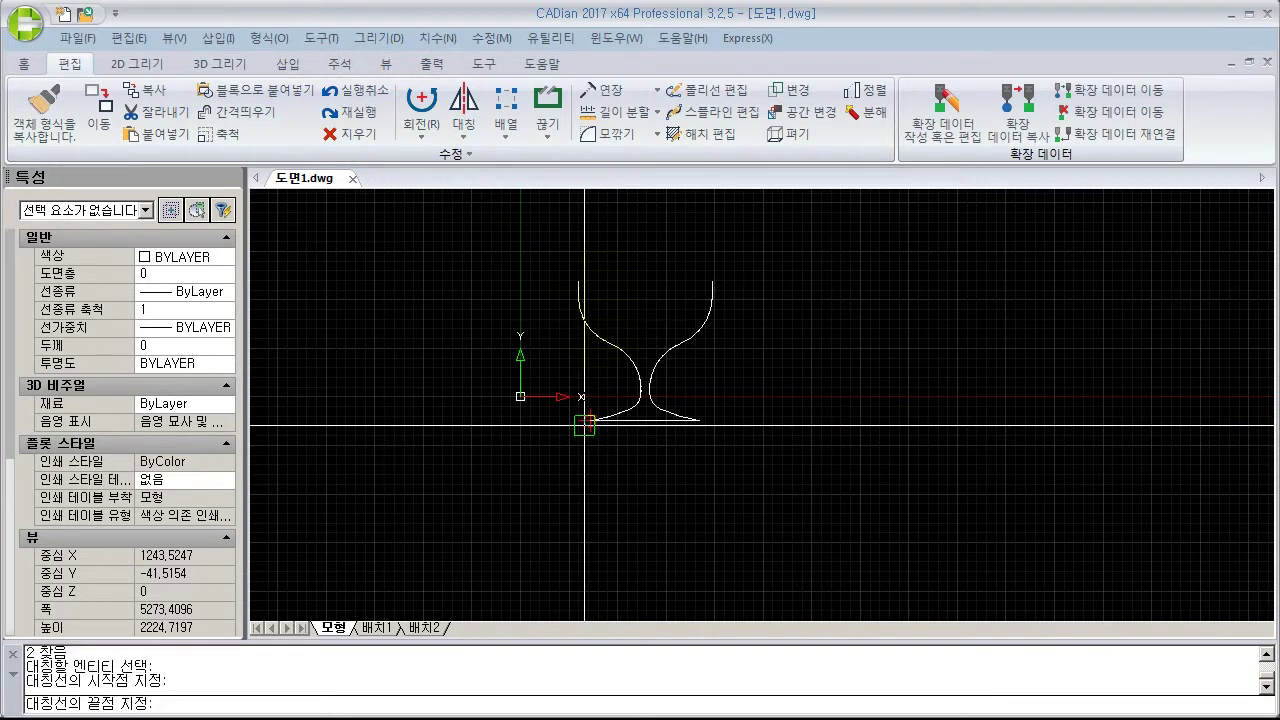
click(700, 421)
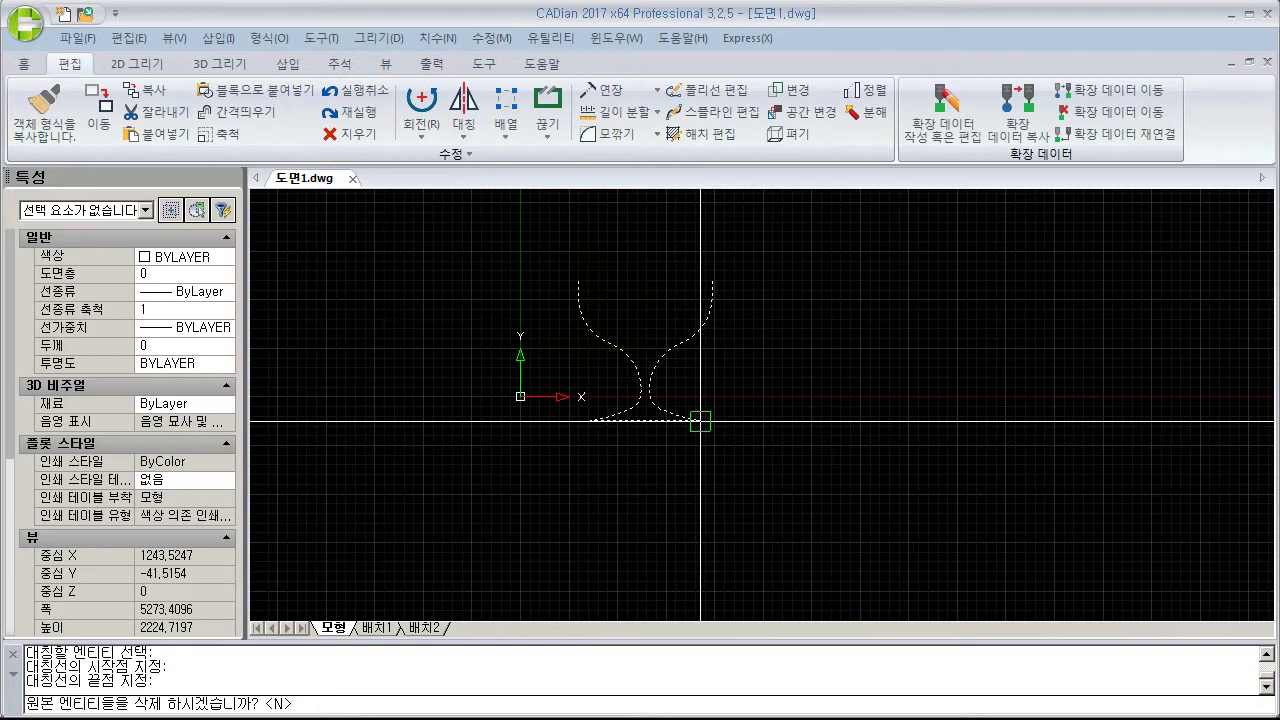
key(Return)
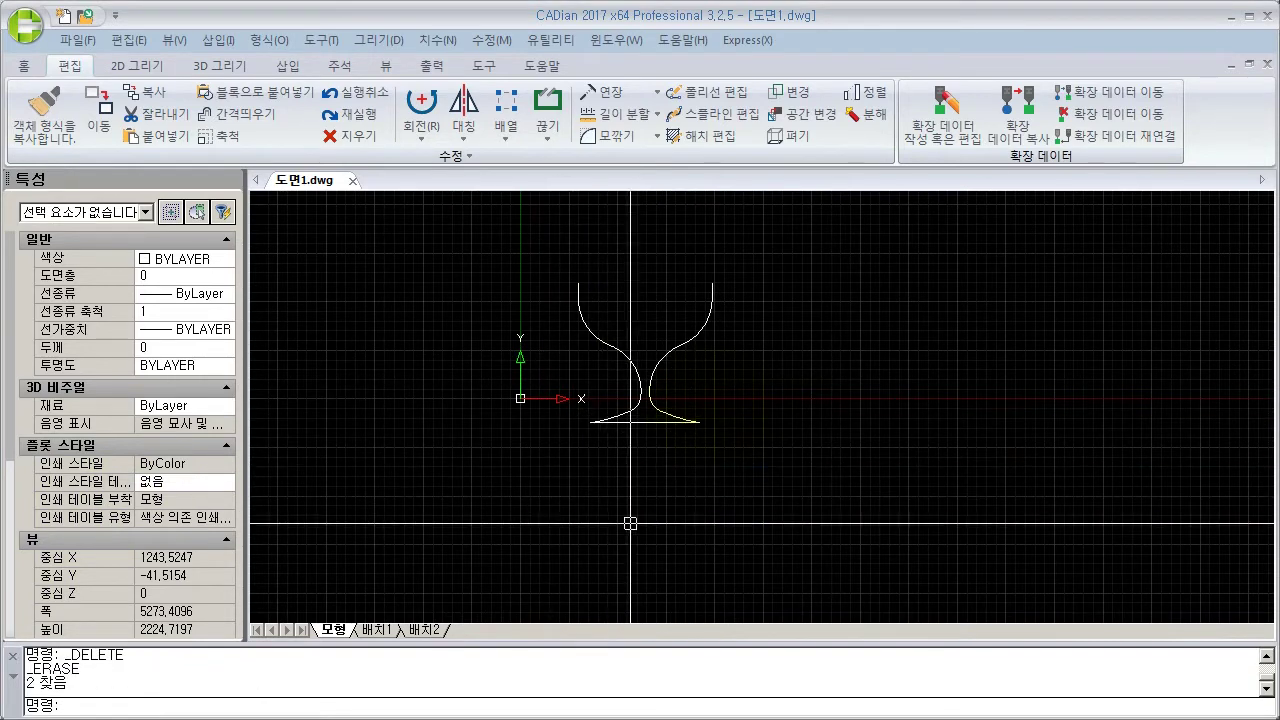
Step: Start the Offset command and define its distance with two points, from the left outline's rim endpoint to just outside it
middle_drag(702, 498, 752, 551)
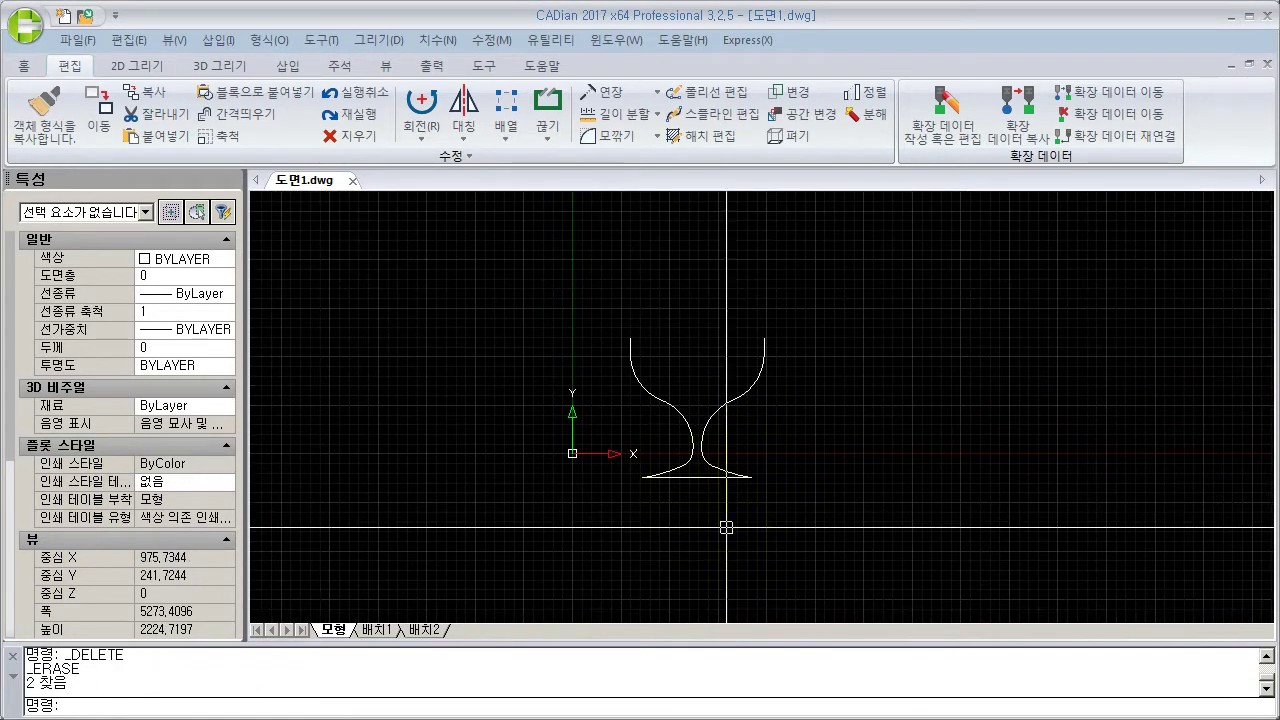
click(482, 40)
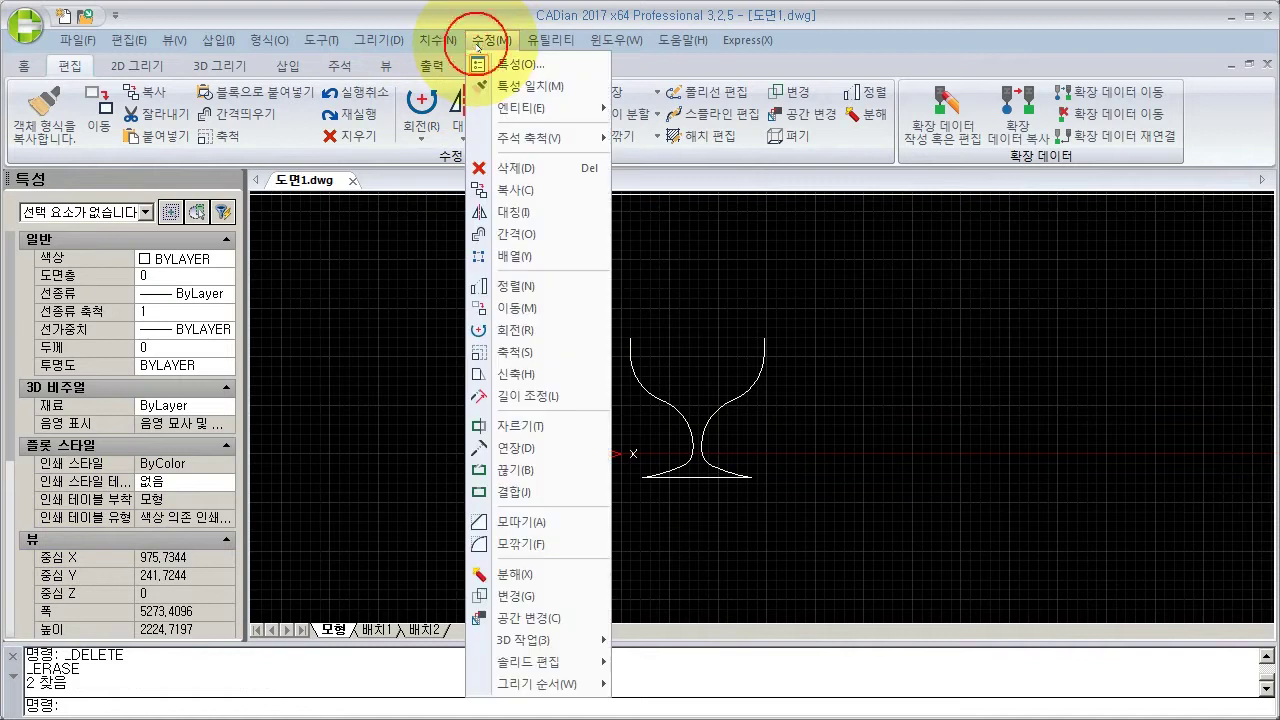
click(537, 236)
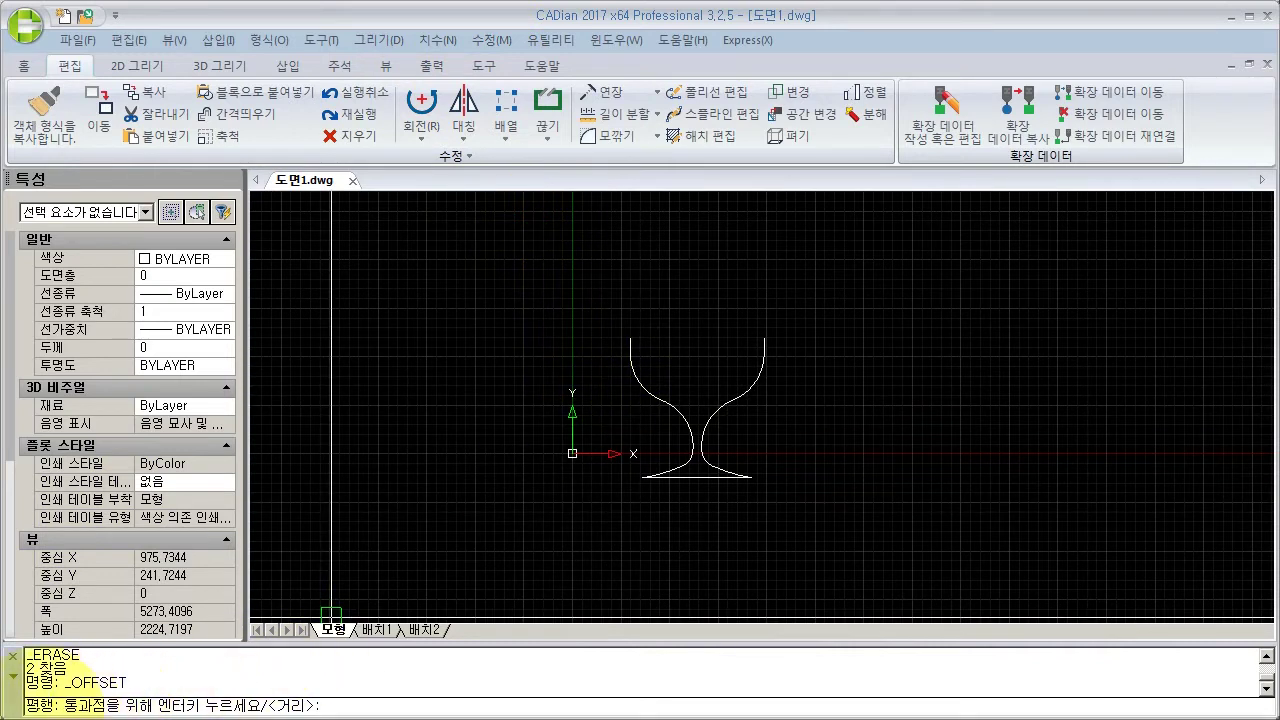
drag(78, 705, 303, 705)
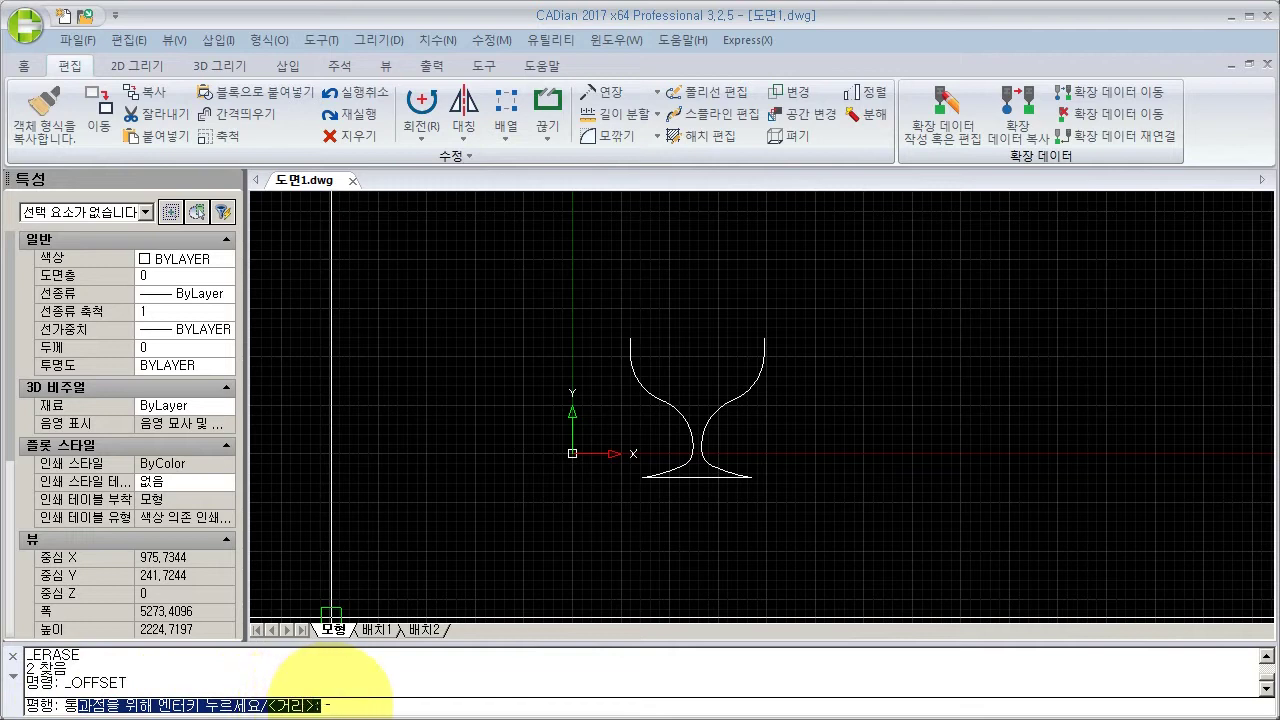
click(334, 700)
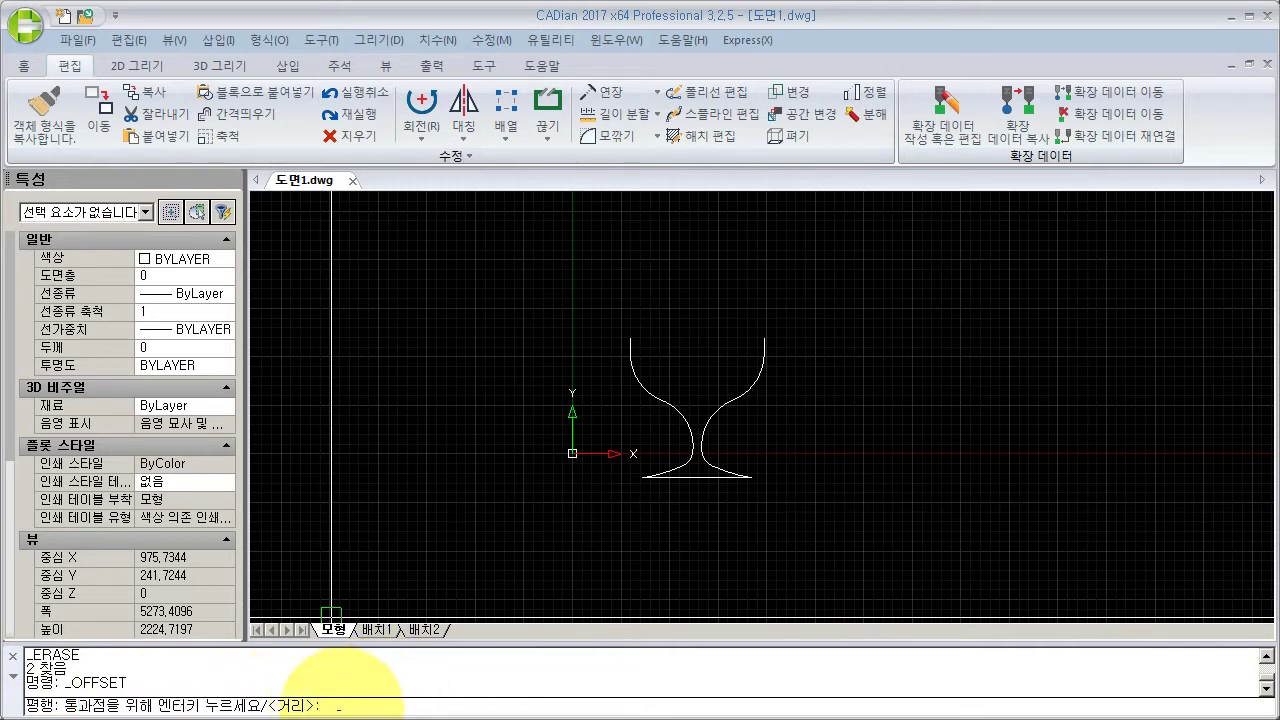
scroll(645, 335, up, 5)
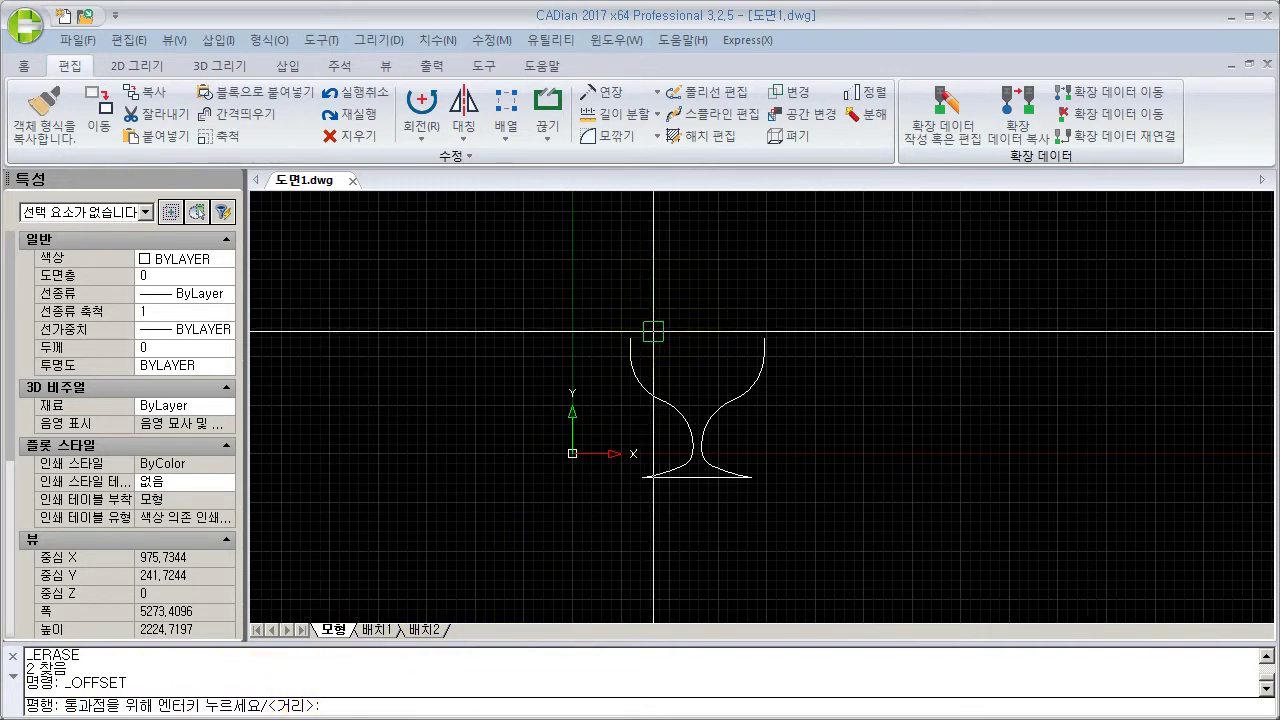
scroll(571, 366, up, 2)
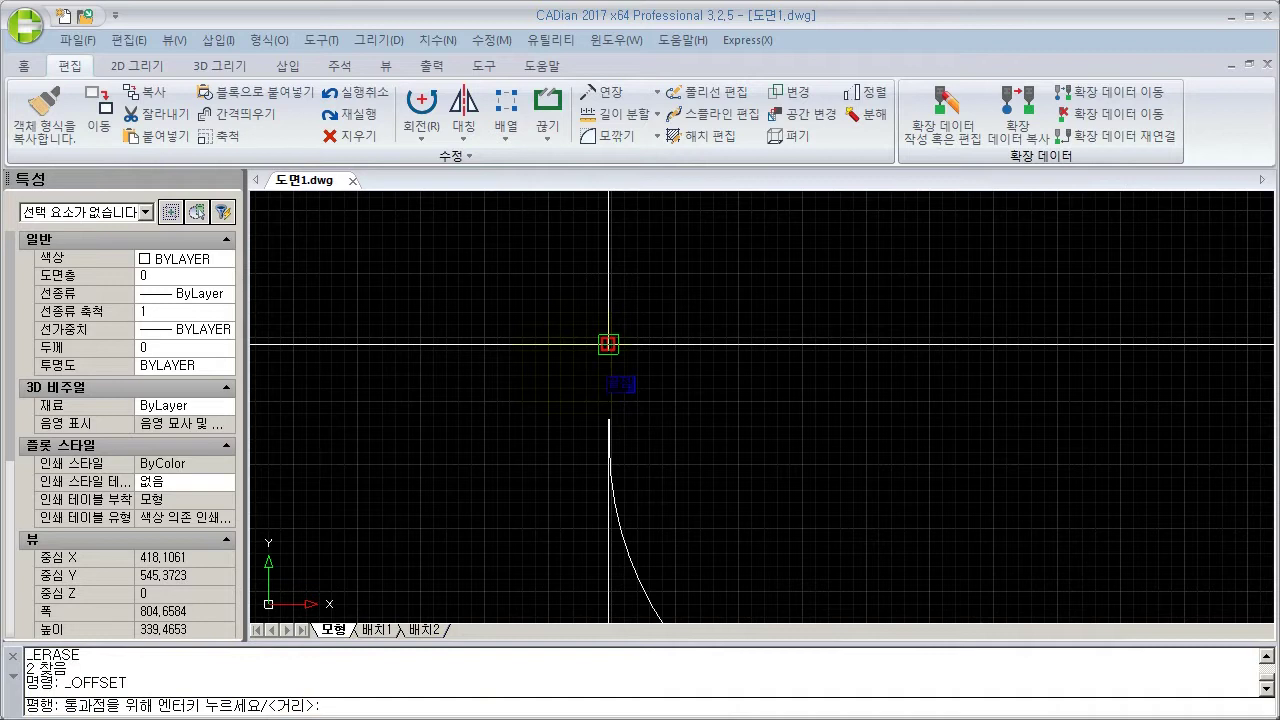
click(608, 344)
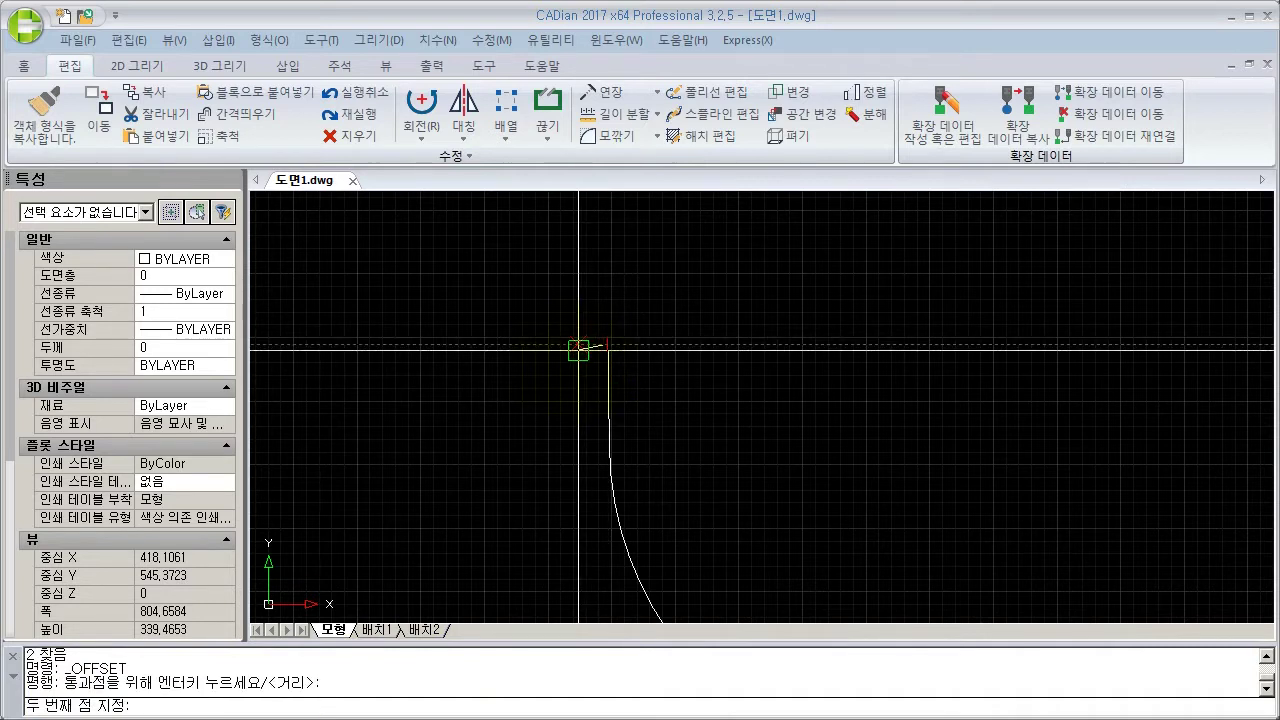
click(578, 350)
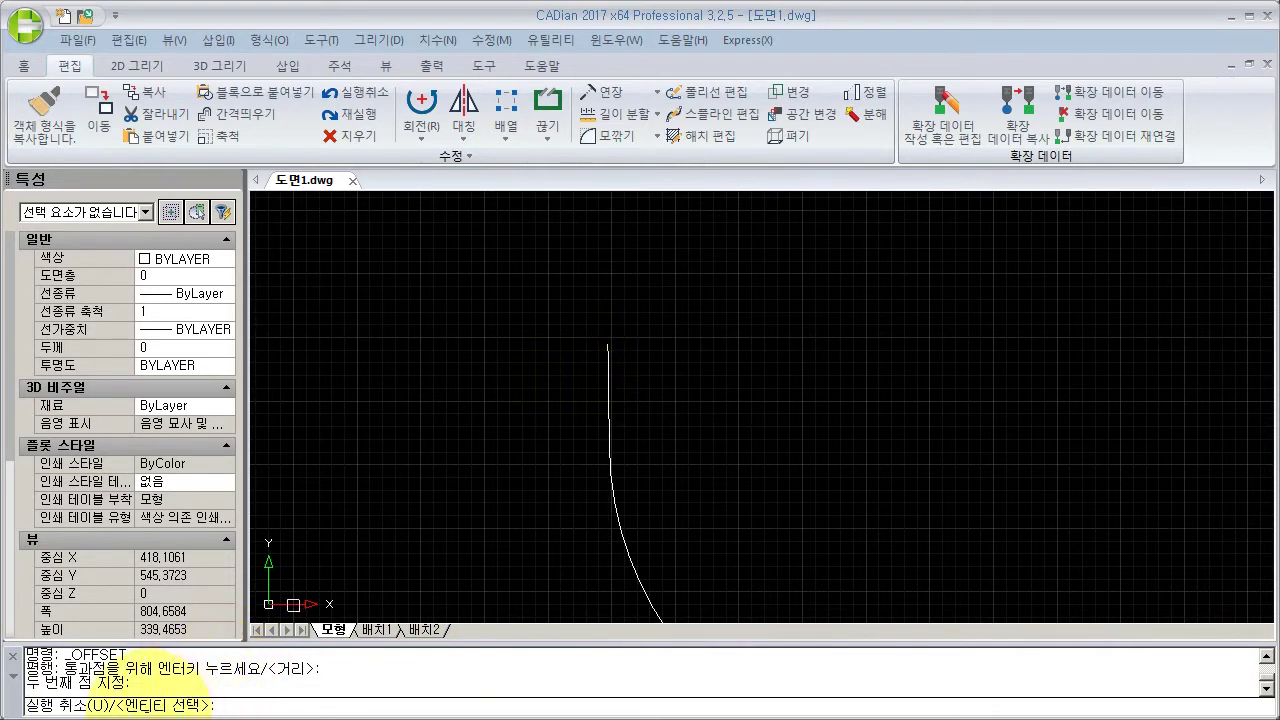
Step: Offset the left half of the goblet outline toward its outer side
scroll(400, 585, down, 5)
middle_drag(400, 585, 597, 421)
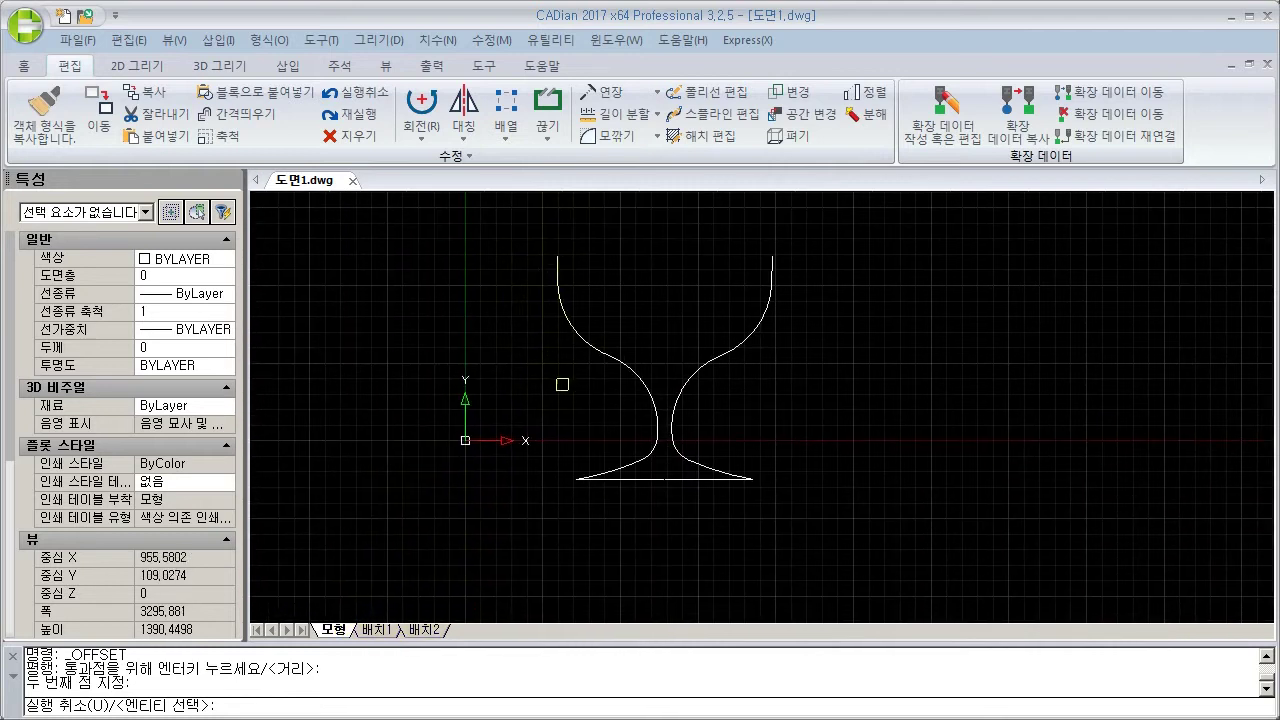
click(582, 336)
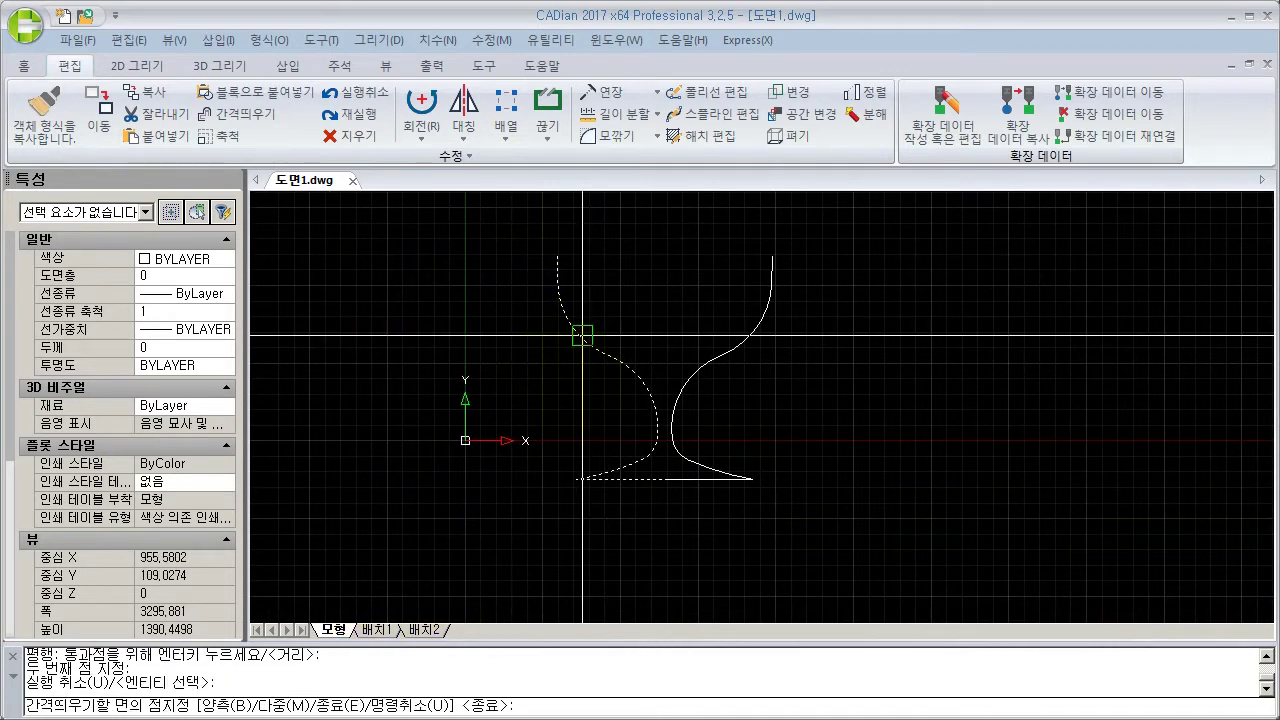
click(537, 393)
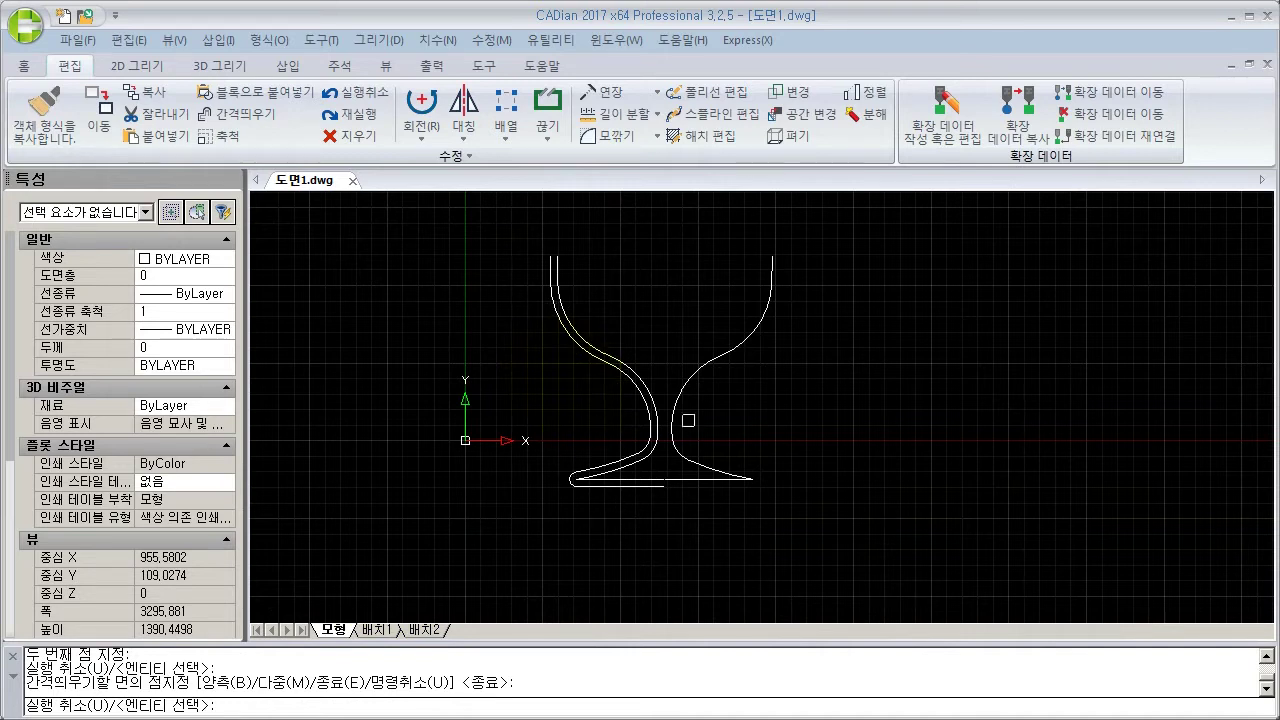
Step: Offset the right half of the goblet outline outward by the same distance and end the Offset command
click(720, 357)
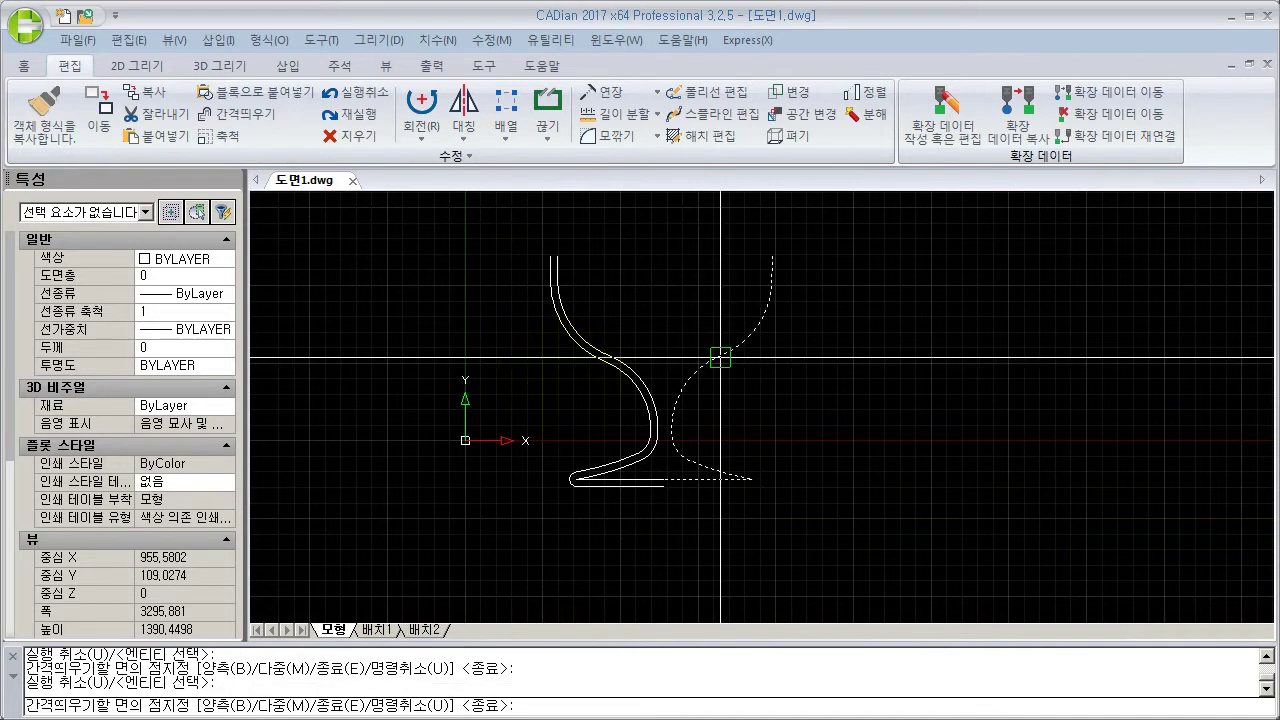
click(788, 386)
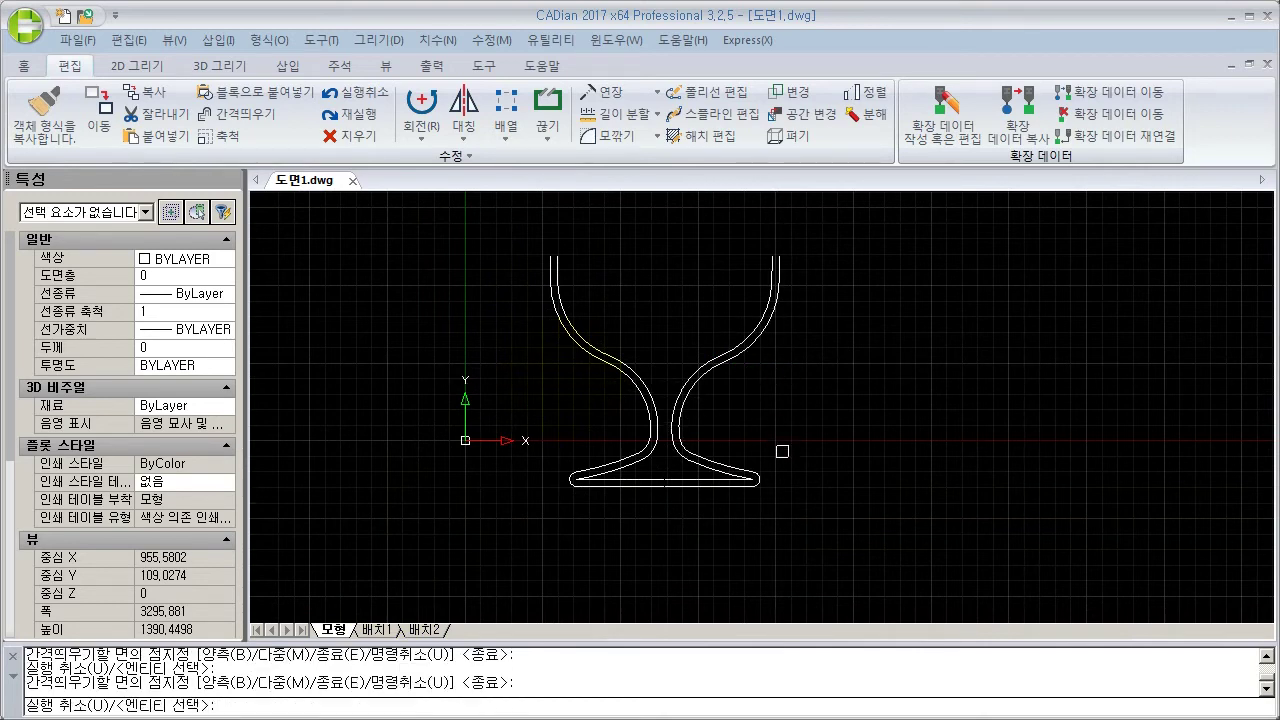
scroll(679, 489, up, 5)
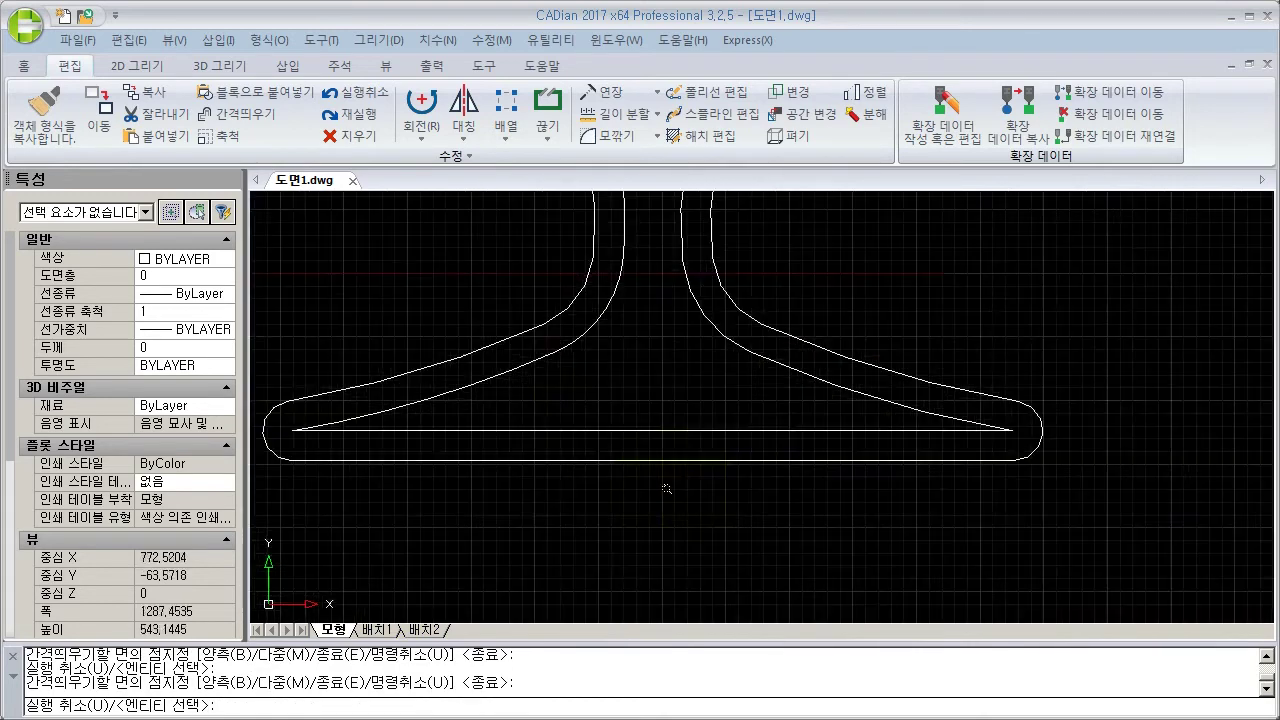
scroll(666, 497, down, 3)
scroll(669, 492, down, 1)
middle_drag(532, 422, 579, 499)
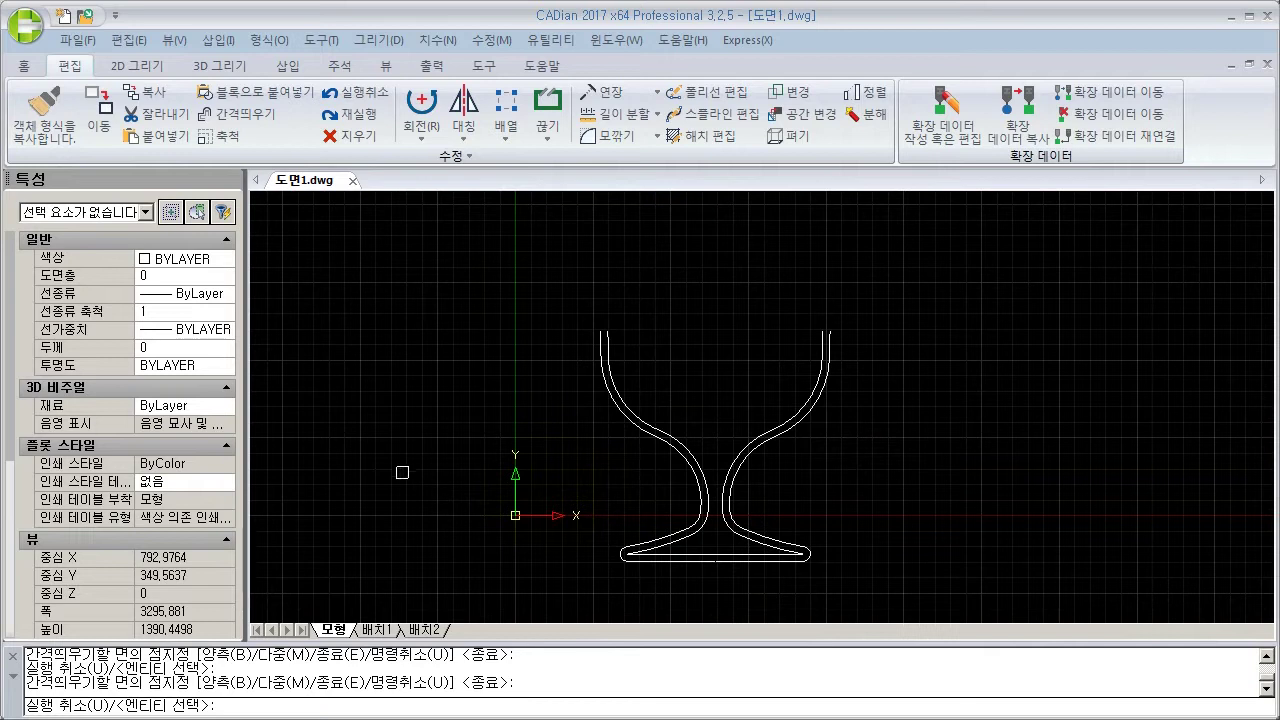
key(Escape)
key(Escape)
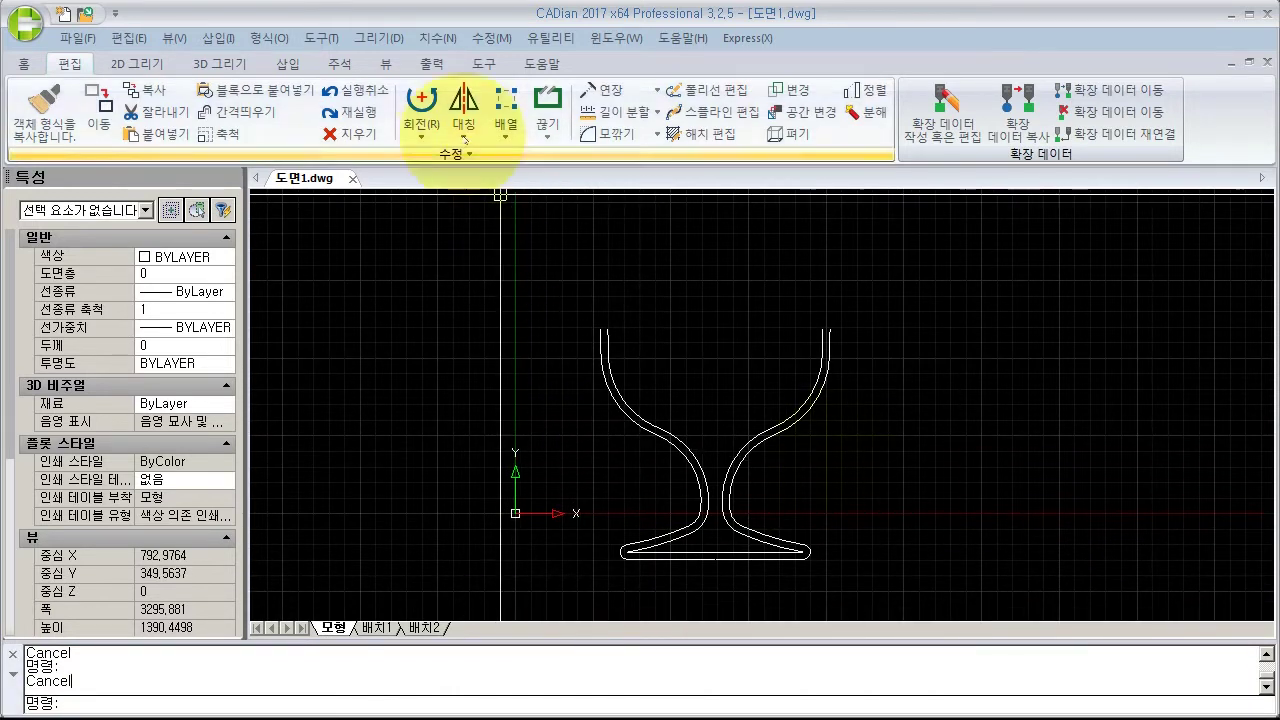
Step: Rotate the whole double-lined goblet 45 degrees about the left corner of its inner base line
click(490, 38)
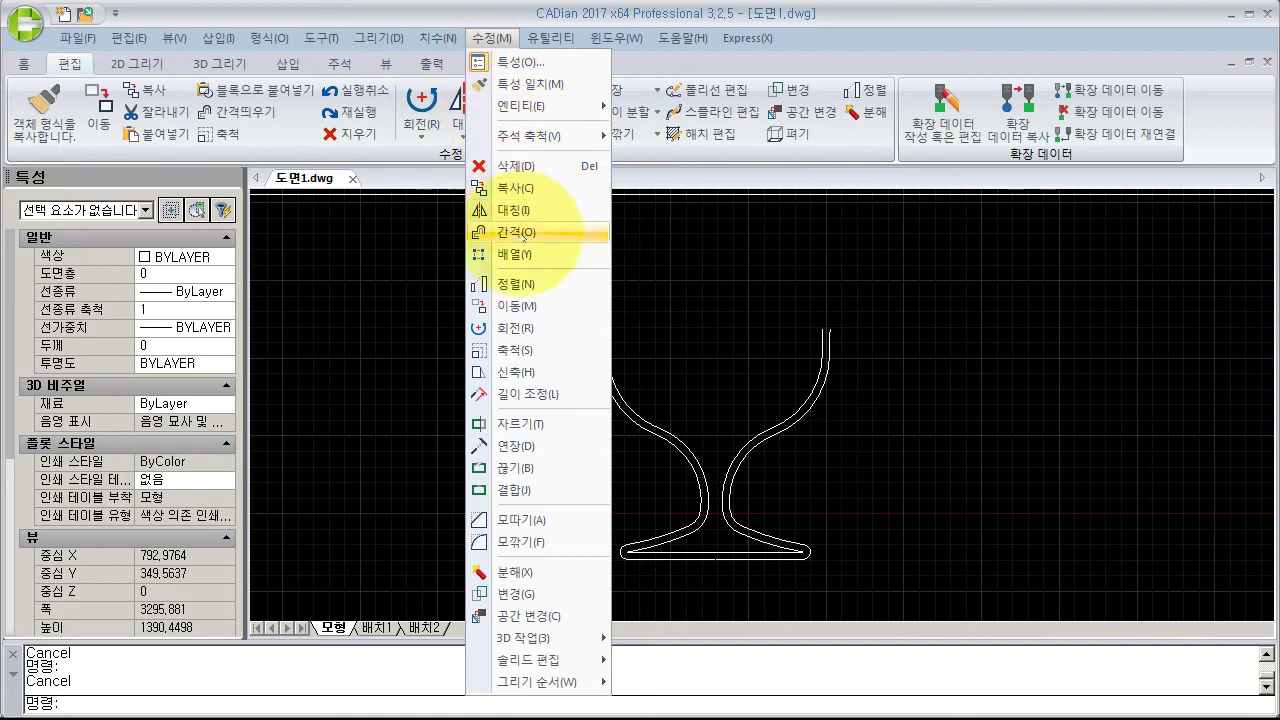
click(512, 328)
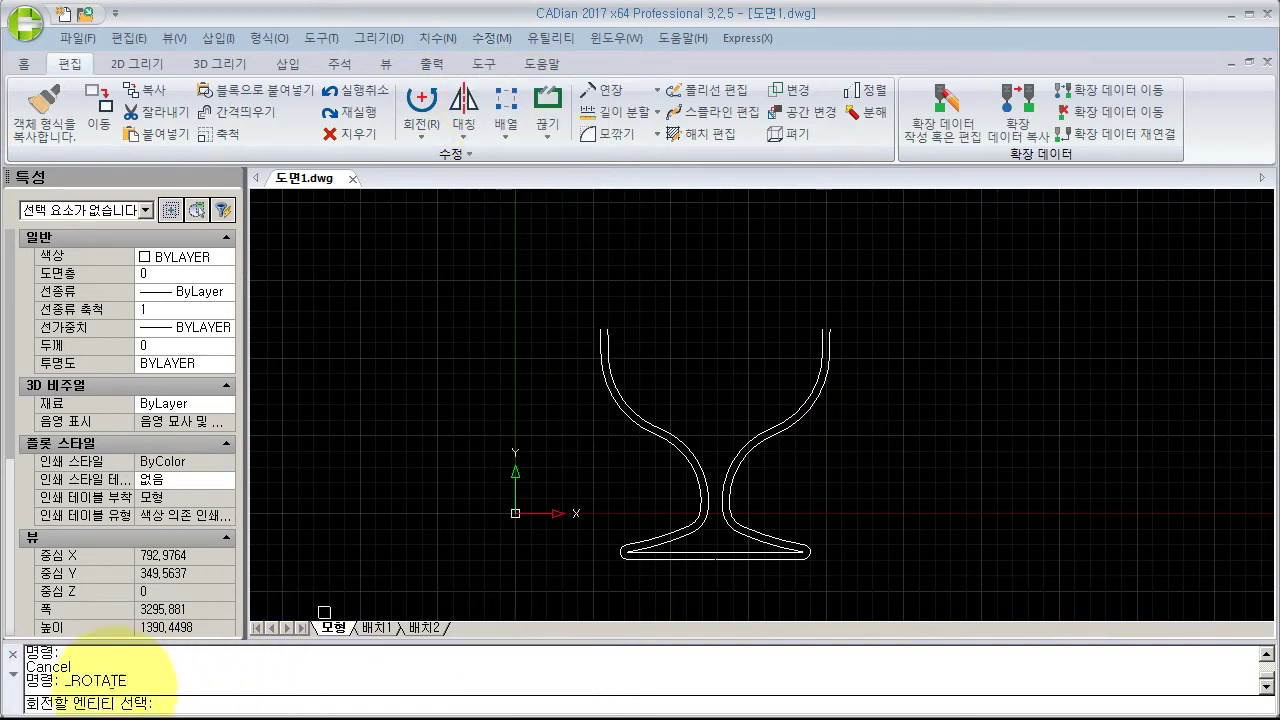
drag(70, 681, 130, 681)
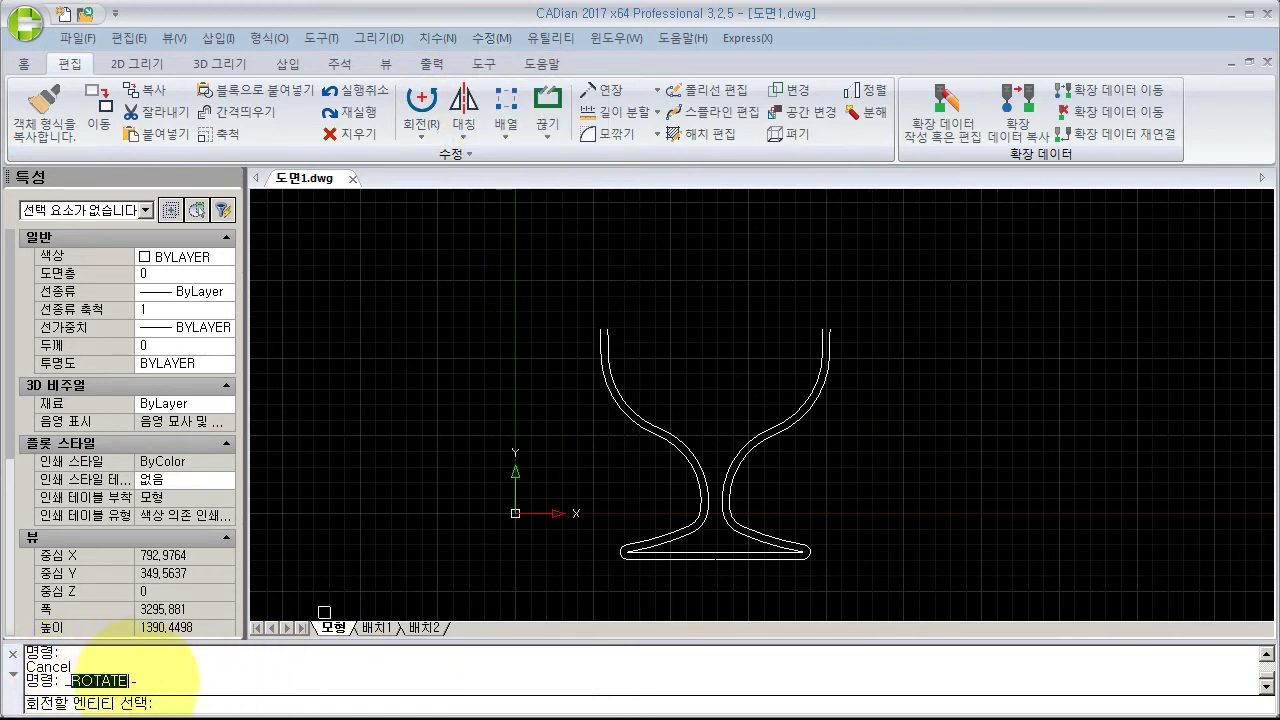
click(128, 681)
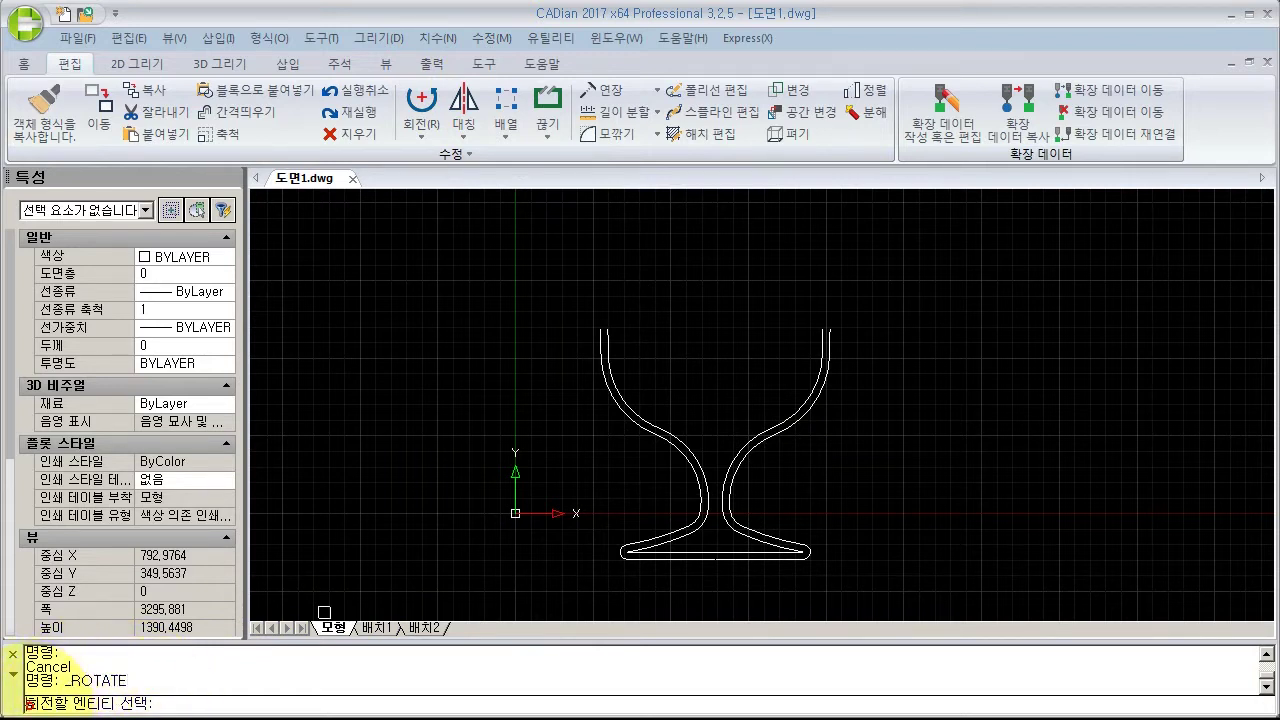
drag(30, 704, 165, 705)
click(168, 705)
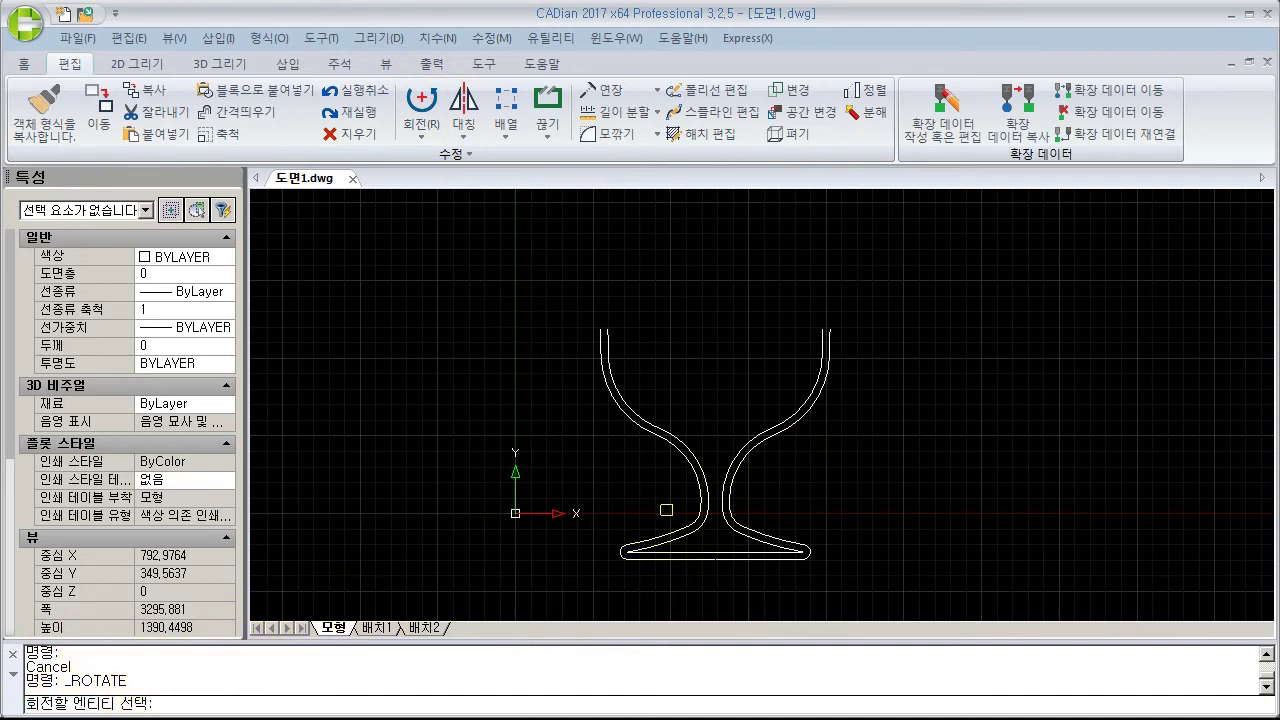
click(917, 266)
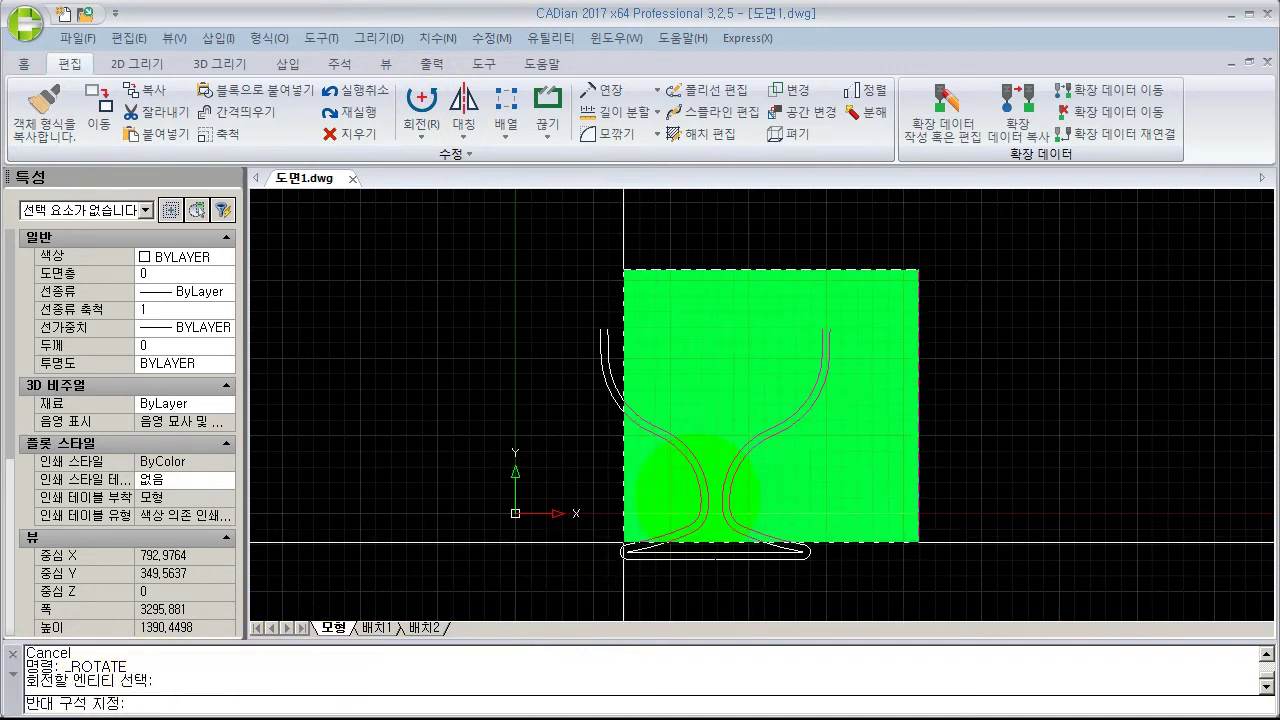
click(567, 595)
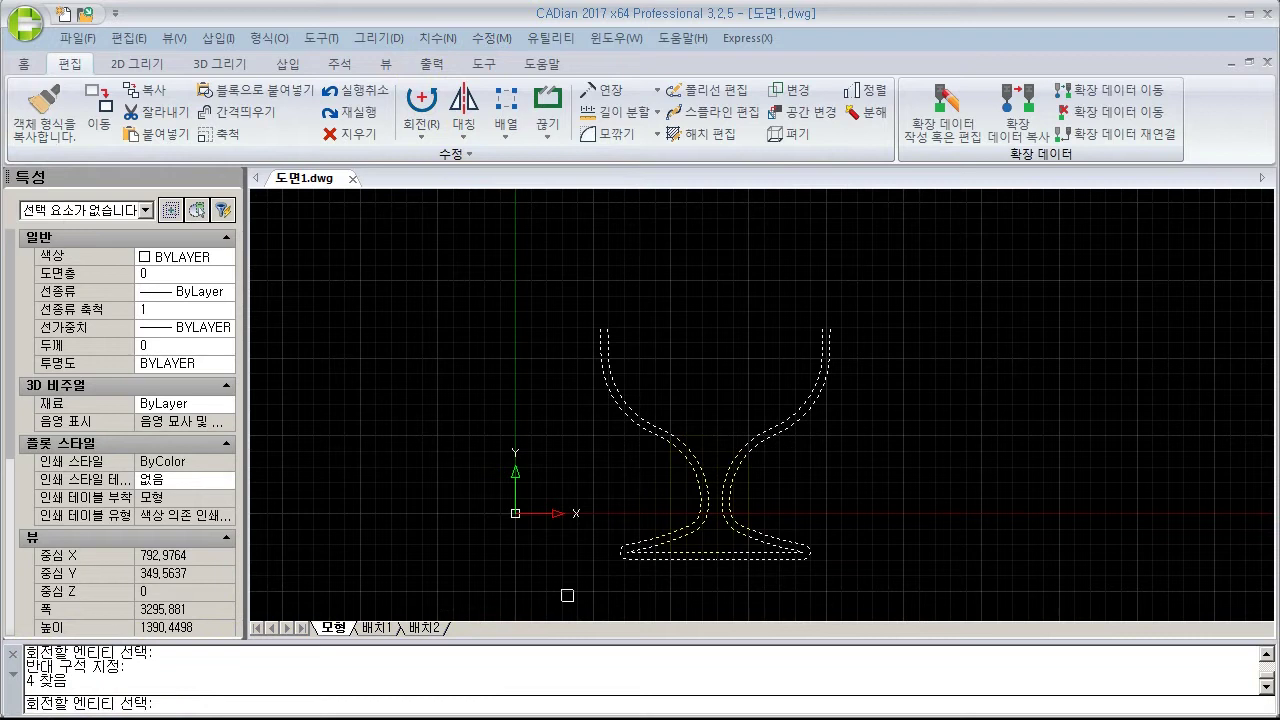
key(Return)
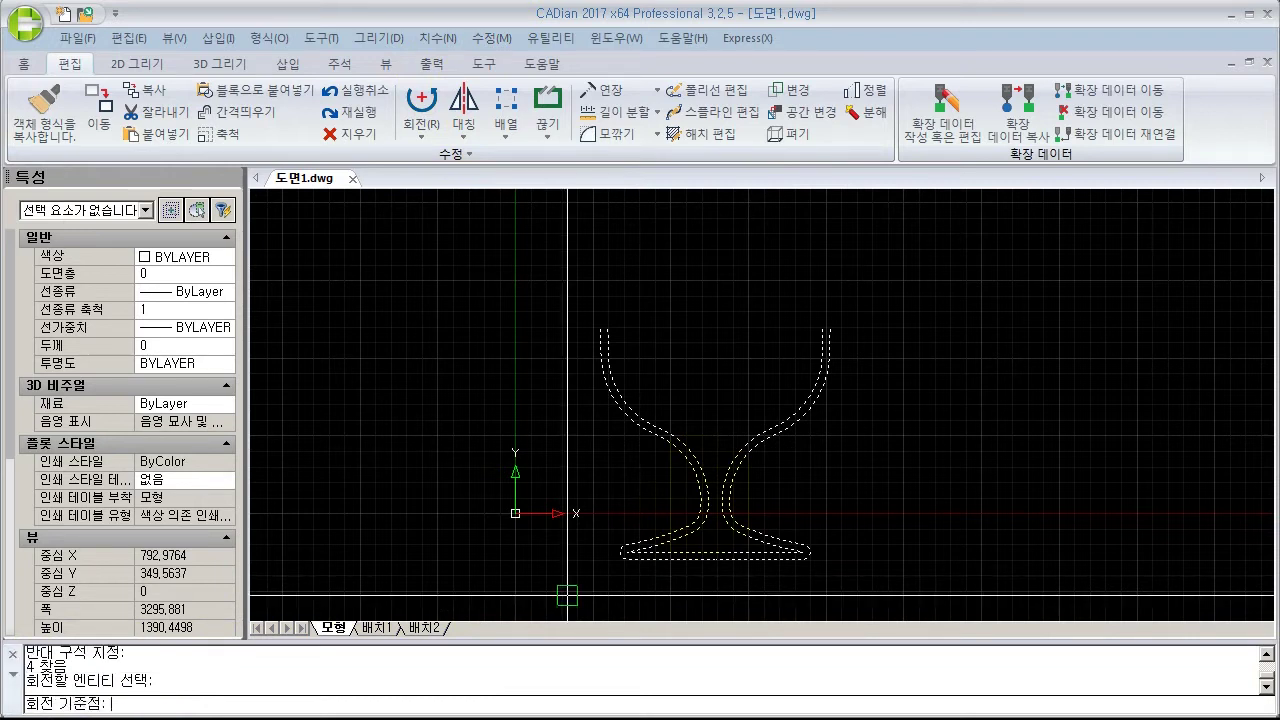
click(627, 551)
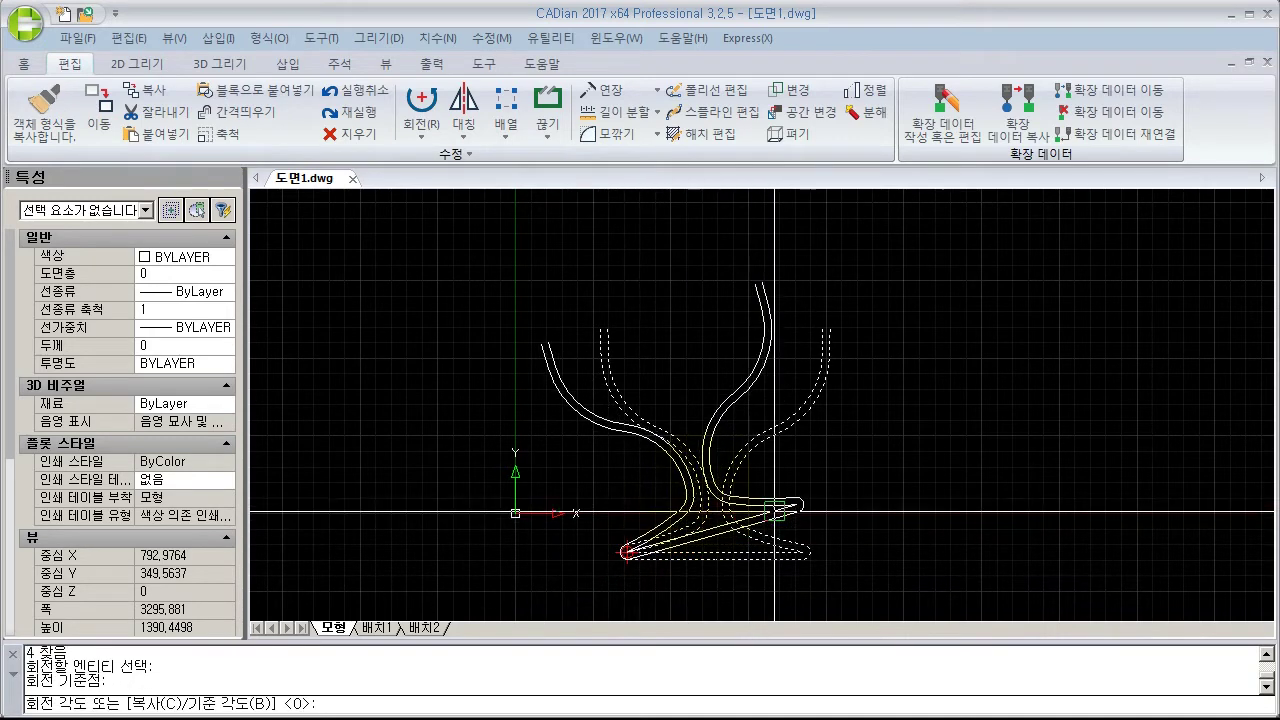
scroll(762, 352, down, 3)
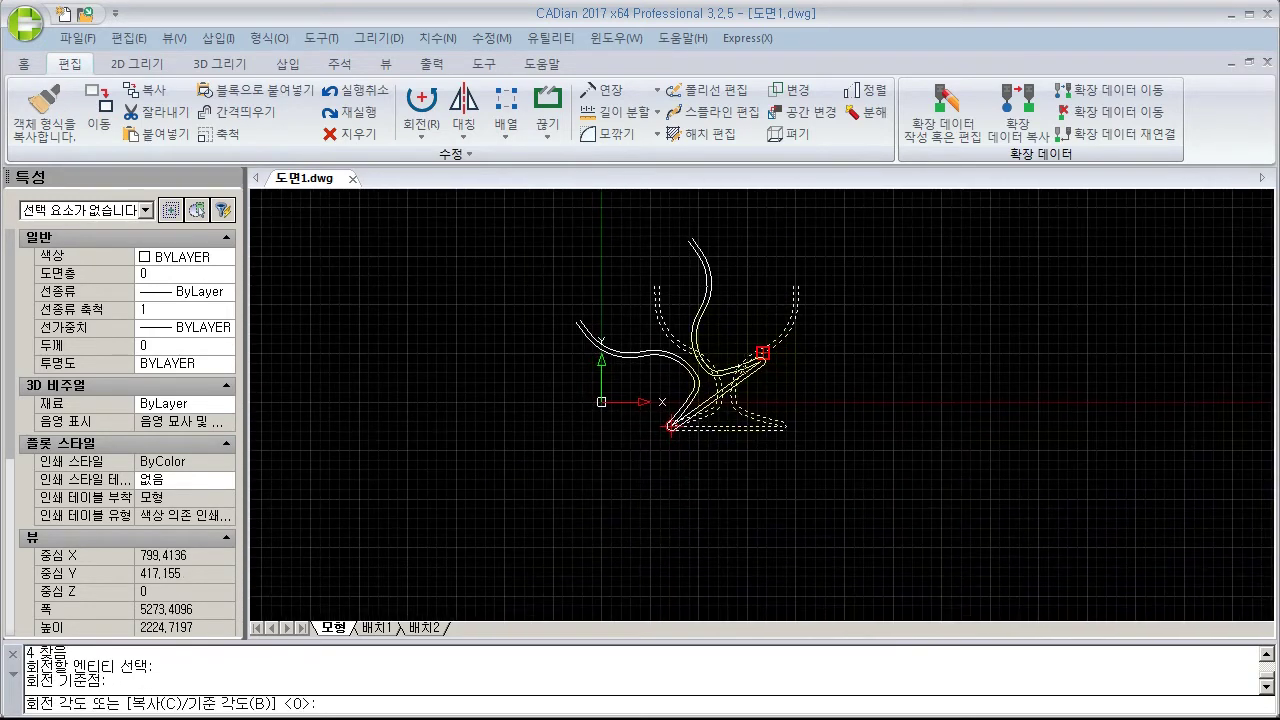
scroll(752, 374, down, 3)
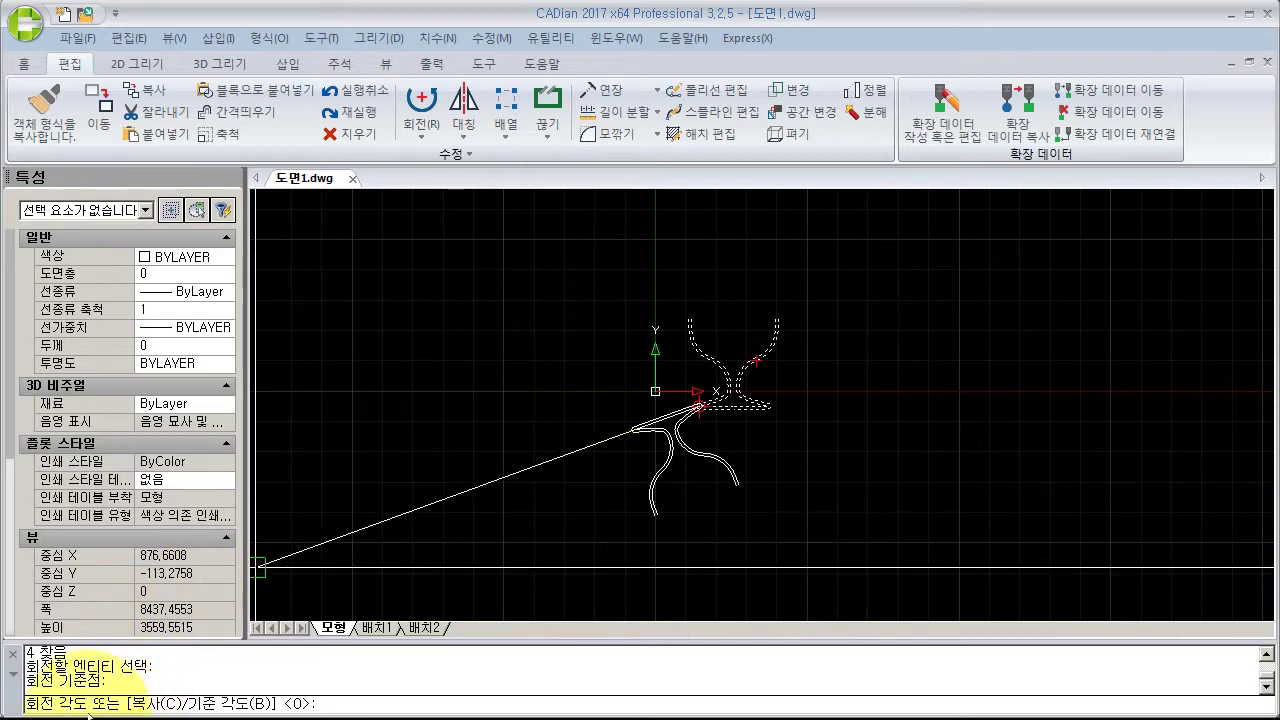
drag(36, 703, 72, 703)
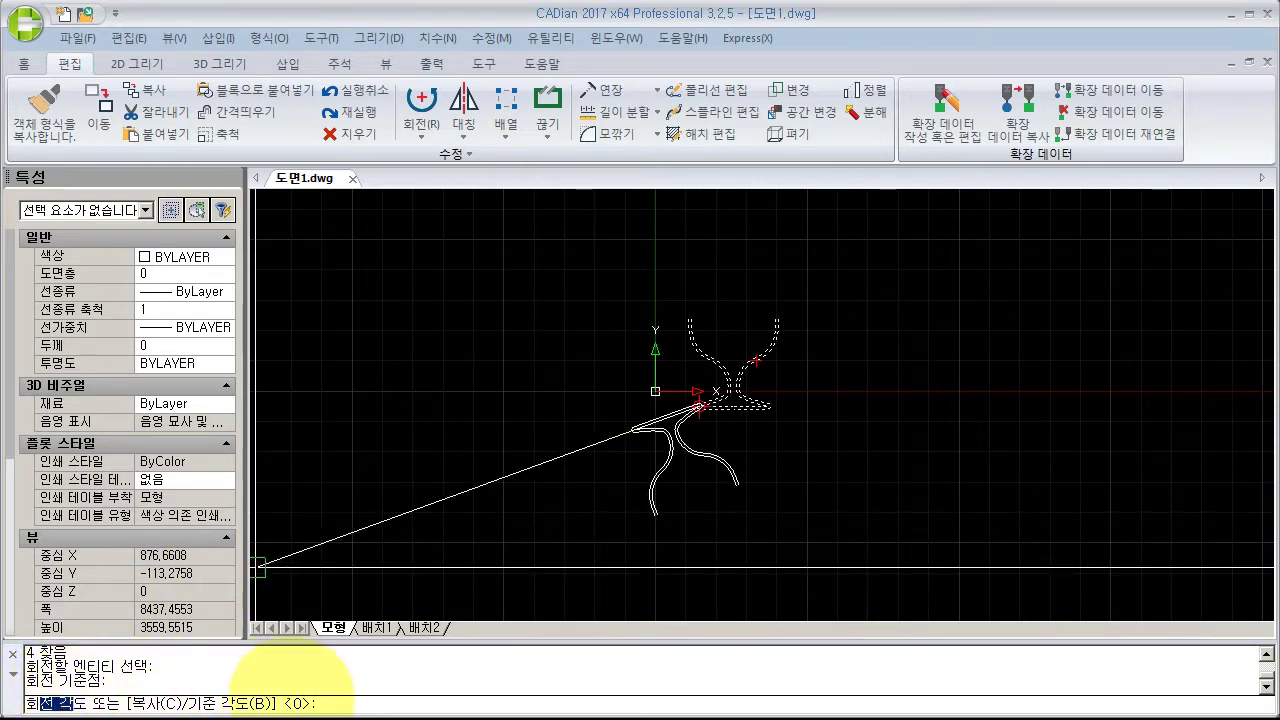
click(298, 702)
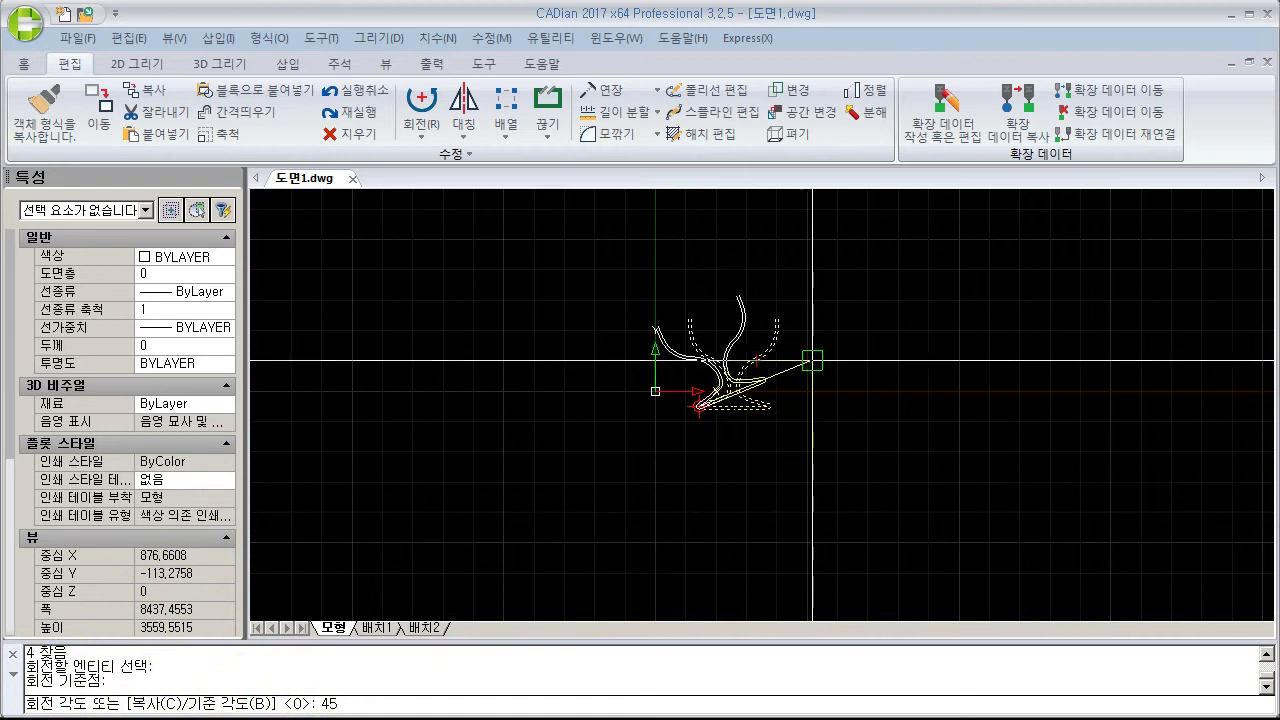
key(Return)
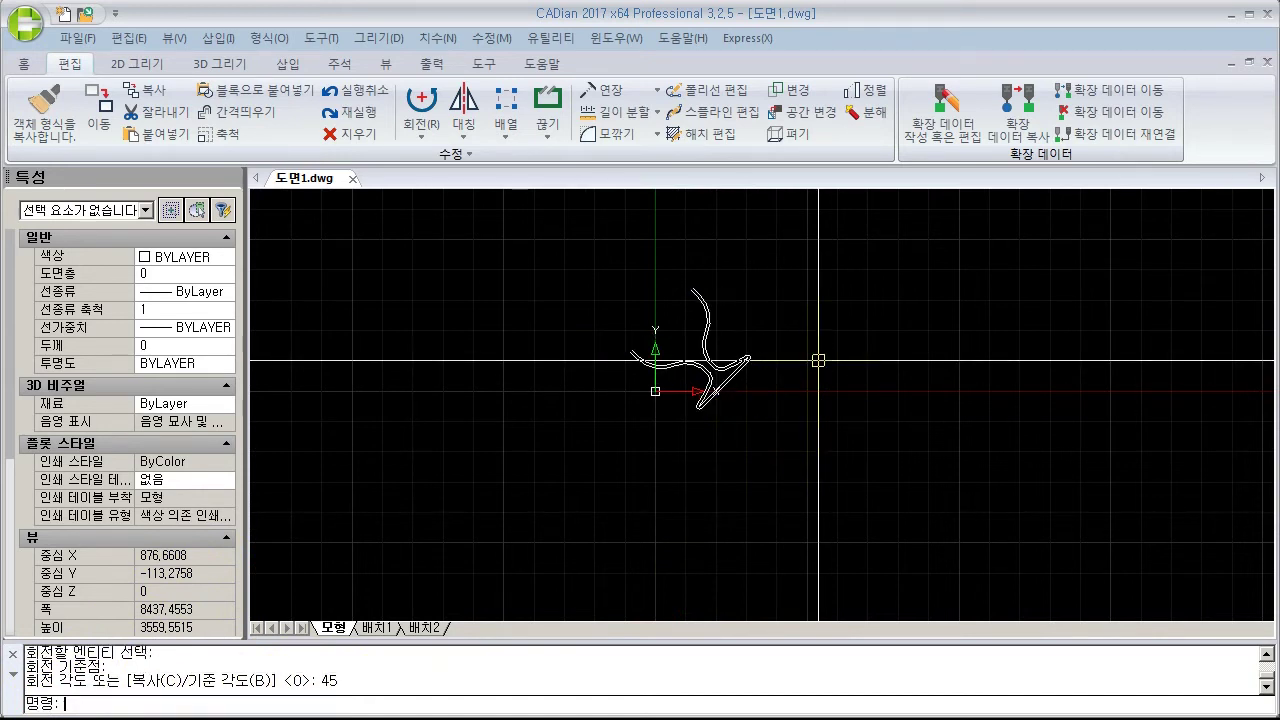
Step: Rotate the whole double-lined goblet by -45 degrees about the left corner of its inner base line
scroll(671, 421, up, 2)
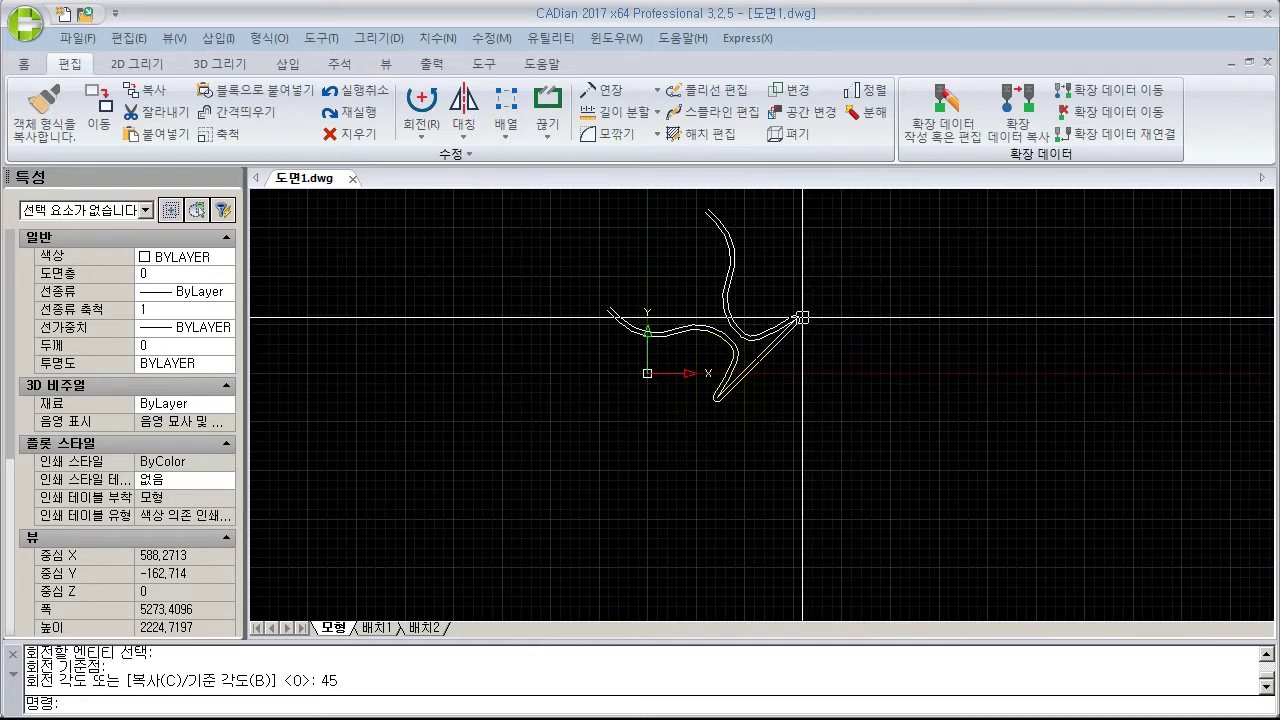
scroll(783, 470, down, 2)
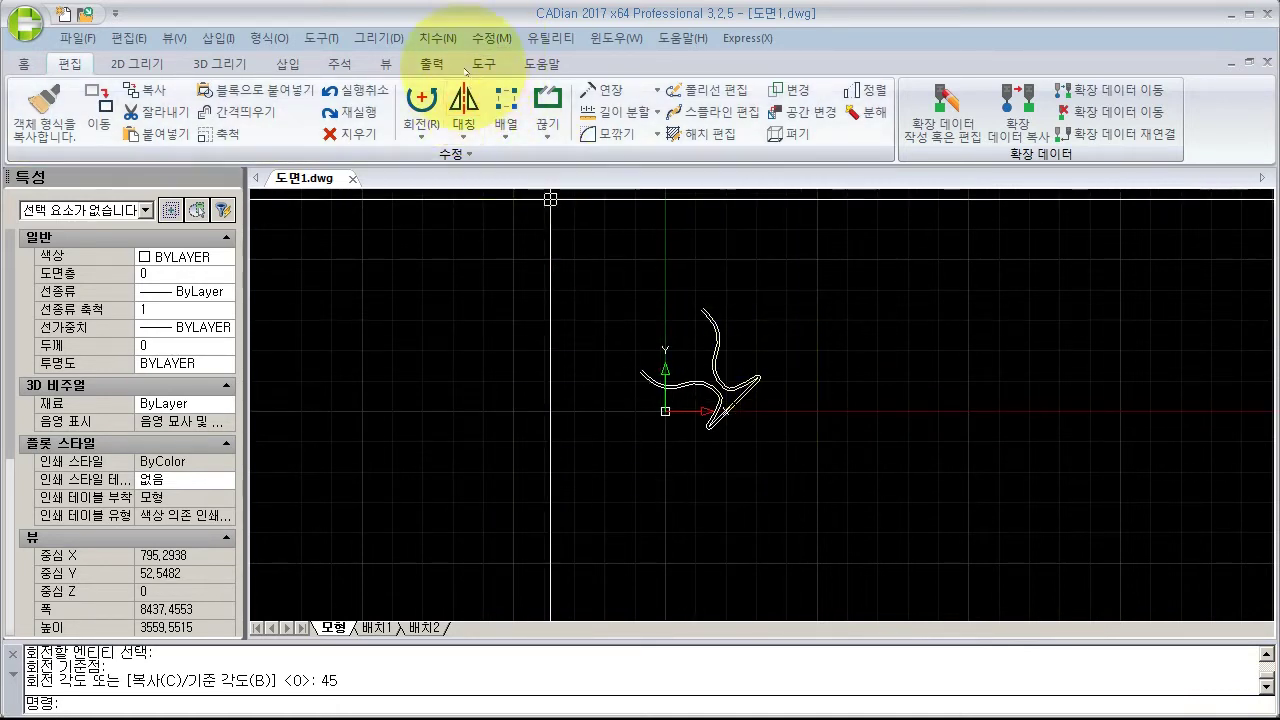
click(491, 38)
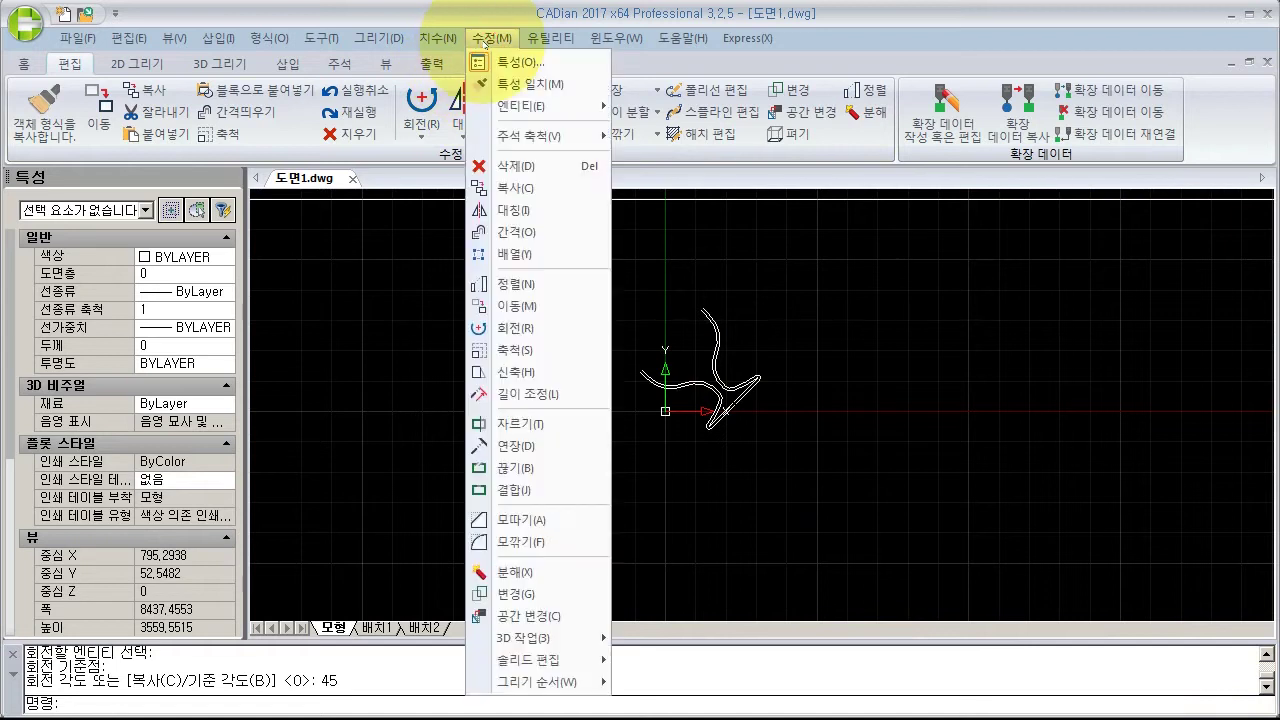
click(517, 326)
click(789, 274)
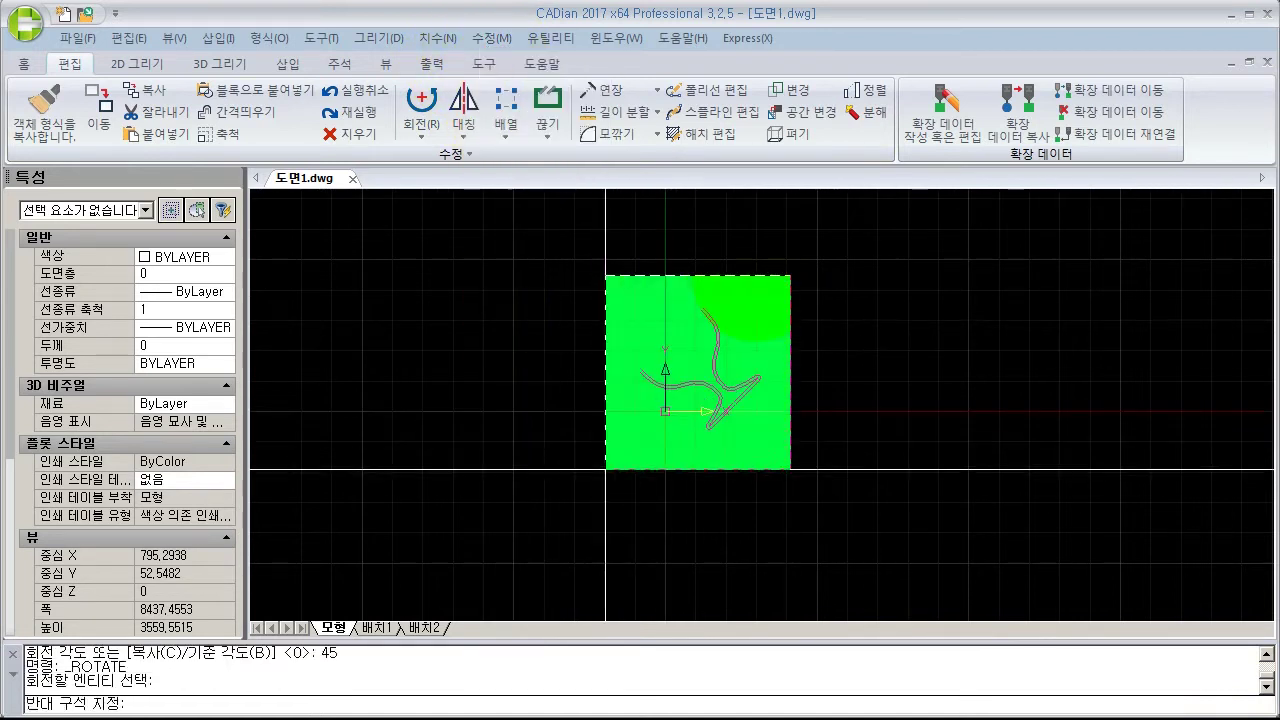
click(606, 468)
key(Return)
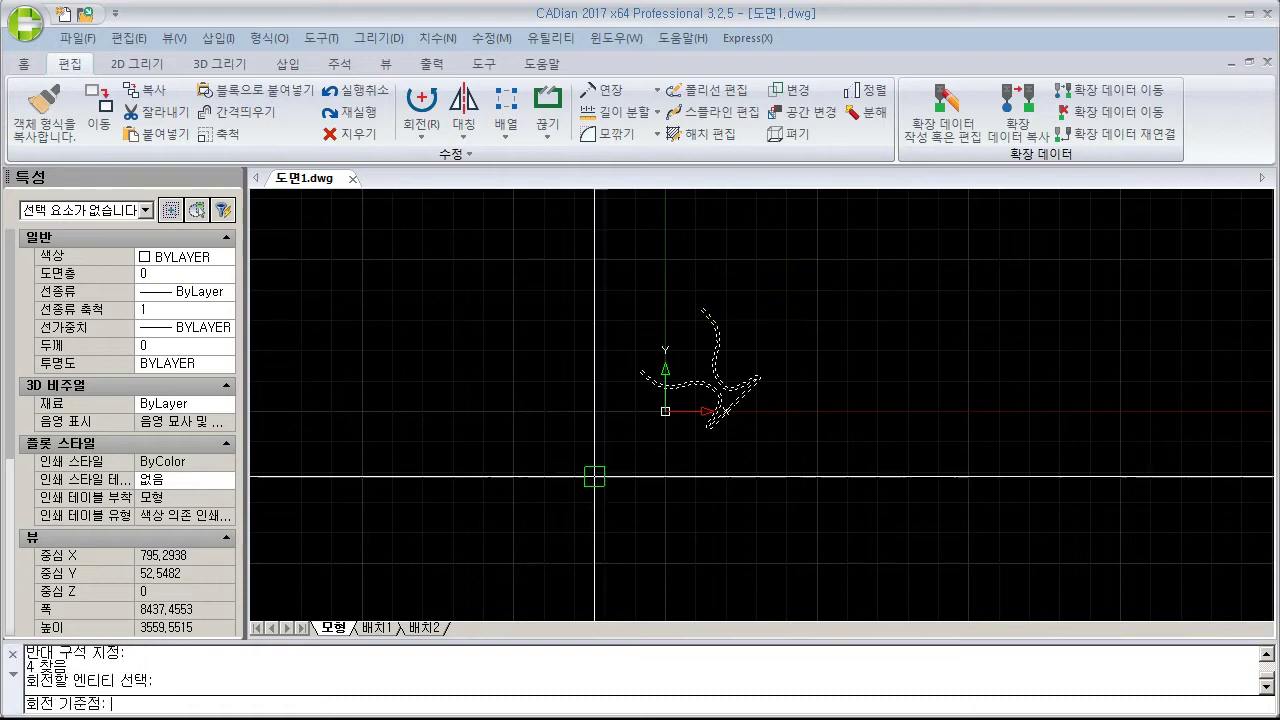
scroll(700, 415, up, 5)
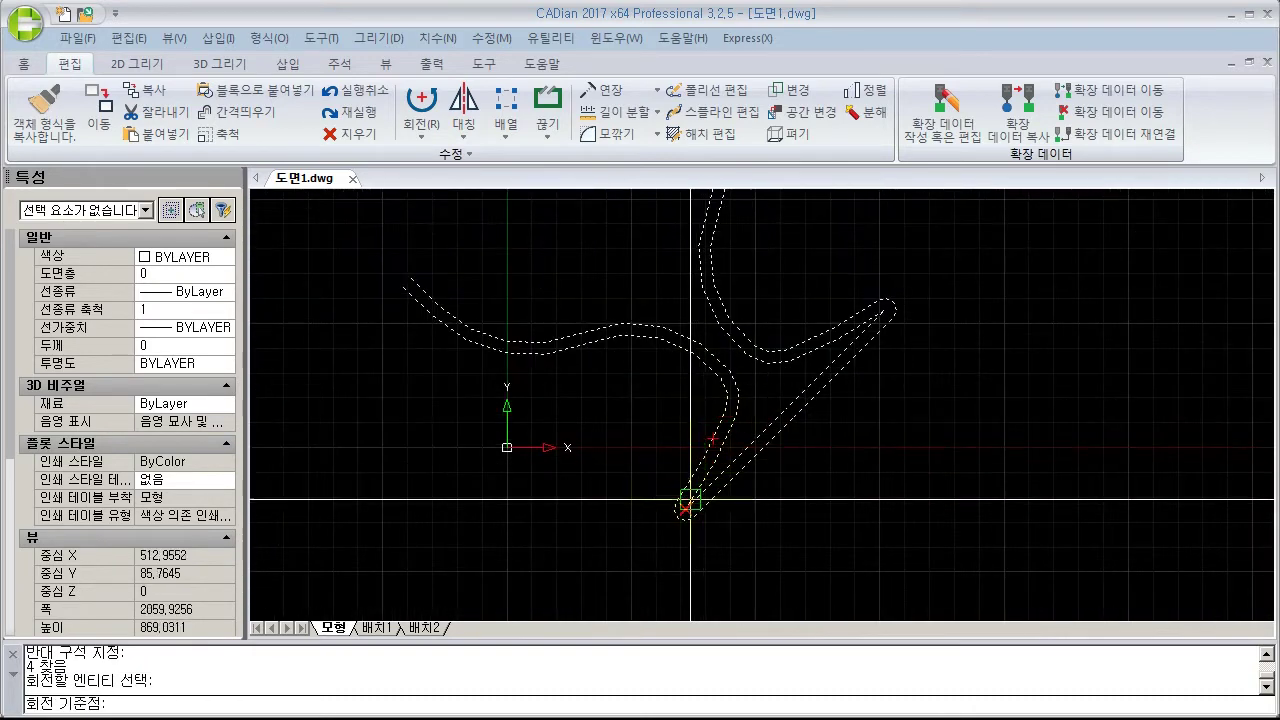
click(684, 506)
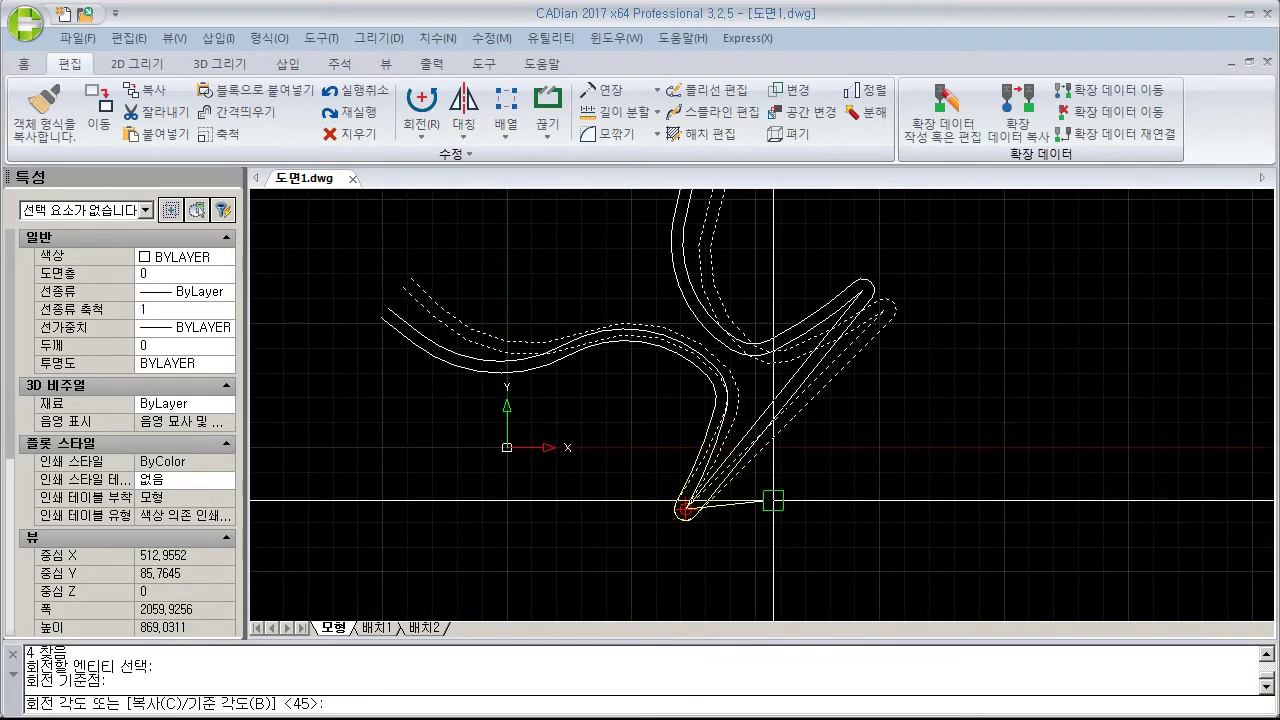
scroll(905, 586, down, 2)
scroll(903, 553, down, 2)
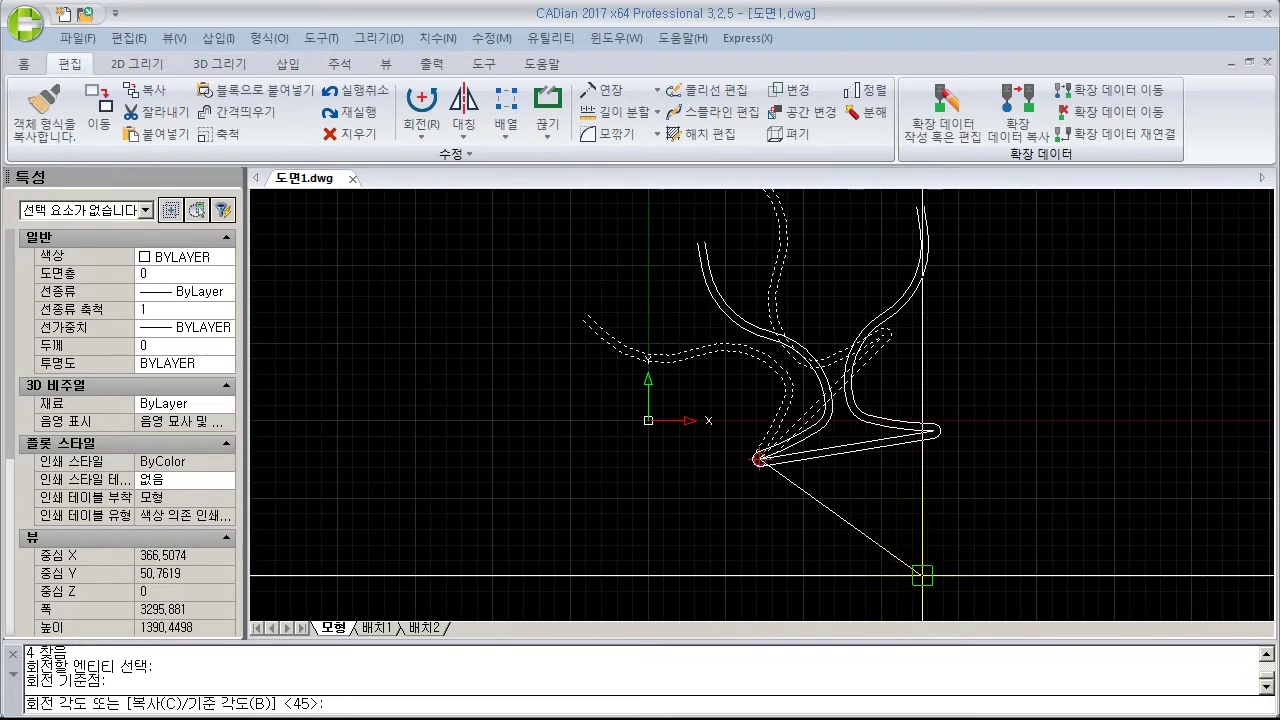
text(-45)
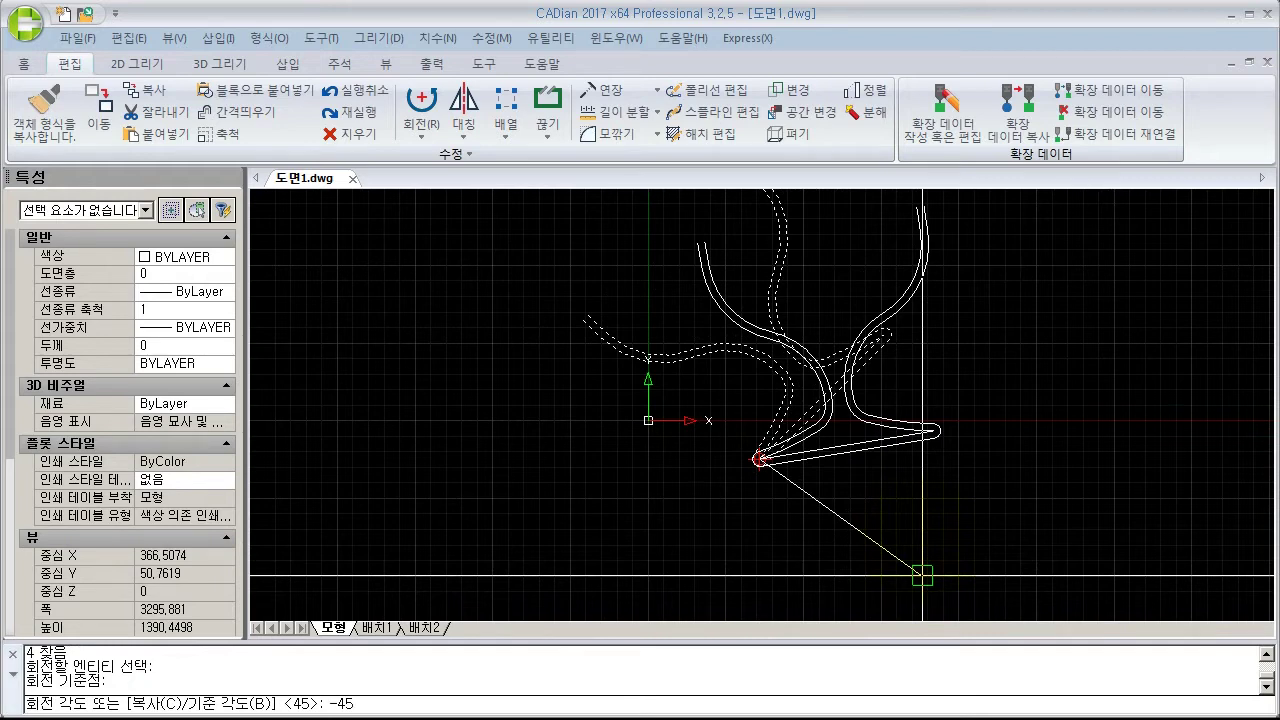
key(Return)
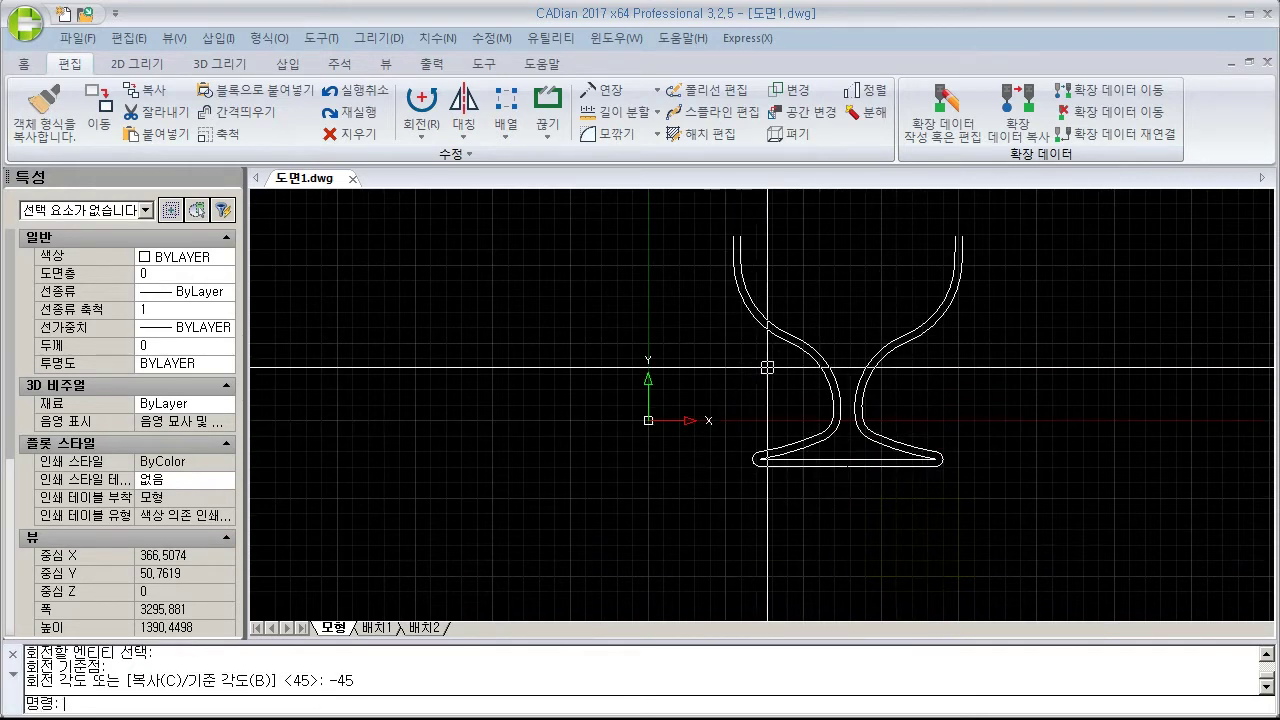
scroll(858, 424, down, 3)
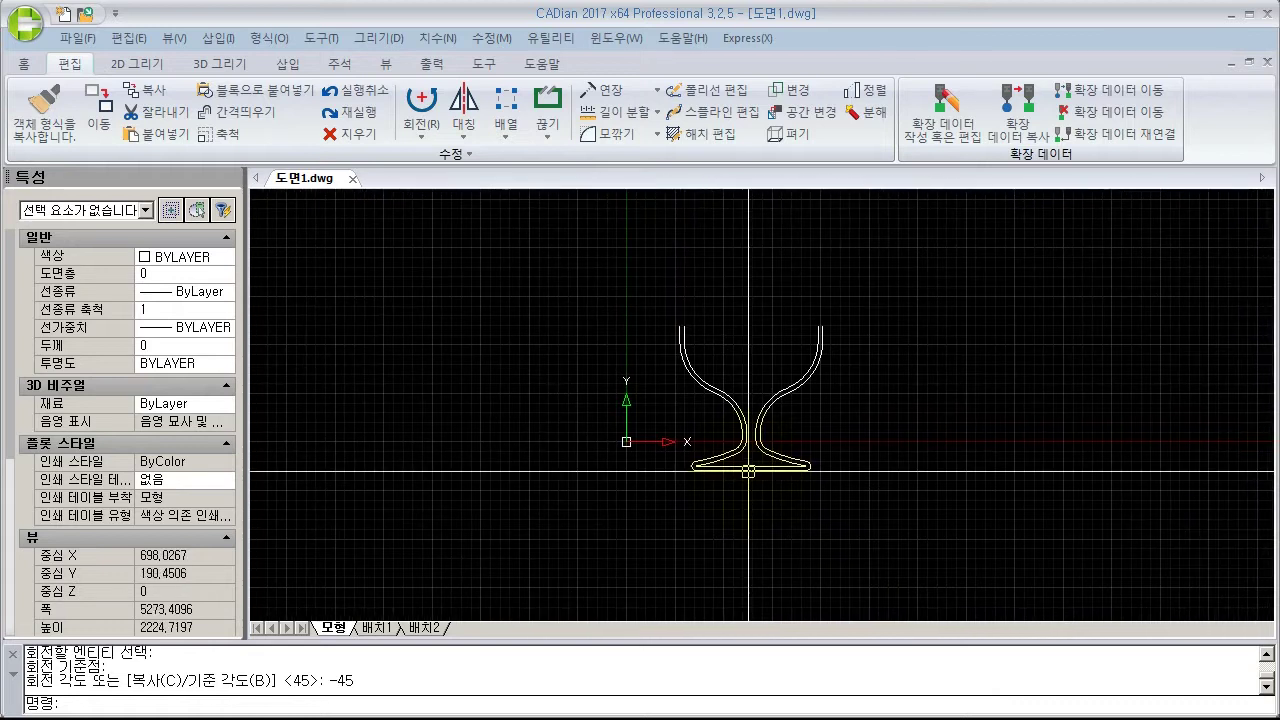
click(487, 38)
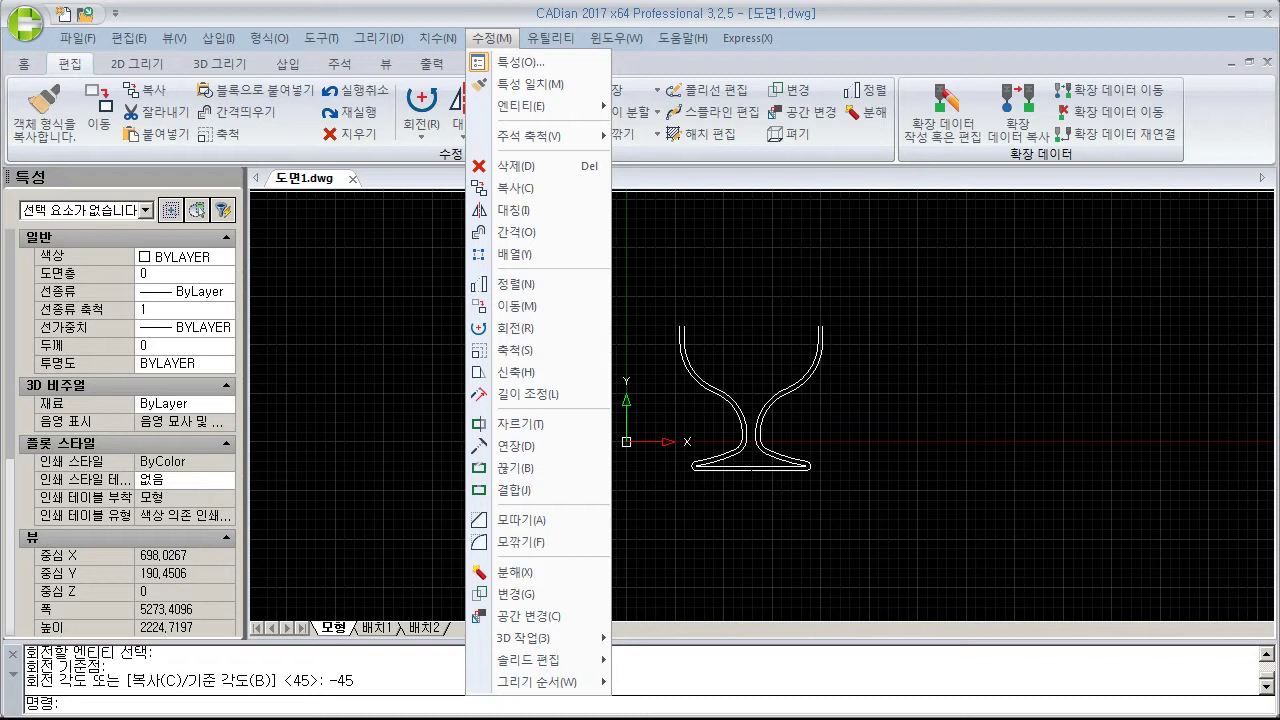
click(1200, 357)
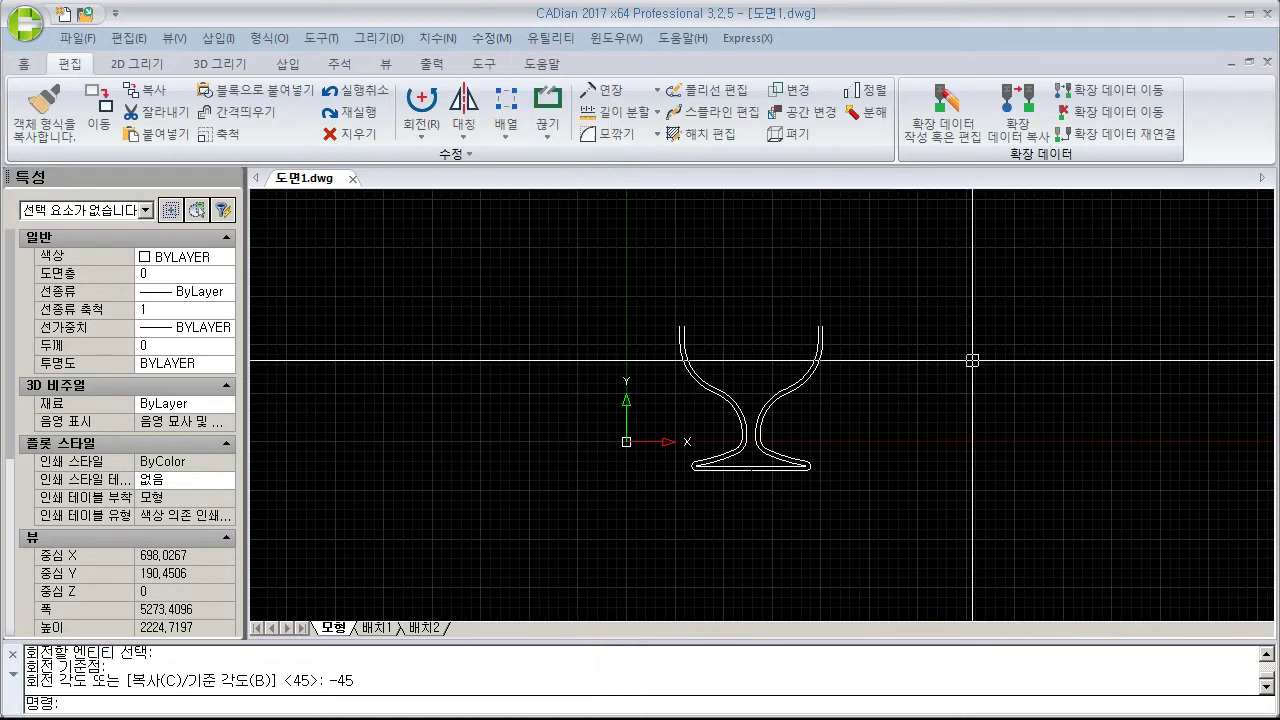
click(492, 40)
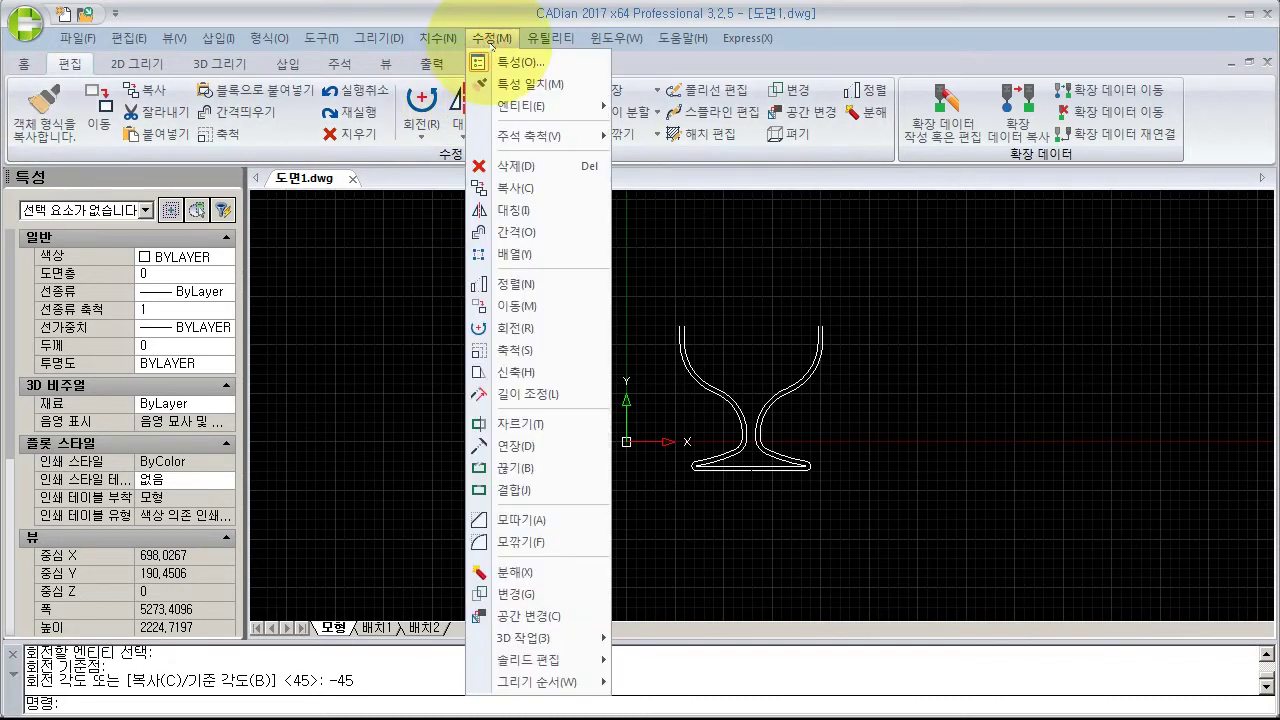
click(514, 350)
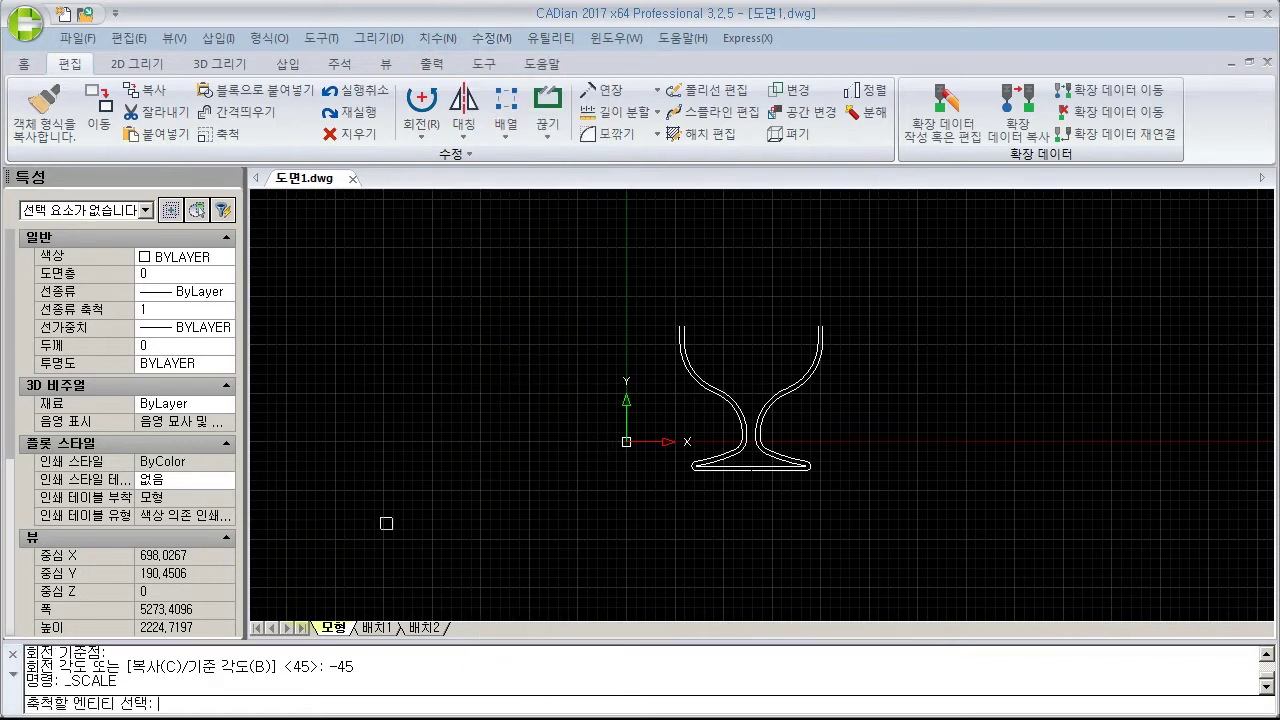
drag(68, 681, 108, 681)
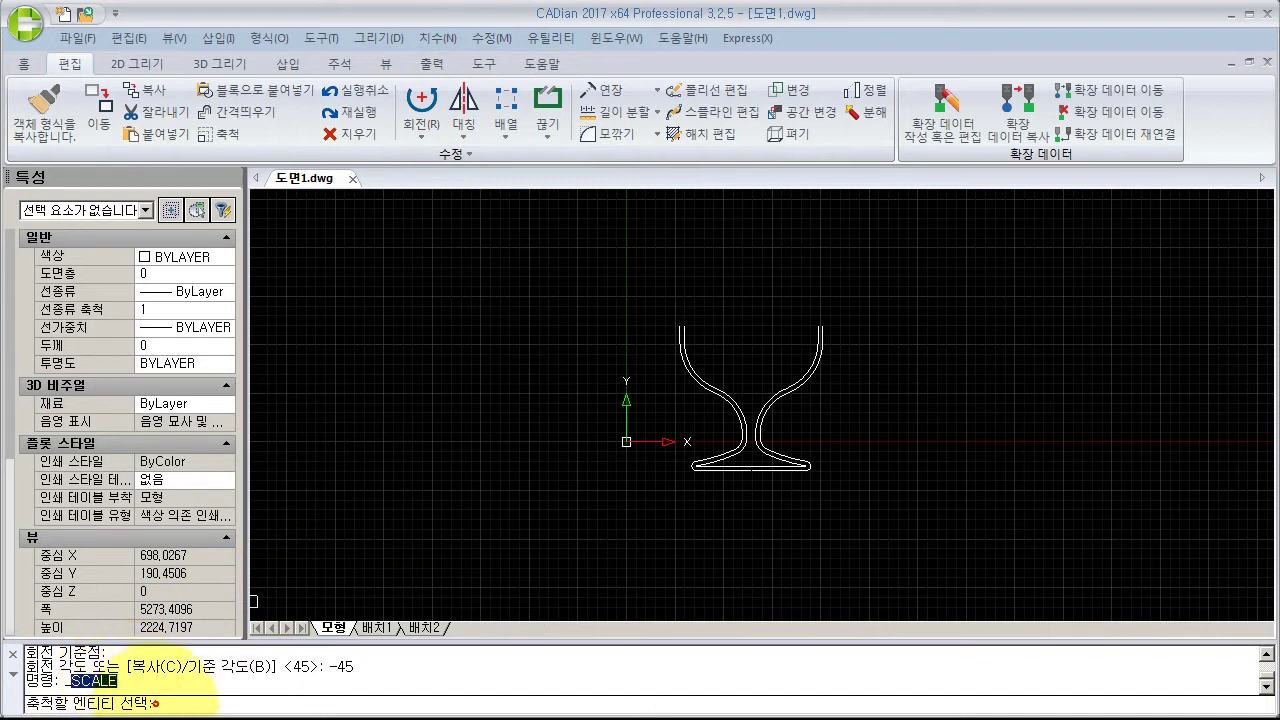
key(Escape)
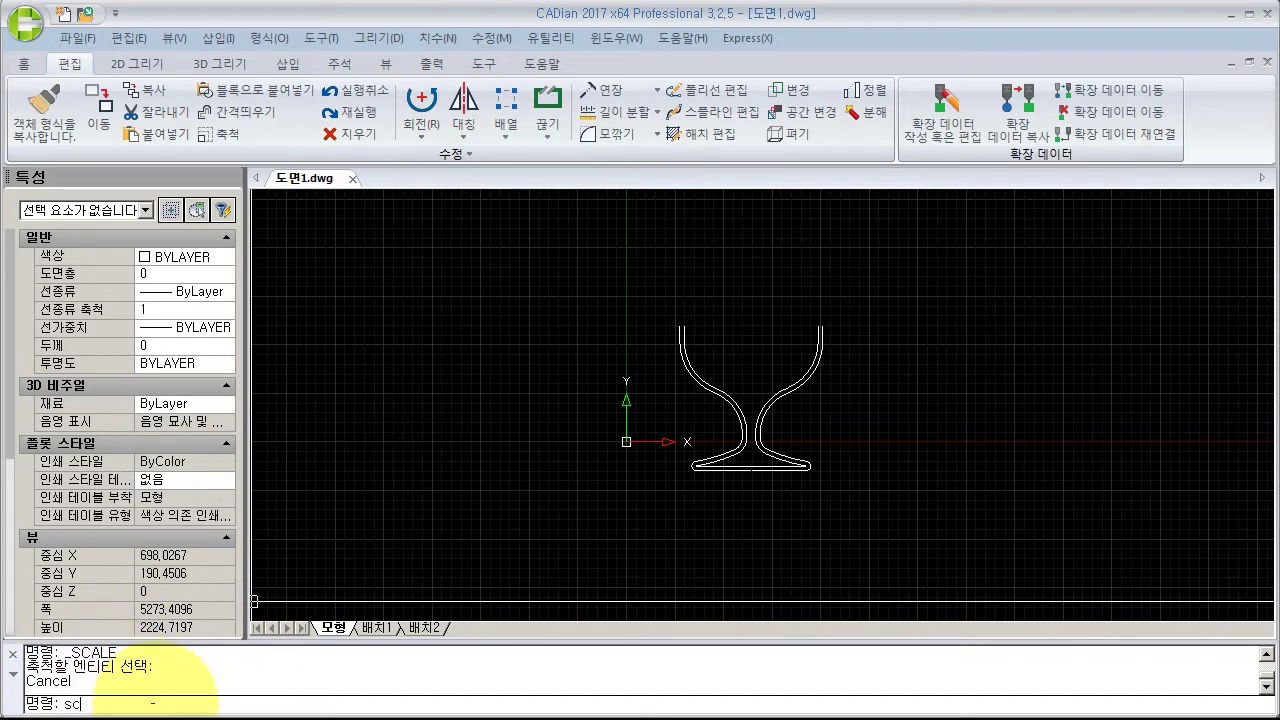
Step: Scale the whole goblet by a factor of 2 about the left corner of its inner base line
key(Return)
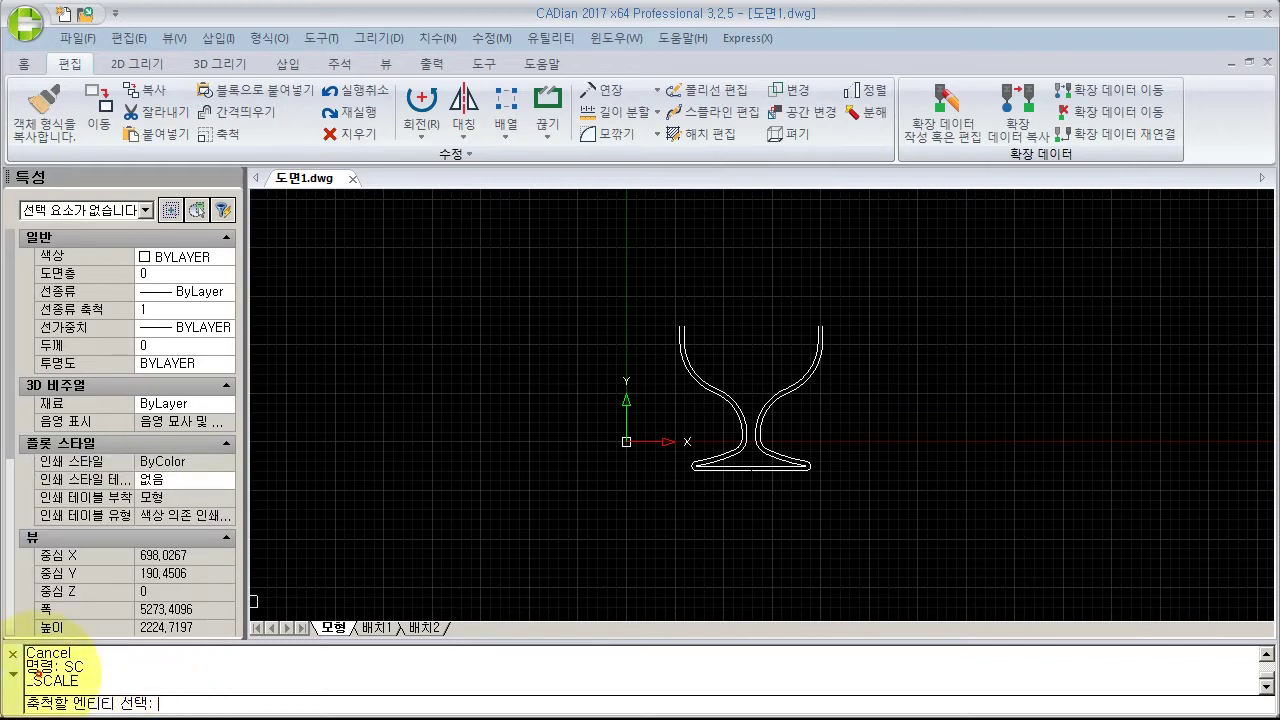
drag(40, 680, 153, 703)
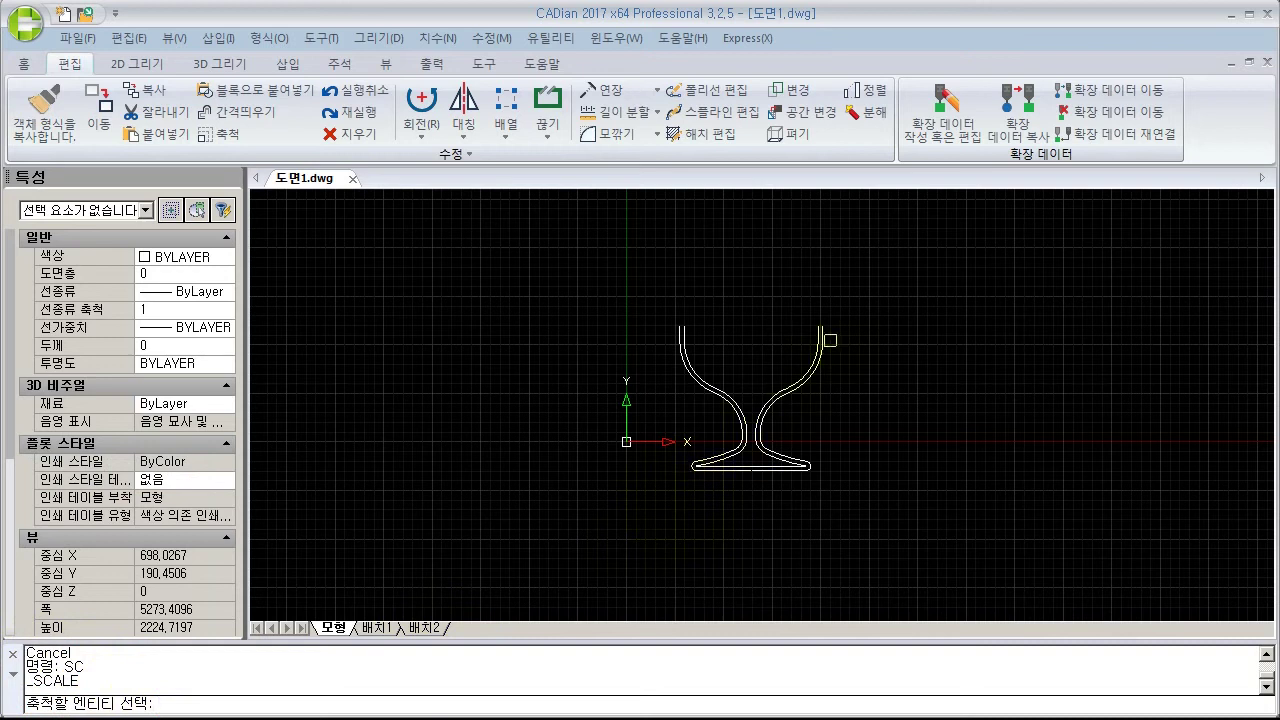
click(882, 281)
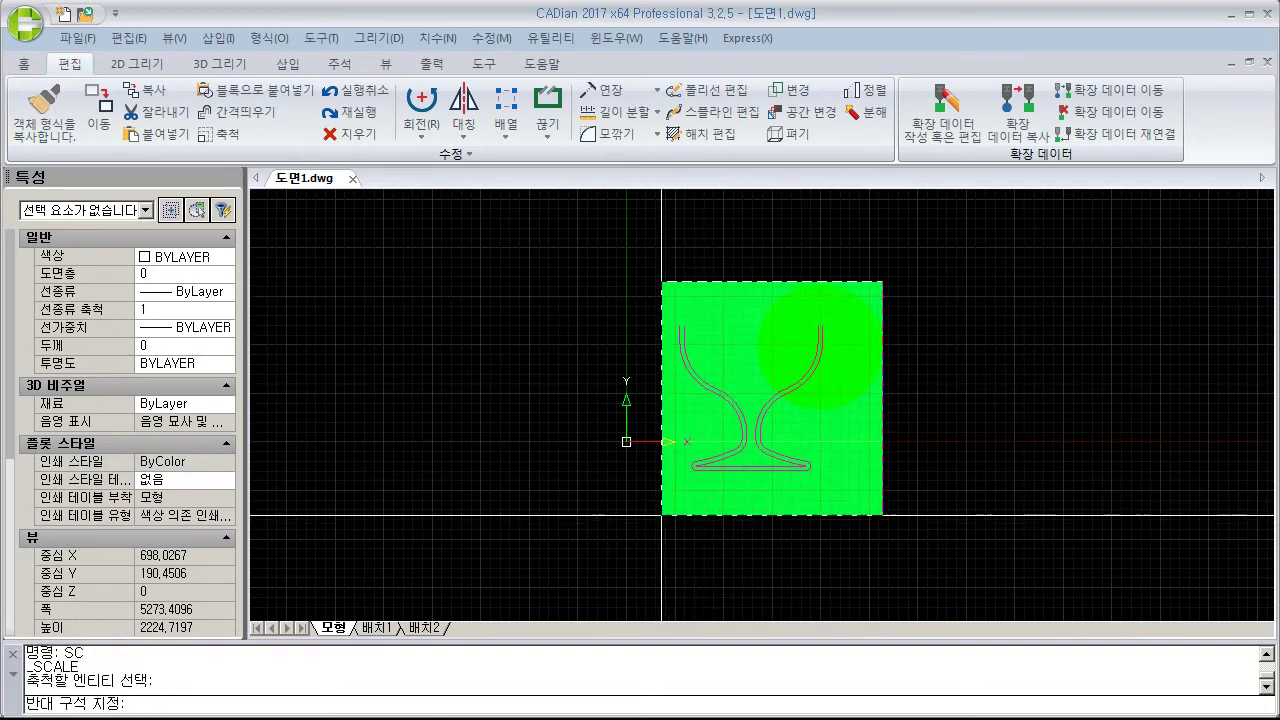
click(640, 535)
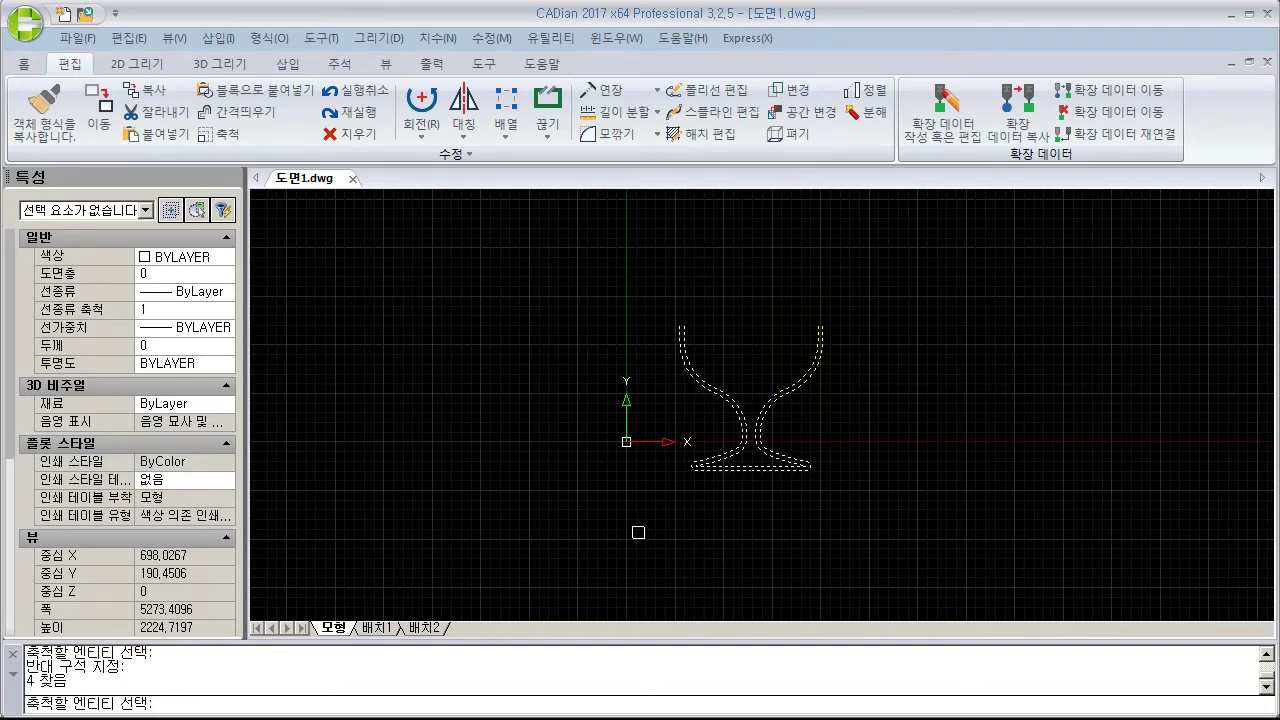
key(Return)
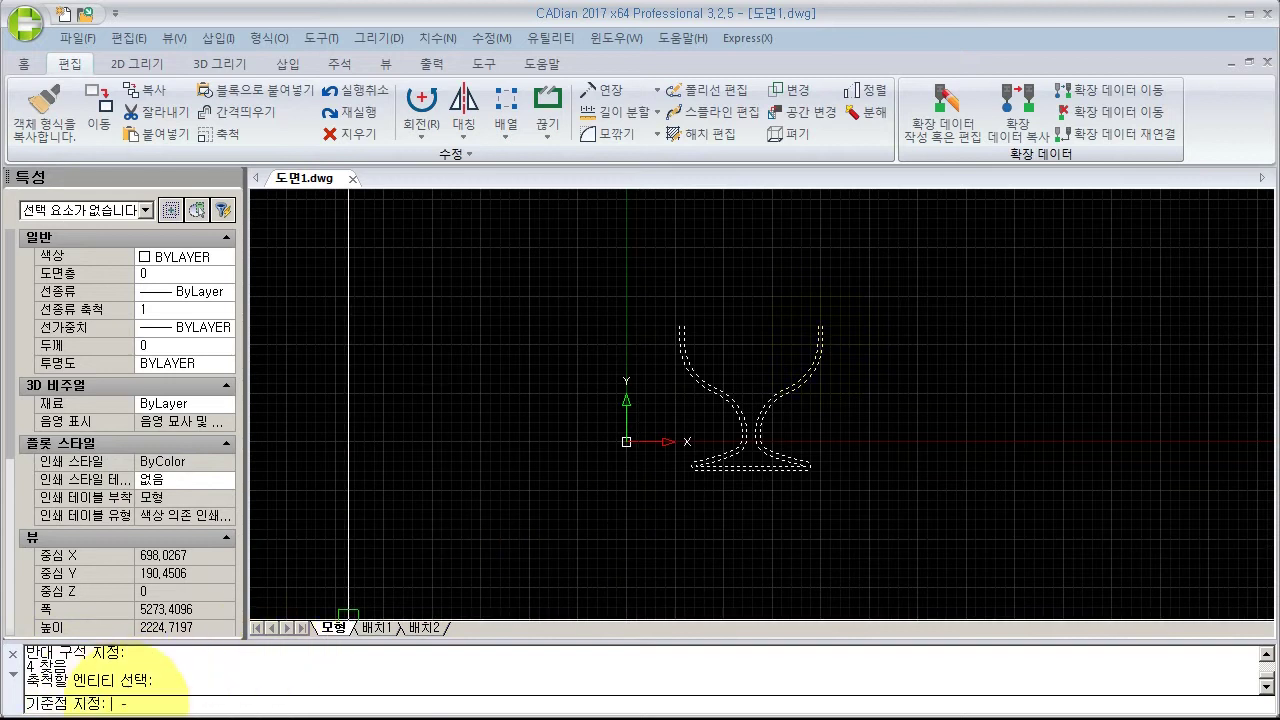
scroll(697, 481, up, 2)
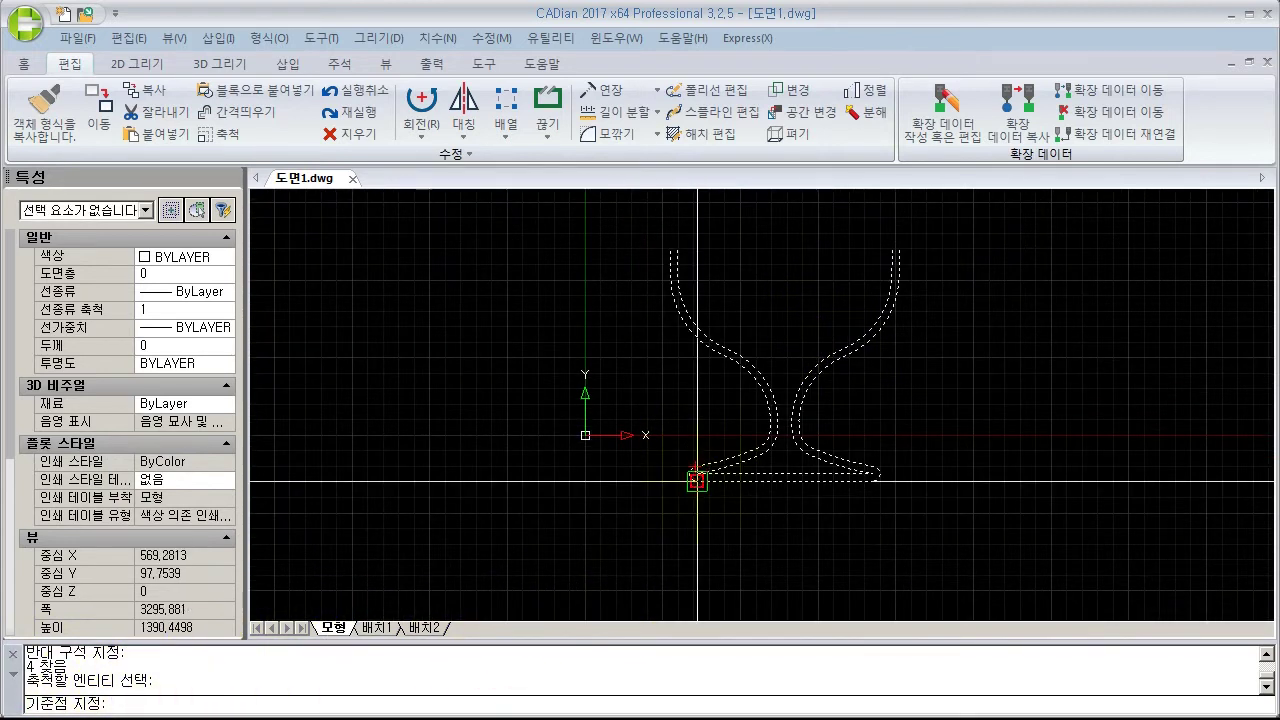
click(697, 474)
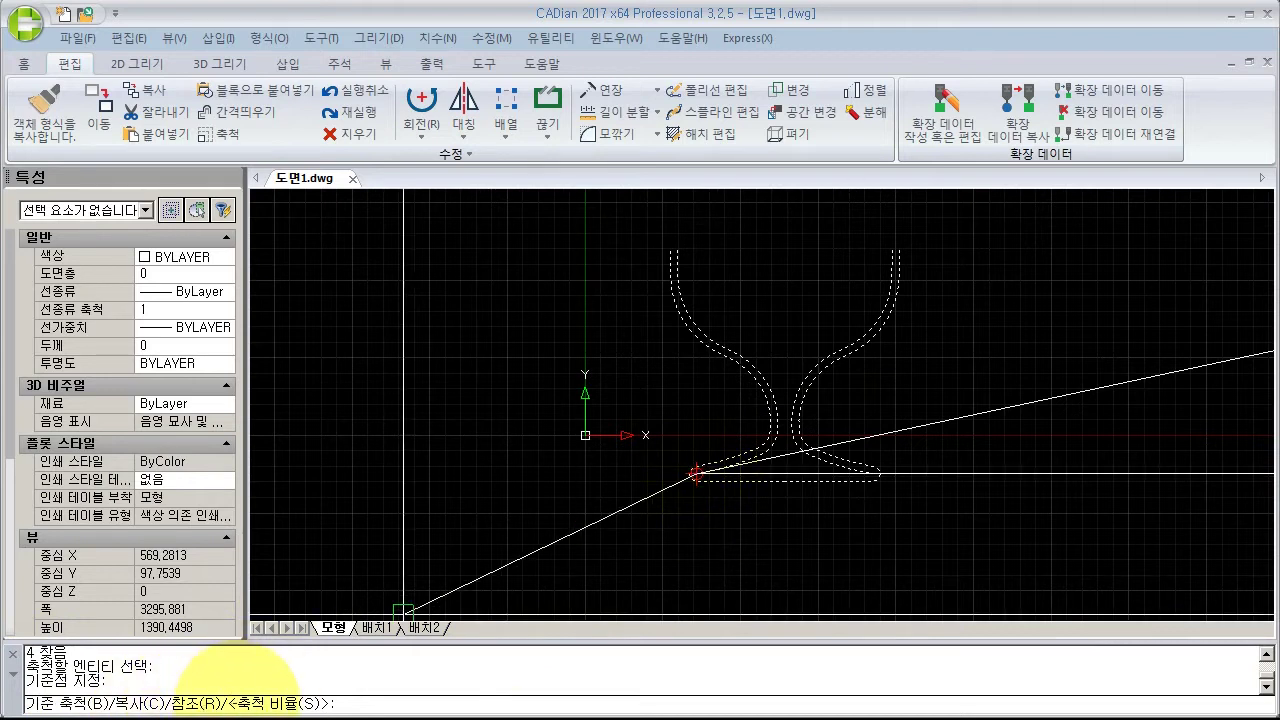
drag(236, 704, 342, 704)
click(341, 704)
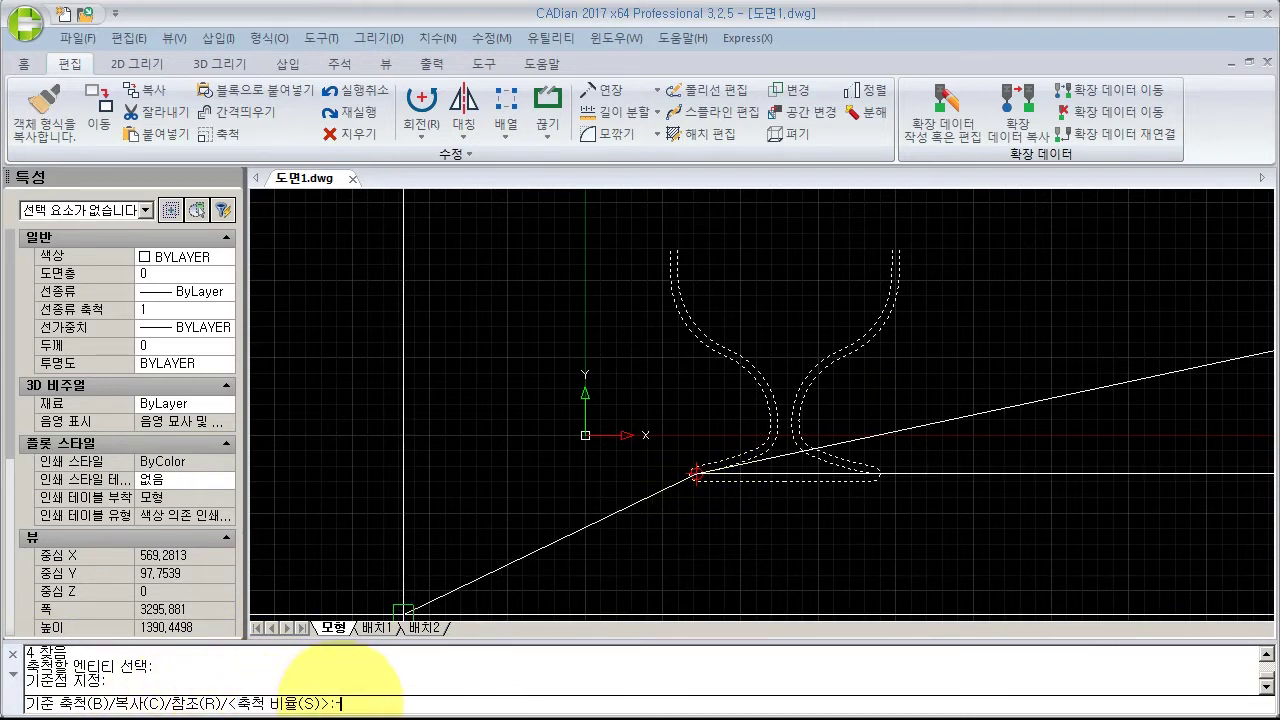
scroll(822, 490, down, 3)
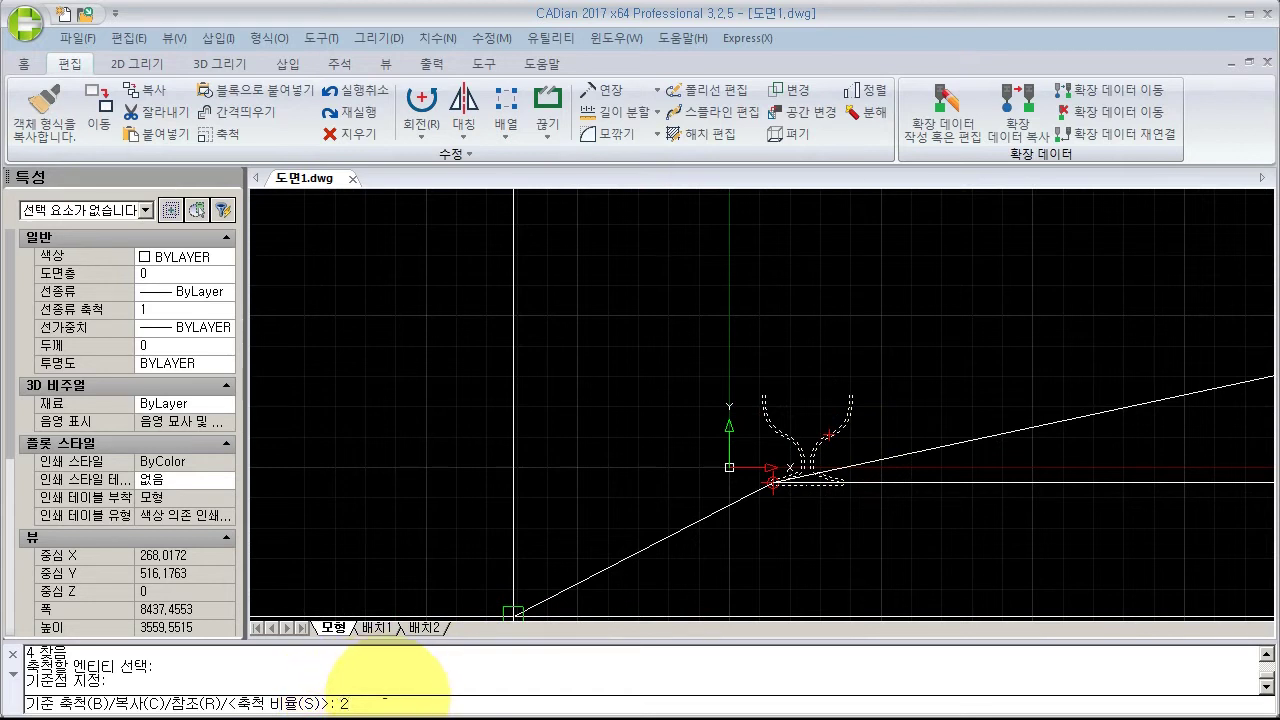
key(Return)
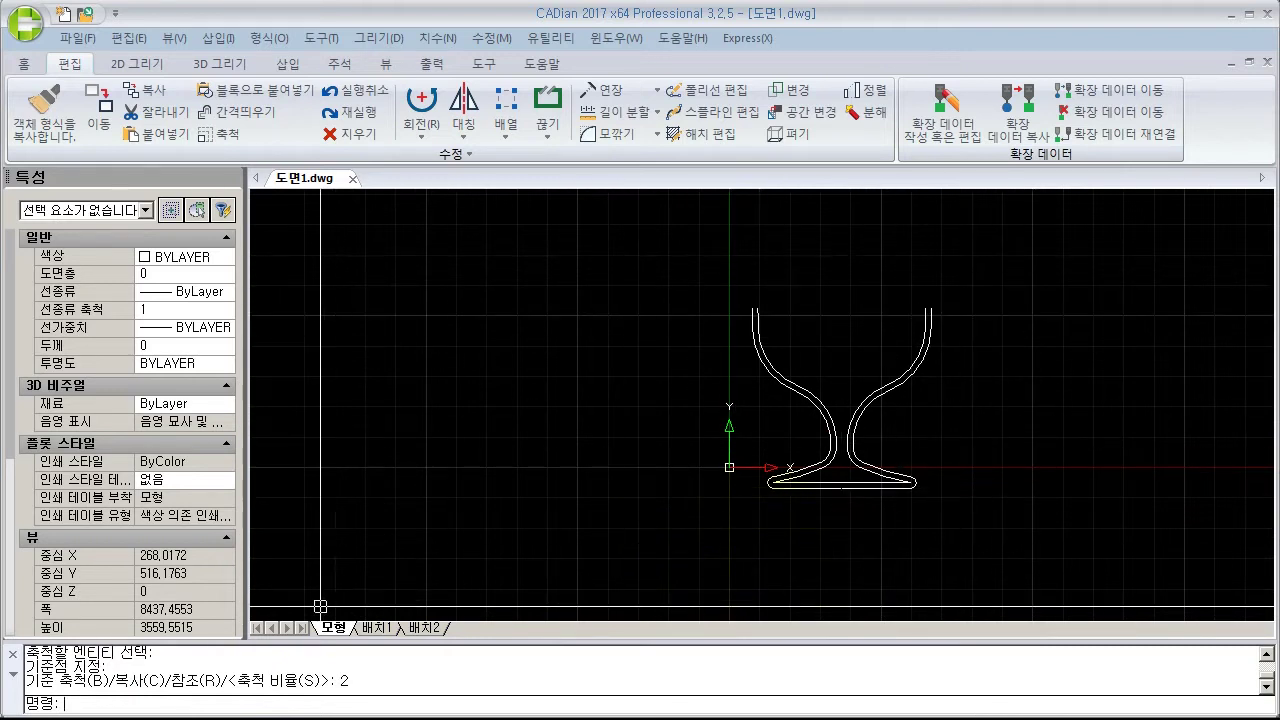
Step: Scale the whole goblet by a factor of 0.5 about the left corner of its inner base line
click(494, 40)
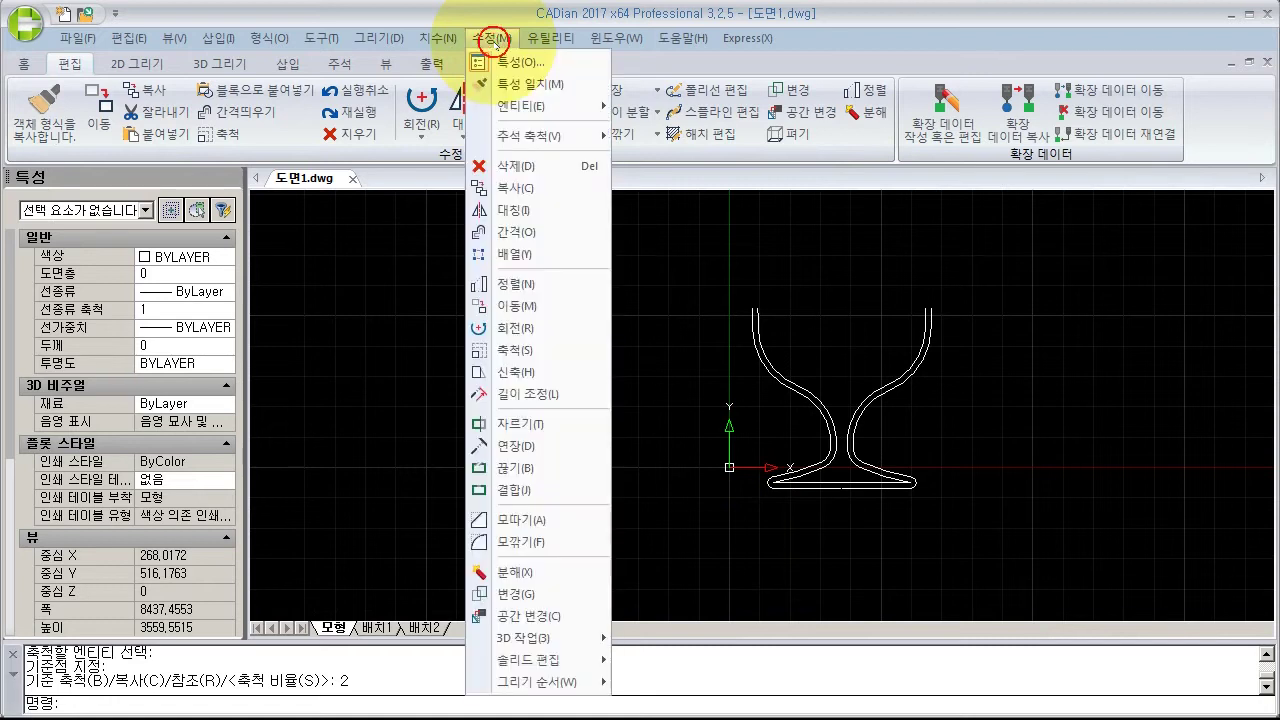
click(514, 352)
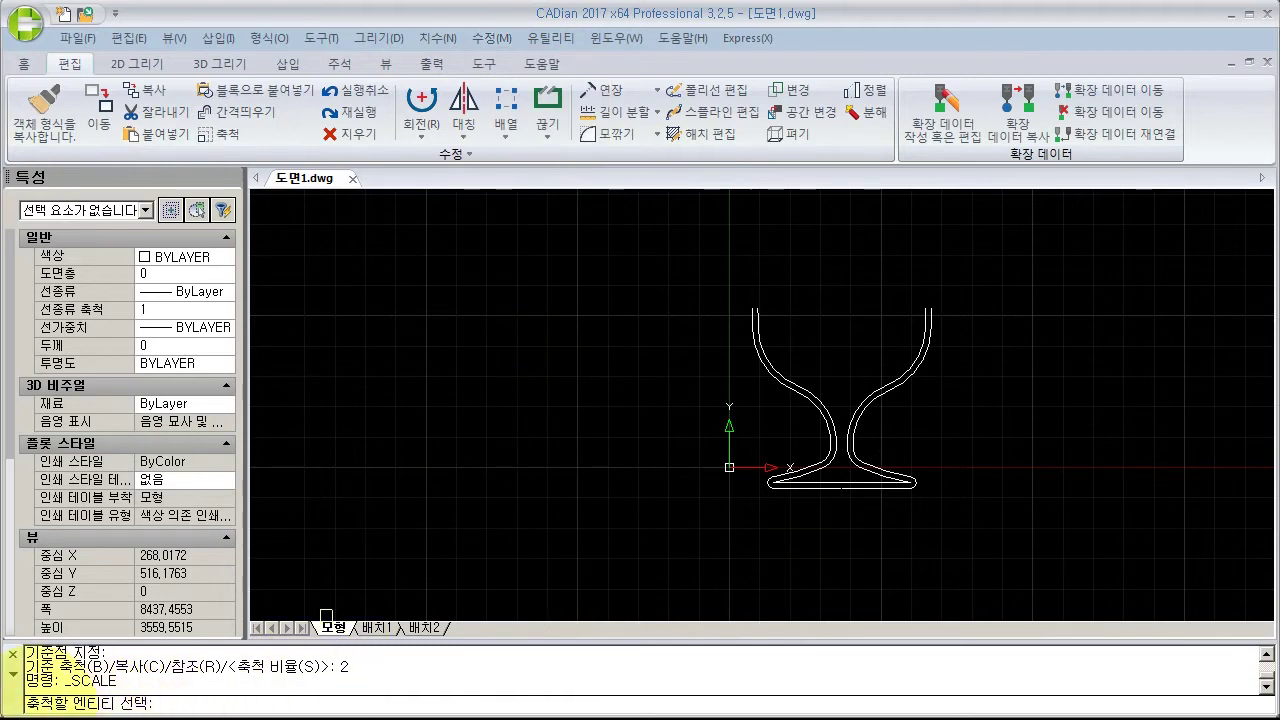
click(995, 247)
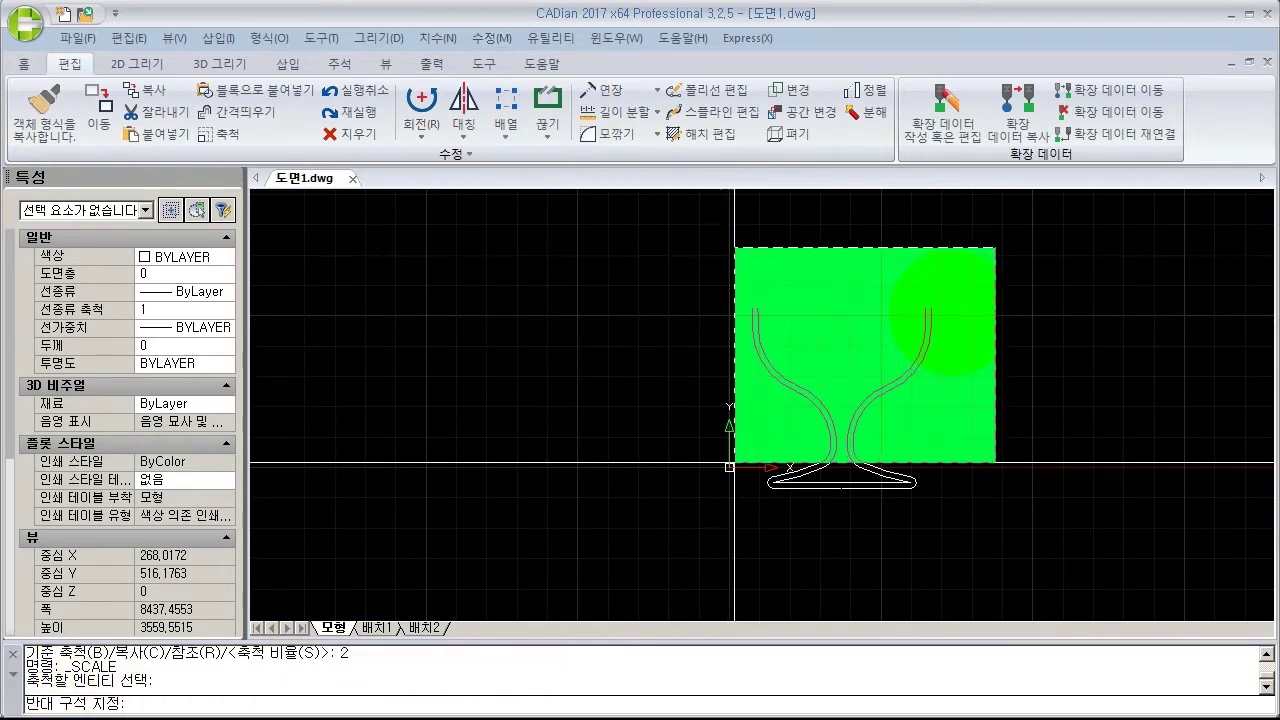
click(737, 471)
key(Return)
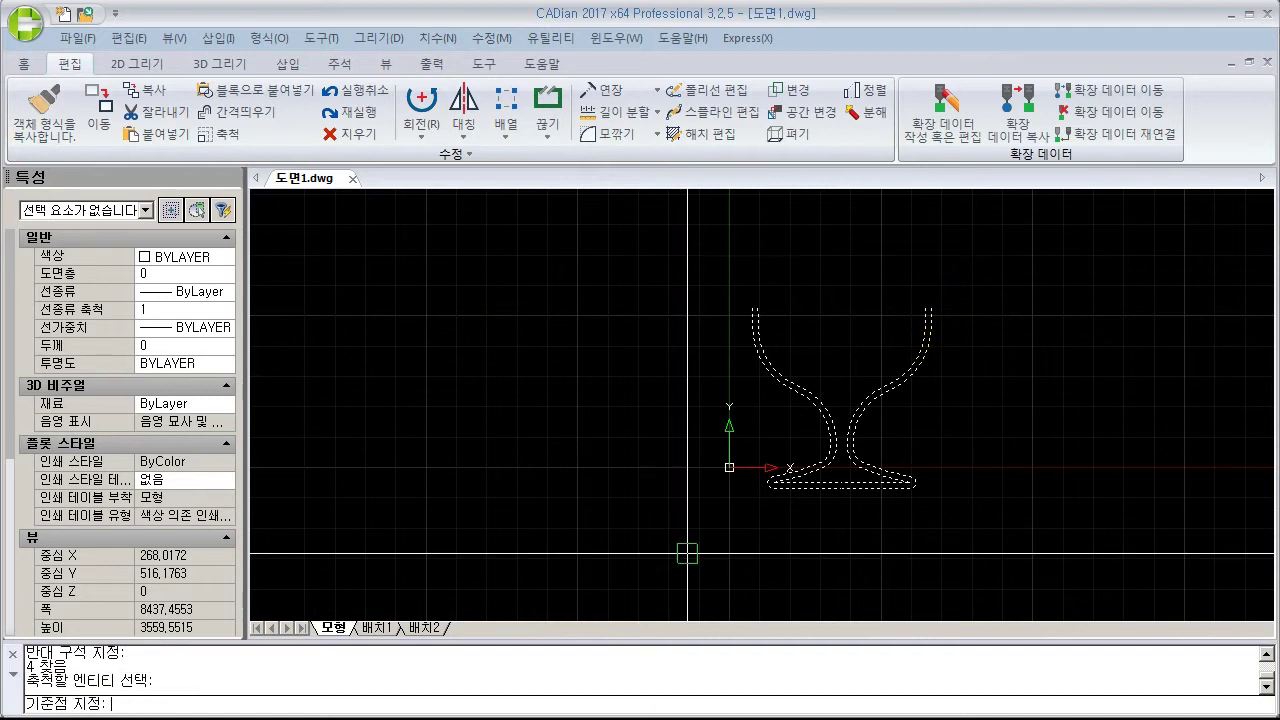
click(773, 483)
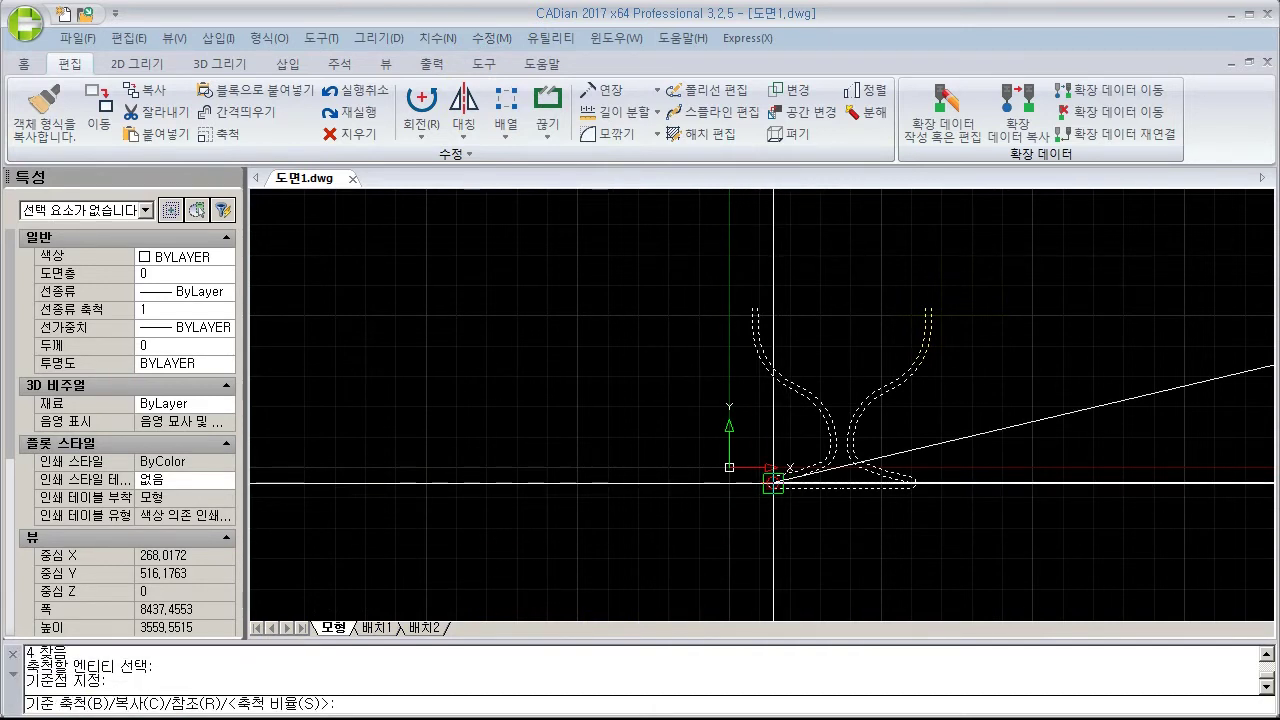
text(0)
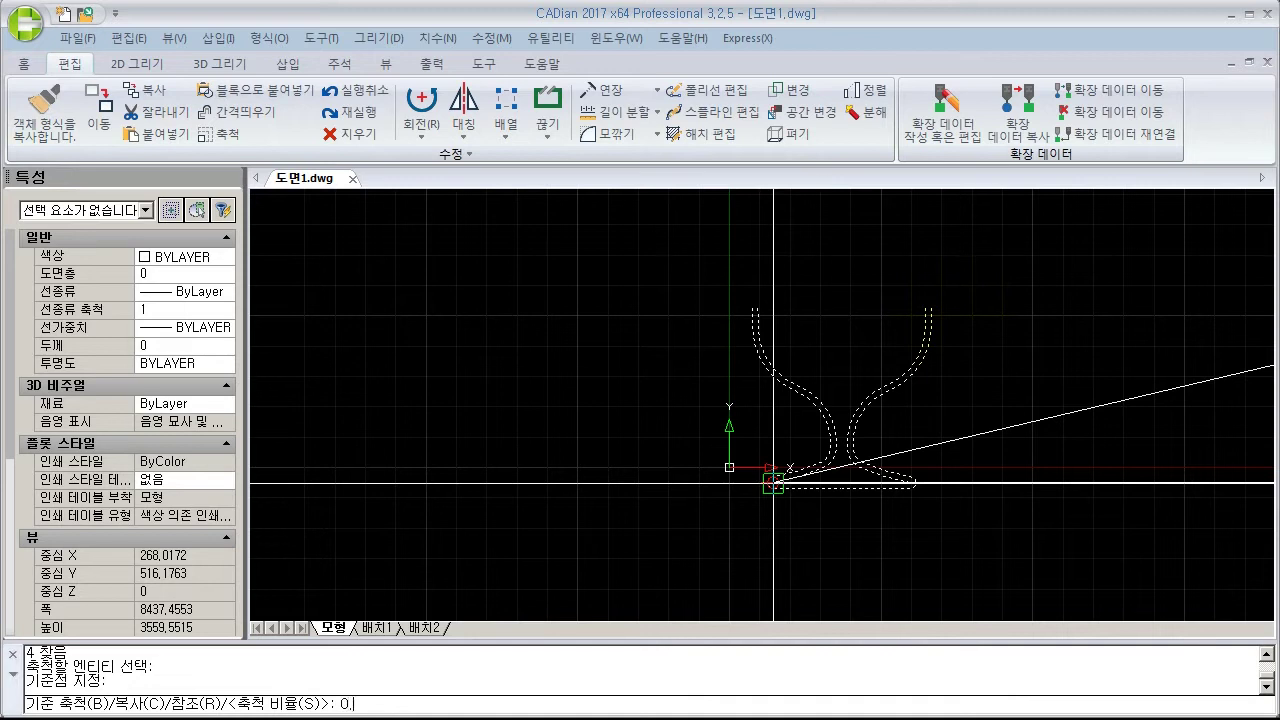
text(.5)
key(Return)
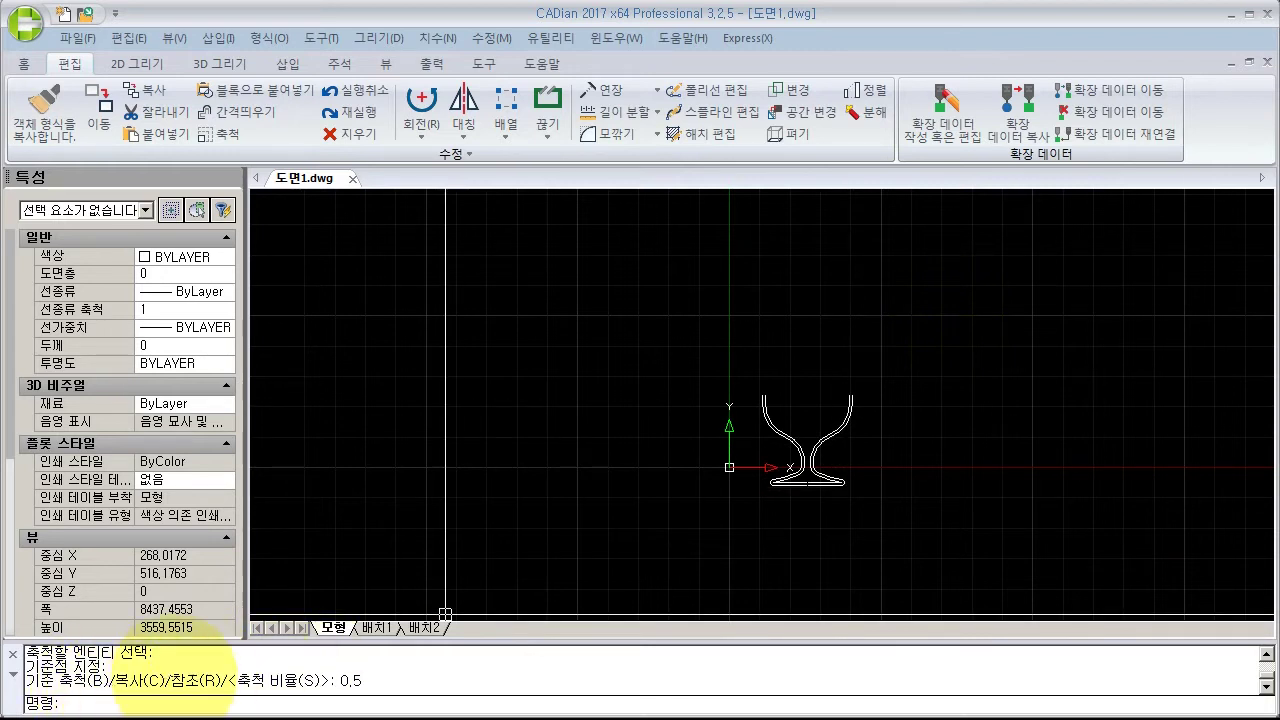
drag(170, 681, 228, 681)
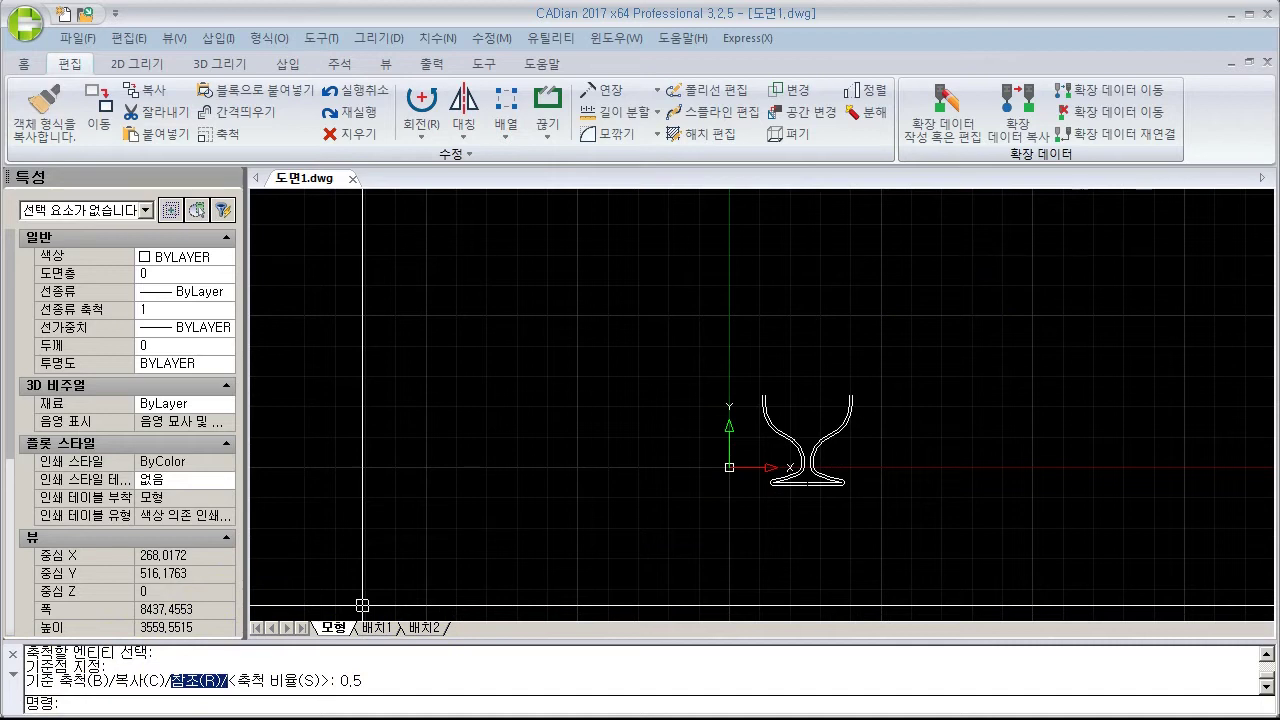
Step: Stretch the upper rim ends of both goblet halves upward by @5<90 from a base point inside the bowl
key(Escape)
key(Escape)
scroll(807, 415, up, 4)
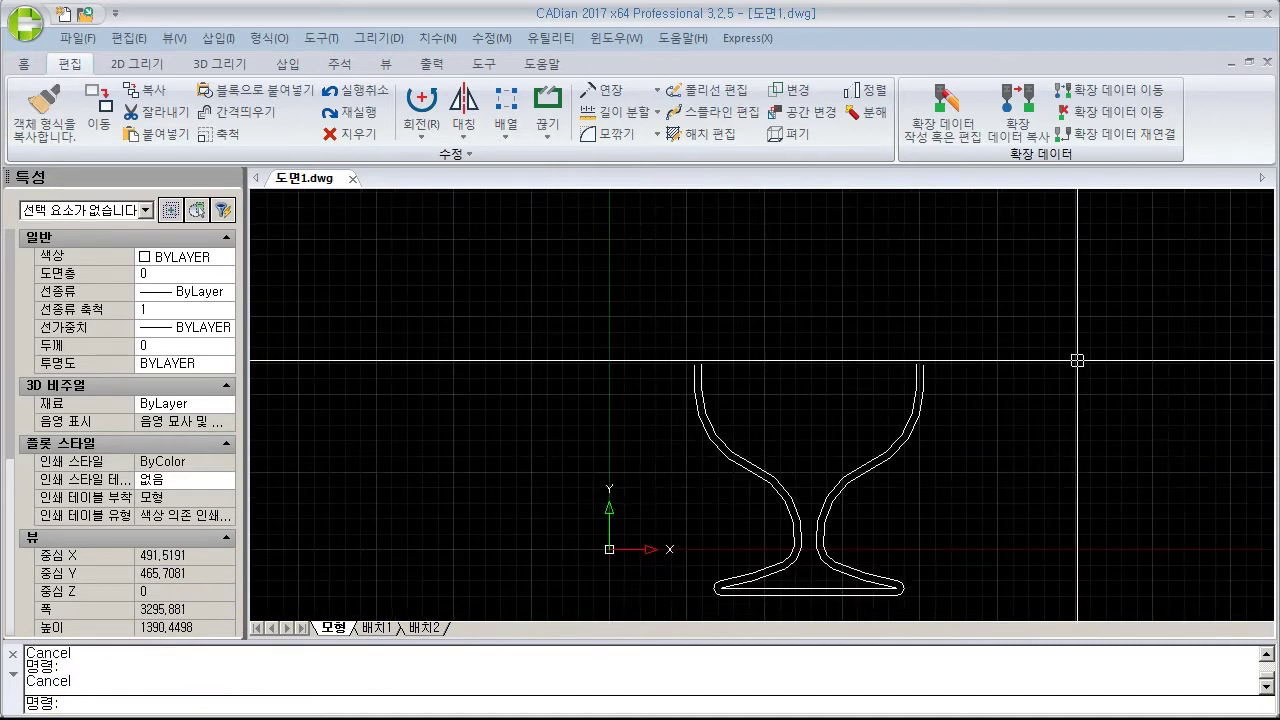
click(489, 38)
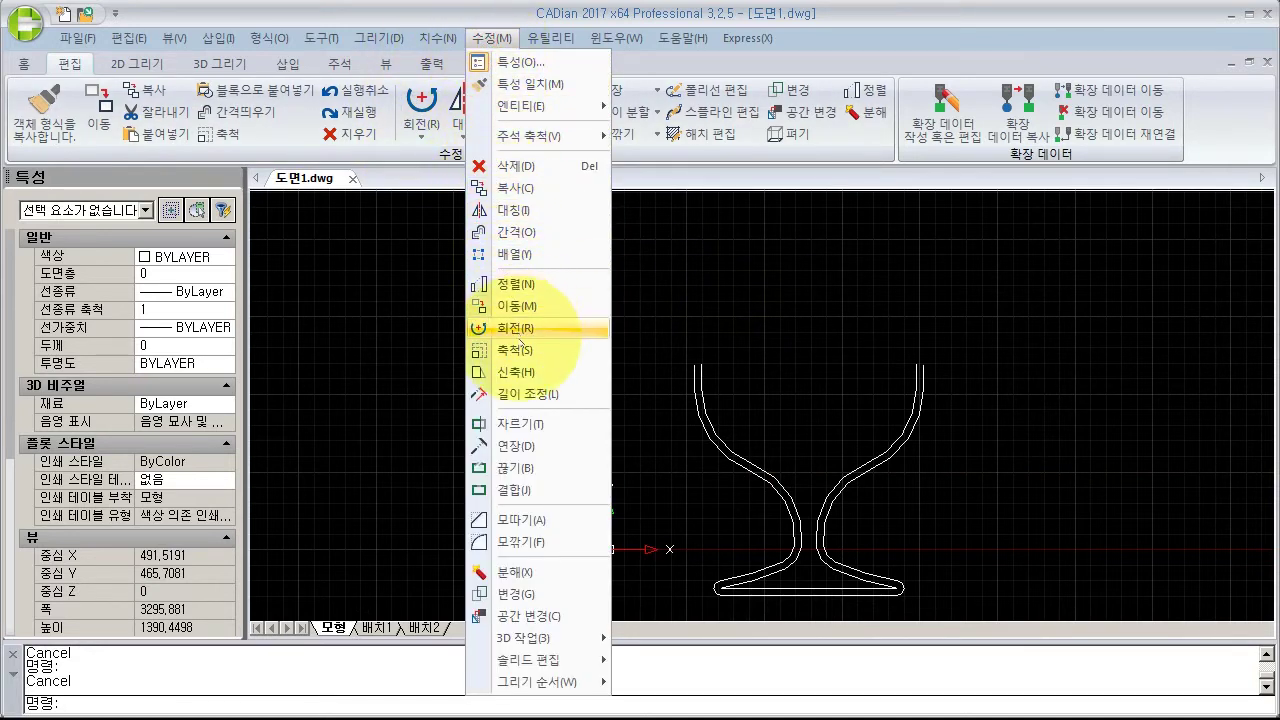
click(516, 372)
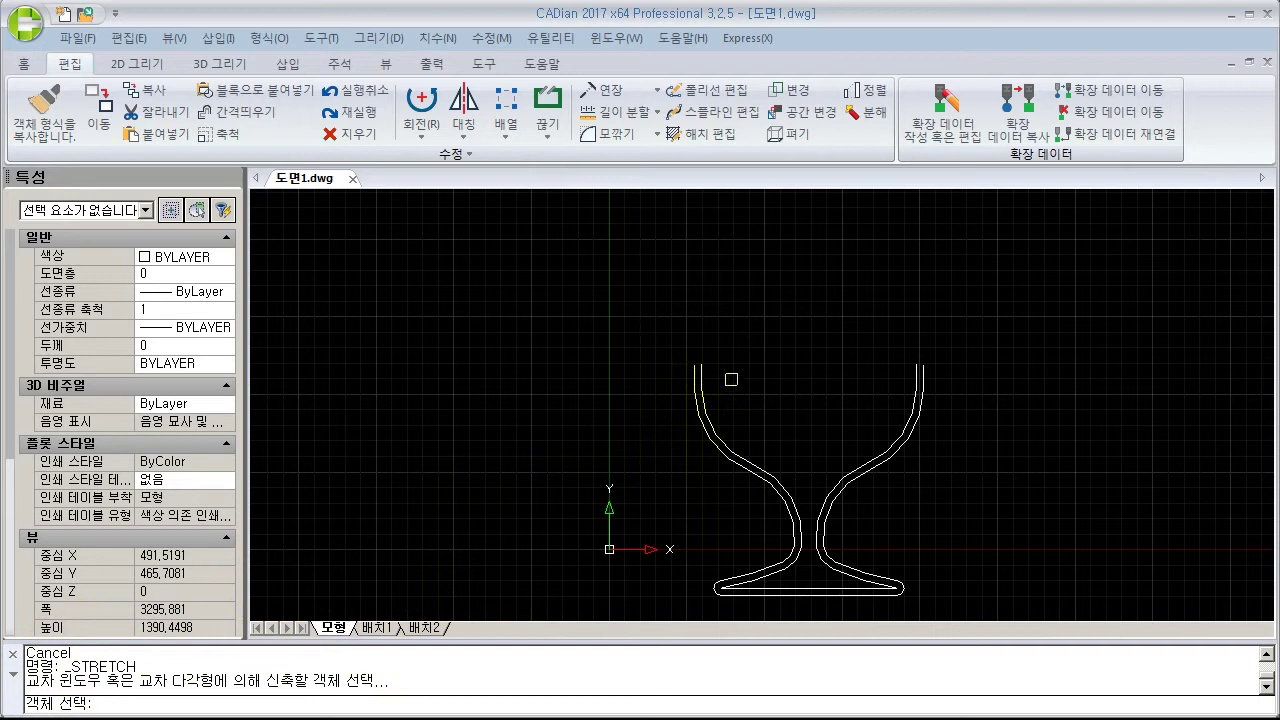
click(980, 346)
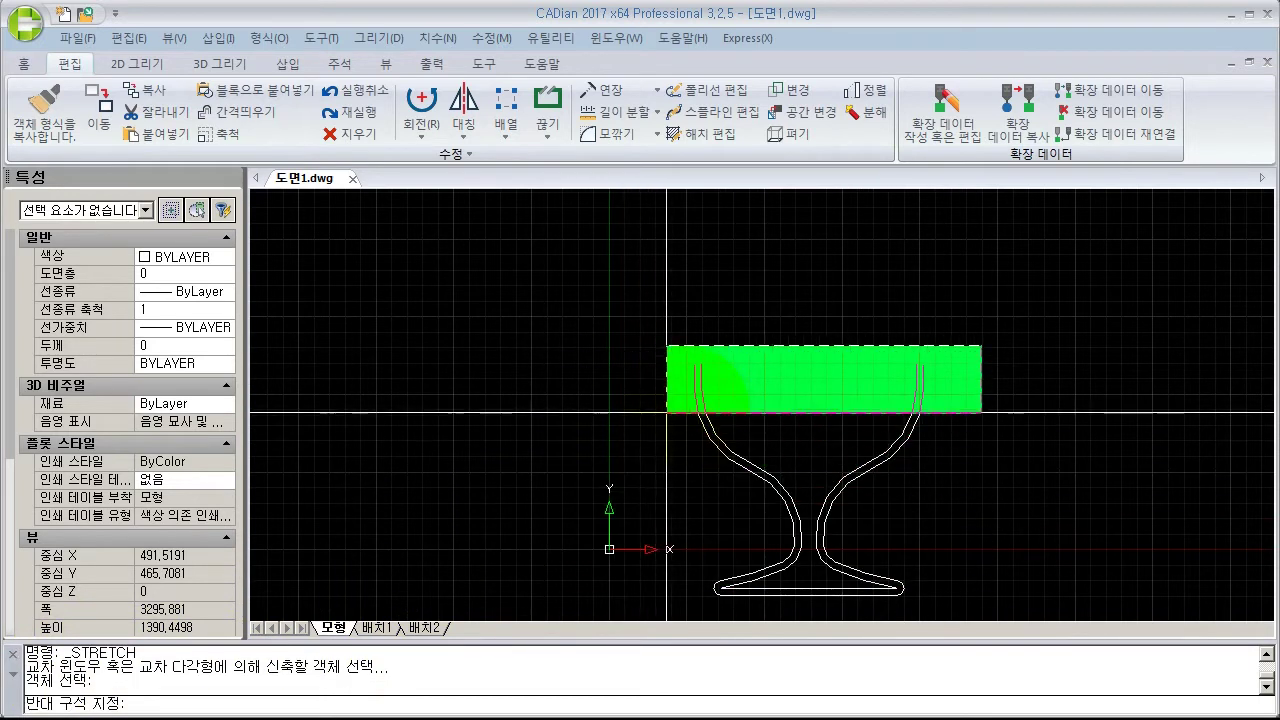
click(661, 378)
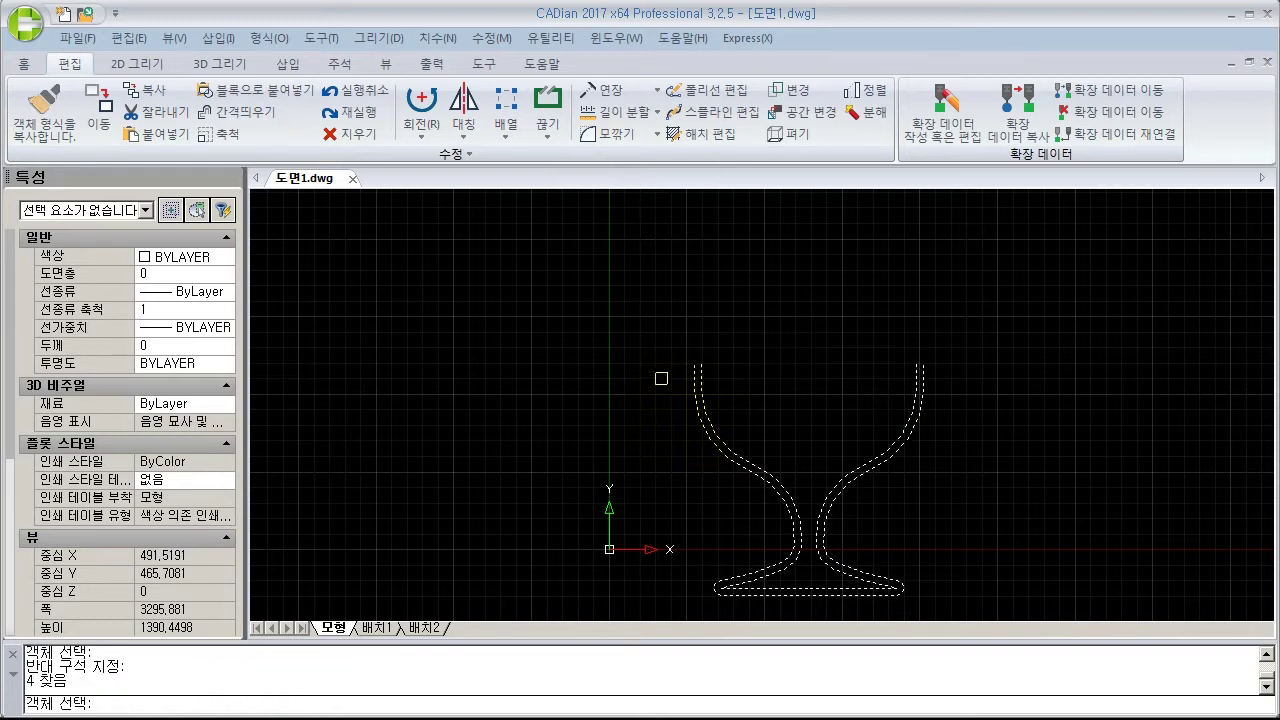
key(Return)
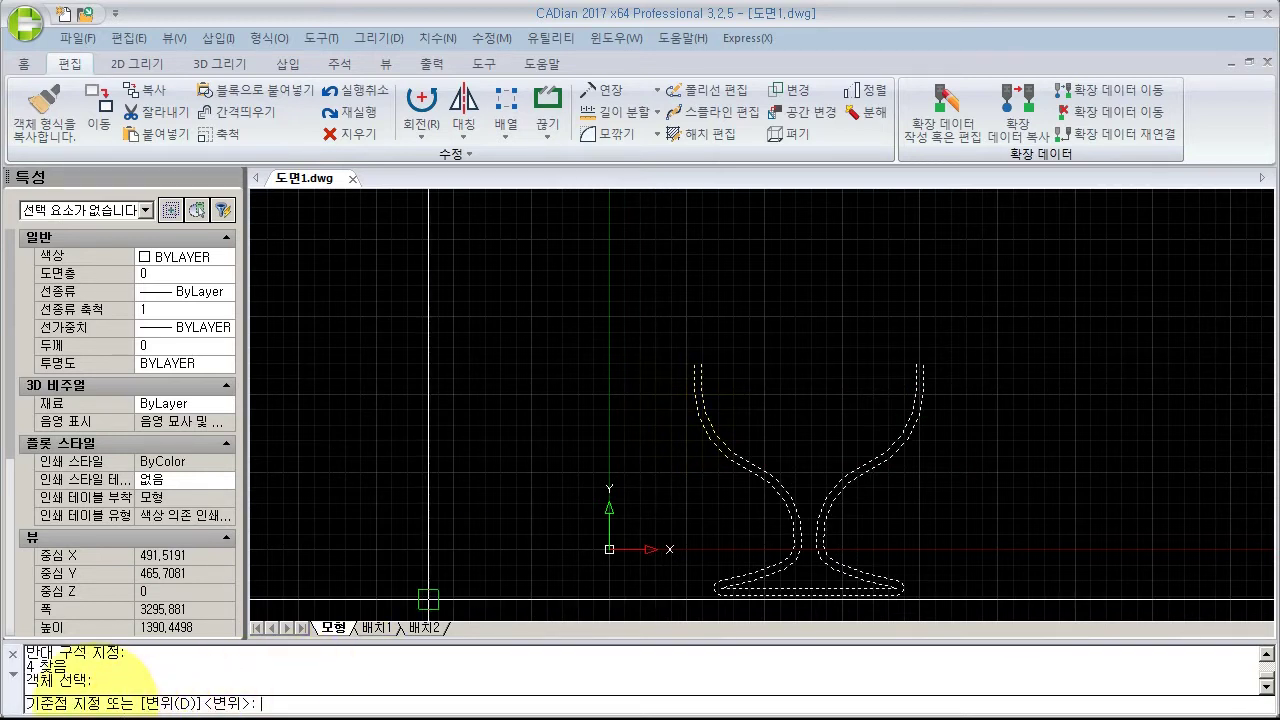
click(816, 364)
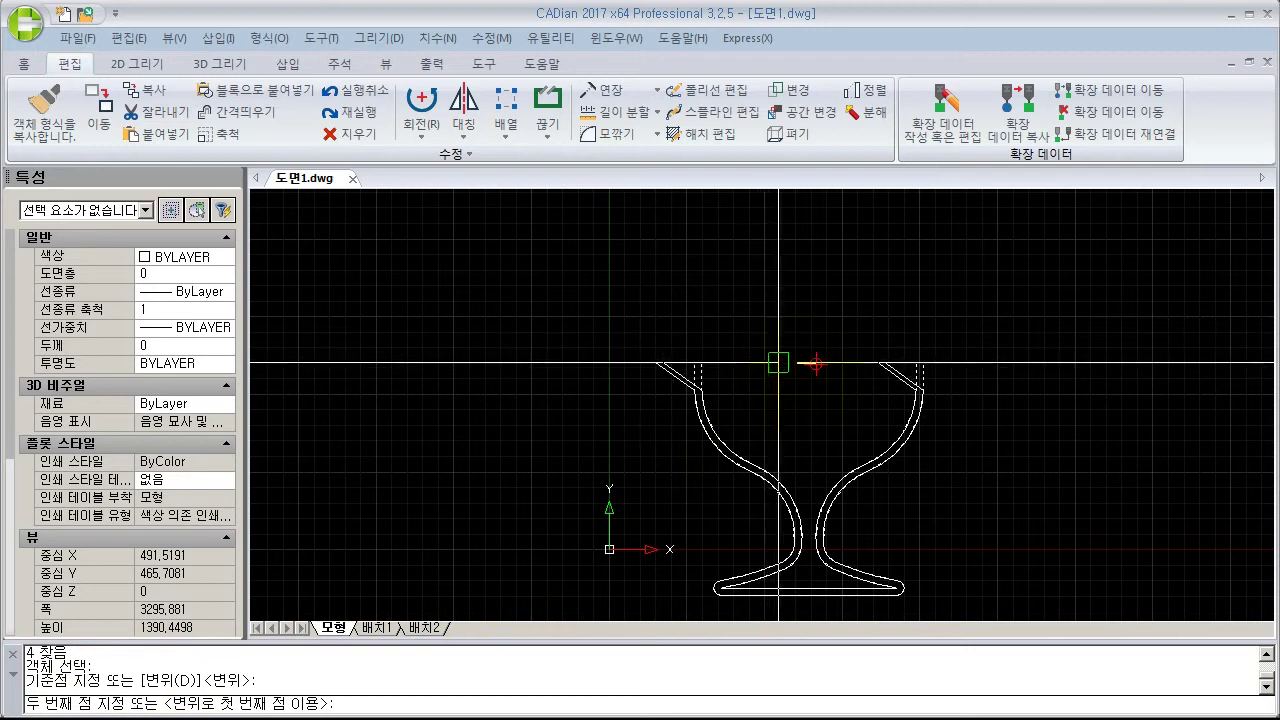
scroll(823, 354, up, 2)
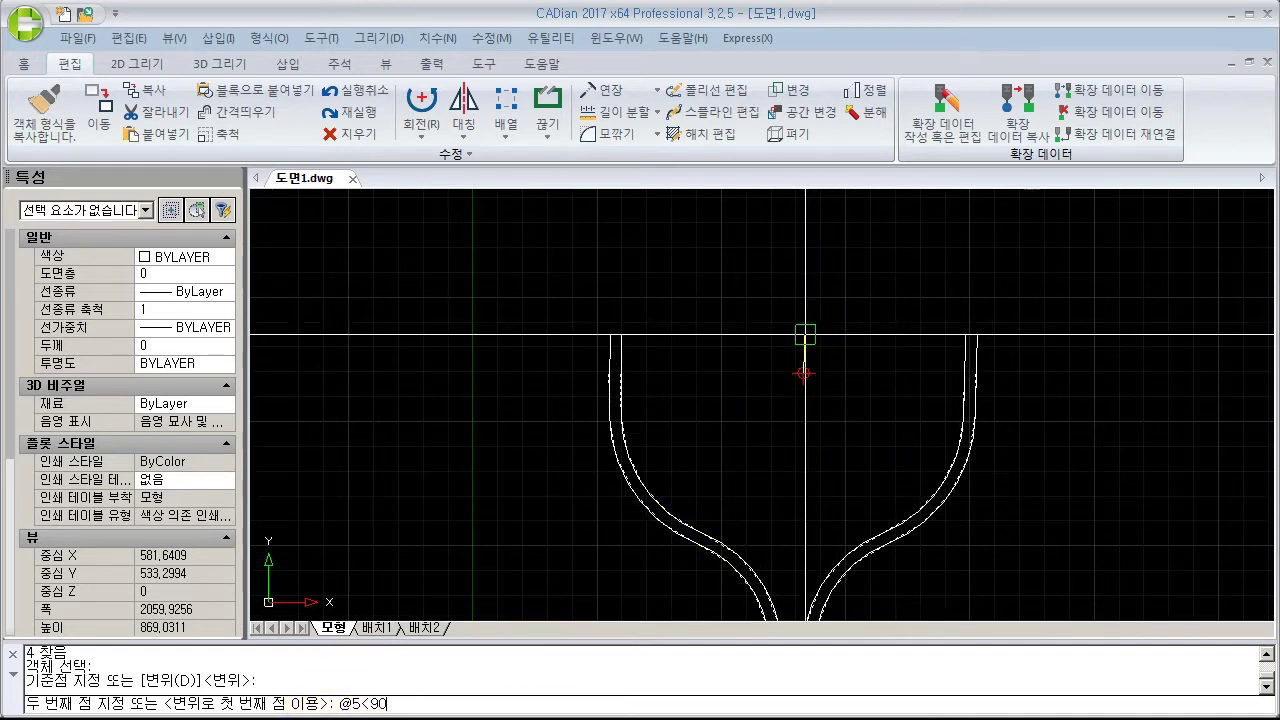
key(Return)
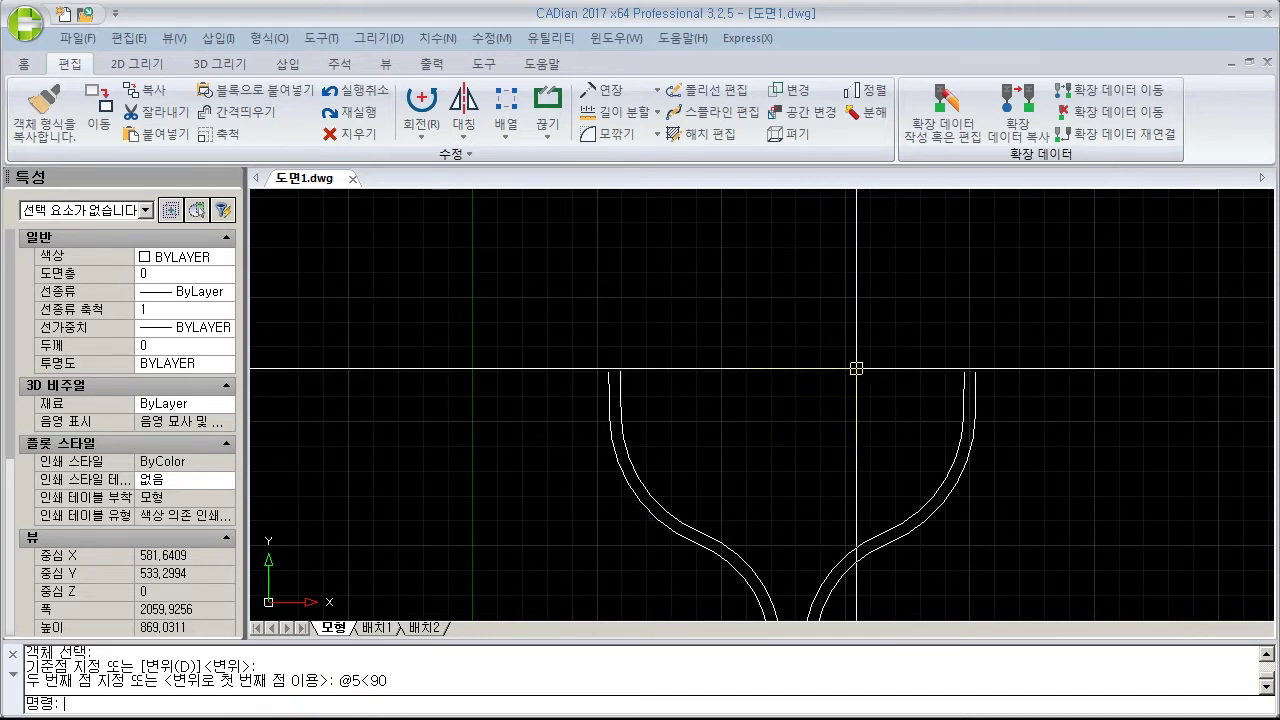
Step: Undo the stretch of the goblet's rim
text(U)
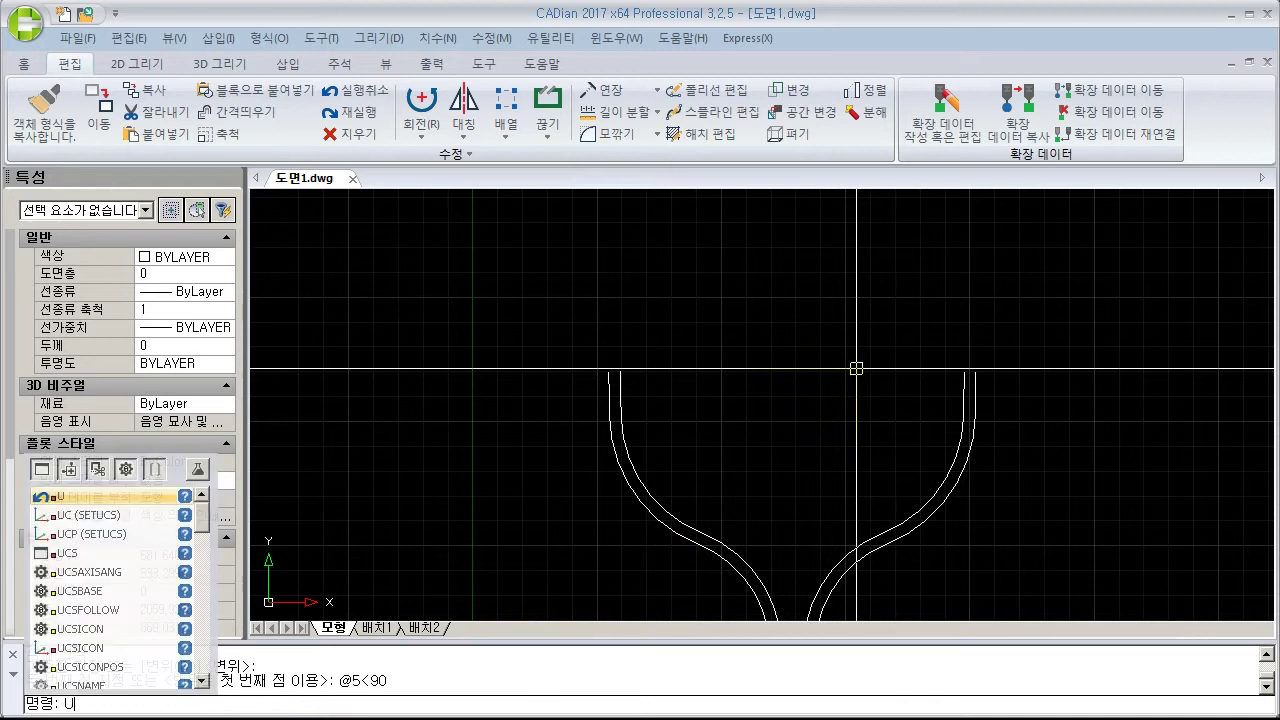
key(Return)
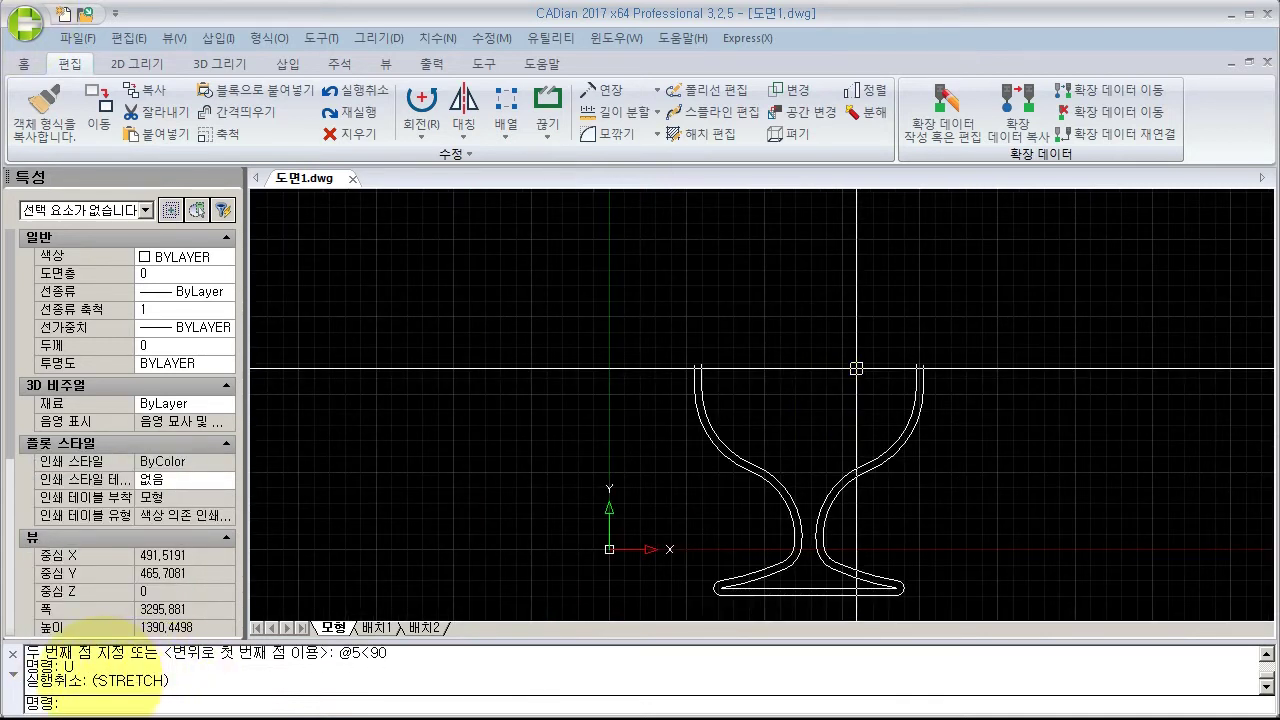
drag(97, 680, 170, 680)
scroll(837, 366, up, 2)
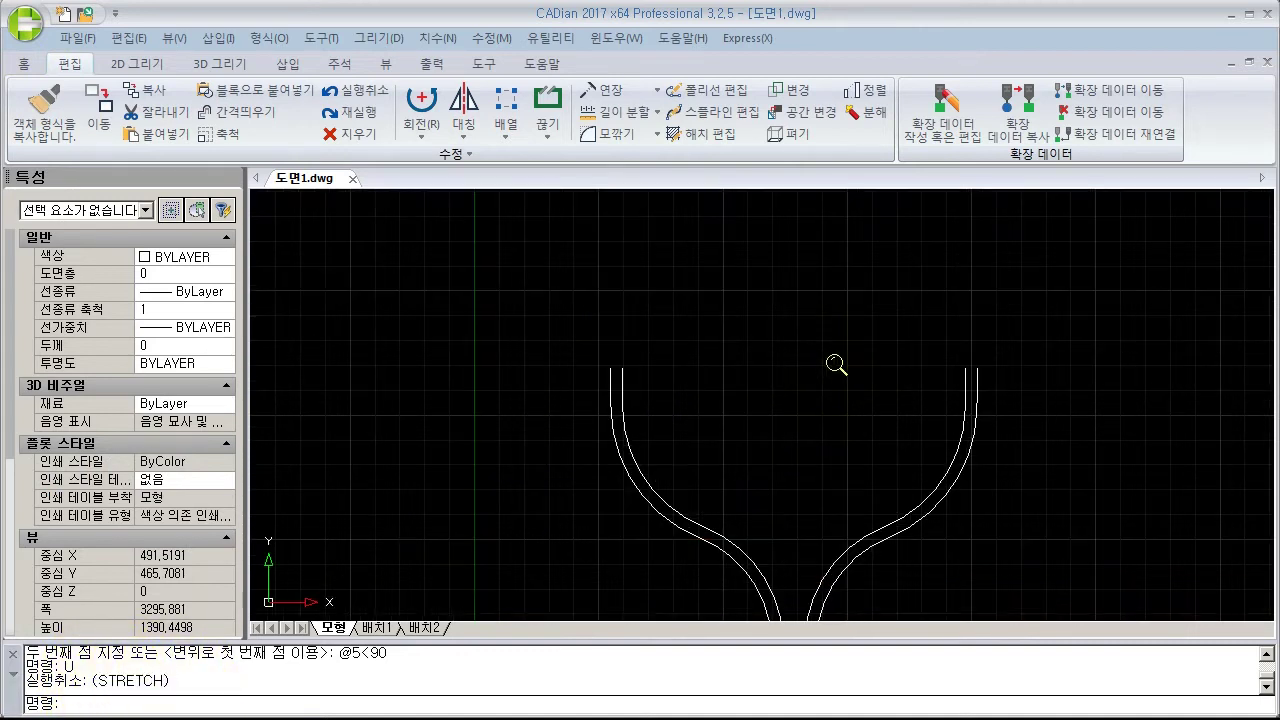
middle_drag(808, 366, 804, 384)
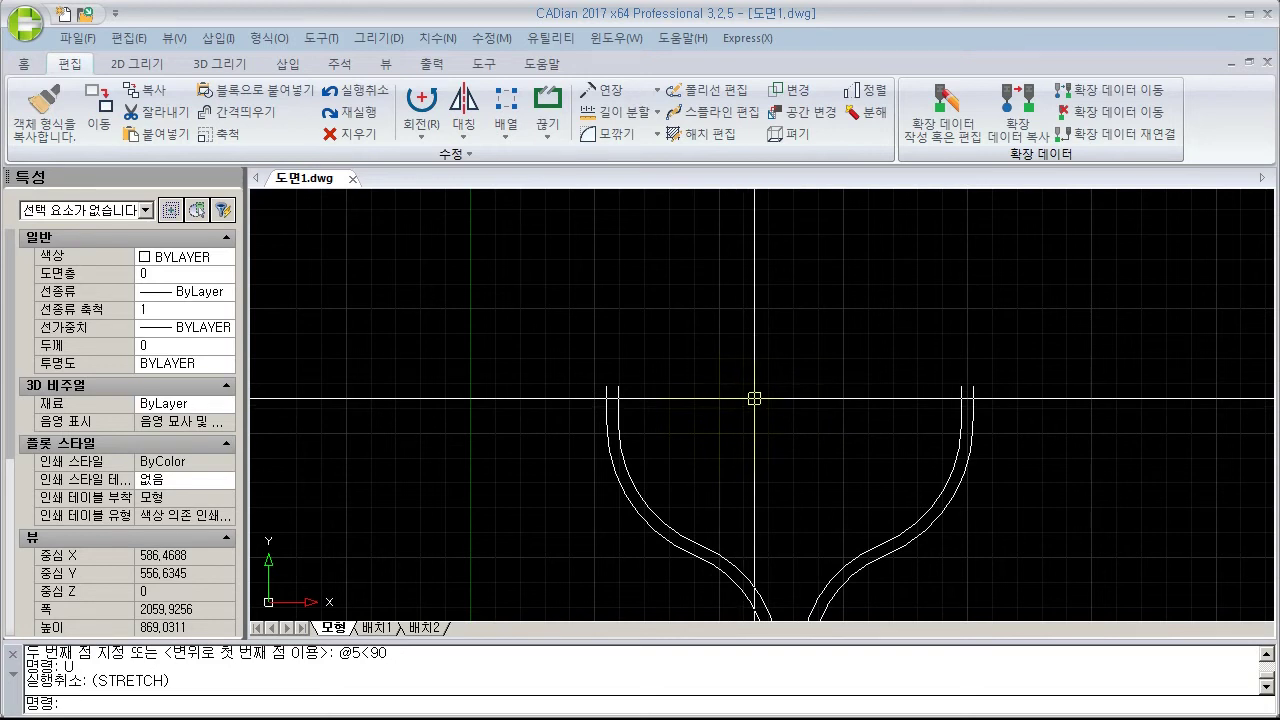
text(s)
key(Return)
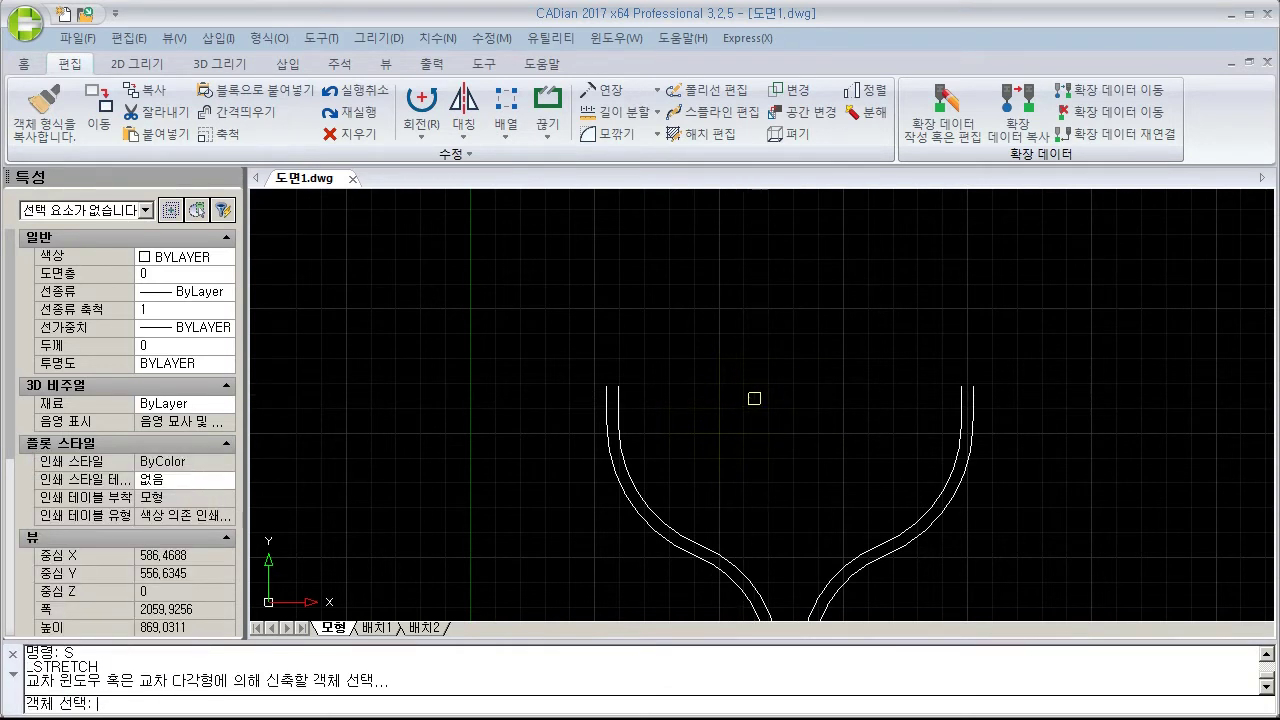
click(1045, 350)
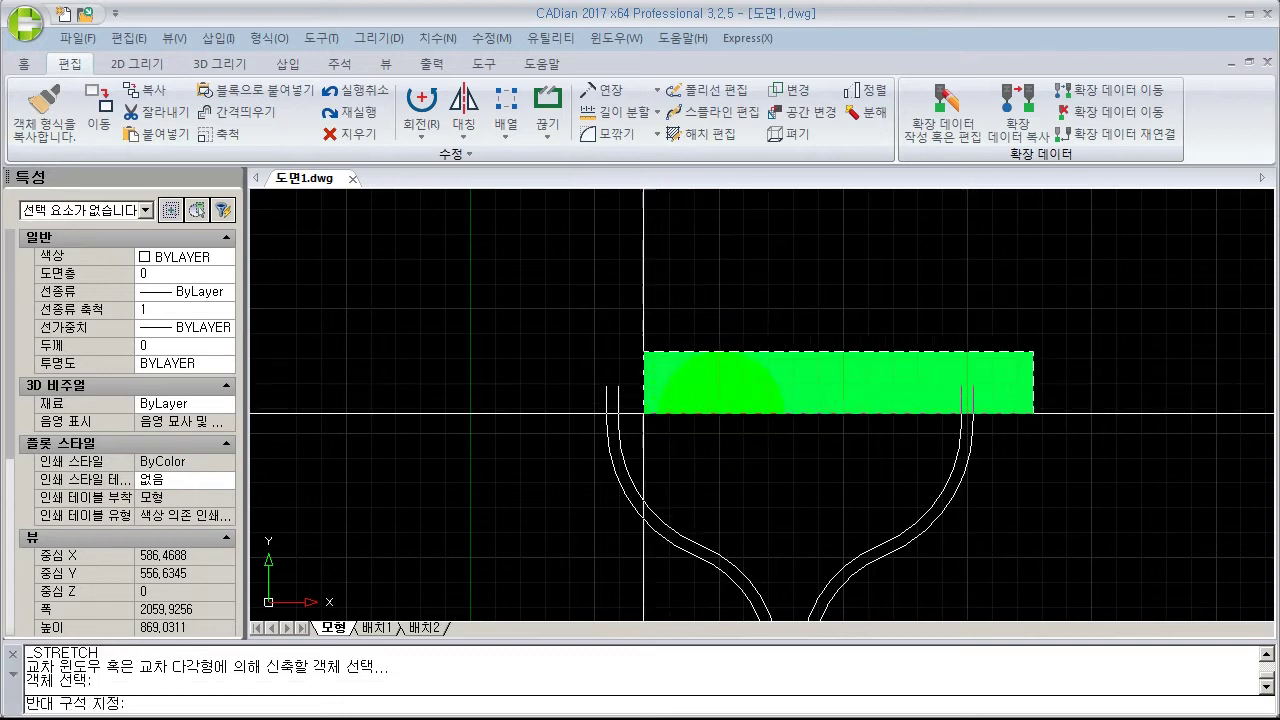
click(584, 405)
key(Return)
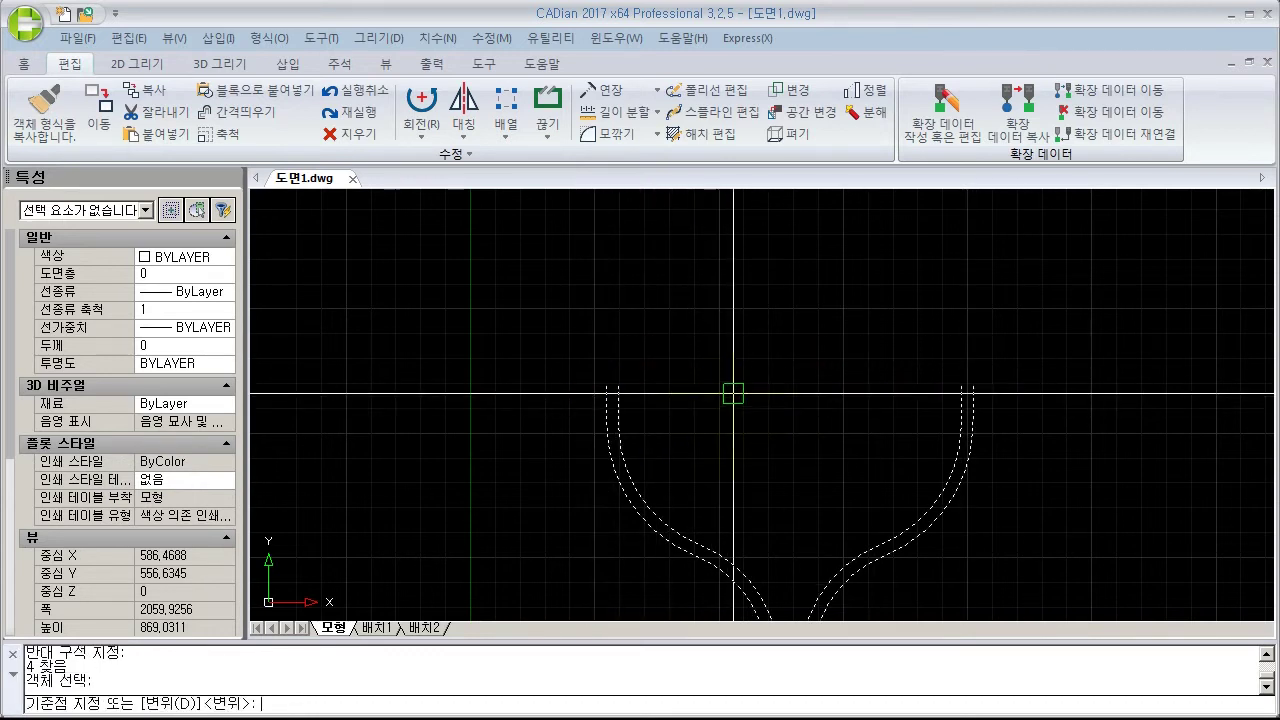
click(790, 390)
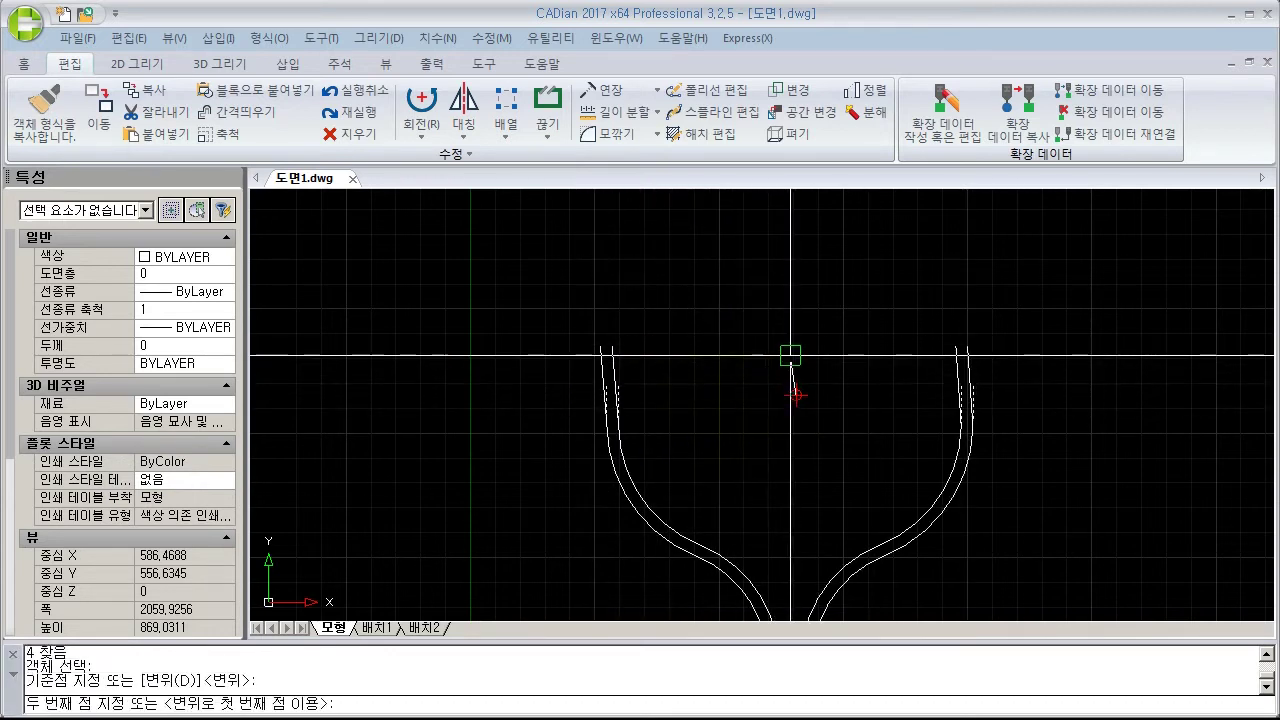
text(@50<)
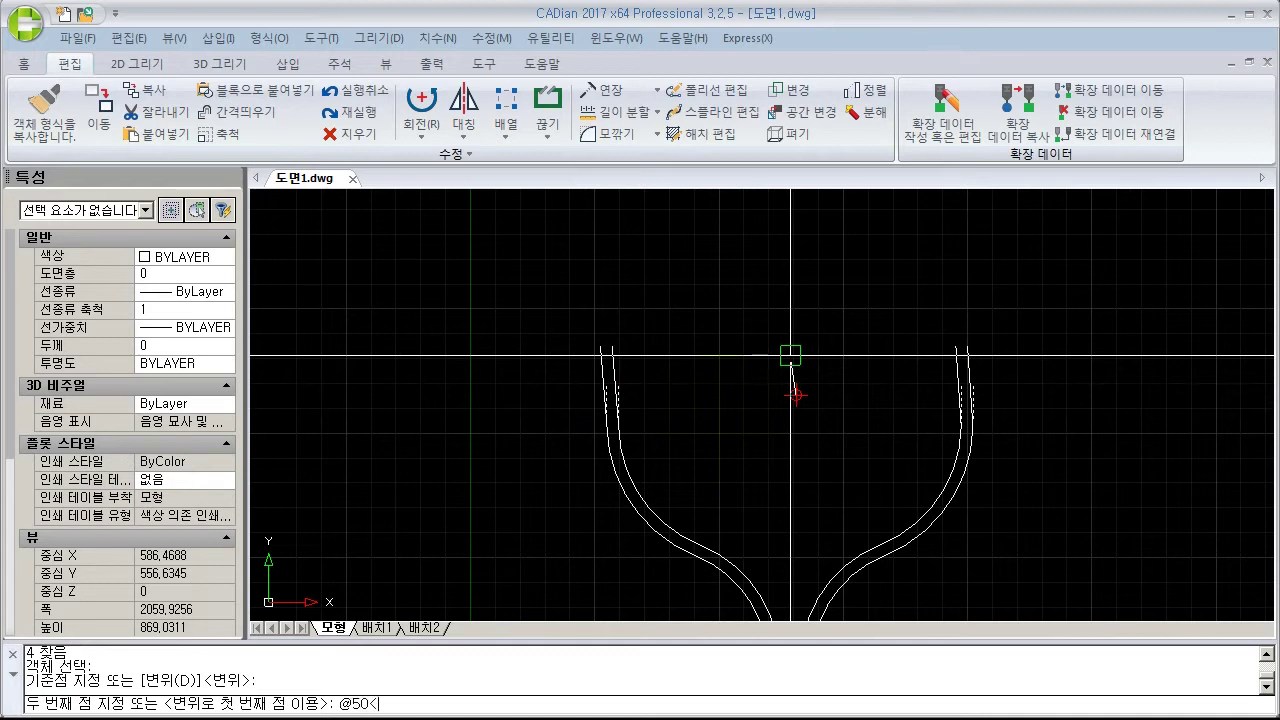
text(90)
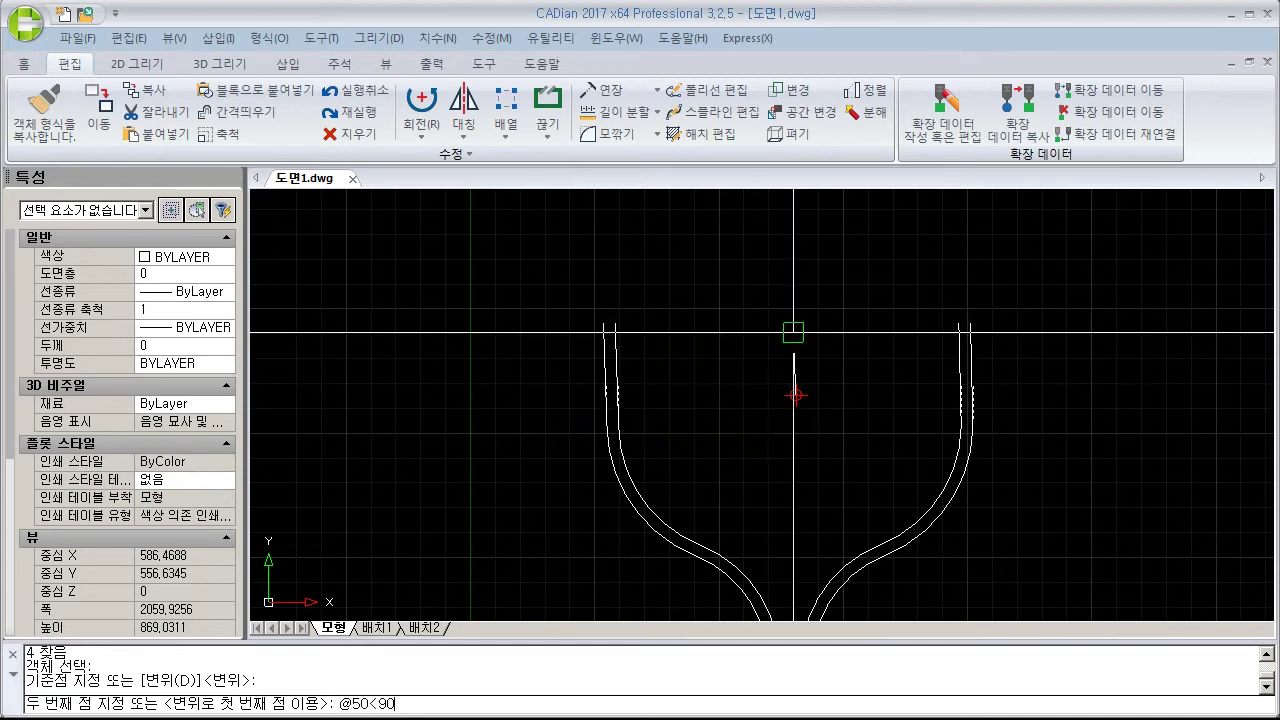
key(Return)
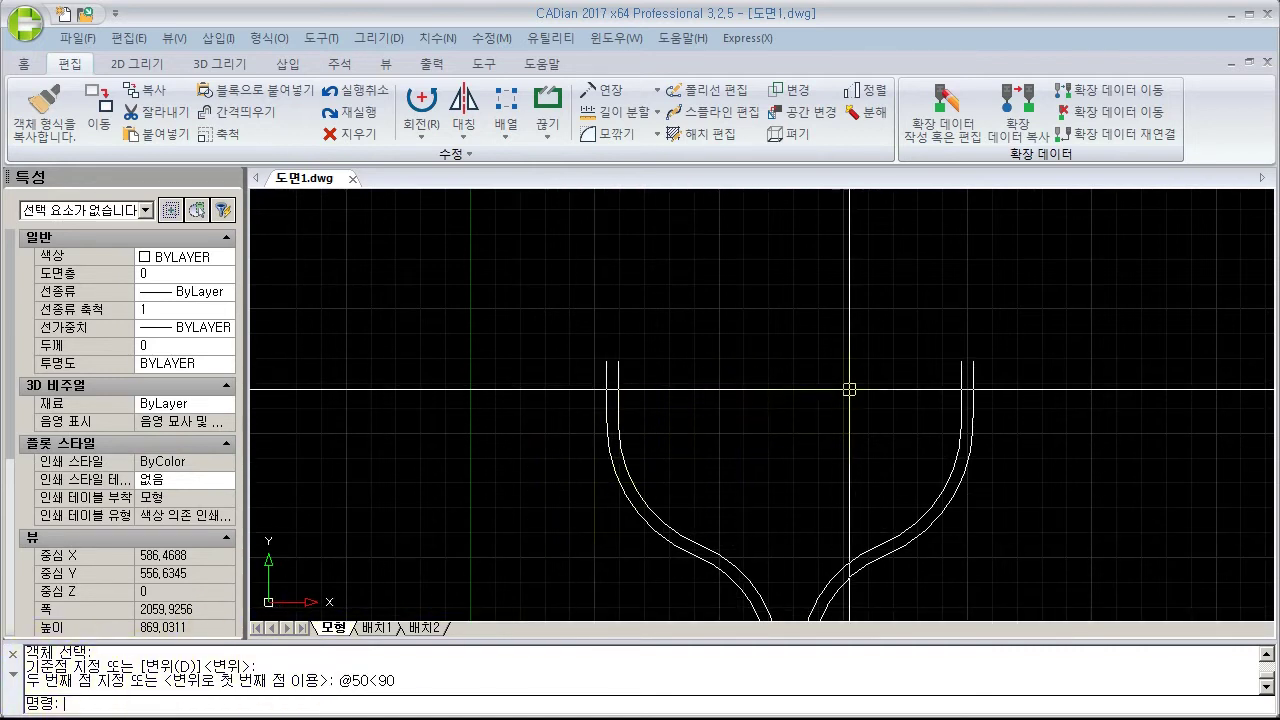
Step: Stretch the right side of the goblet's foot horizontally outward, using the foot's right inner corner as base point
scroll(806, 495, down, 4)
scroll(806, 495, up, 3)
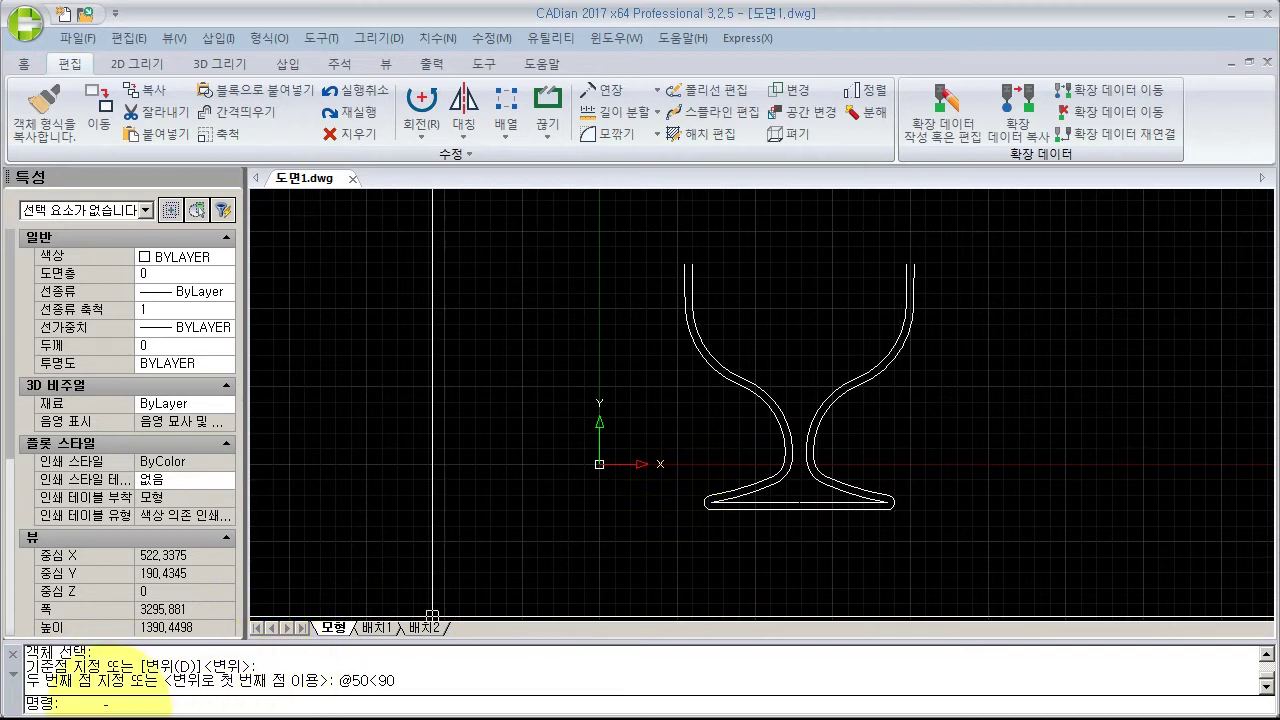
text(S)
key(Return)
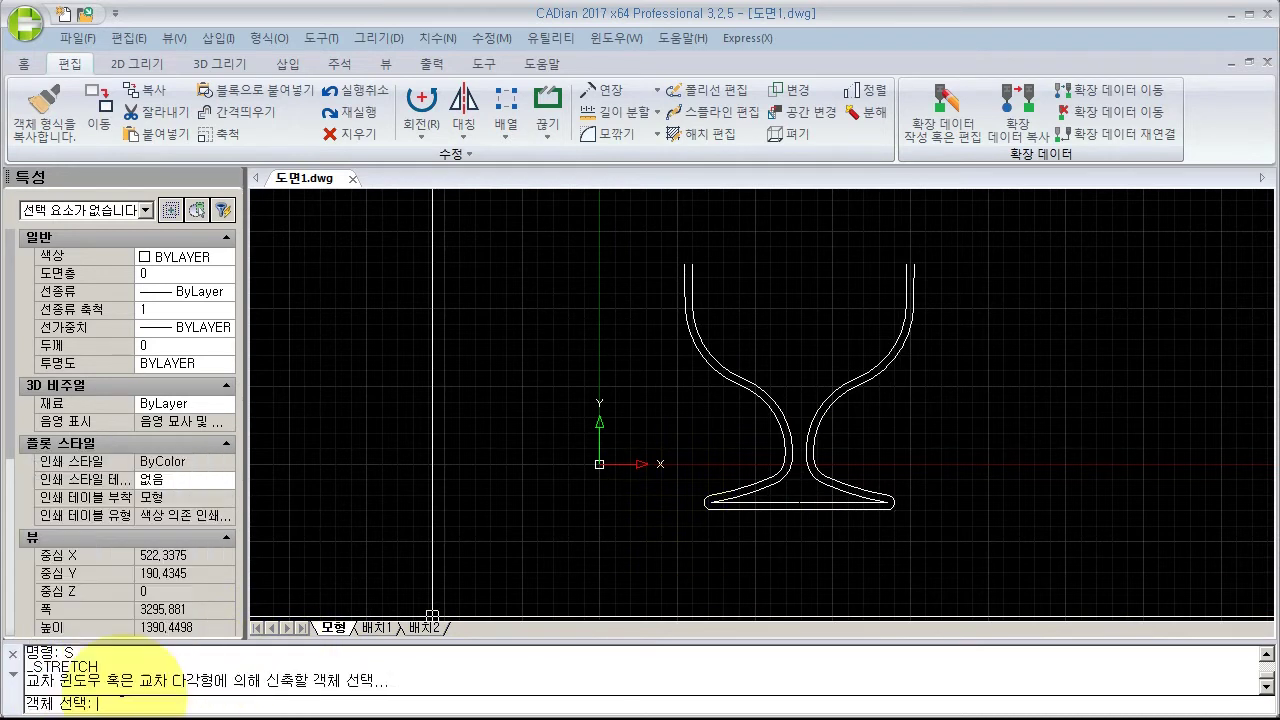
click(849, 414)
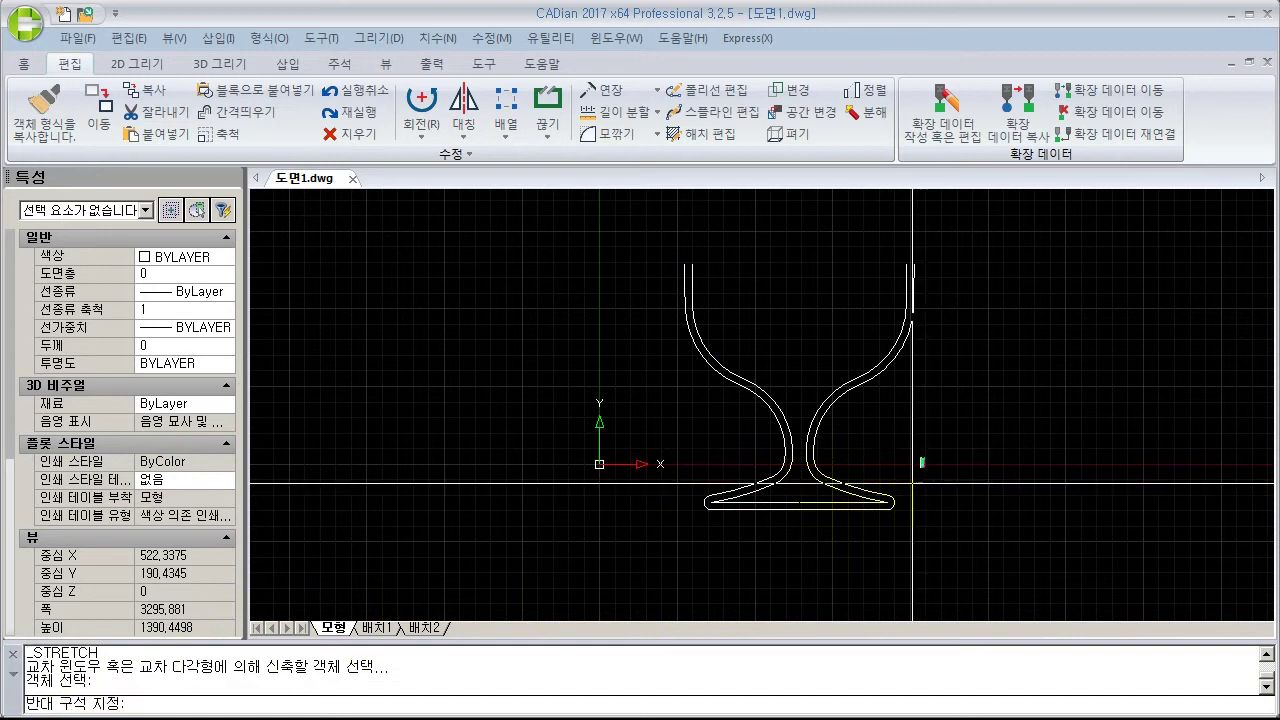
click(808, 551)
key(Return)
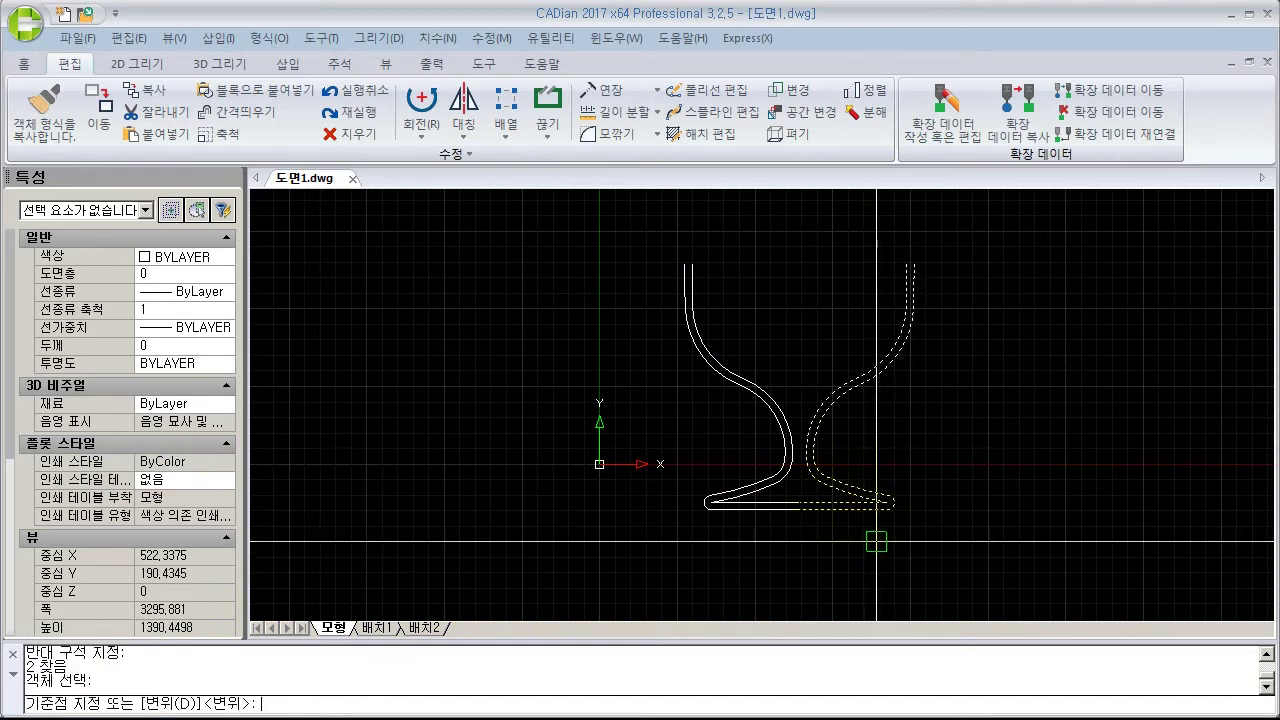
click(887, 503)
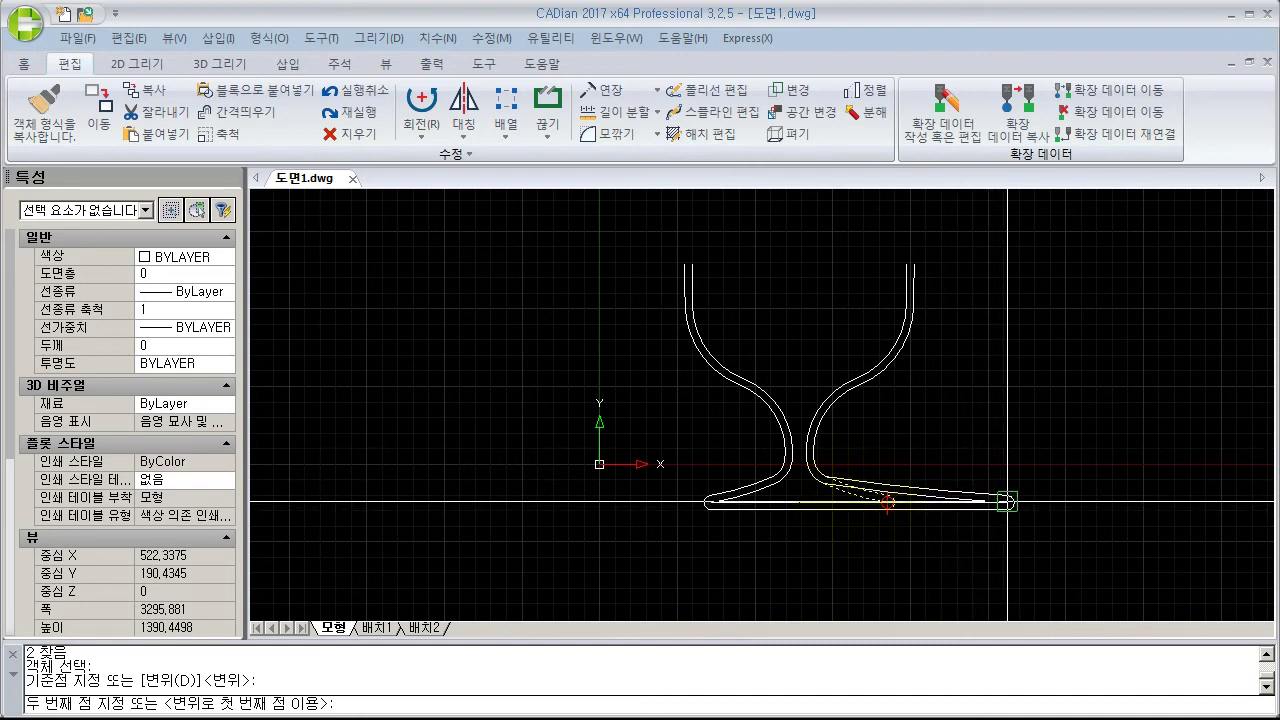
click(1006, 501)
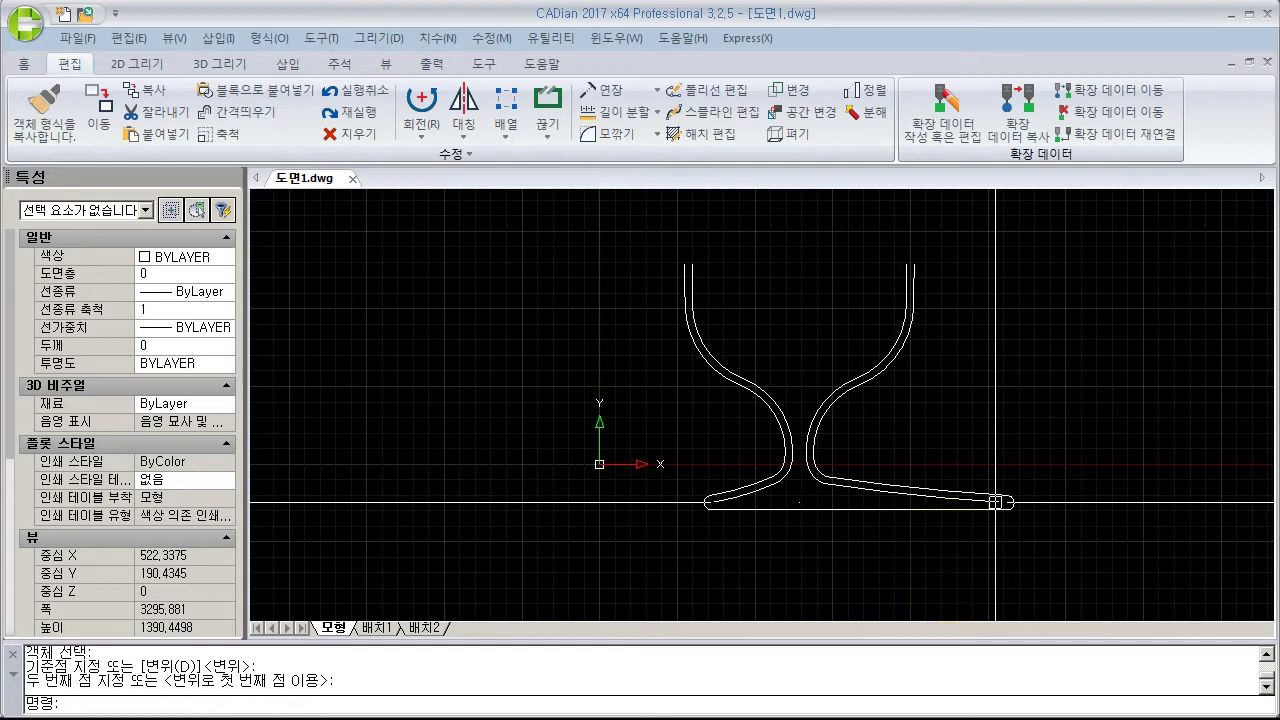
Step: Undo the stretch of the goblet's foot
text(u)
key(Return)
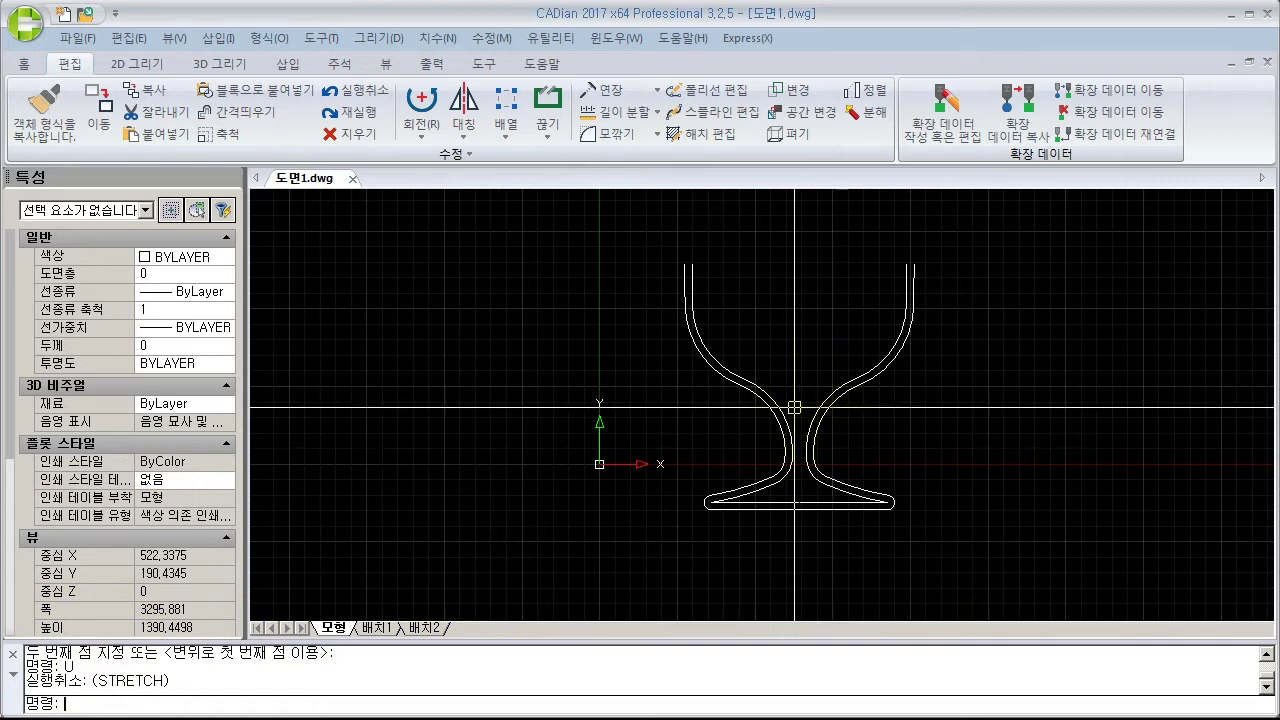
Step: Select the goblet's right half and grip-stretch its inner wall's upper end down onto the same wall with the NEA snap
middle_drag(630, 387, 608, 459)
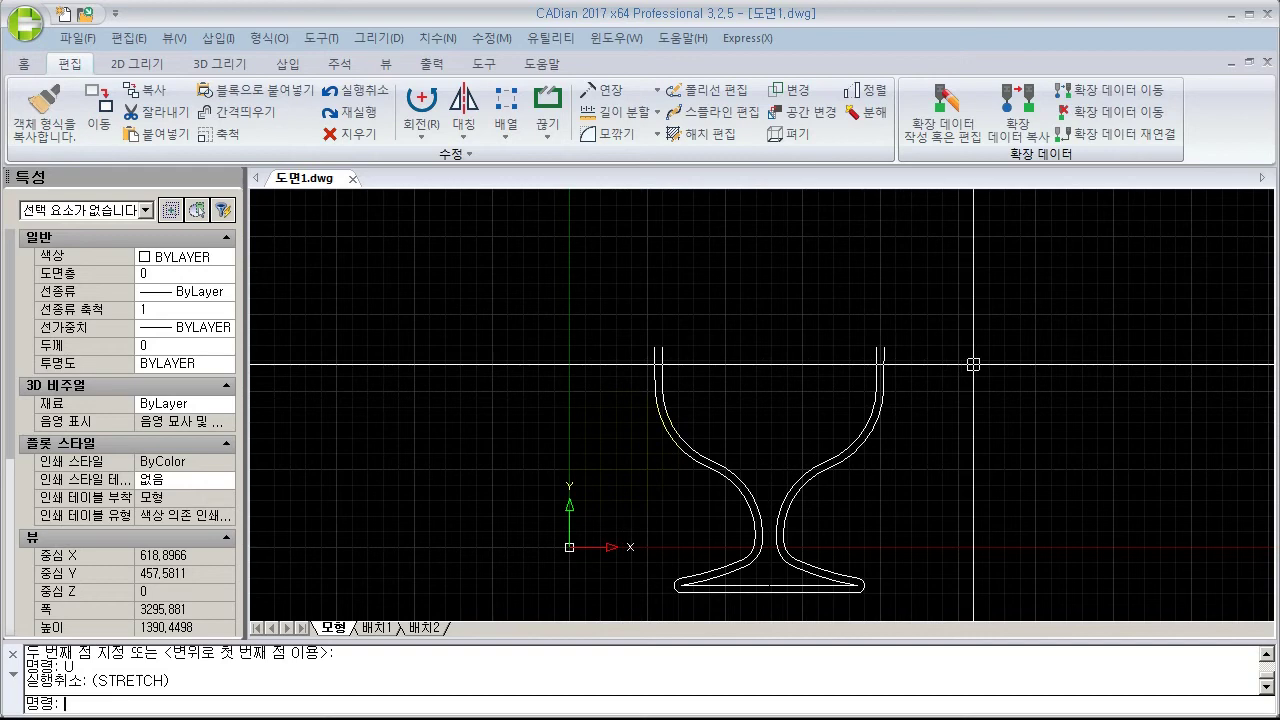
click(857, 366)
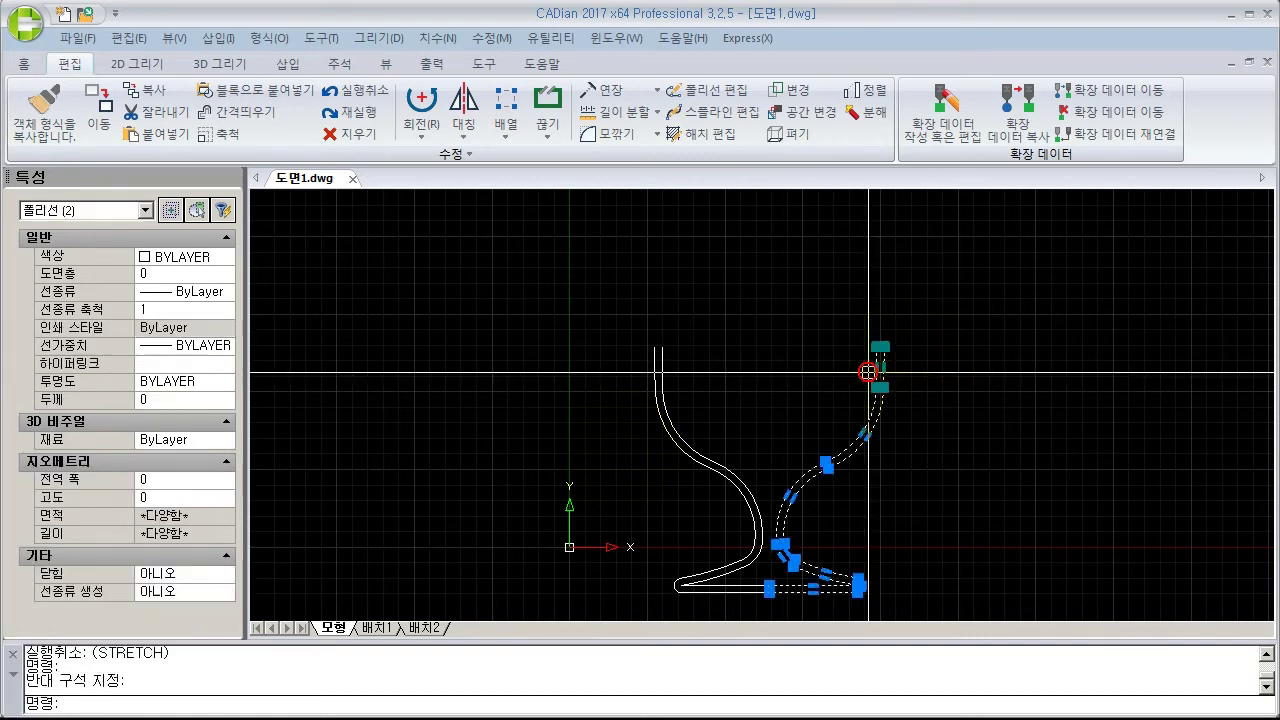
scroll(880, 360, up, 5)
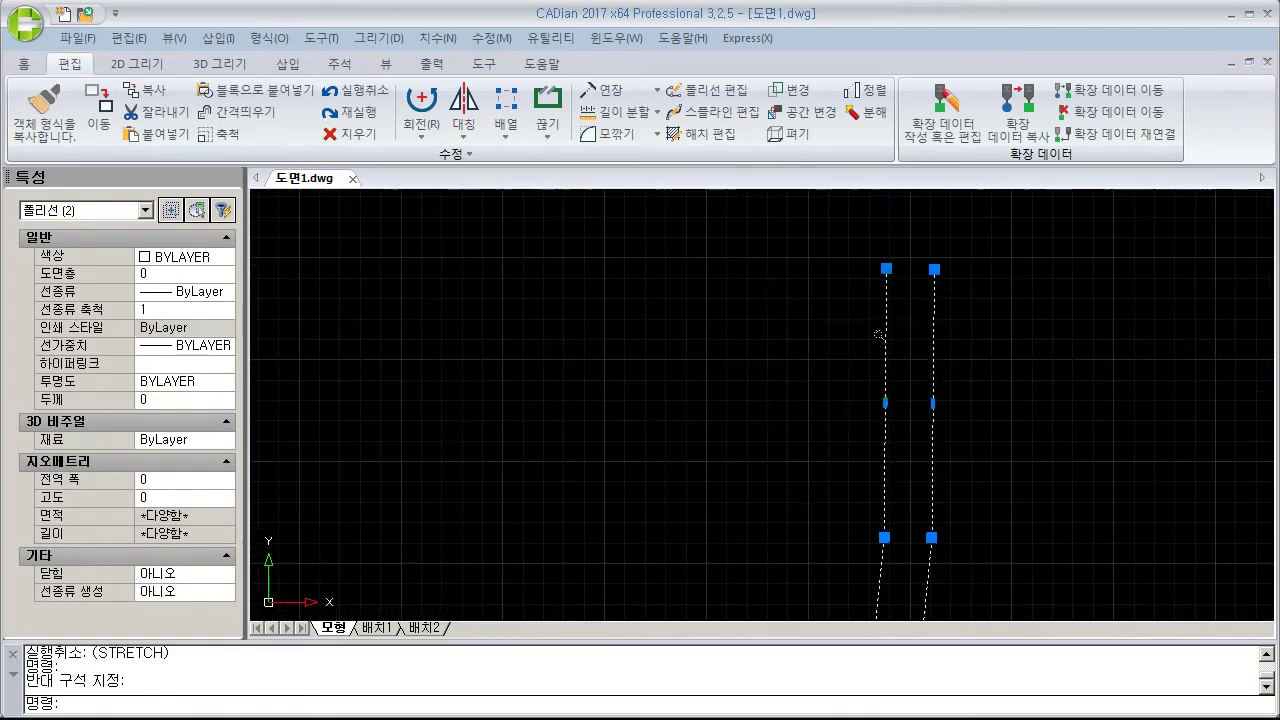
click(886, 269)
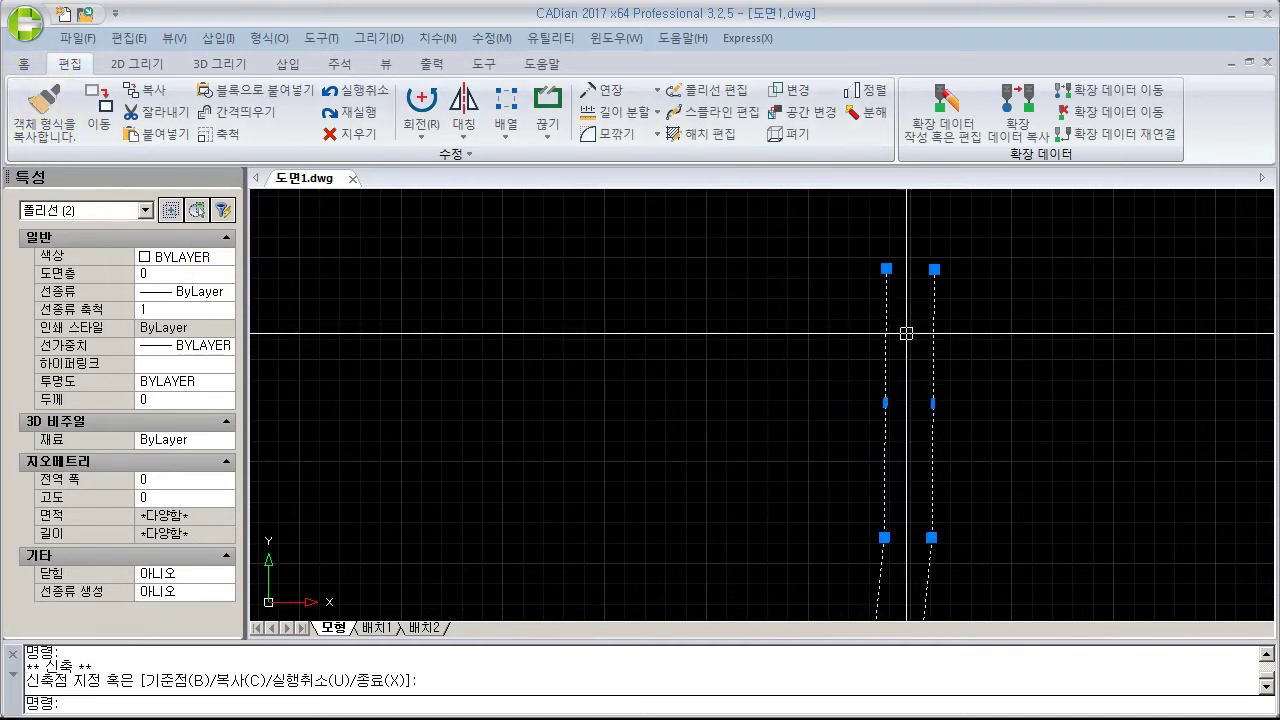
click(887, 268)
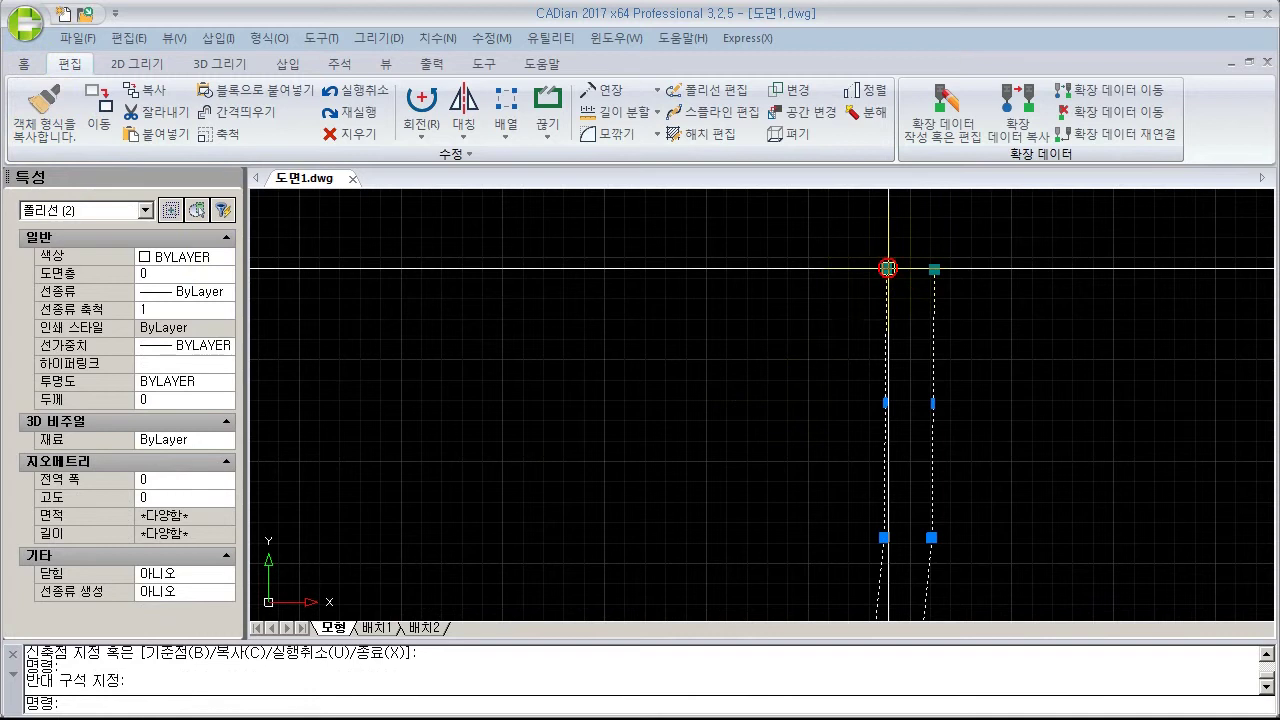
click(886, 268)
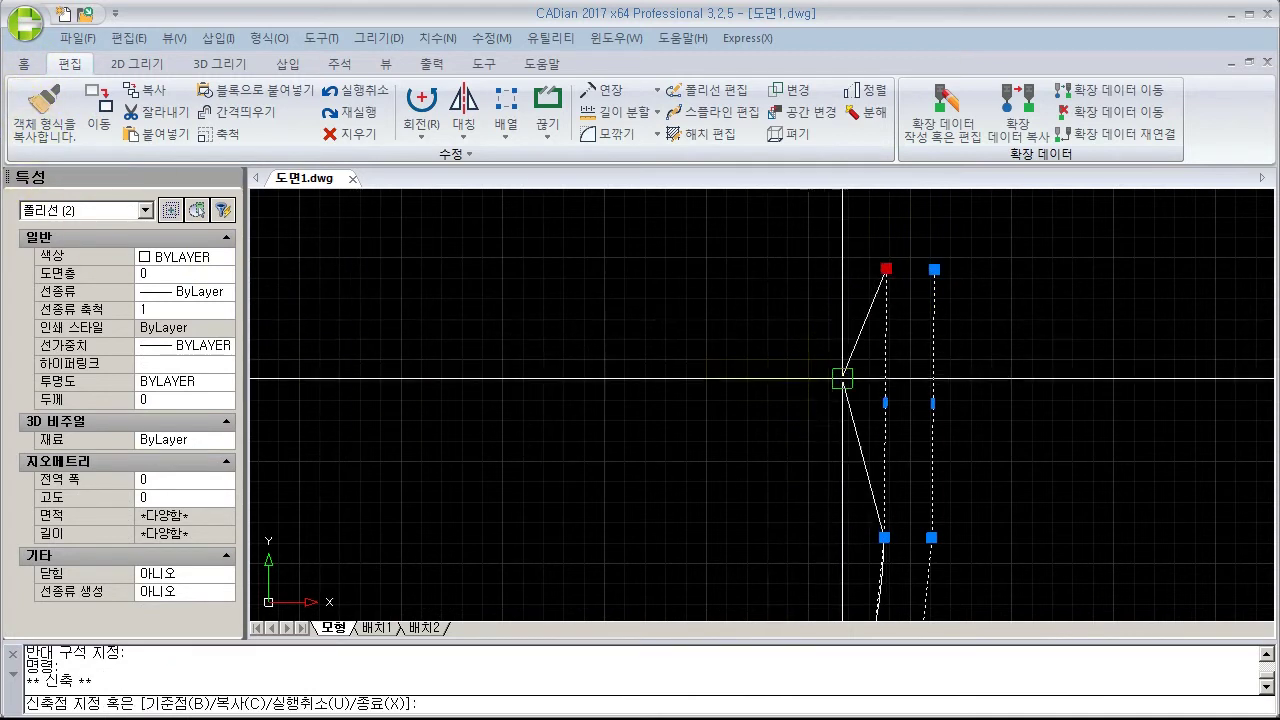
scroll(840, 371, up, 2)
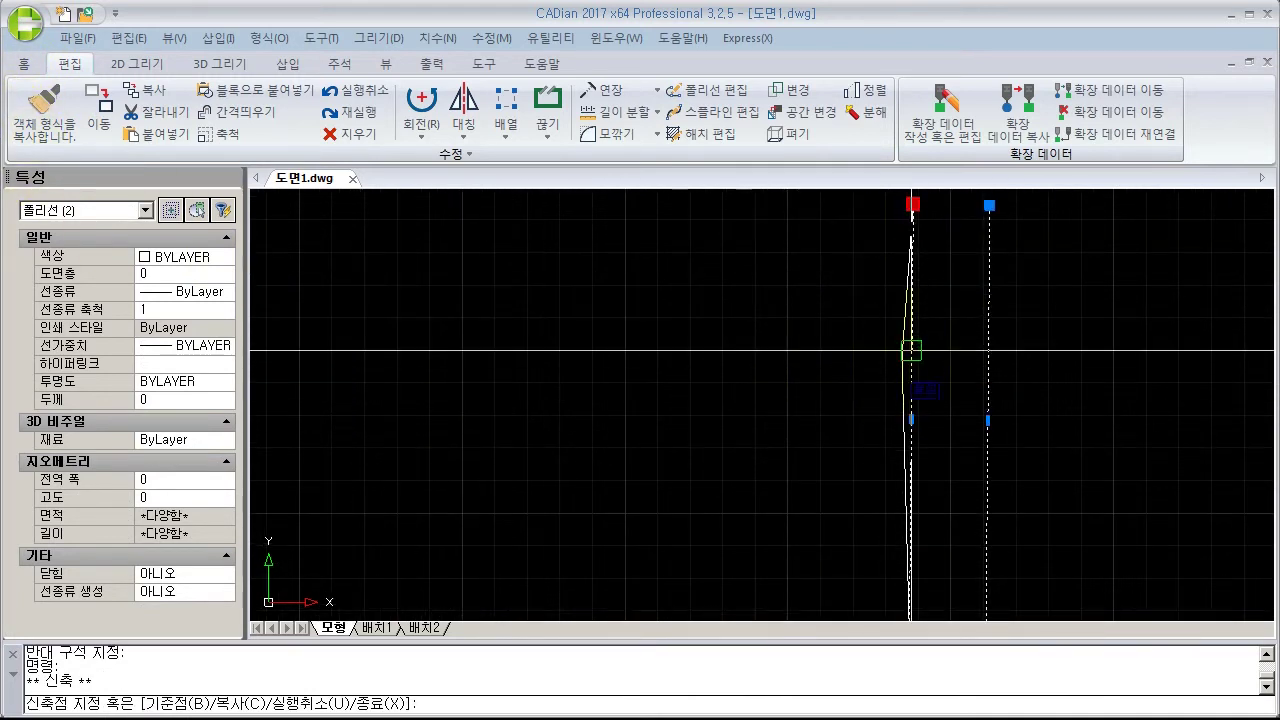
text(nea)
key(Return)
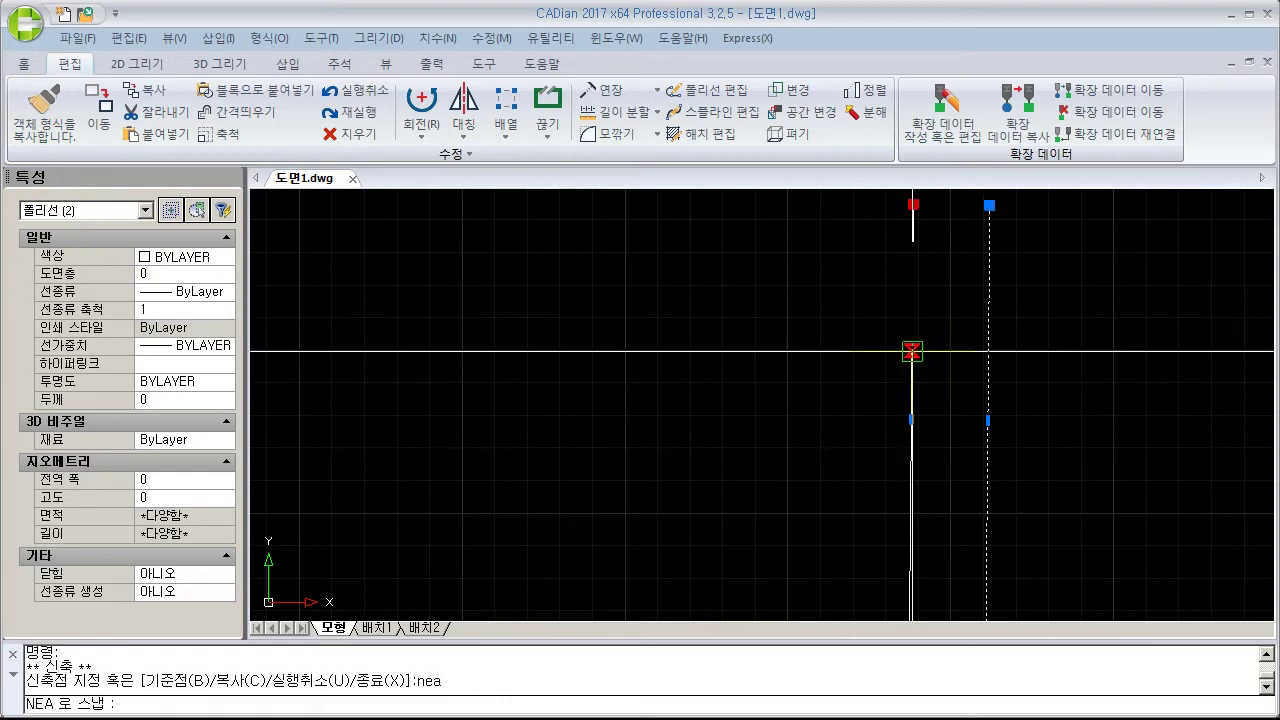
click(911, 352)
Step: Grip-stretch the upper end of the right half's outer wall down along the wall using the NEA snap, and clear the selection
scroll(802, 380, down, 2)
middle_drag(802, 380, 755, 375)
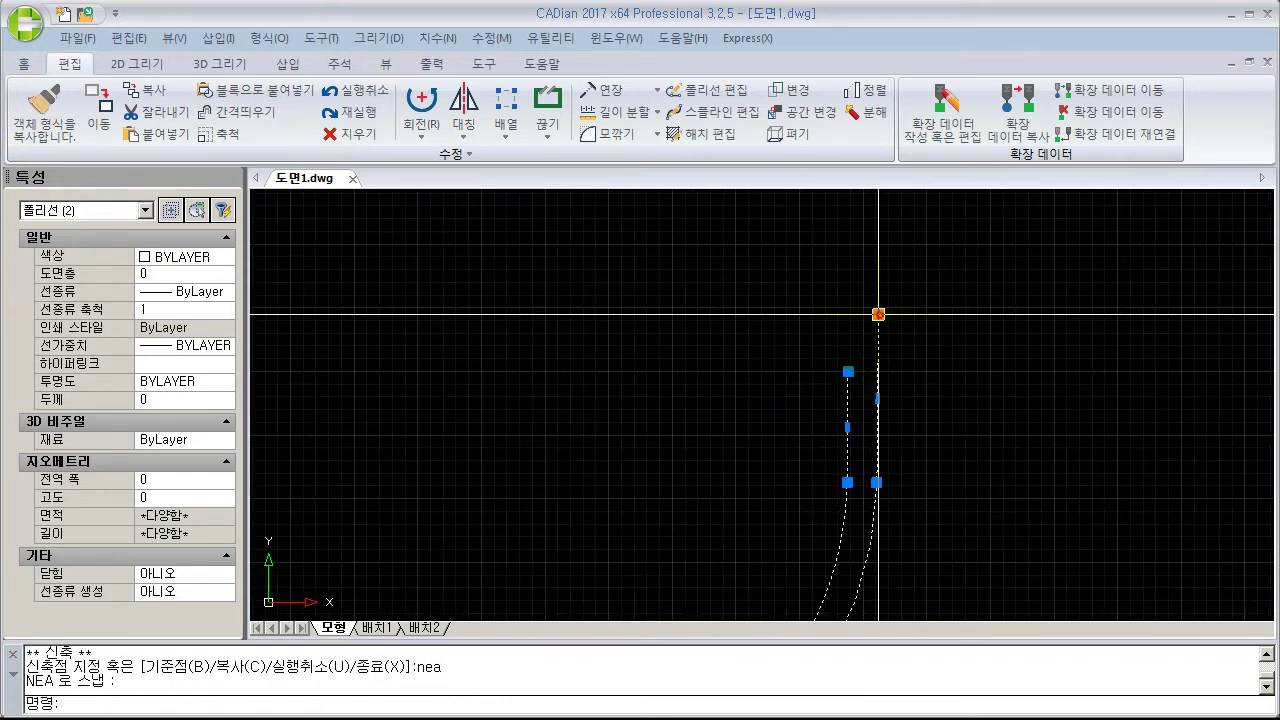
click(874, 267)
text(nea)
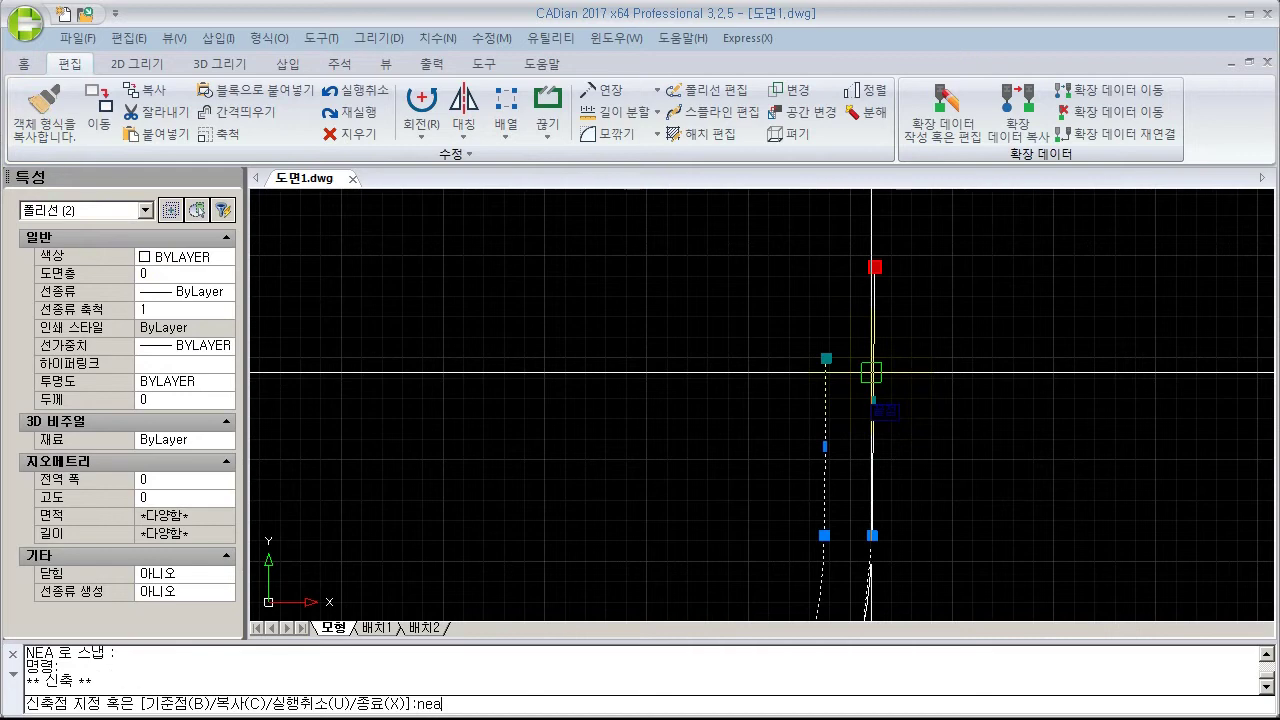
key(Return)
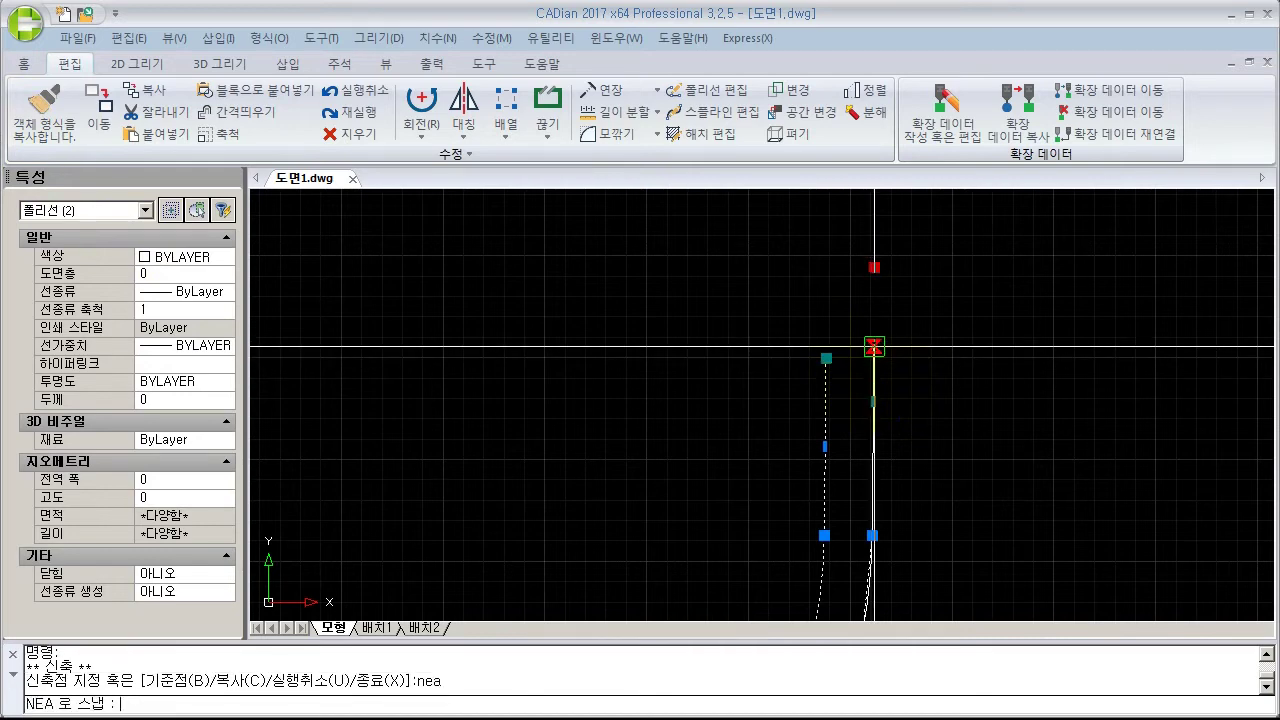
click(873, 346)
scroll(710, 402, down, 5)
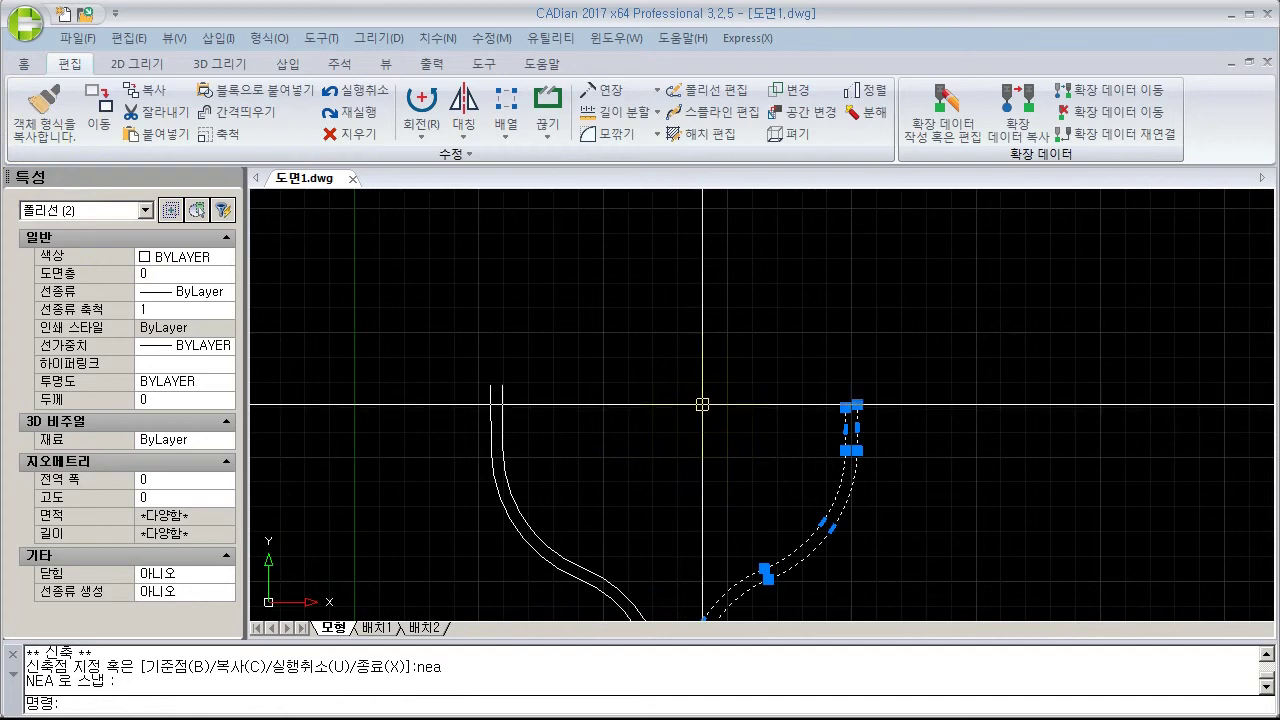
key(Escape)
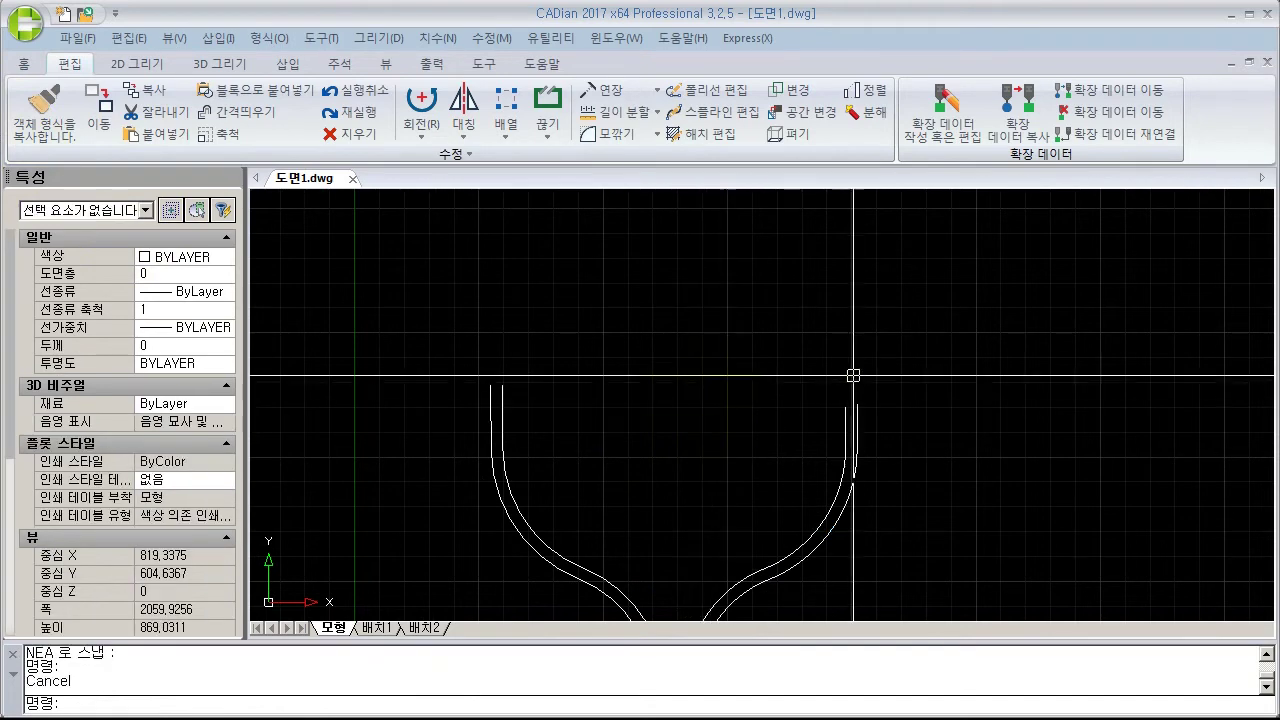
Step: Undo both grip edits on the right half's upper wall ends
right_click(724, 334)
key(Return)
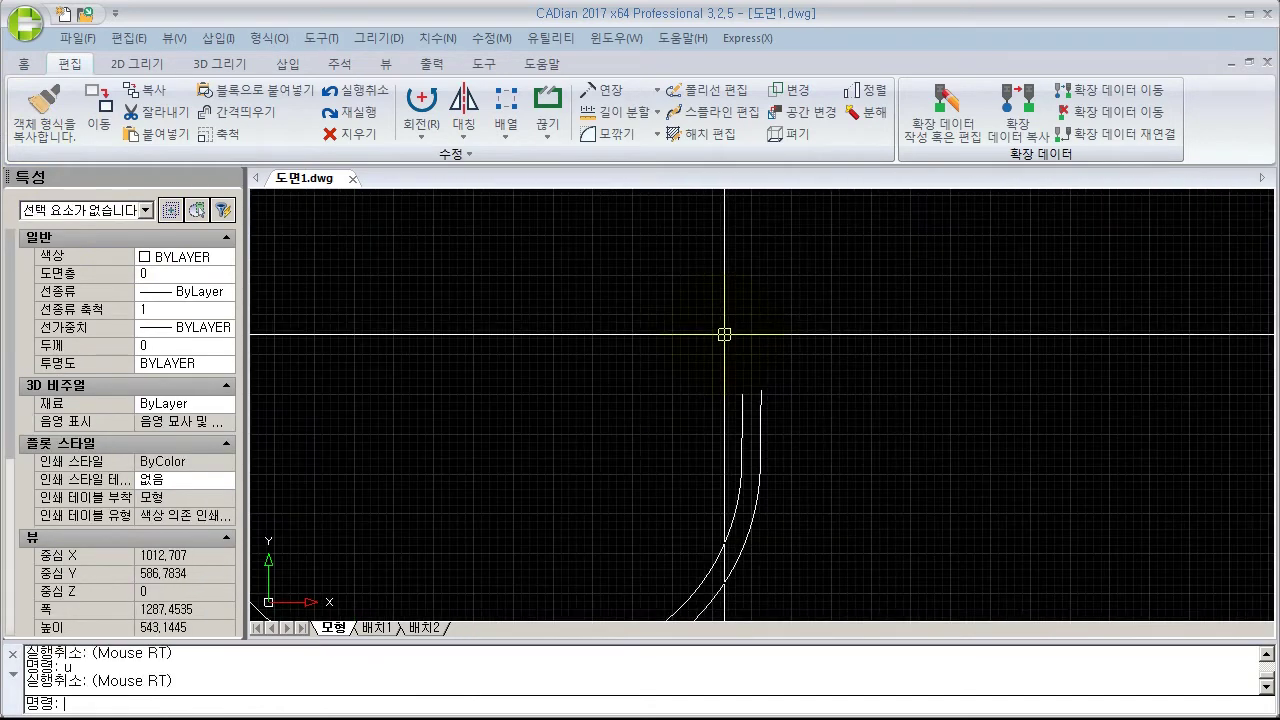
text(u)
key(Return)
key(Return)
key(Return)
key(Return)
key(Return)
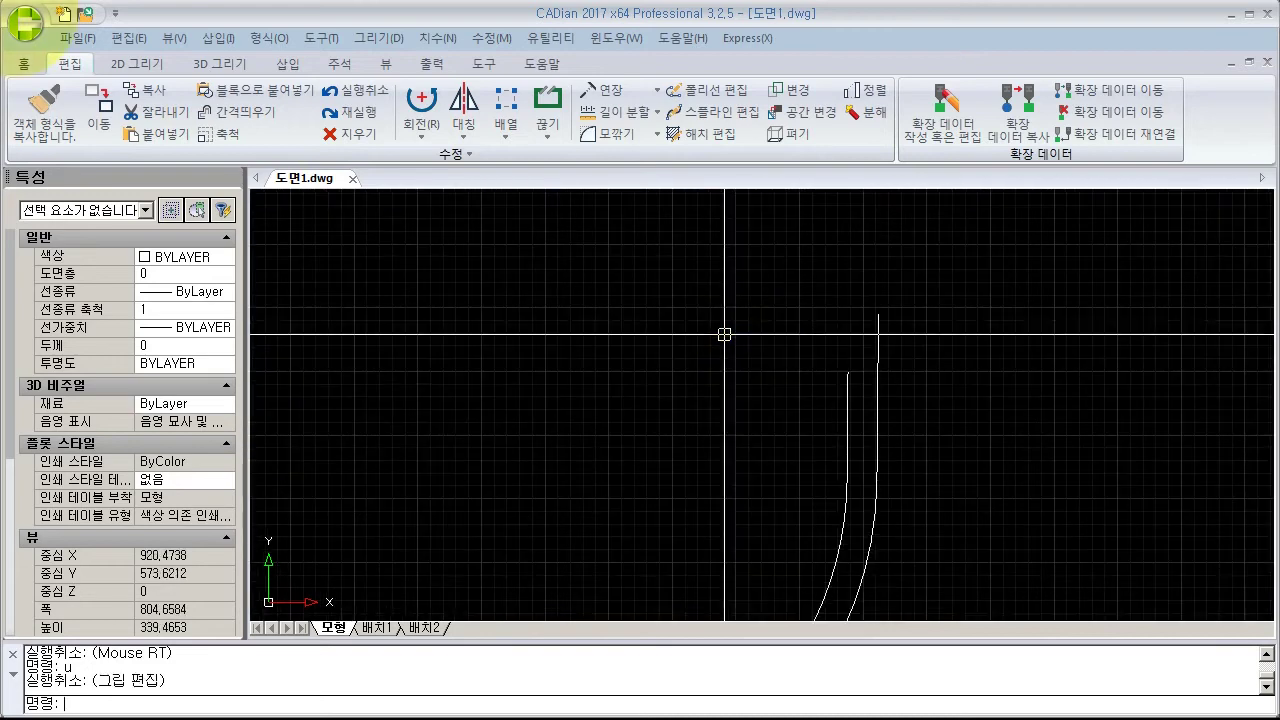
Step: Draw a horizontal line about 1245 units long across both goblet halves, slightly below the upper wall ends
scroll(724, 334, down, 6)
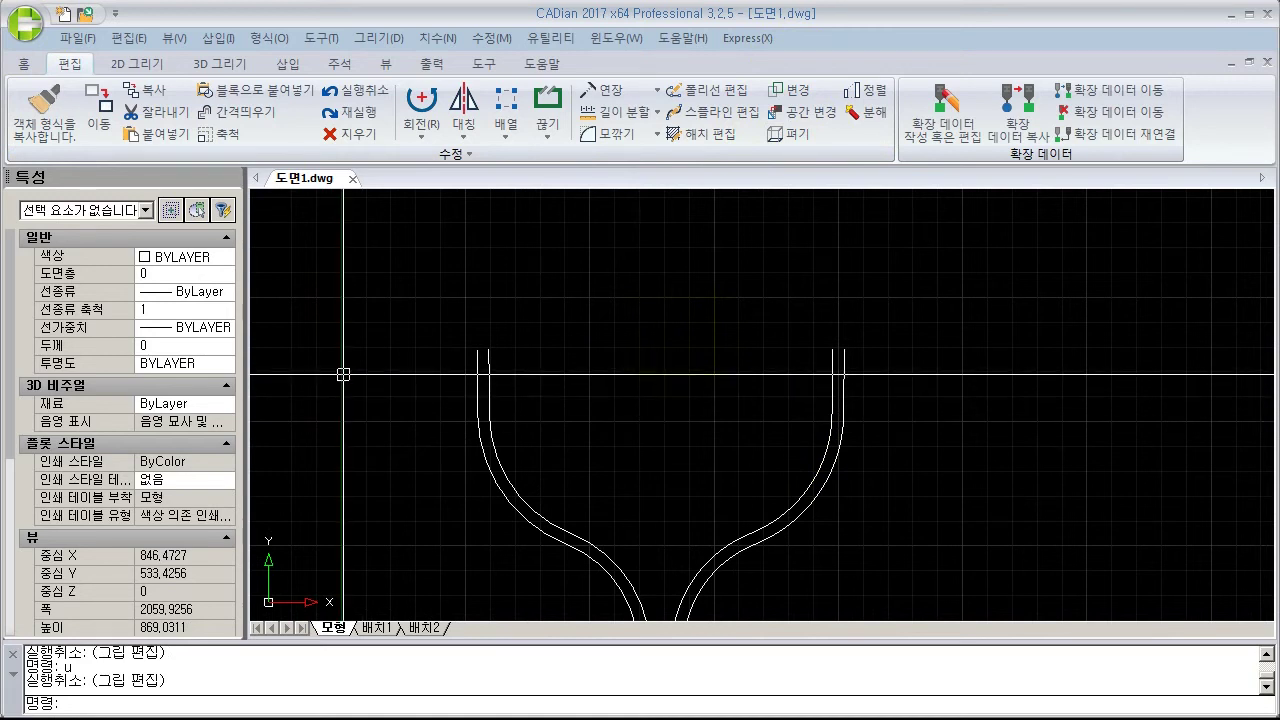
text(l)
key(Return)
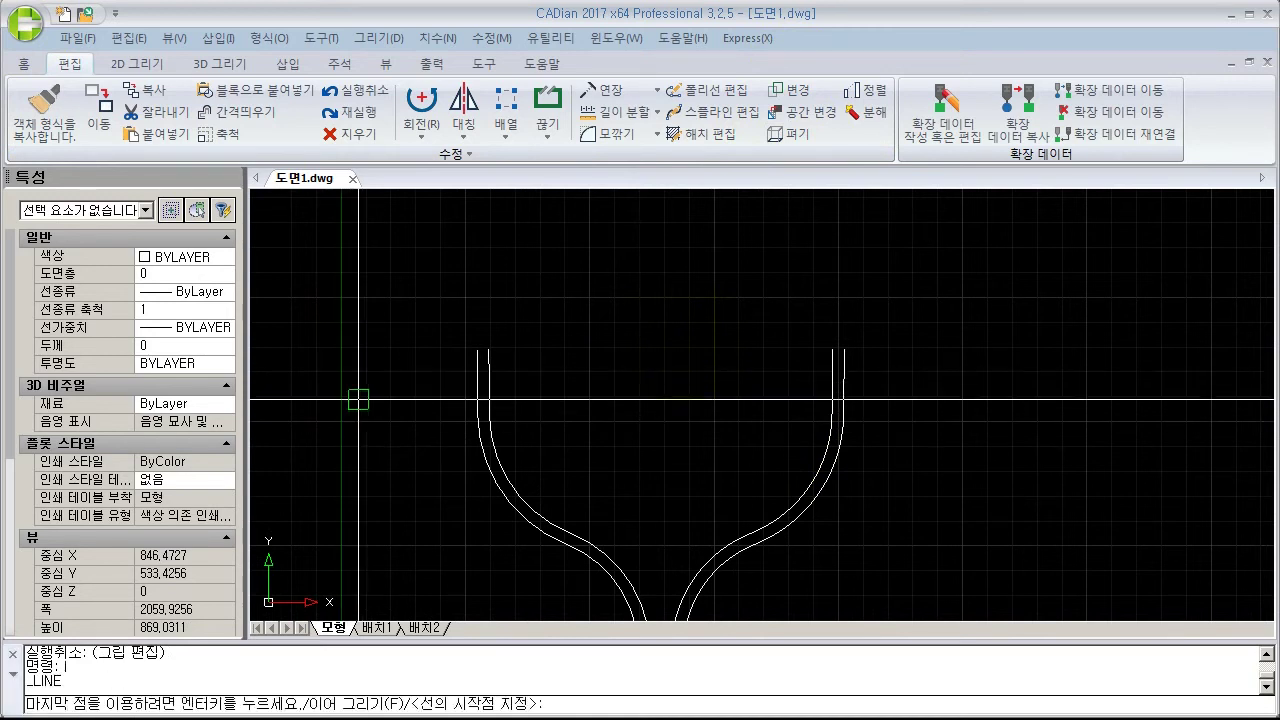
click(365, 381)
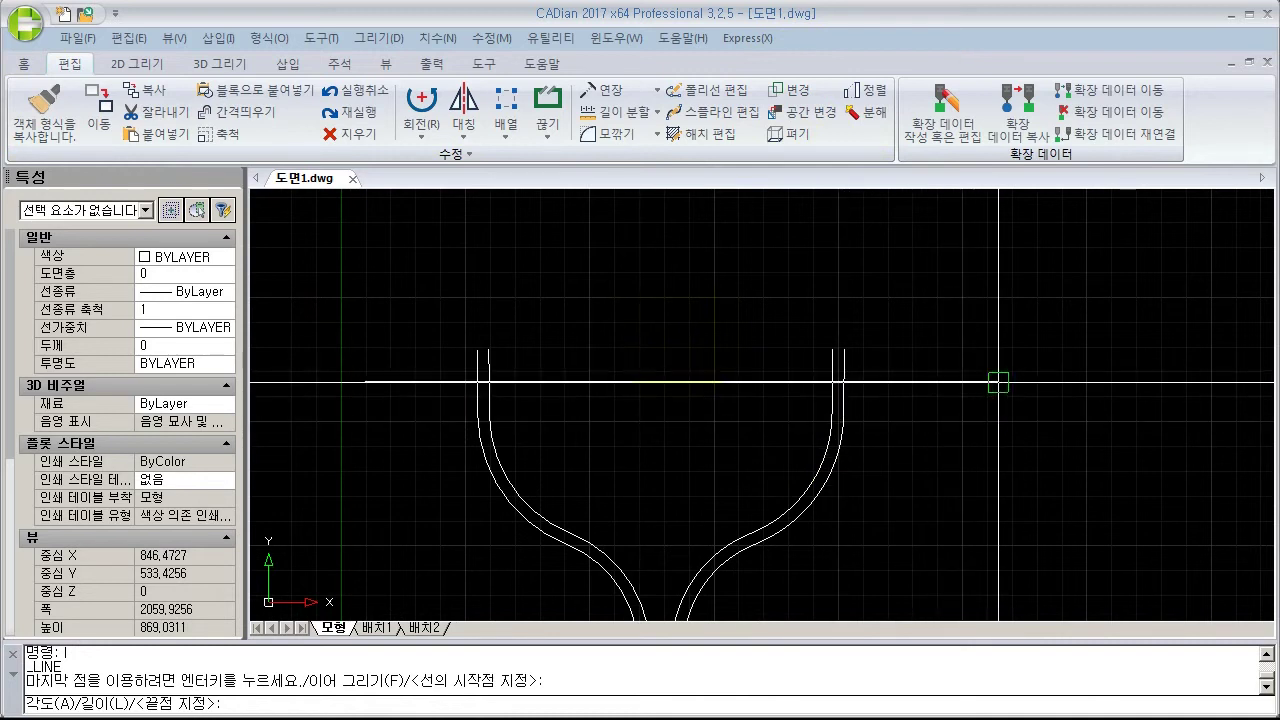
click(983, 381)
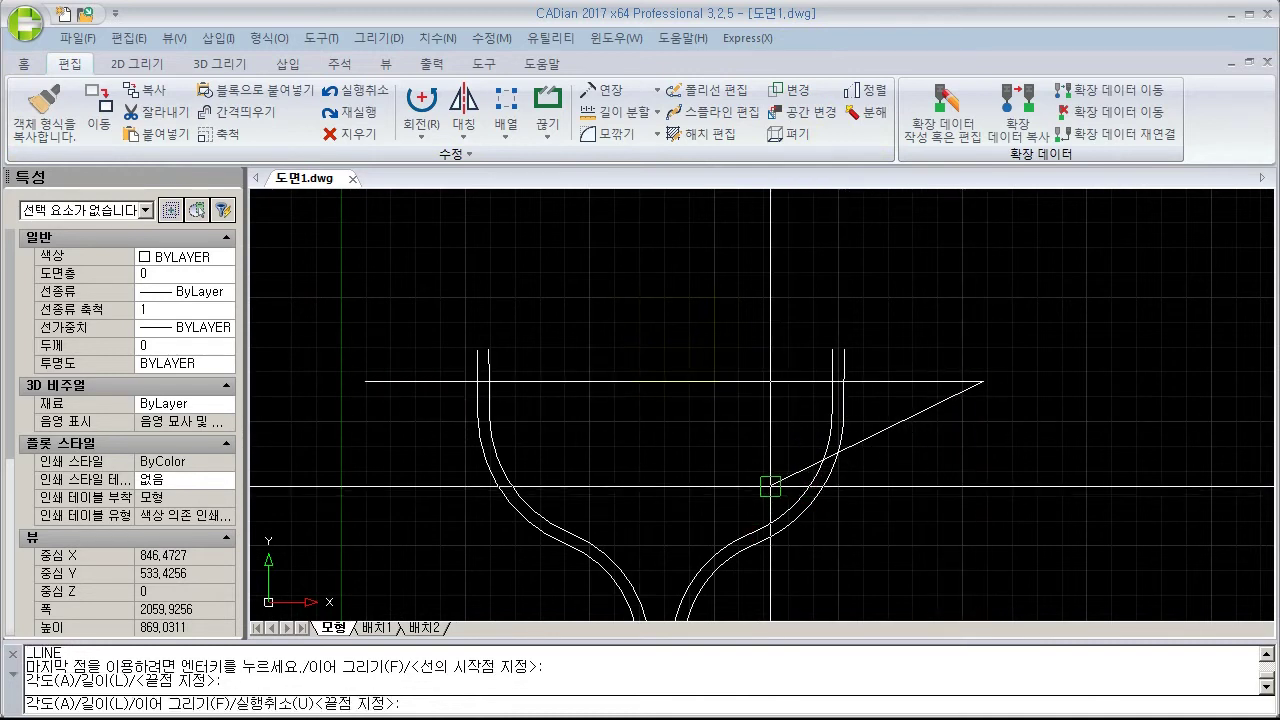
key(Escape)
key(Escape)
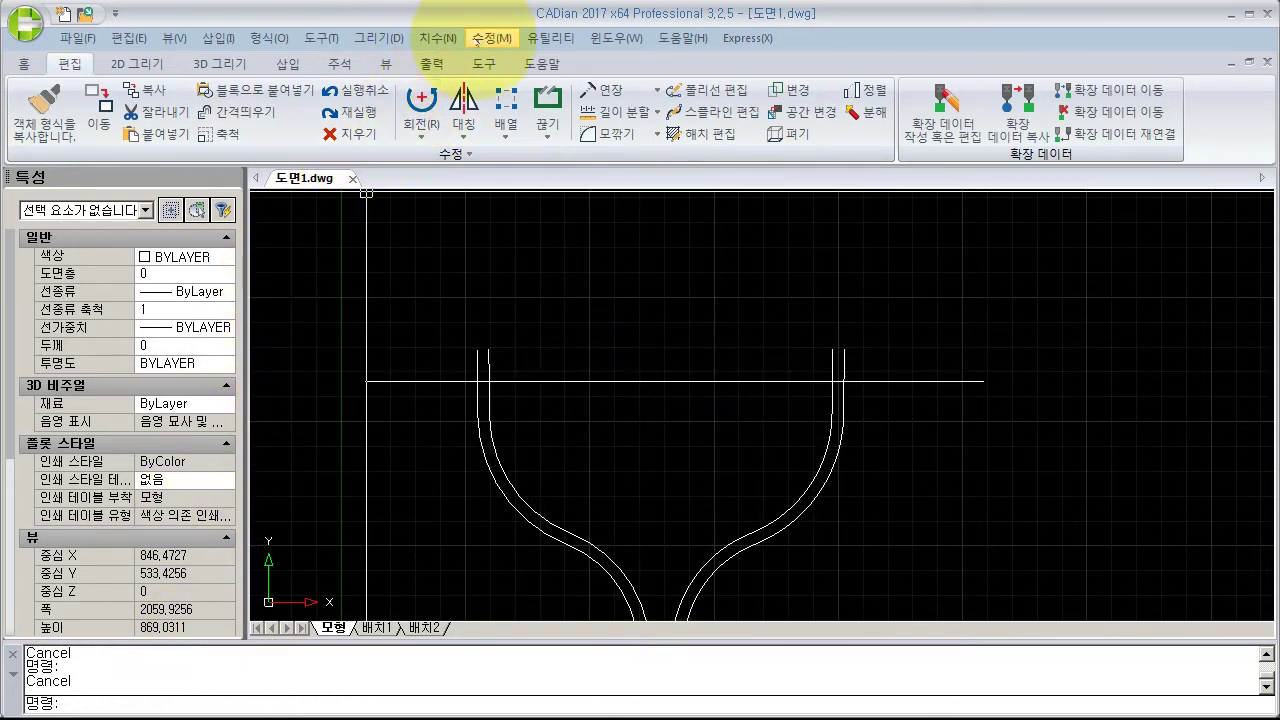
Step: Trim the goblet's wall ends above the horizontal line, using the line and all wall polylines as cutting edges
click(478, 38)
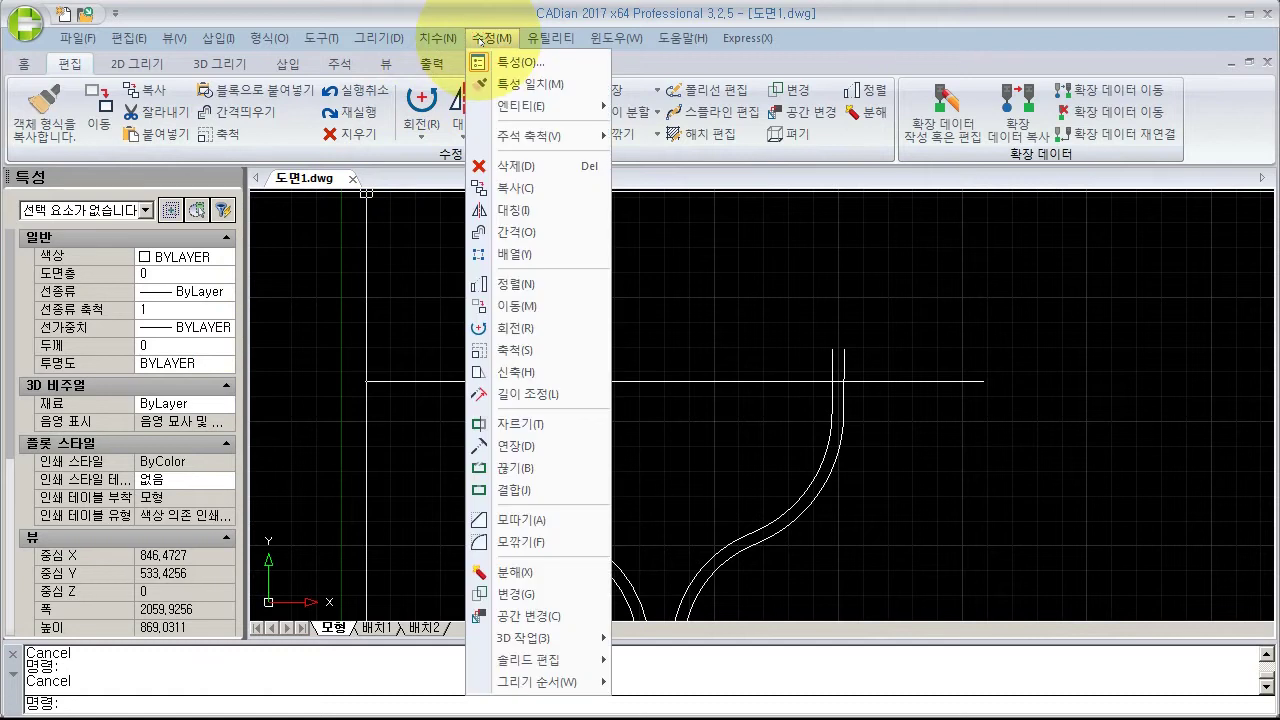
click(531, 425)
drag(70, 681, 106, 681)
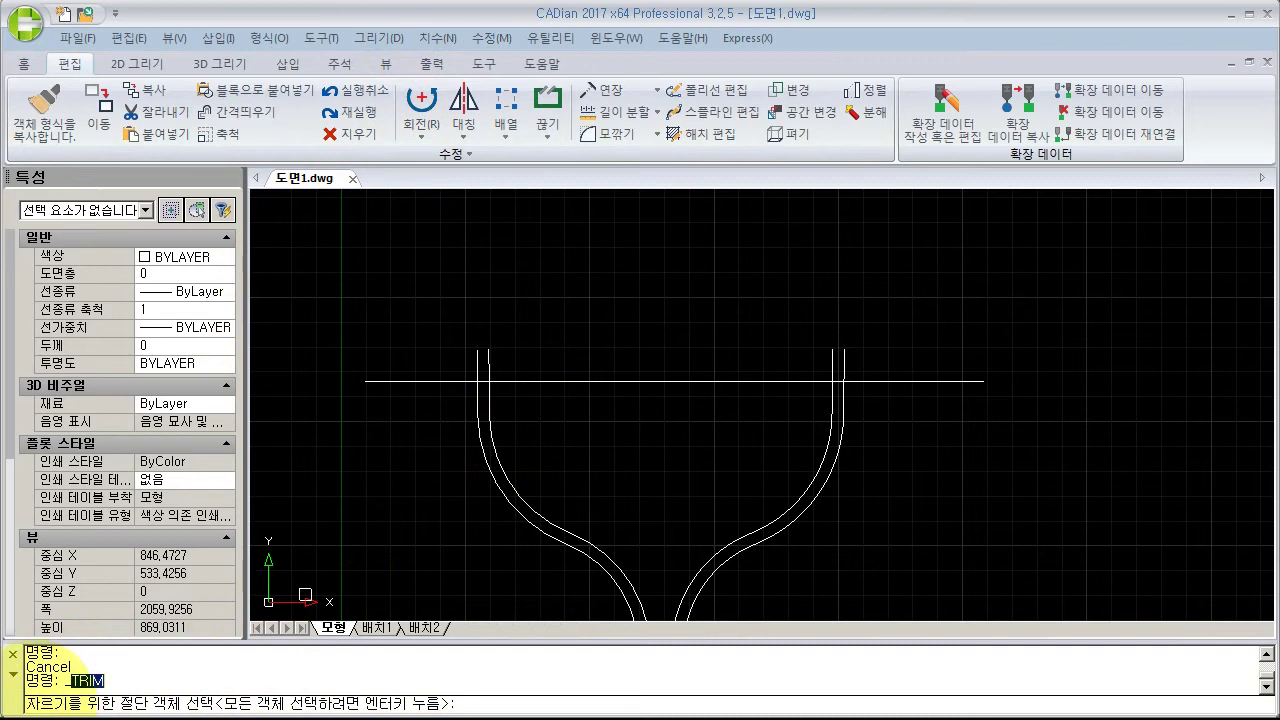
drag(40, 703, 185, 703)
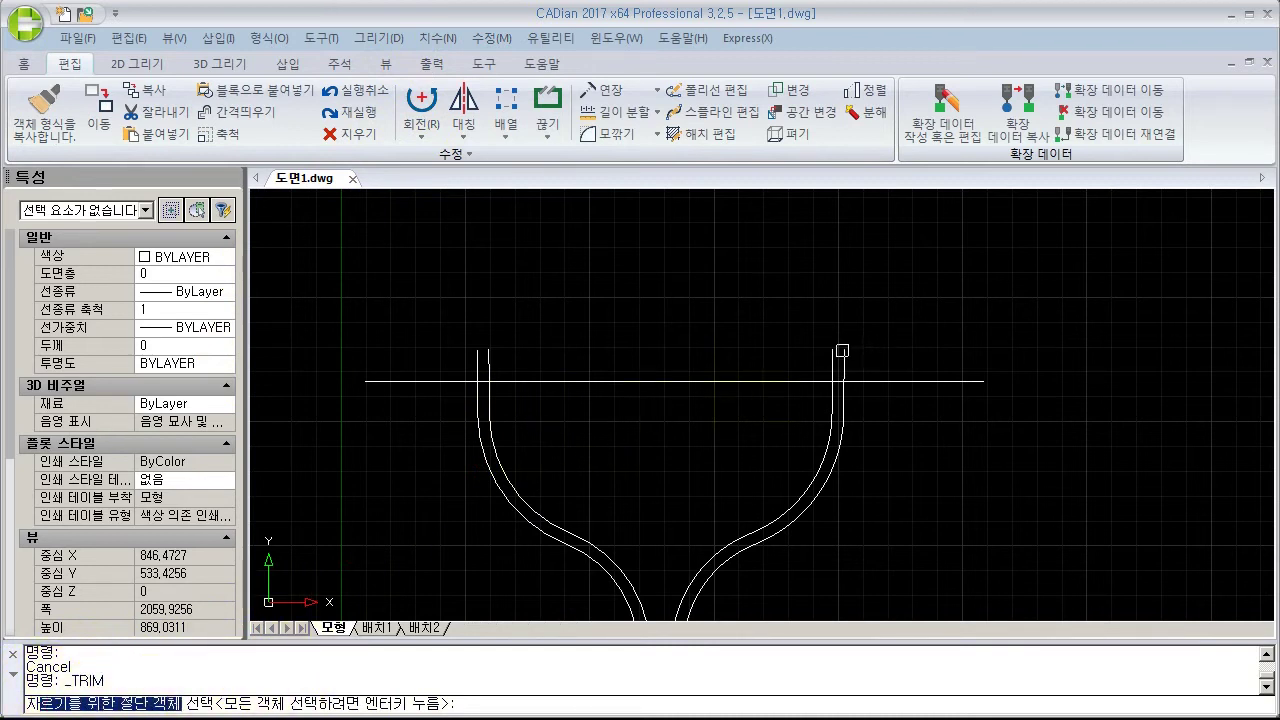
click(845, 356)
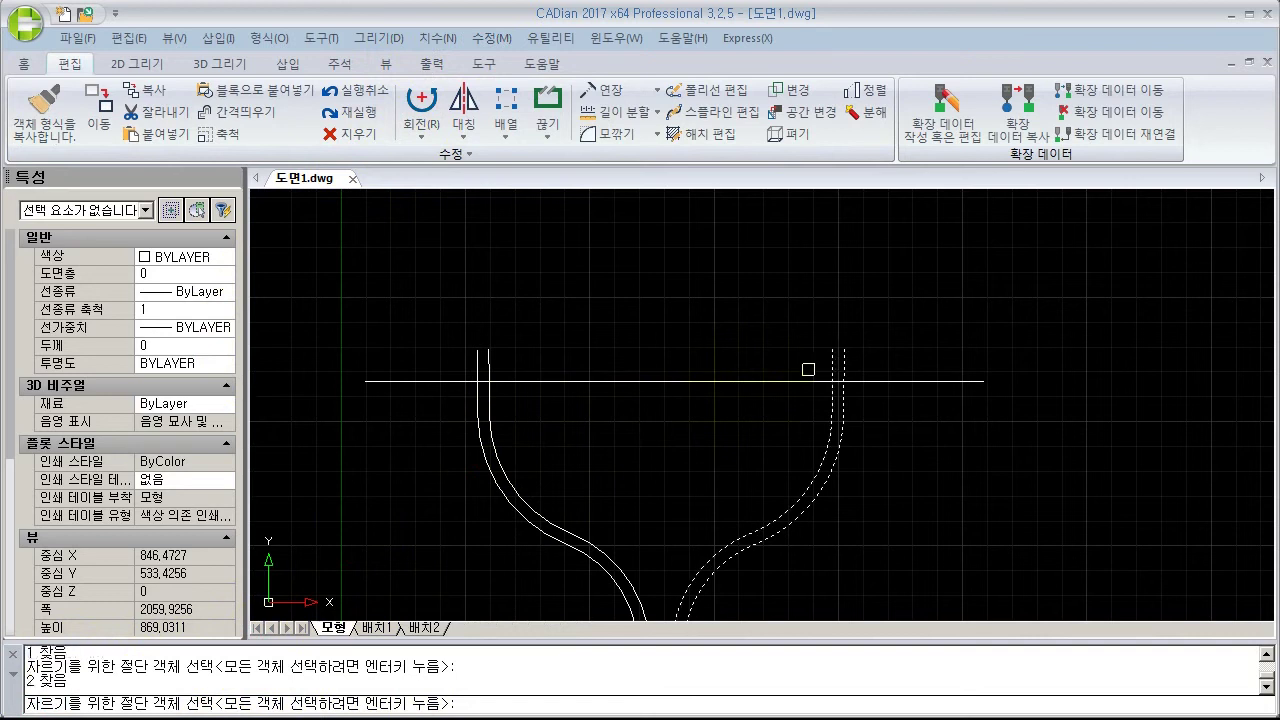
click(1021, 301)
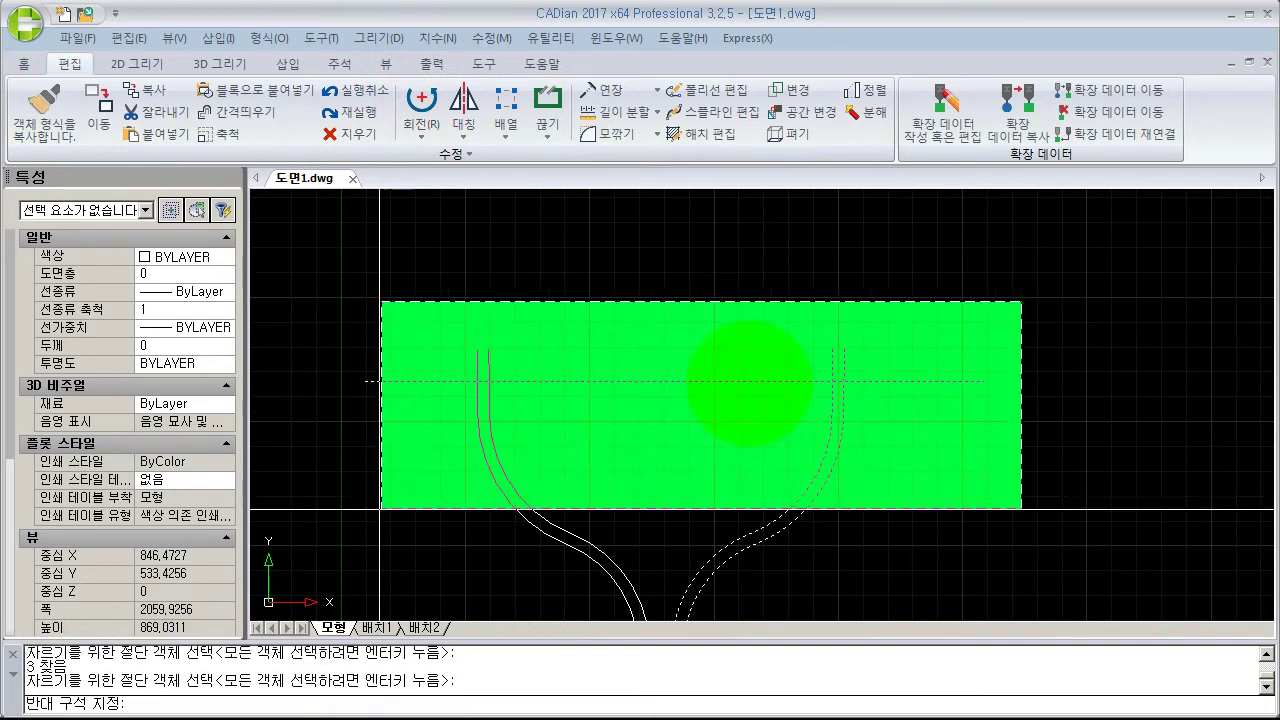
click(367, 479)
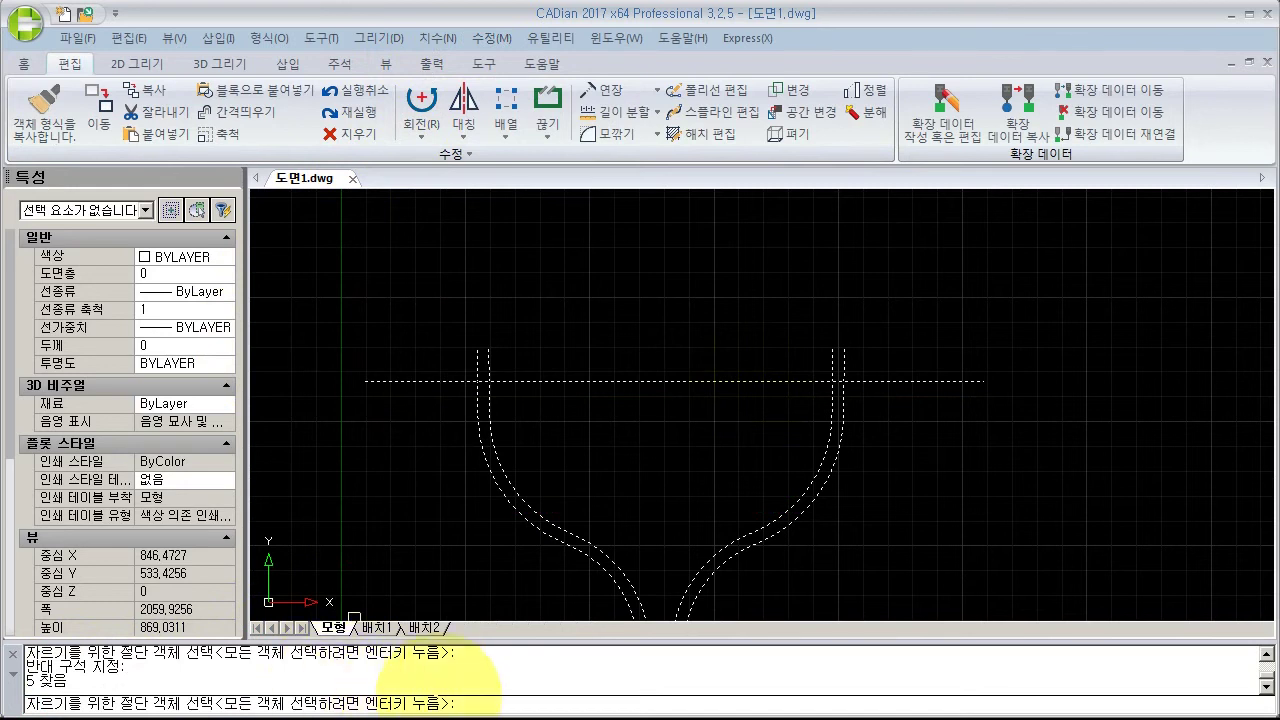
key(Return)
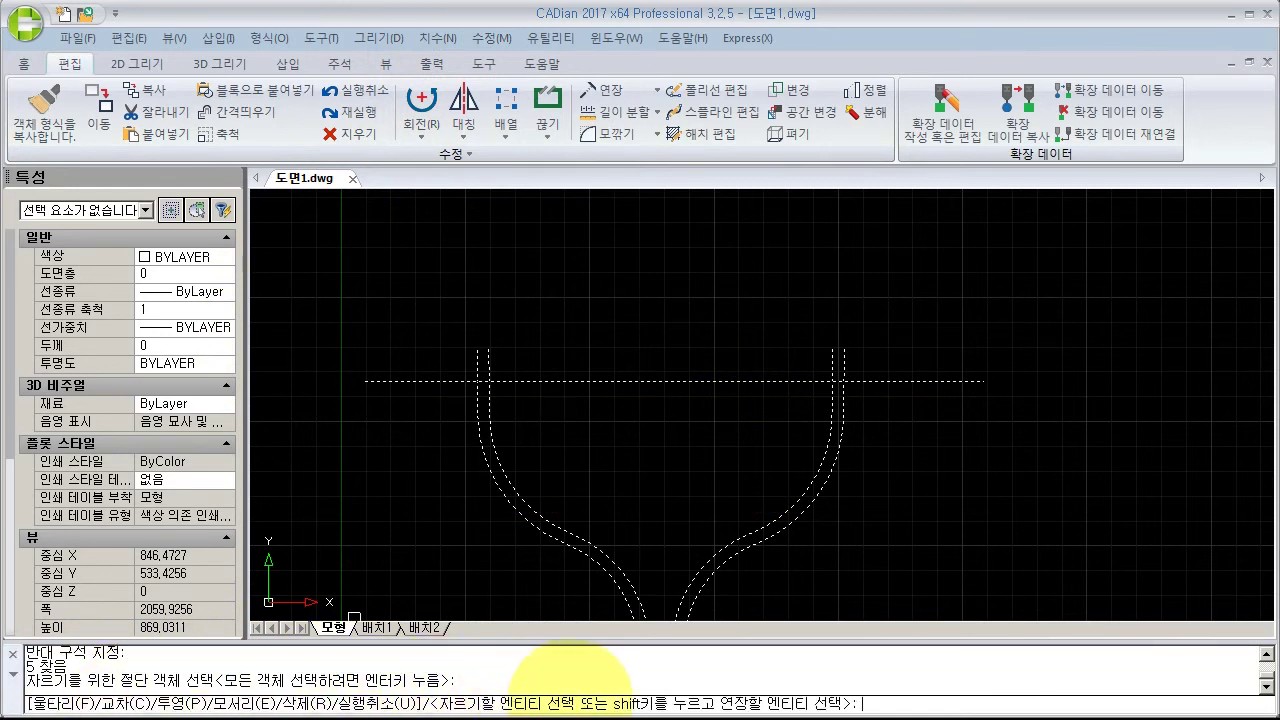
drag(438, 703, 577, 703)
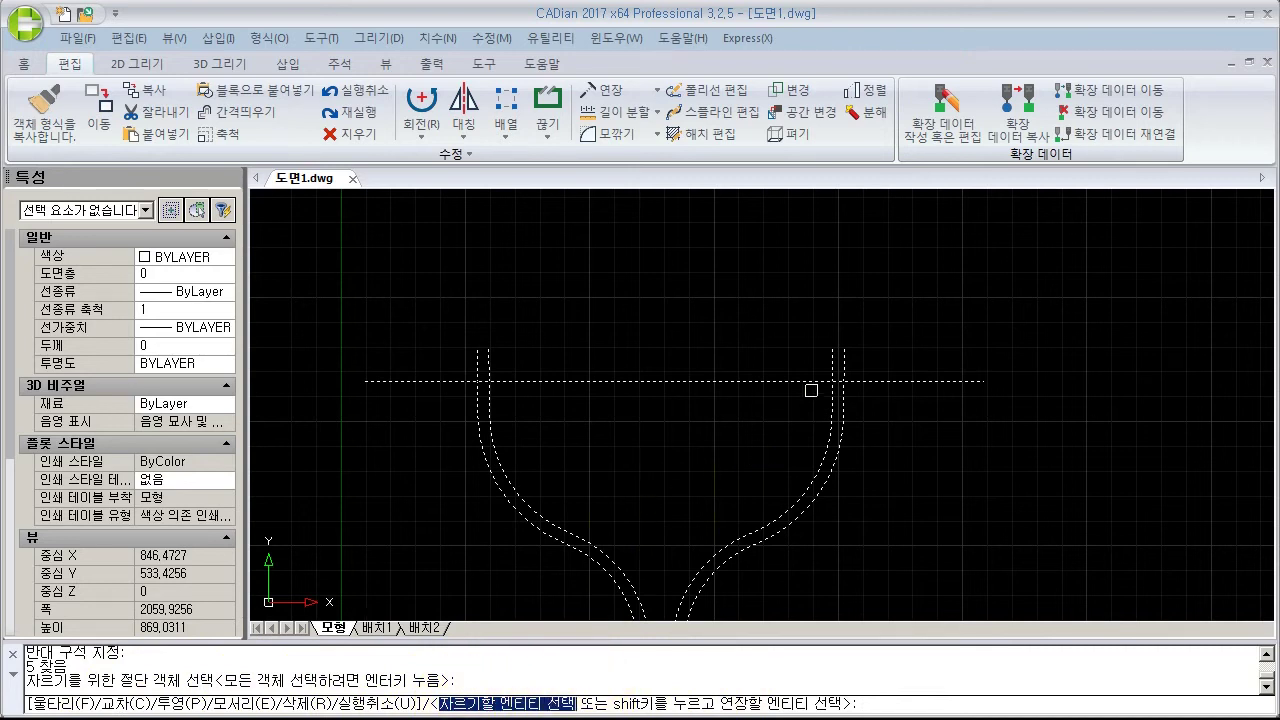
click(833, 349)
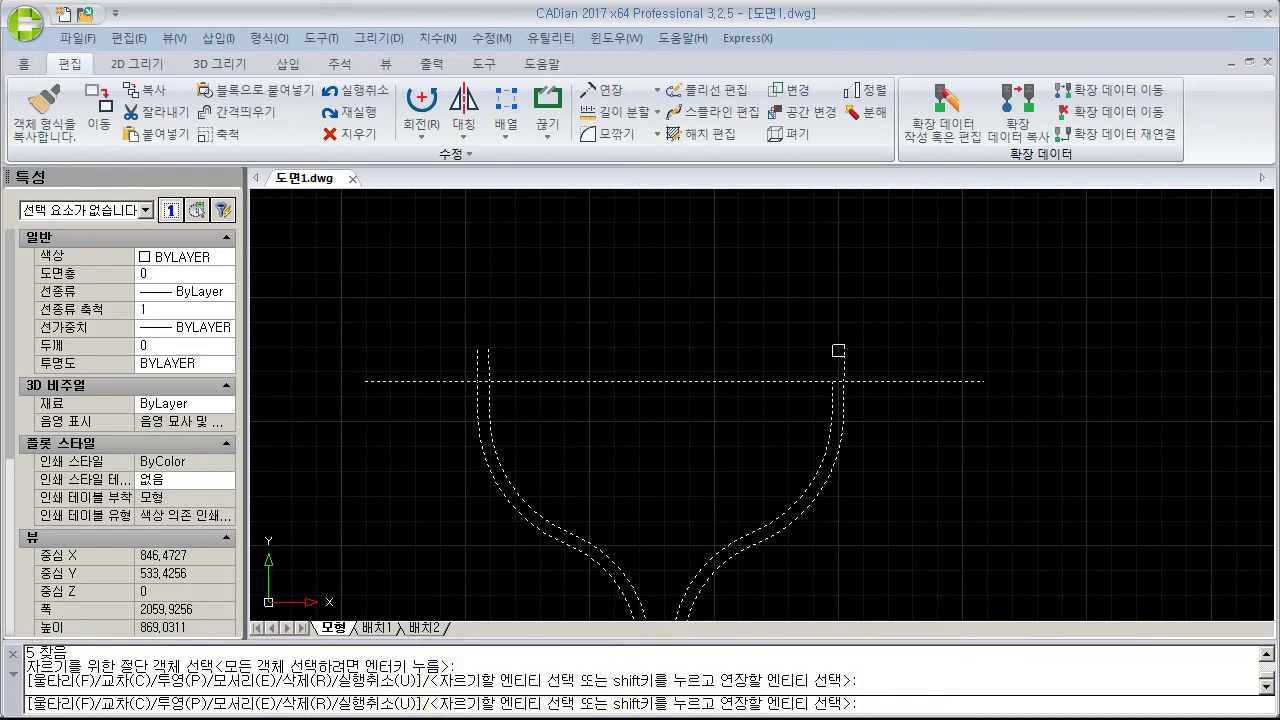
click(838, 354)
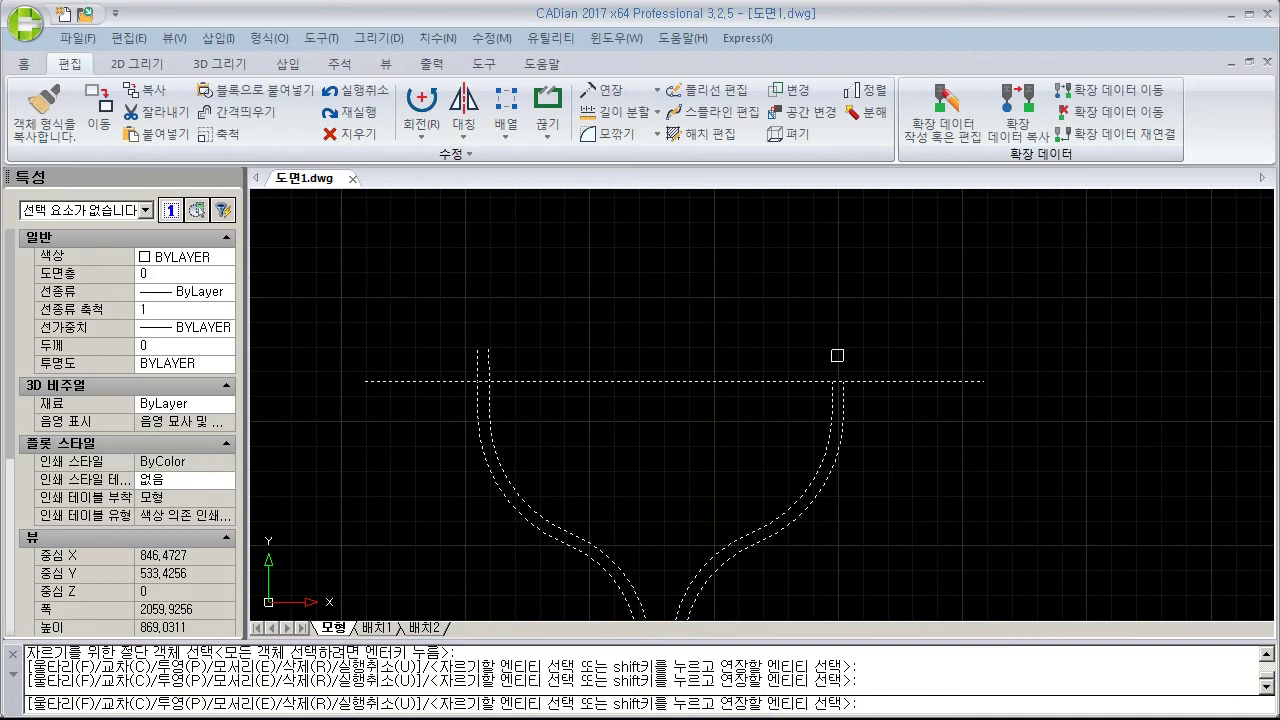
click(487, 366)
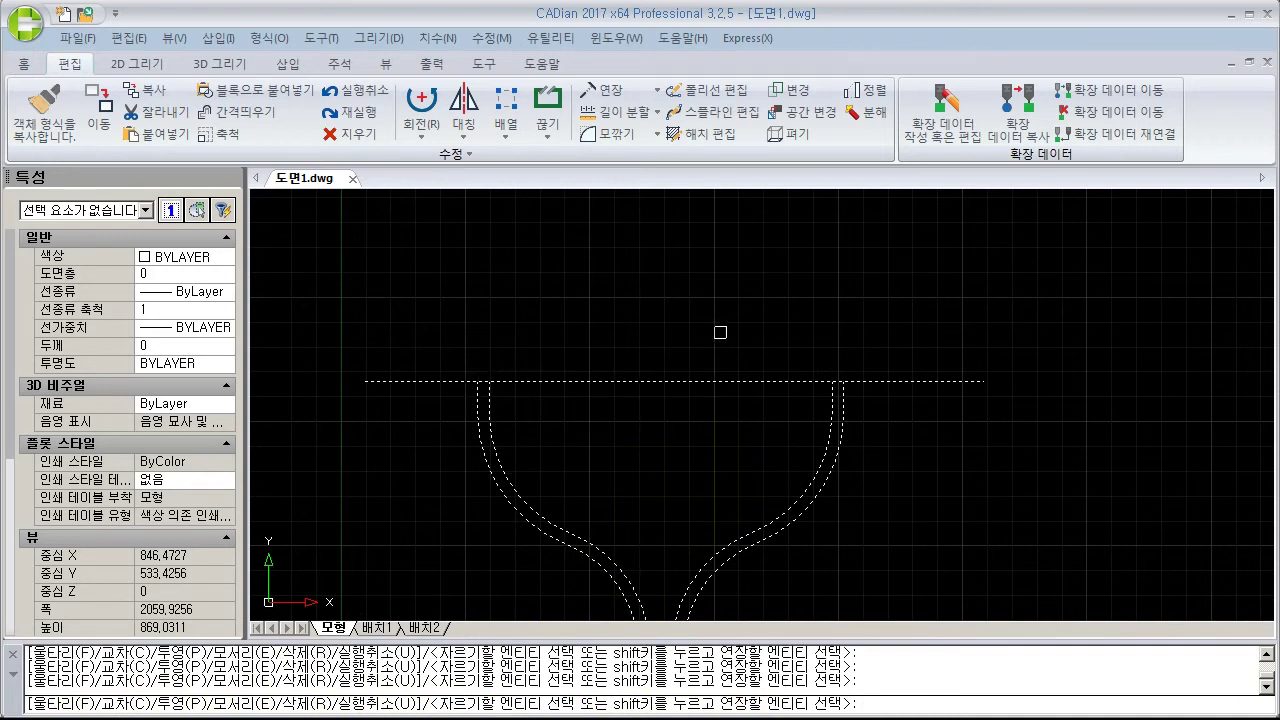
key(Escape)
key(Escape)
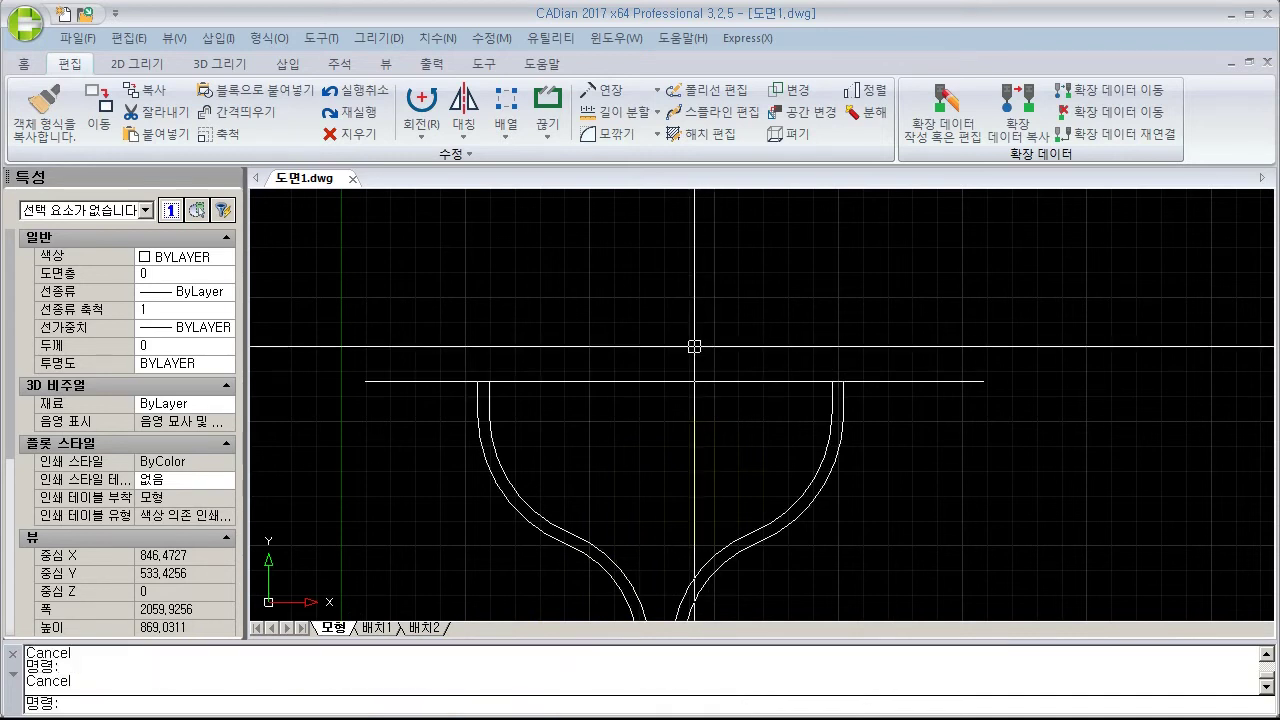
Step: Erase the horizontal cutting line across the goblet's rim
click(694, 346)
click(651, 407)
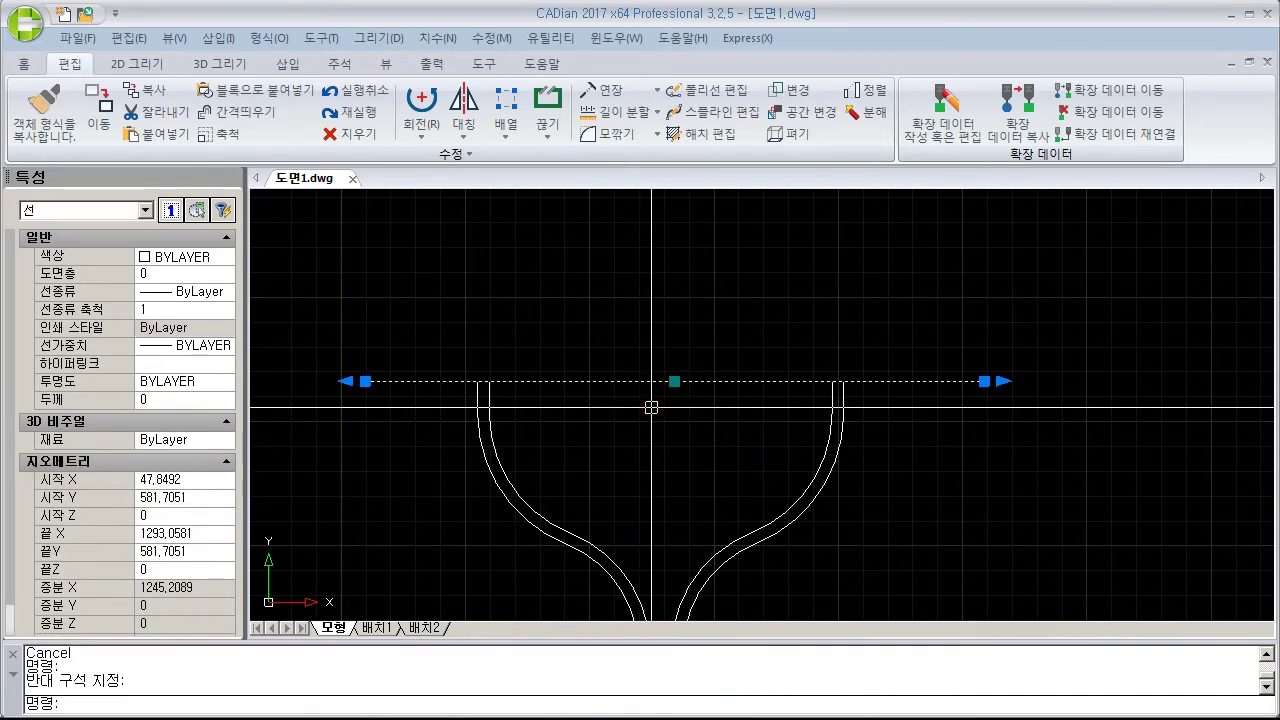
key(Delete)
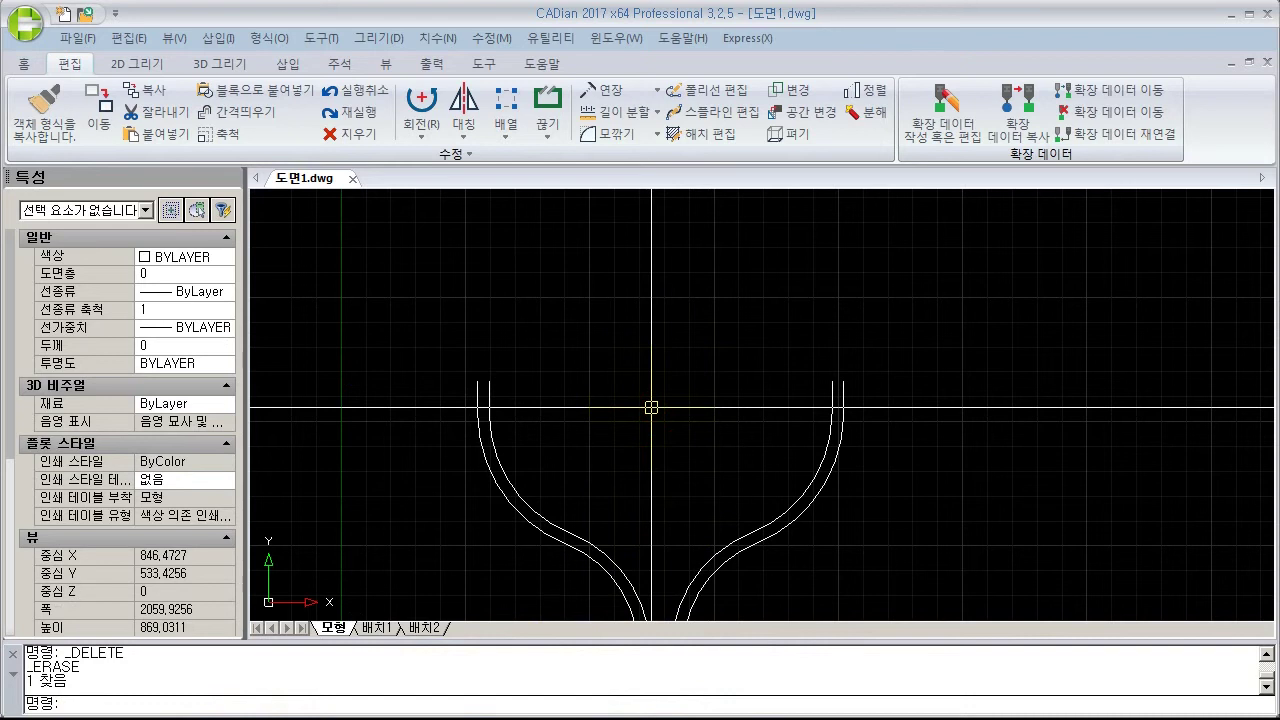
click(649, 475)
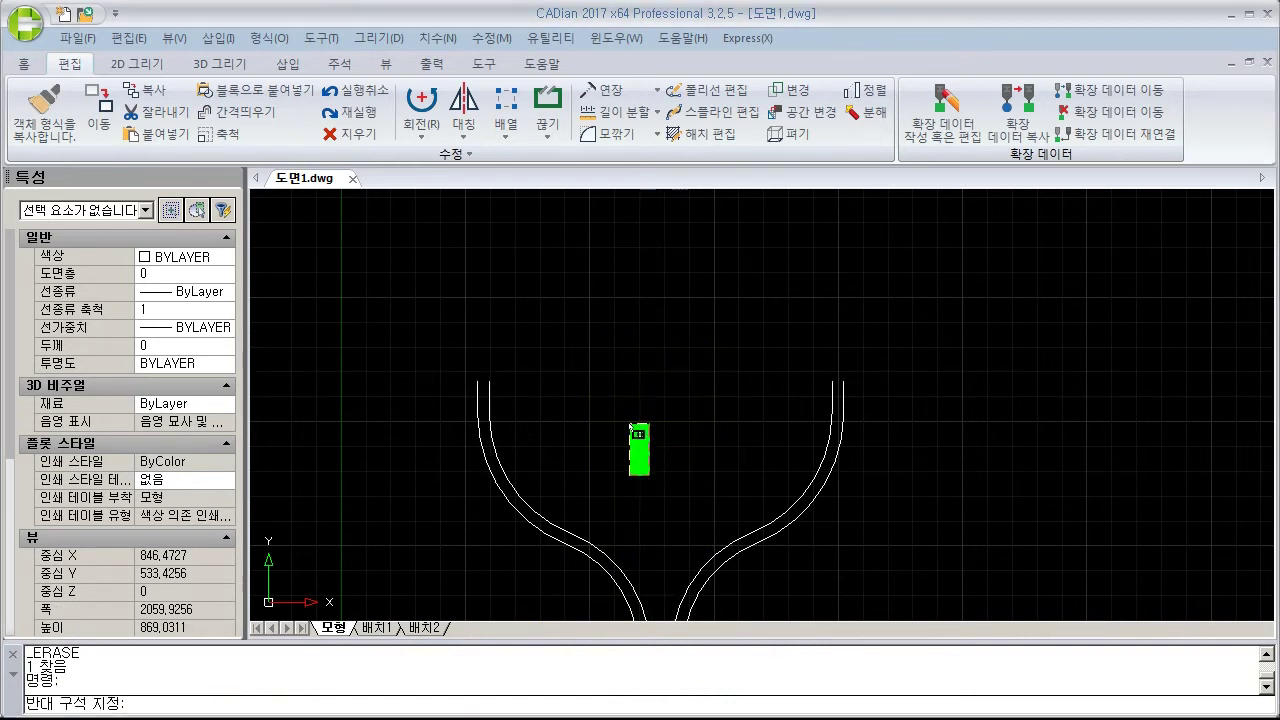
Step: Draw a rectangle across both goblet halves, from the lower part of the bowl to just above the foot
click(630, 426)
scroll(643, 490, down, 3)
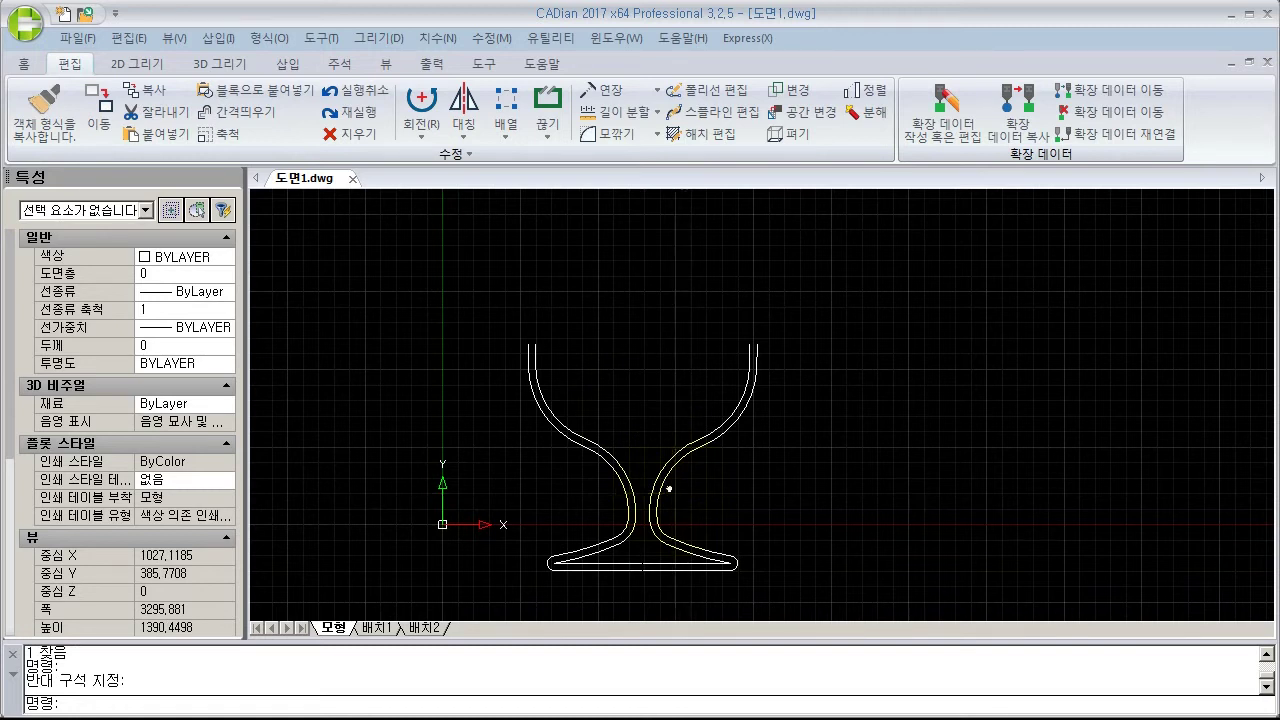
middle_drag(663, 492, 654, 412)
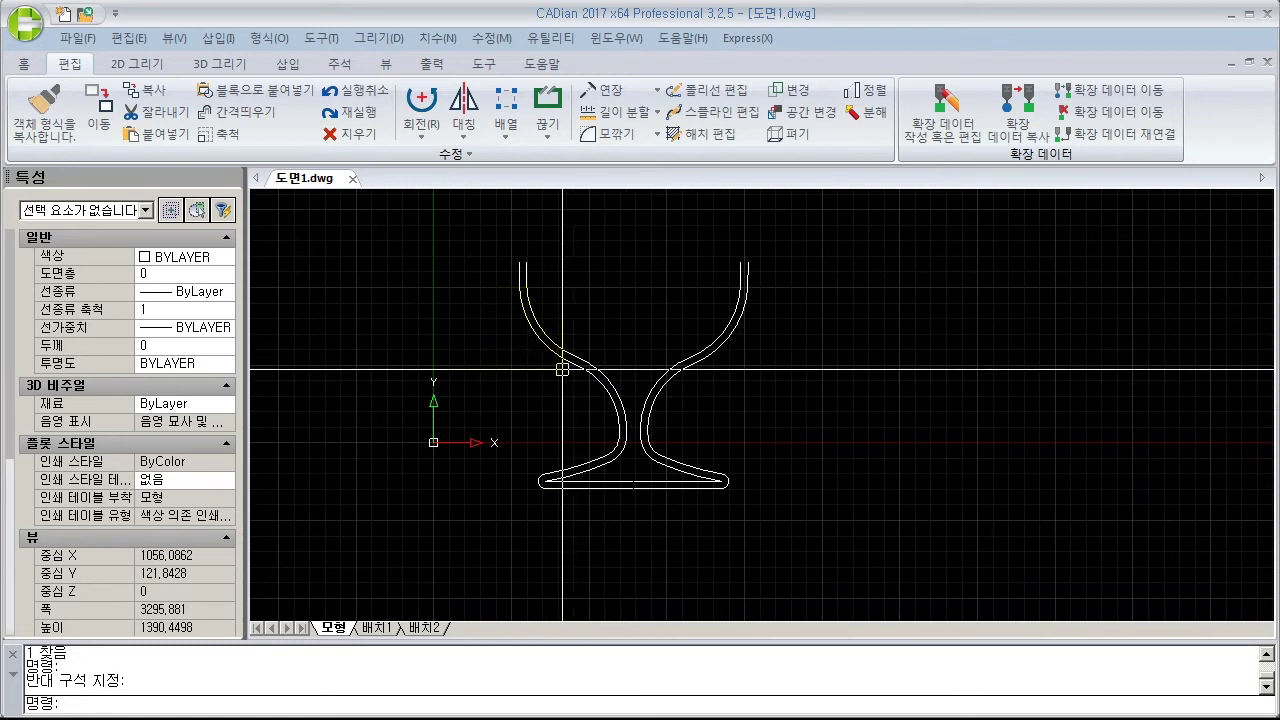
text(REC)
key(Return)
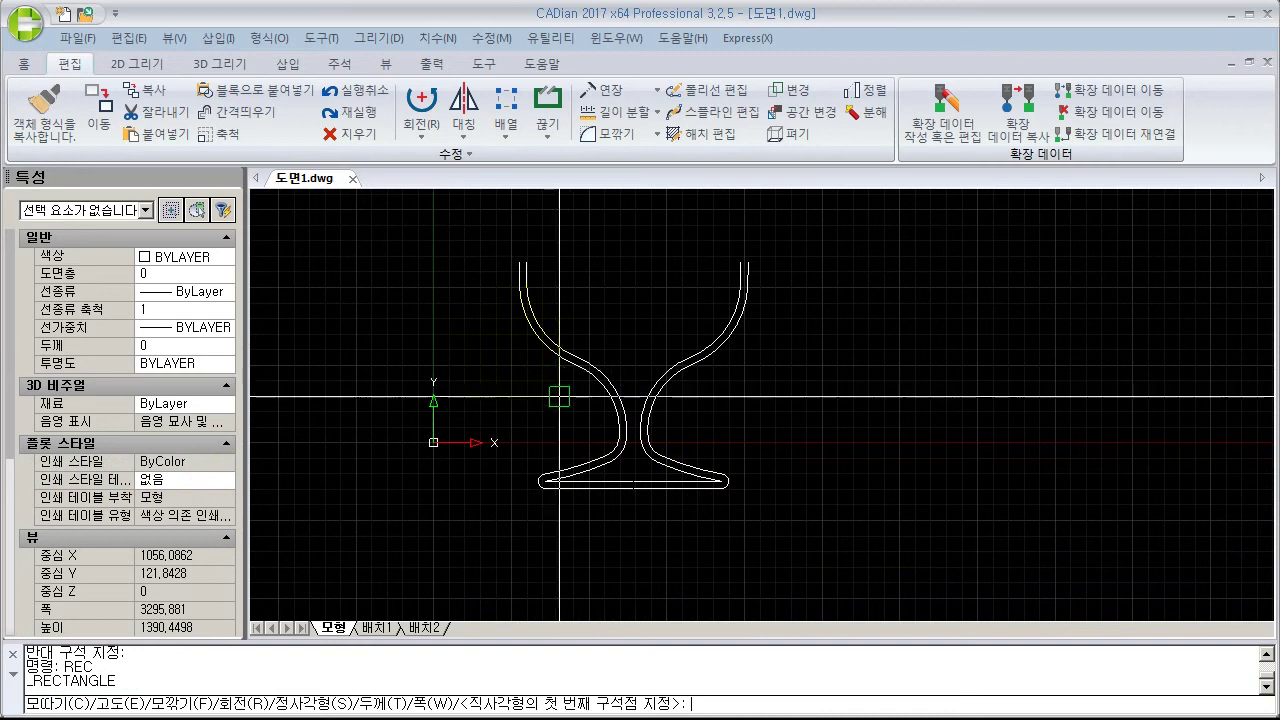
click(496, 342)
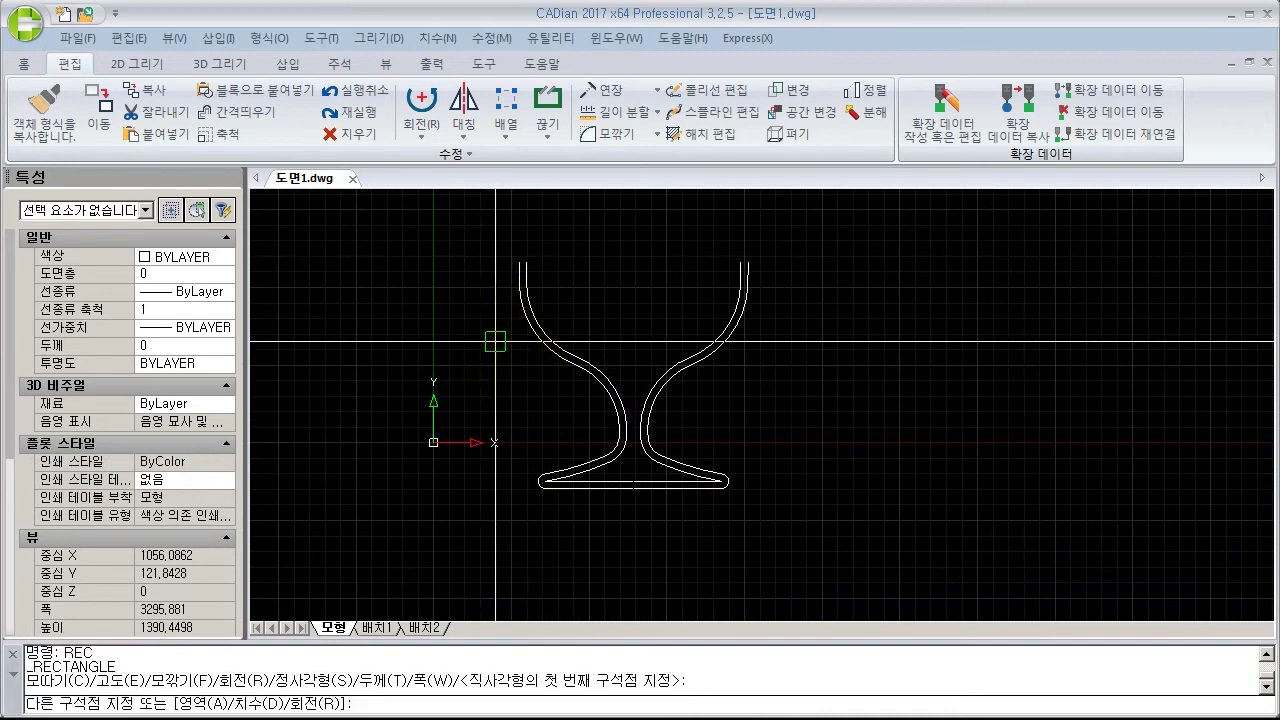
click(789, 452)
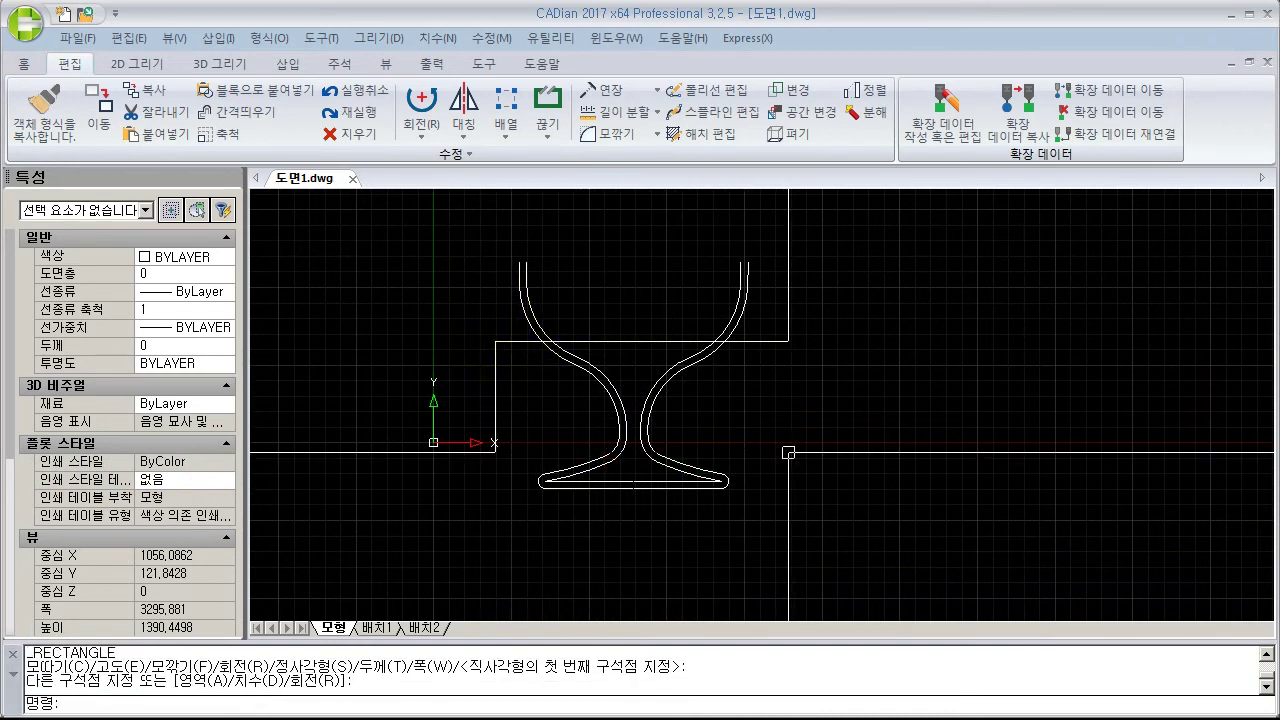
Step: Trim the goblet's stem and foot walls just below the rectangle, using all objects as cutting edges
scroll(617, 380, up, 3)
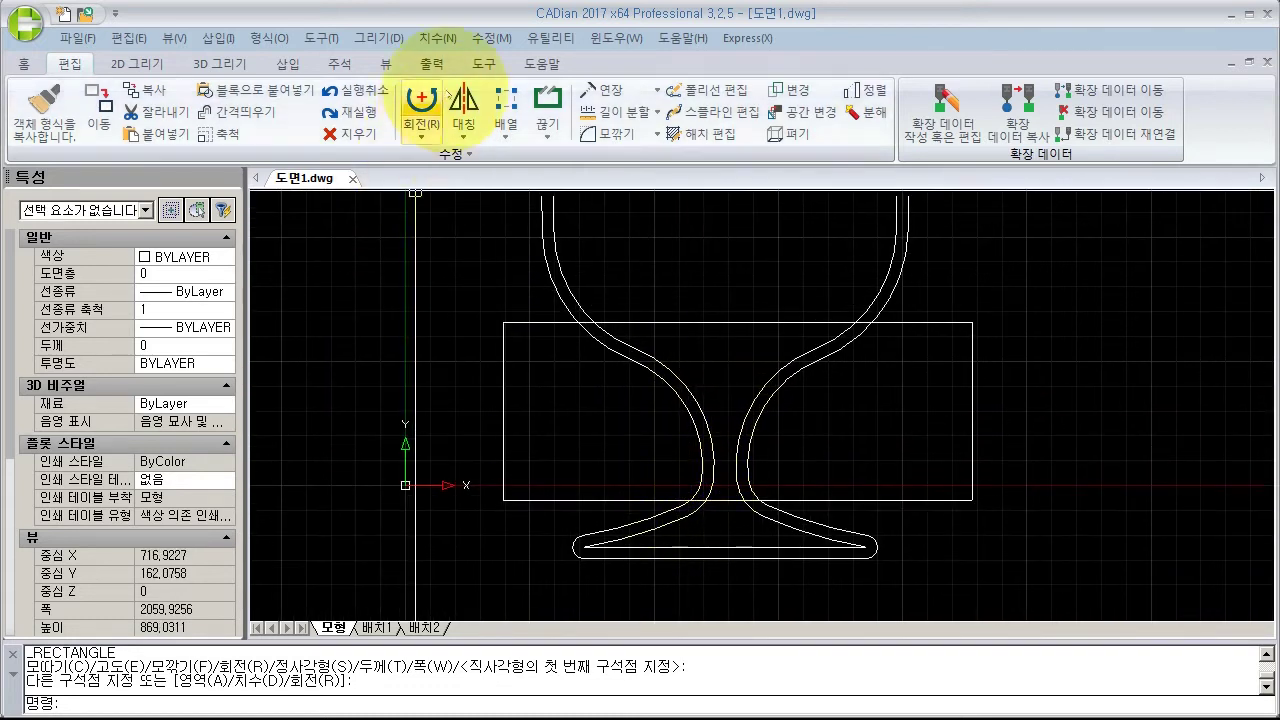
click(491, 38)
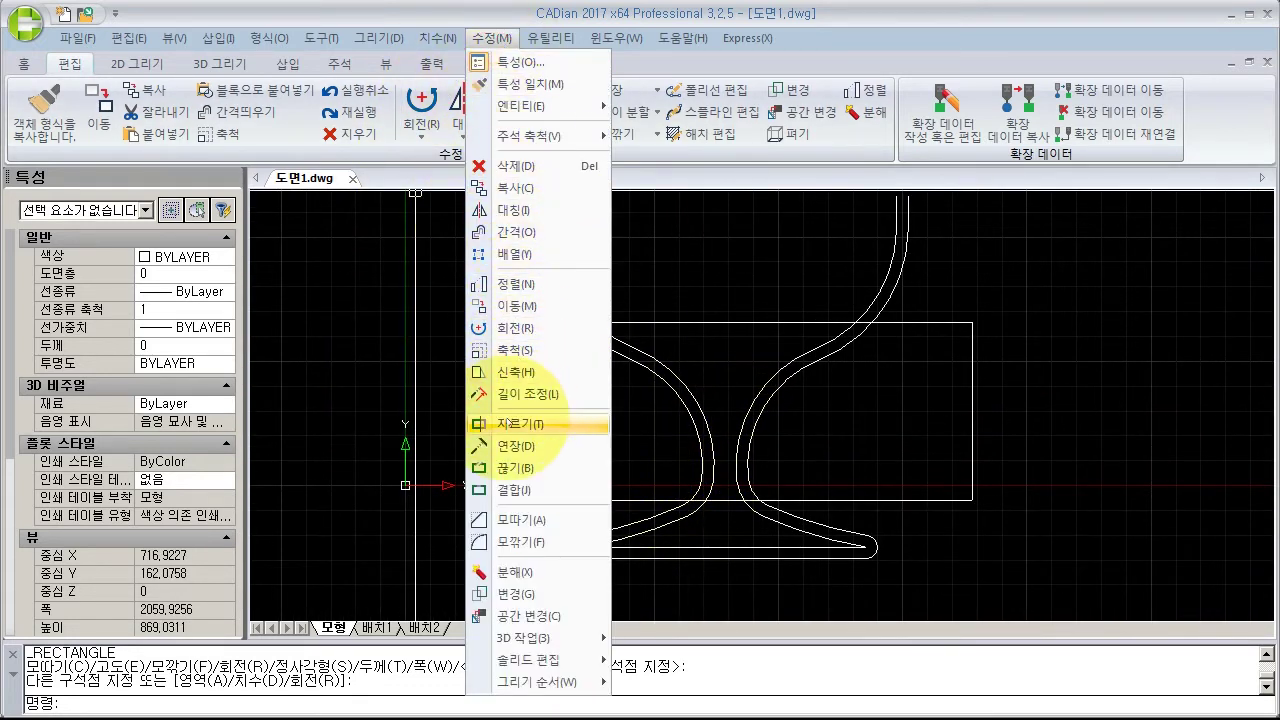
click(508, 424)
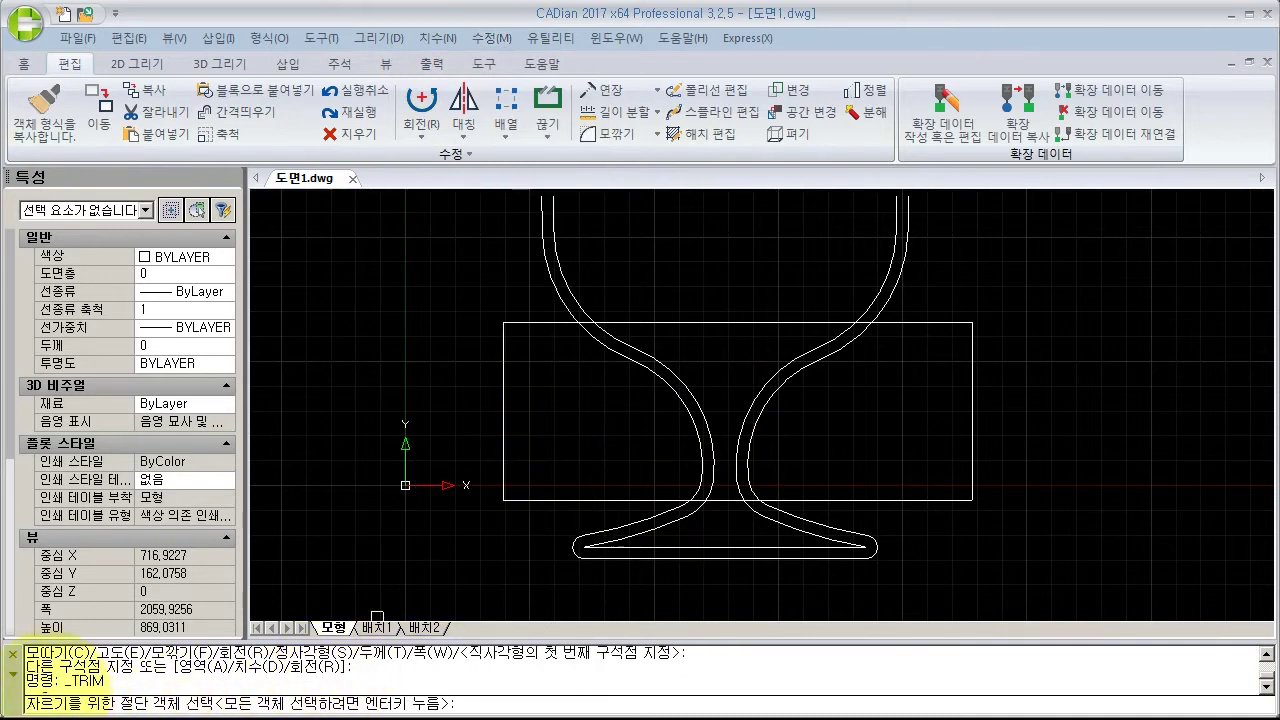
drag(35, 705, 224, 703)
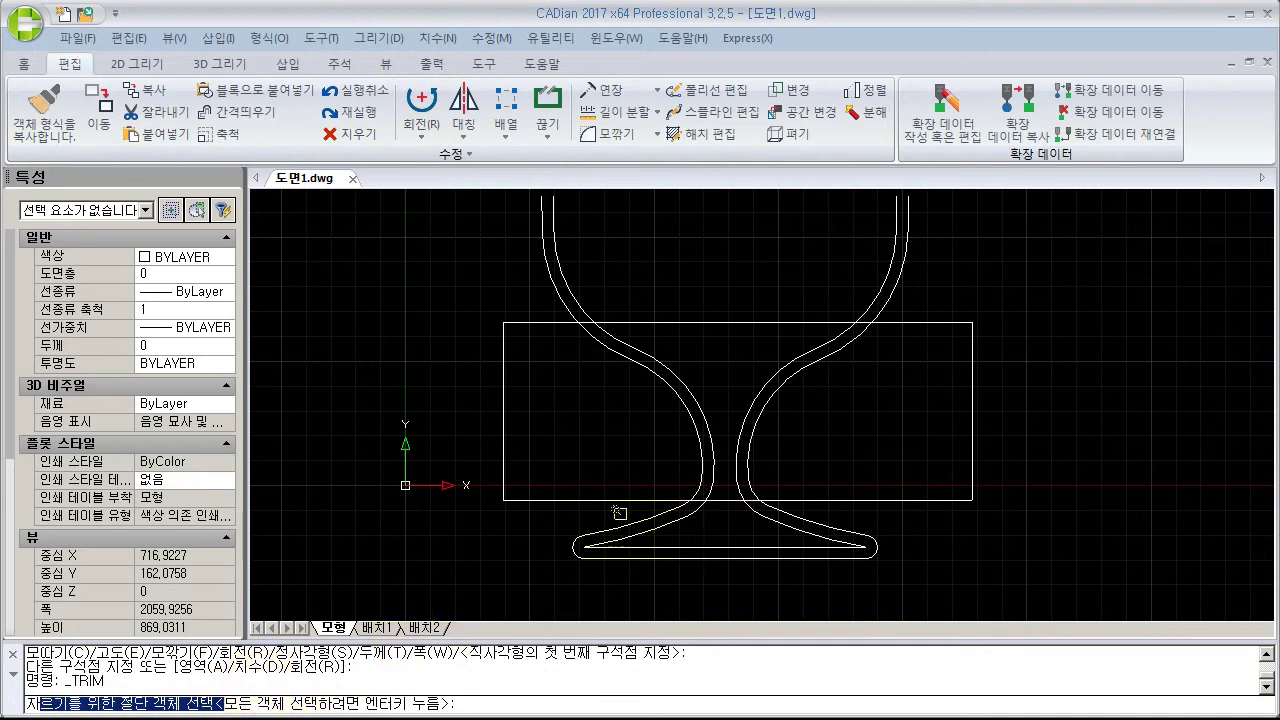
scroll(673, 434, down, 2)
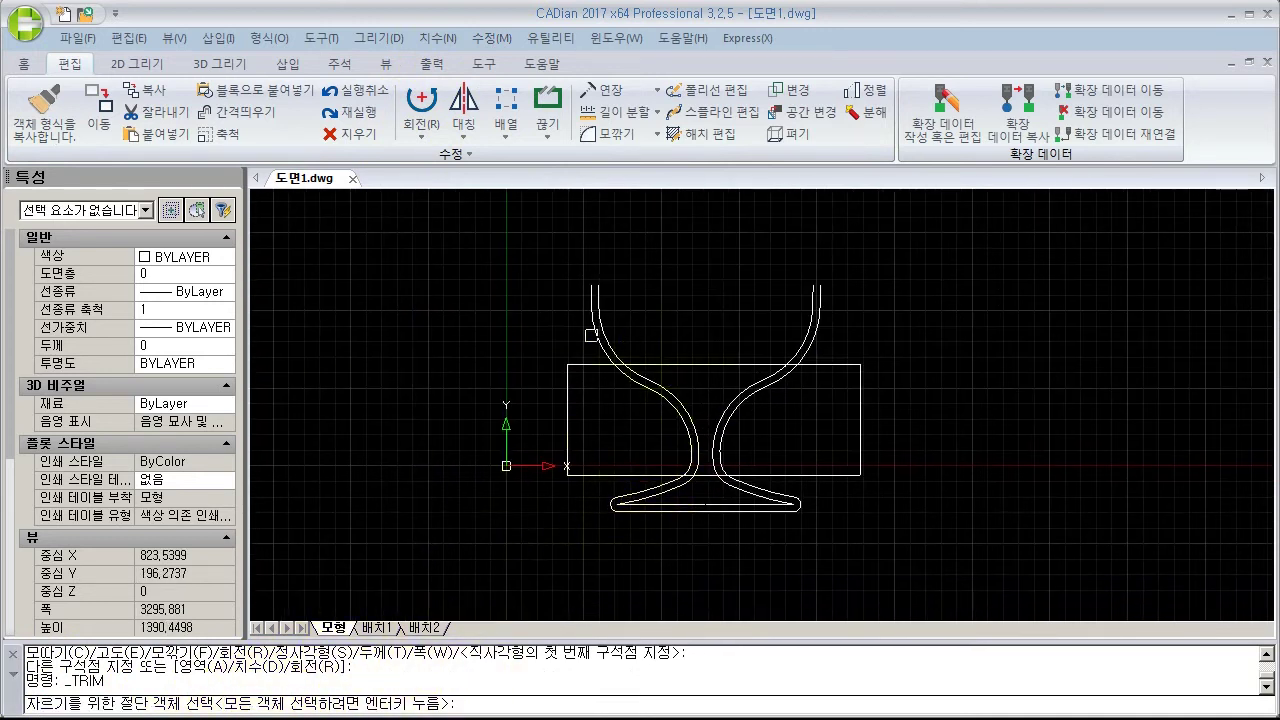
drag(365, 704, 438, 704)
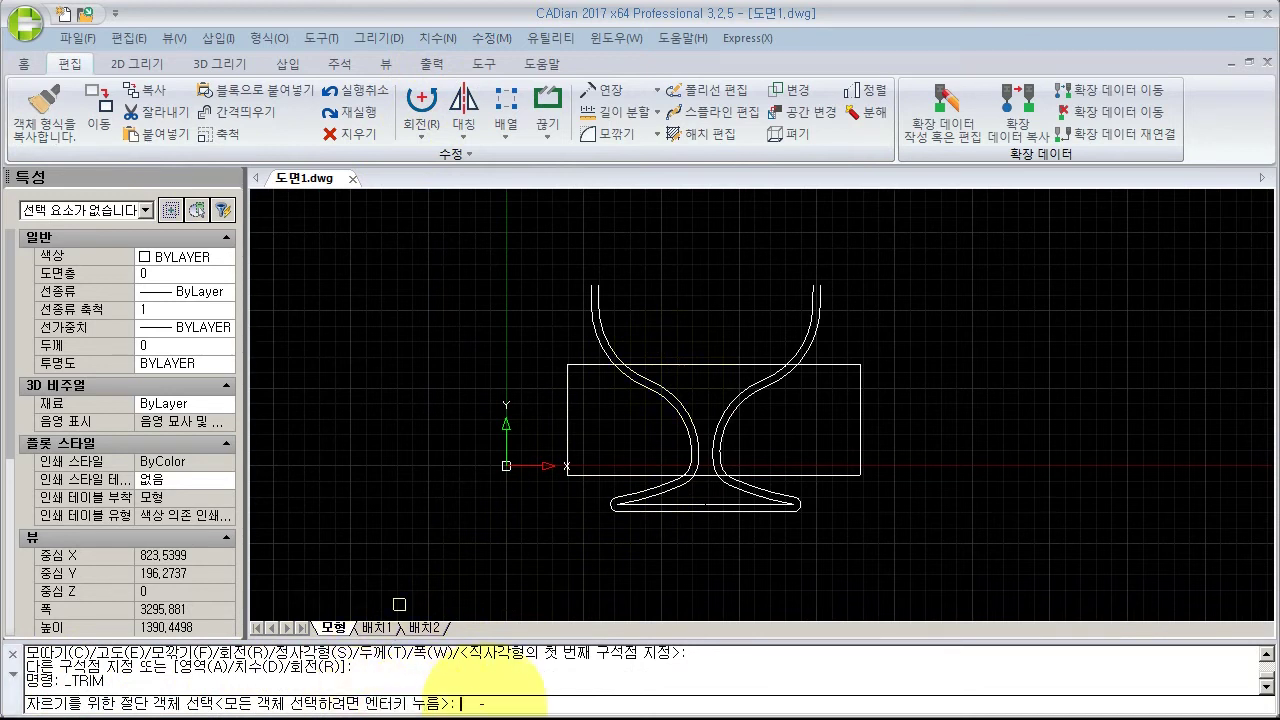
key(Return)
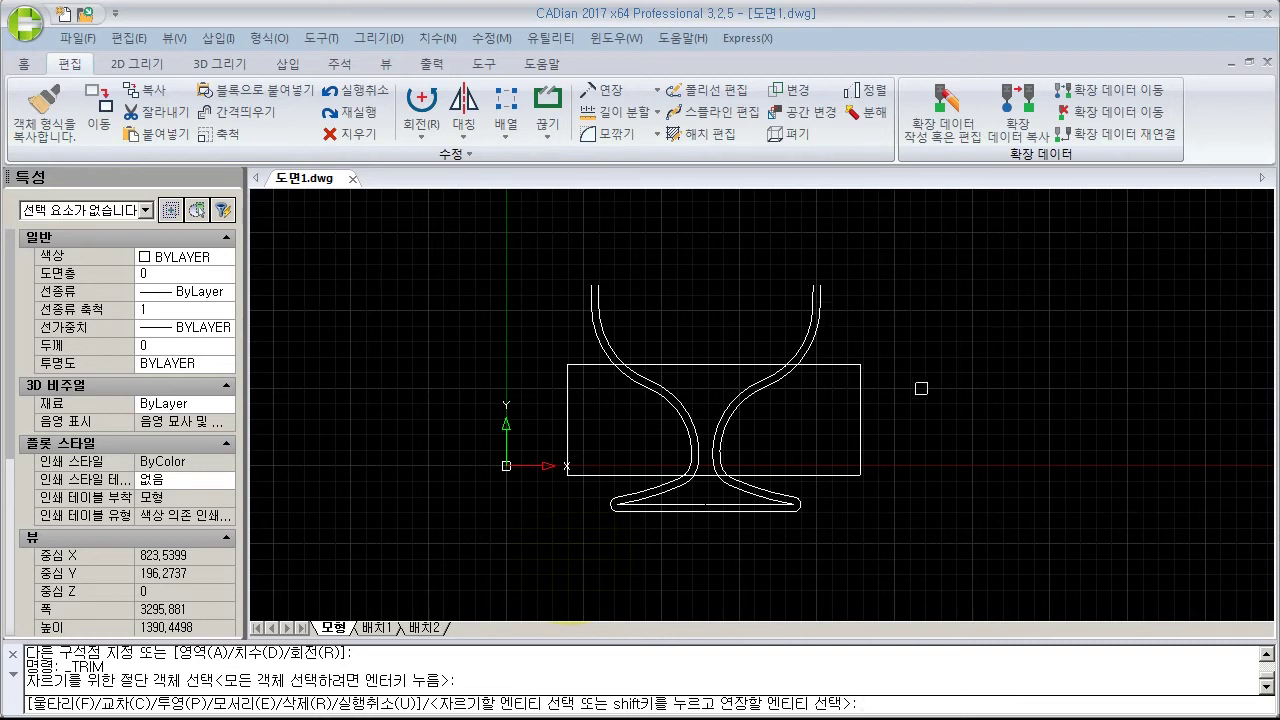
scroll(663, 504, up, 2)
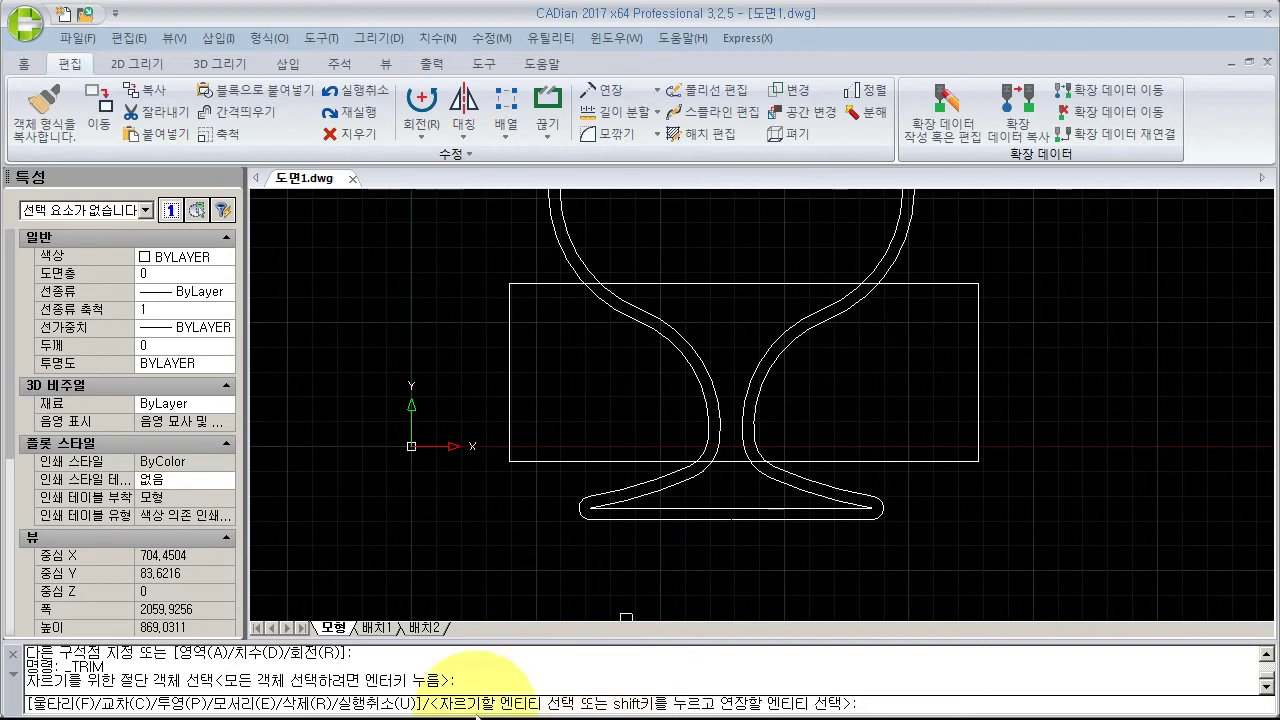
click(658, 498)
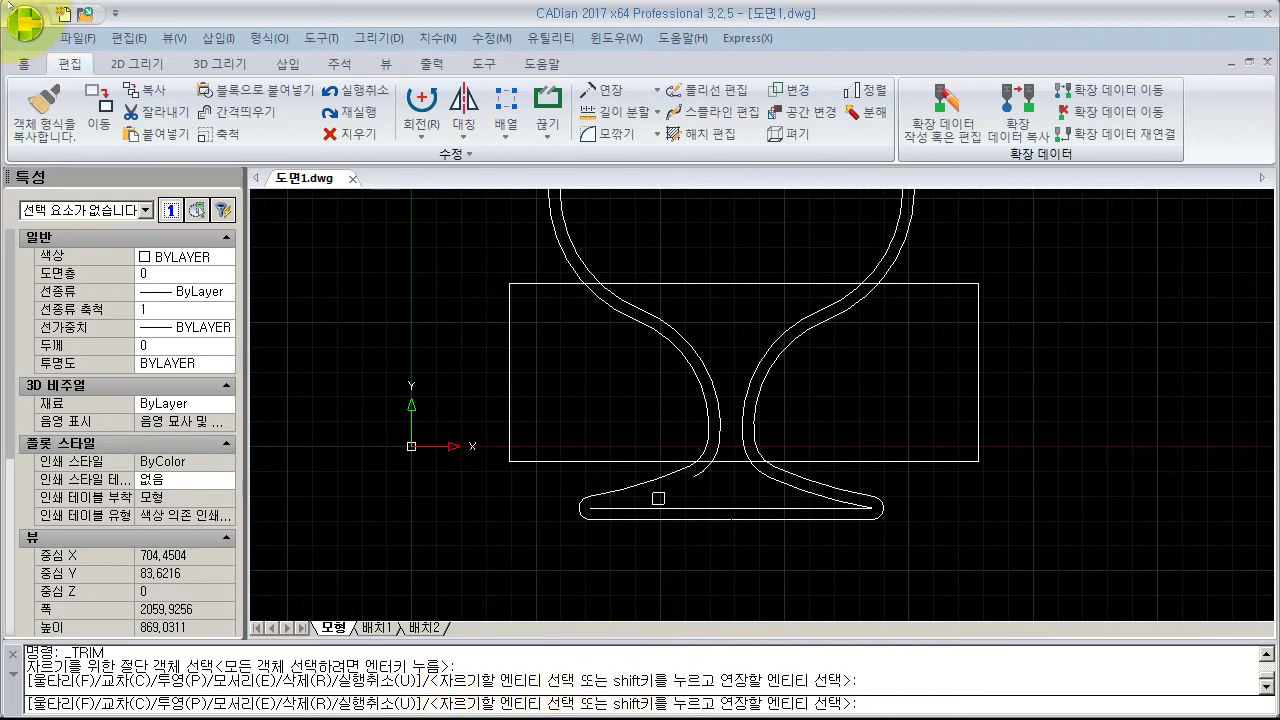
scroll(678, 455, up, 2)
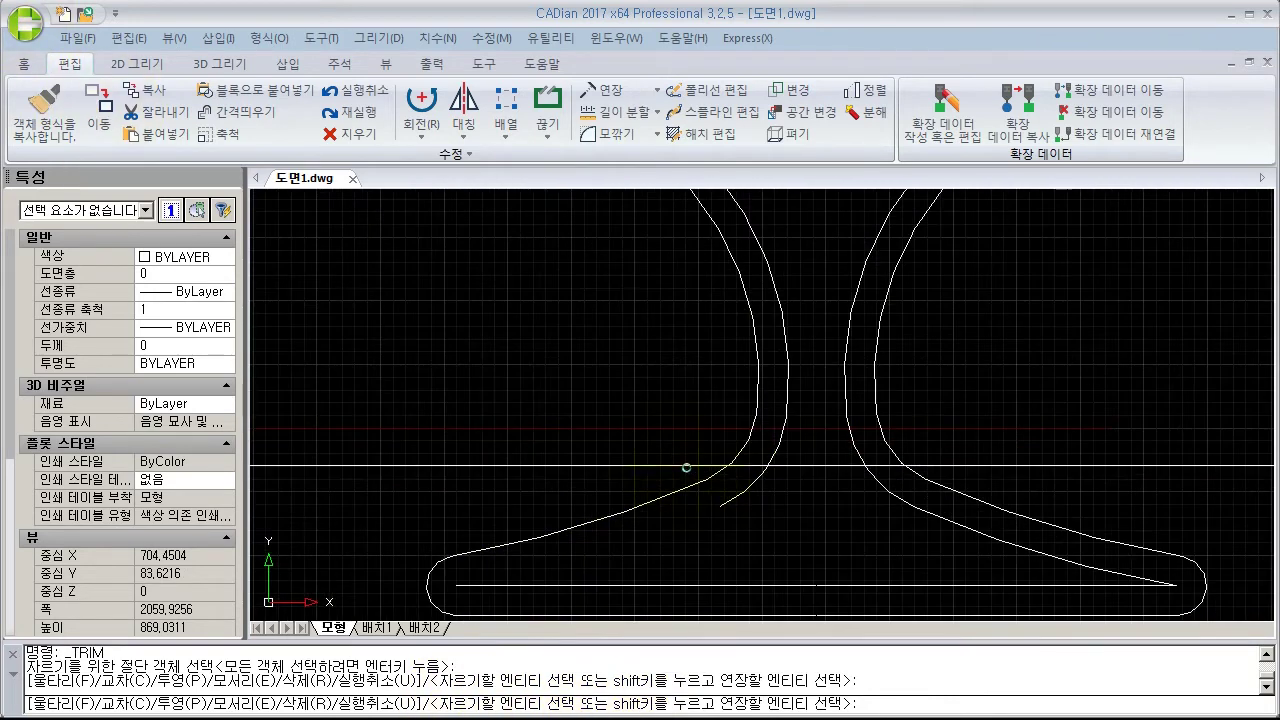
click(704, 479)
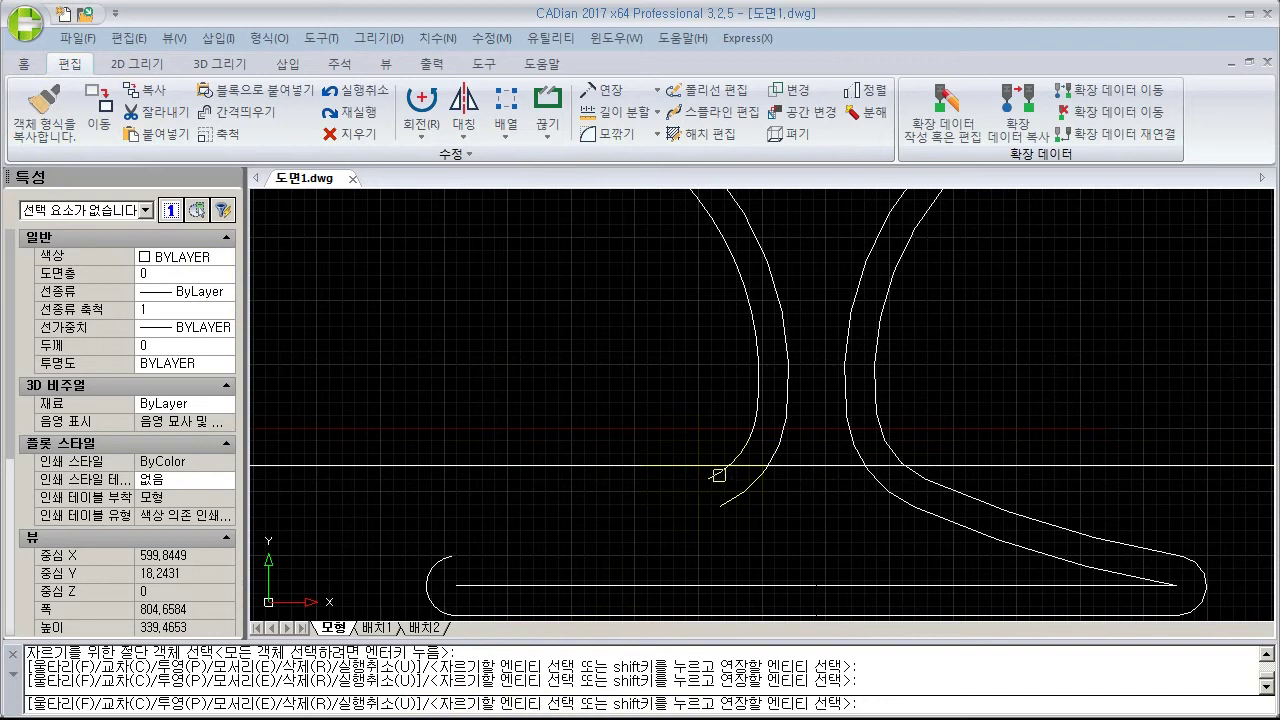
click(719, 476)
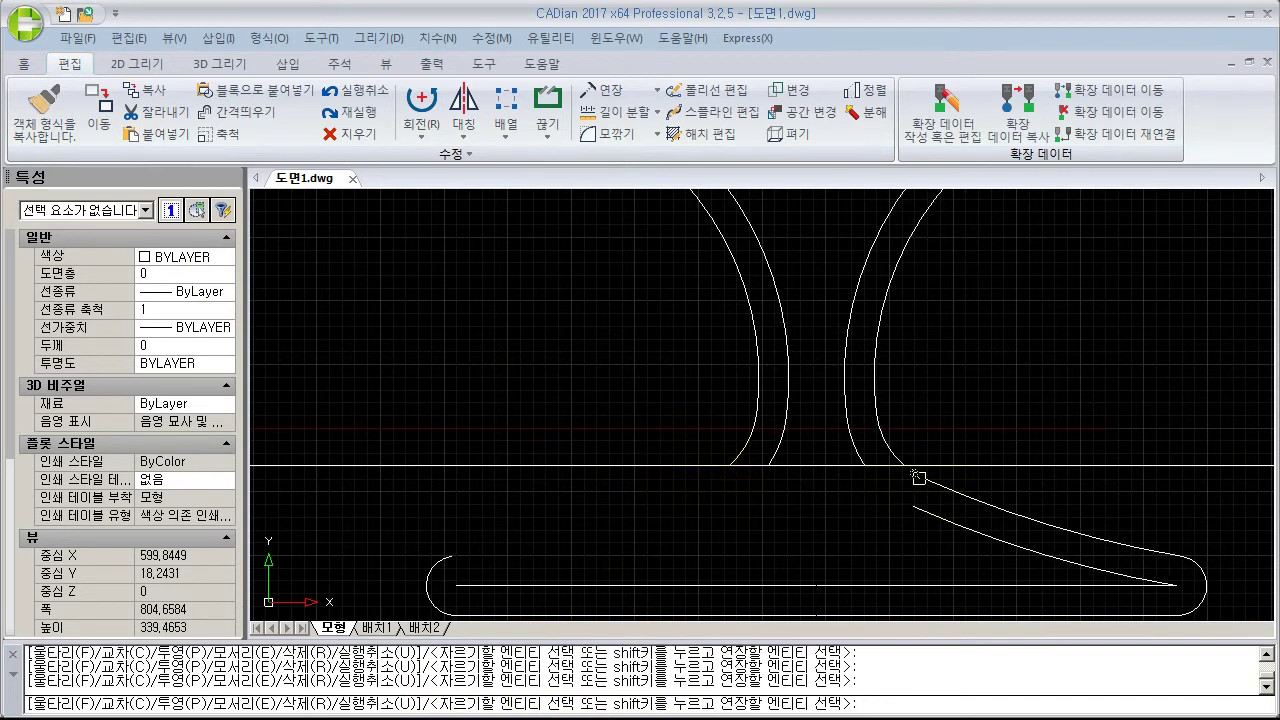
Step: Trim both pairs of bowl walls above the rectangle's upper edge and end the Trim command
scroll(919, 478, down, 5)
scroll(789, 345, up, 3)
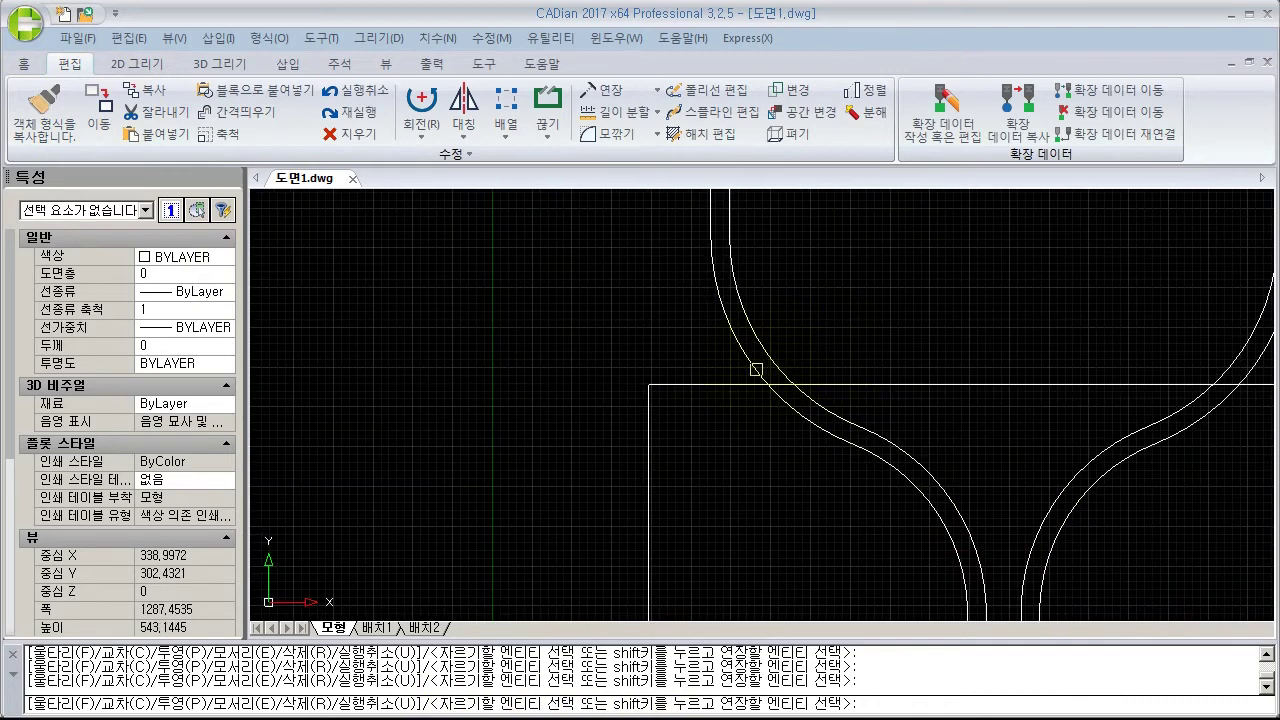
middle_drag(956, 370, 630, 397)
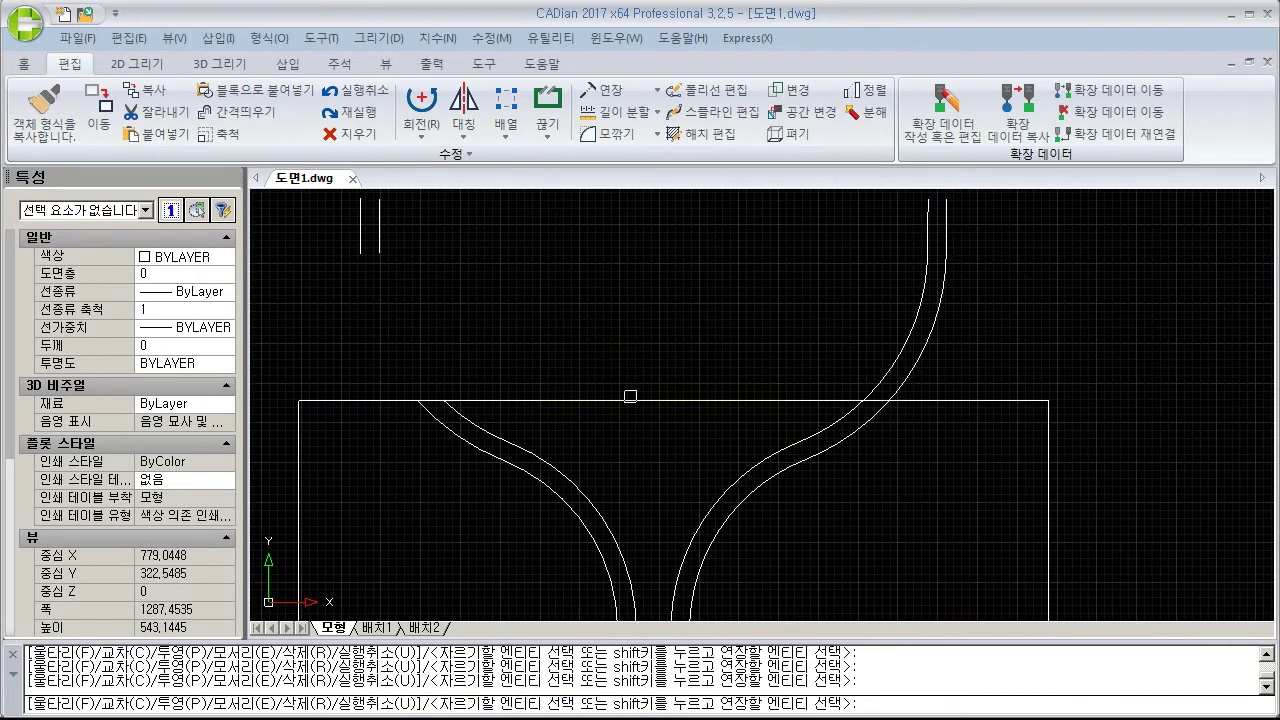
scroll(906, 384, down, 5)
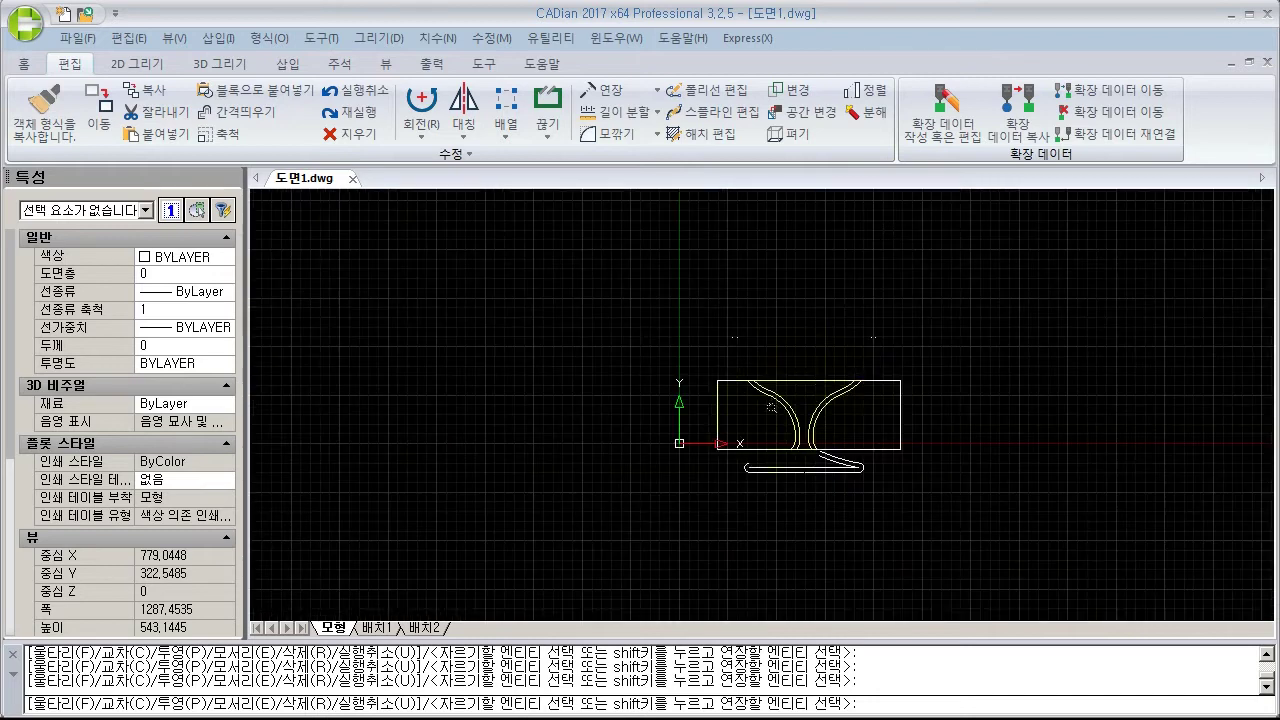
scroll(791, 455, up, 3)
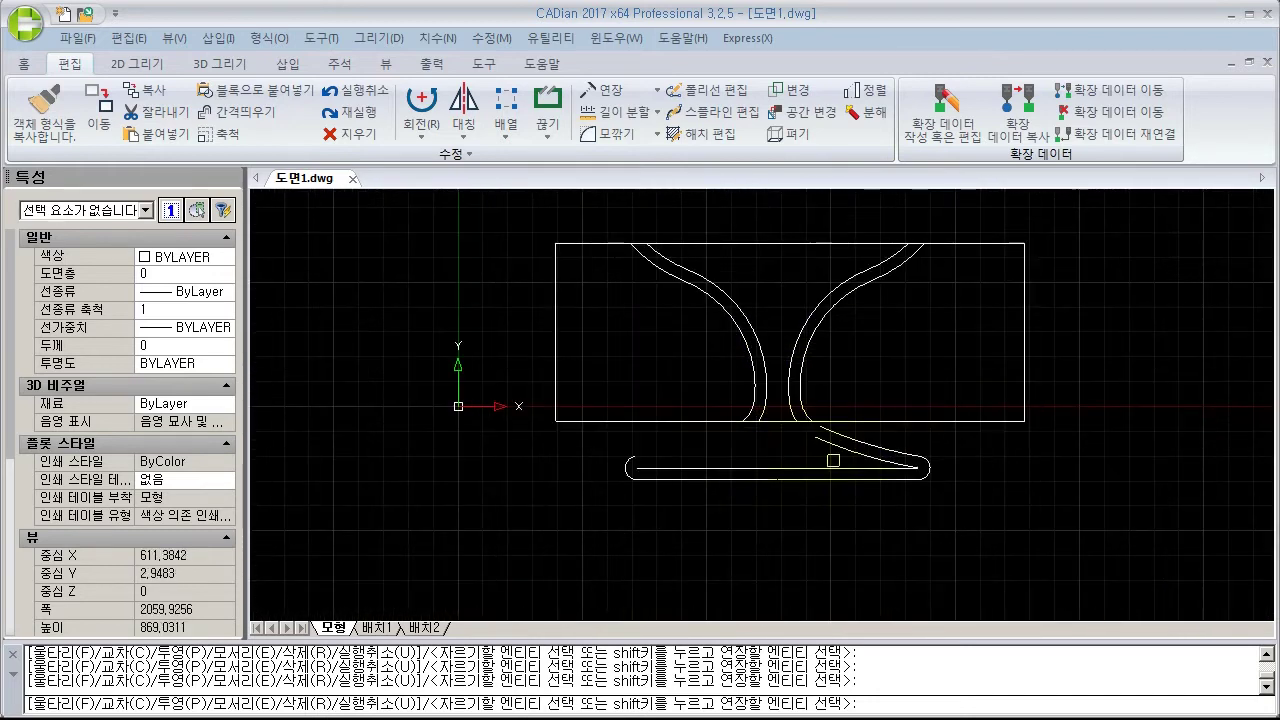
key(Escape)
Step: Erase the leftover goblet pieces below and above the rectangle, and the rectangle itself
scroll(830, 535, down, 2)
click(900, 520)
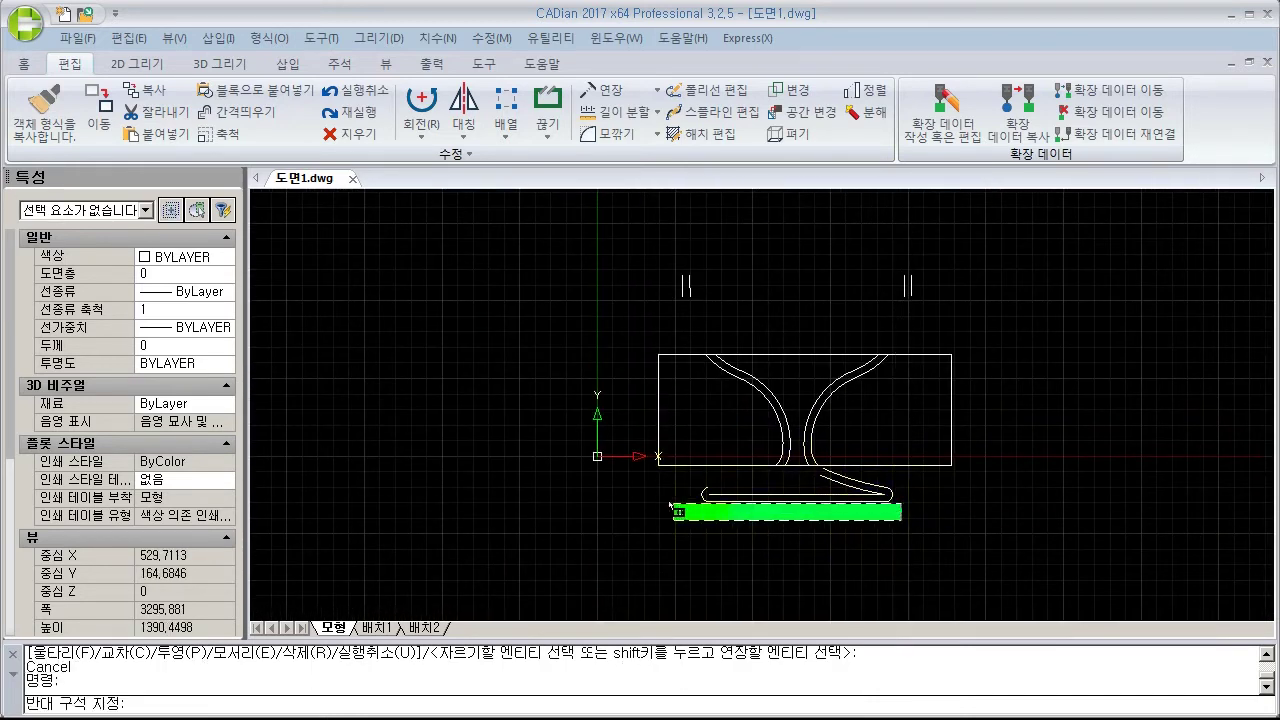
click(648, 484)
key(Delete)
click(966, 273)
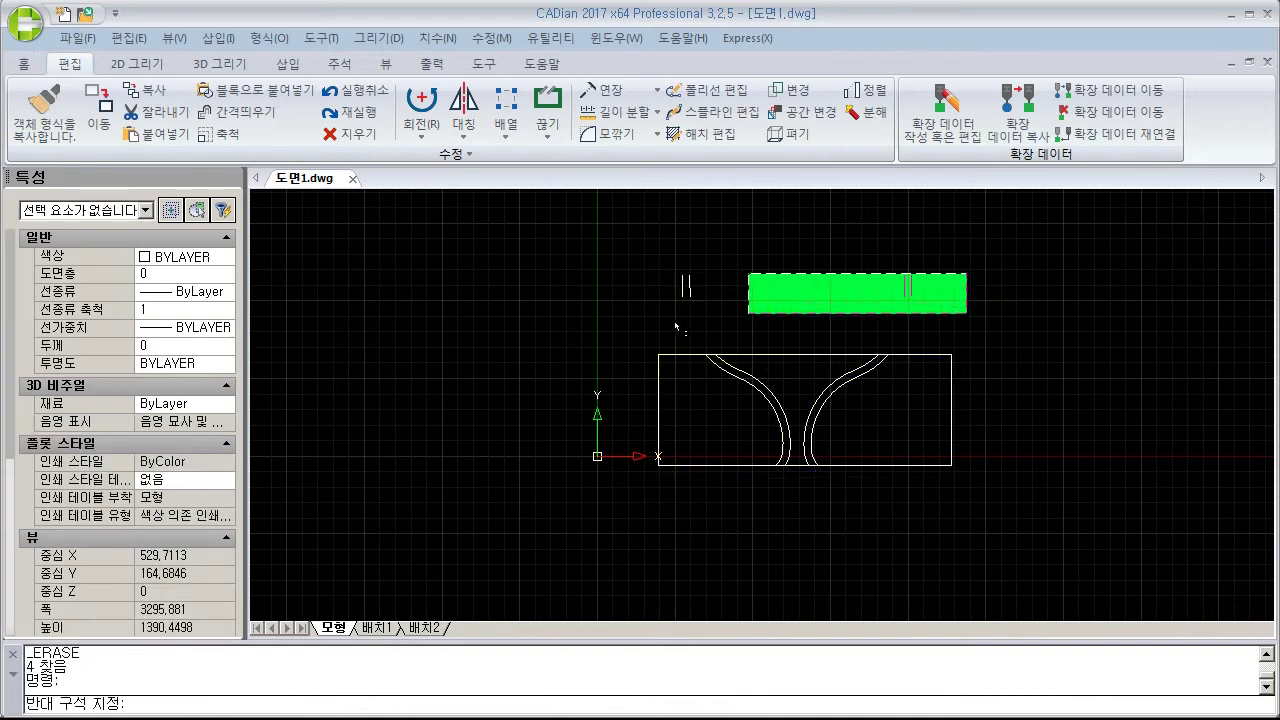
click(652, 312)
key(Delete)
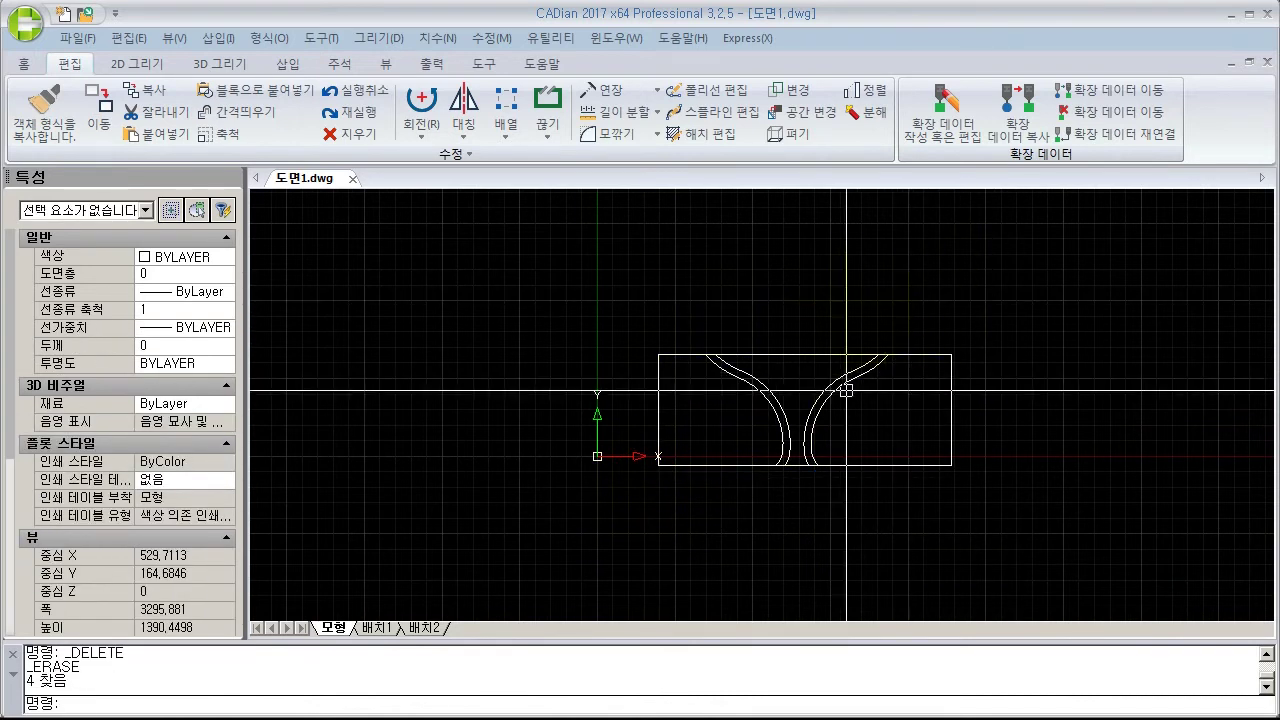
click(930, 354)
key(Delete)
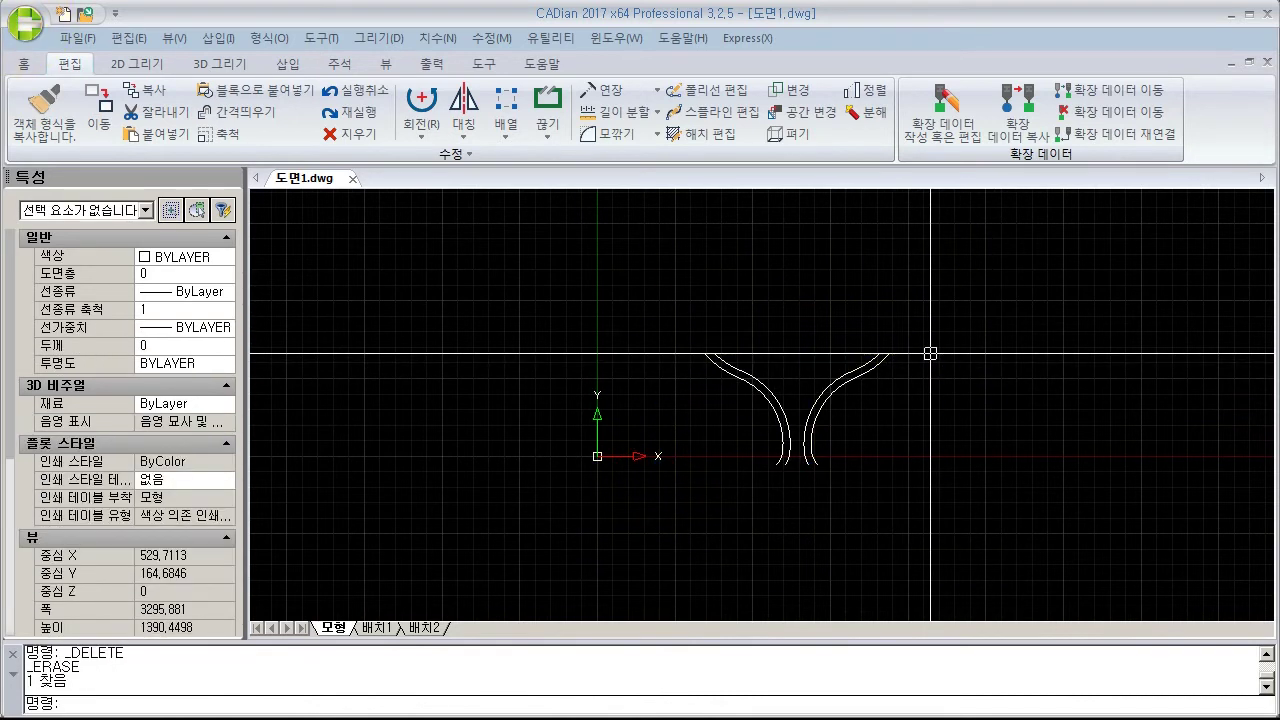
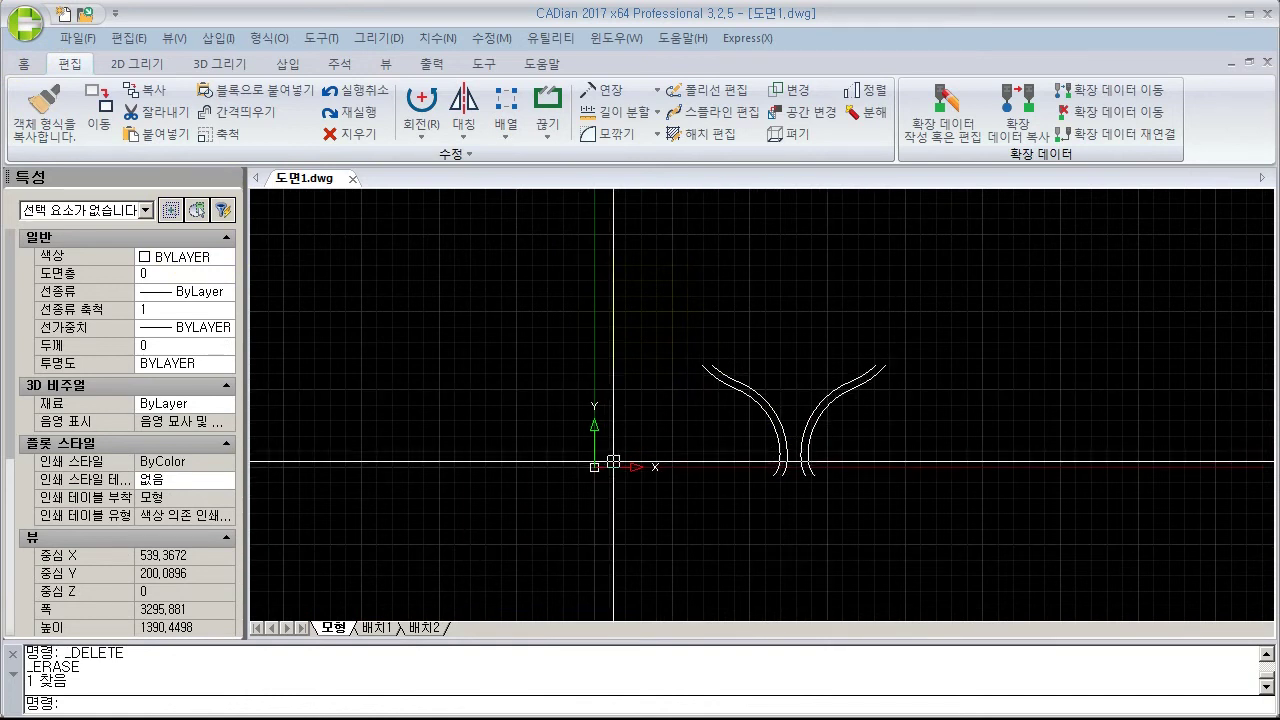
Step: Undo the erasures, the trimming and the rectangle to restore the complete goblet outline
text(U)
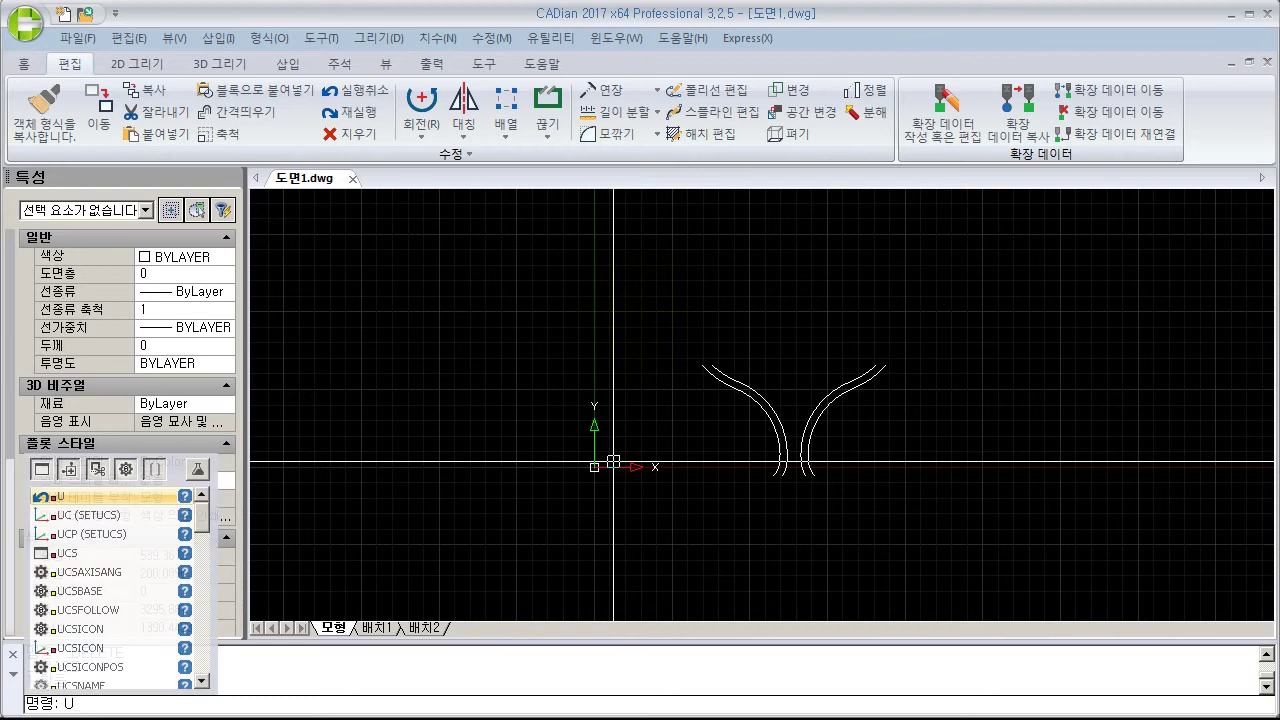
key(Return)
key(Return)
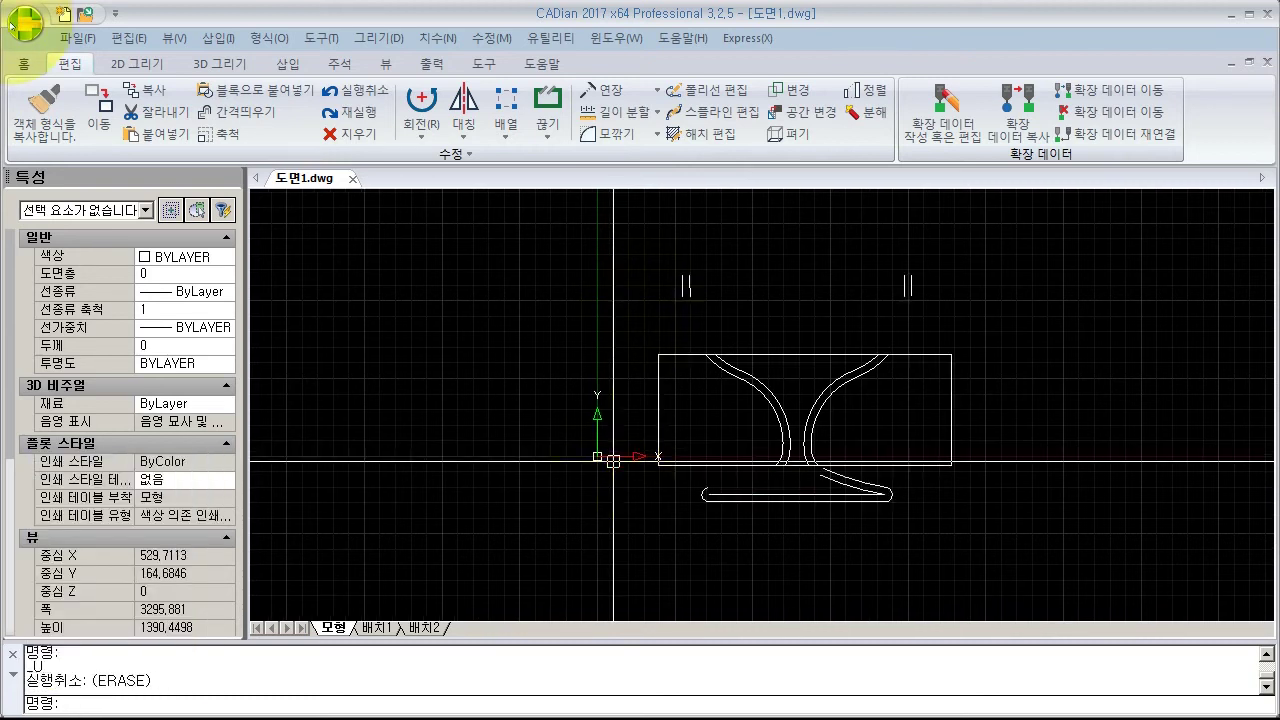
key(Return)
key(Return)
key(Return)
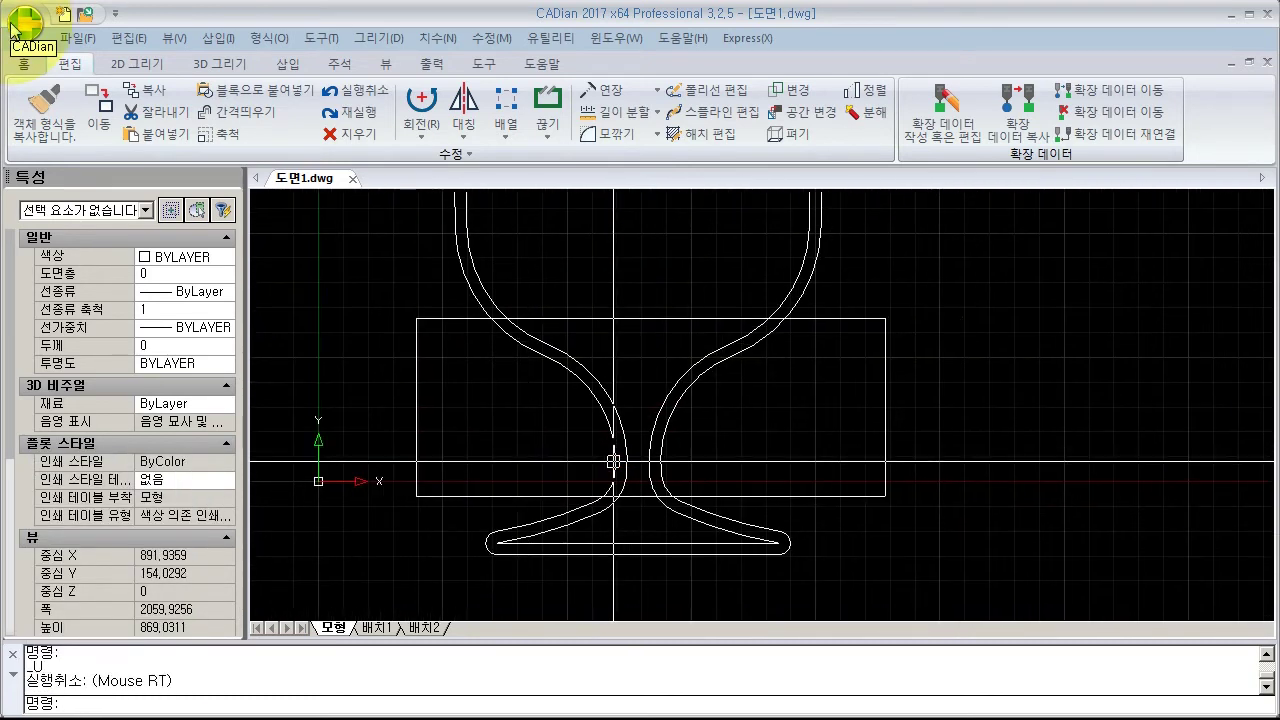
key(Return)
key(Return)
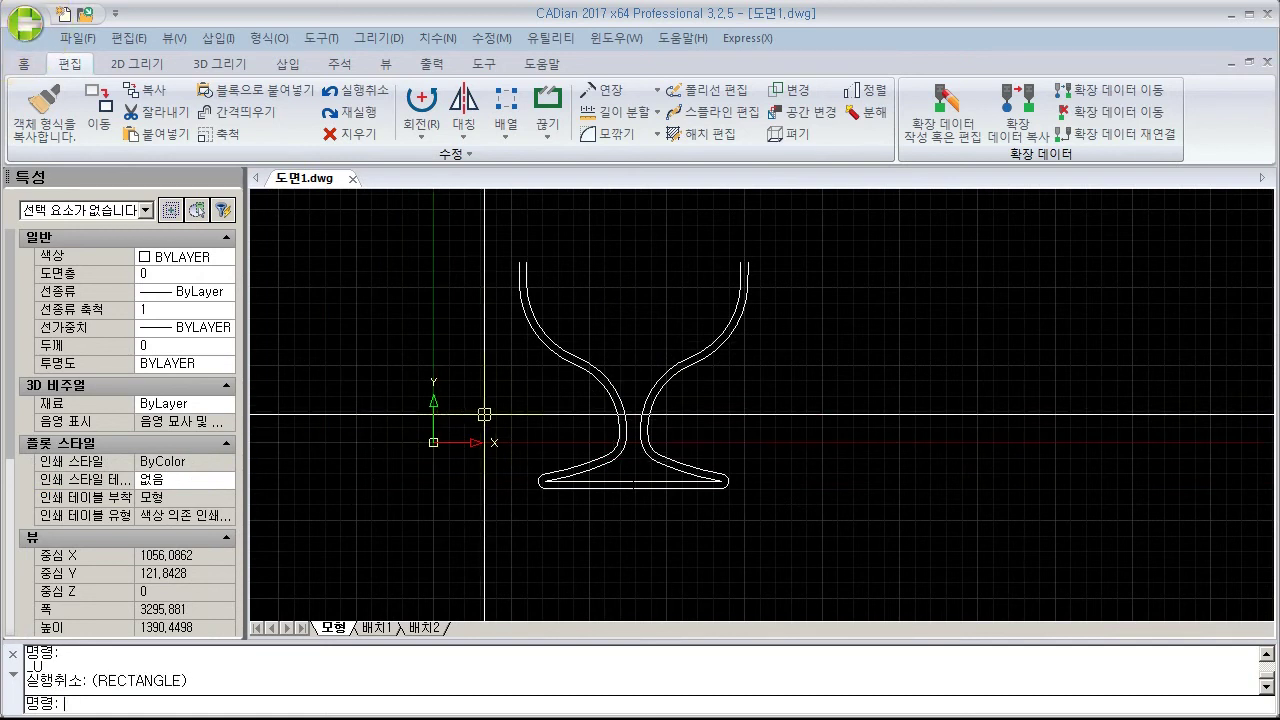
middle_drag(484, 414, 562, 456)
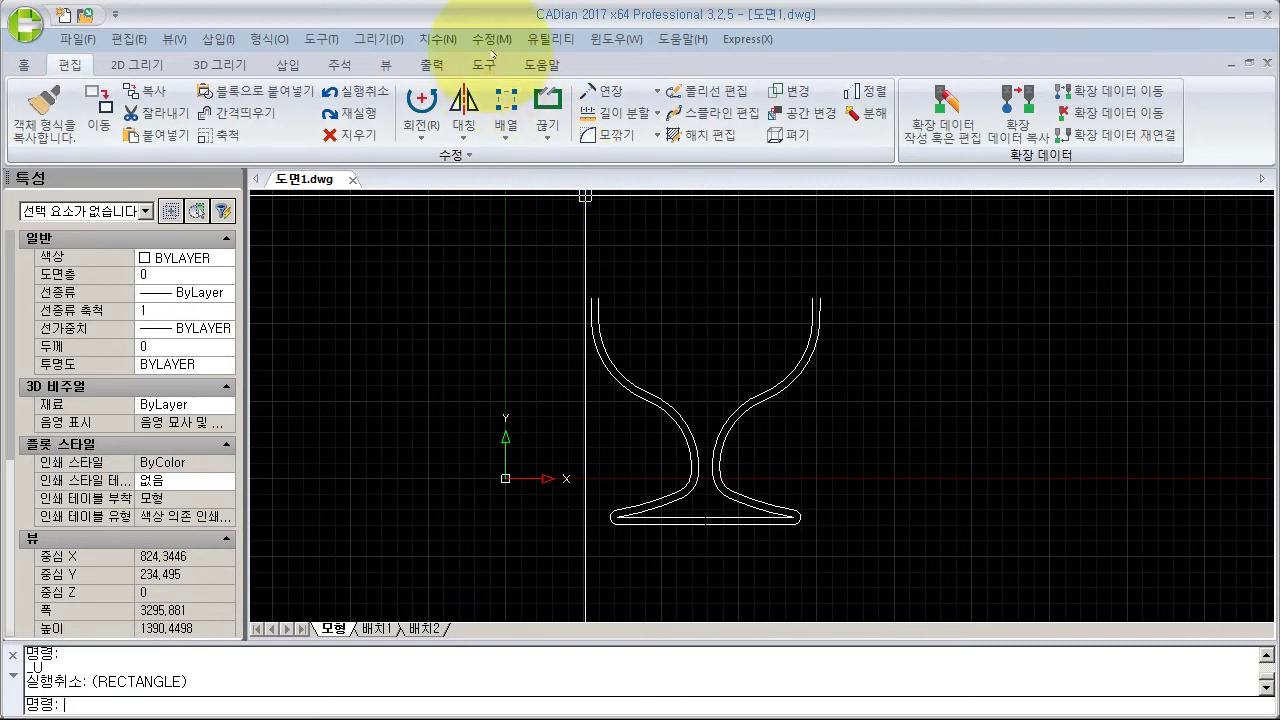
click(490, 39)
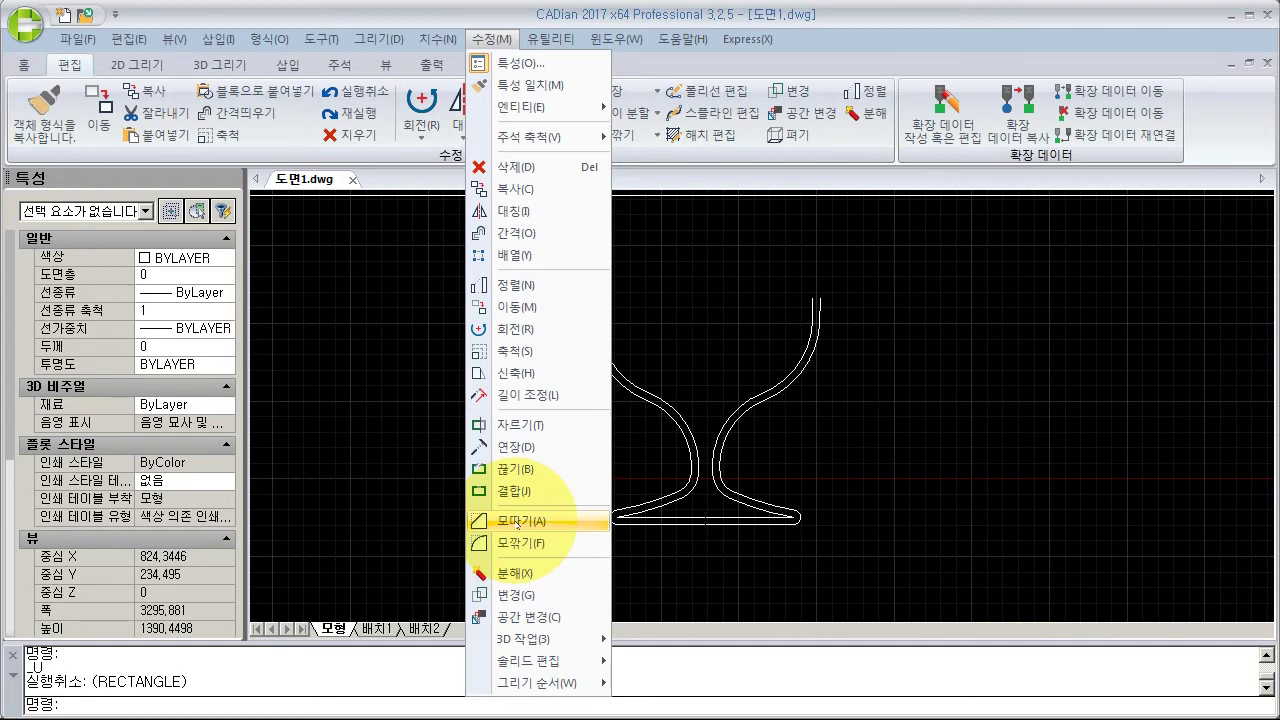
click(251, 706)
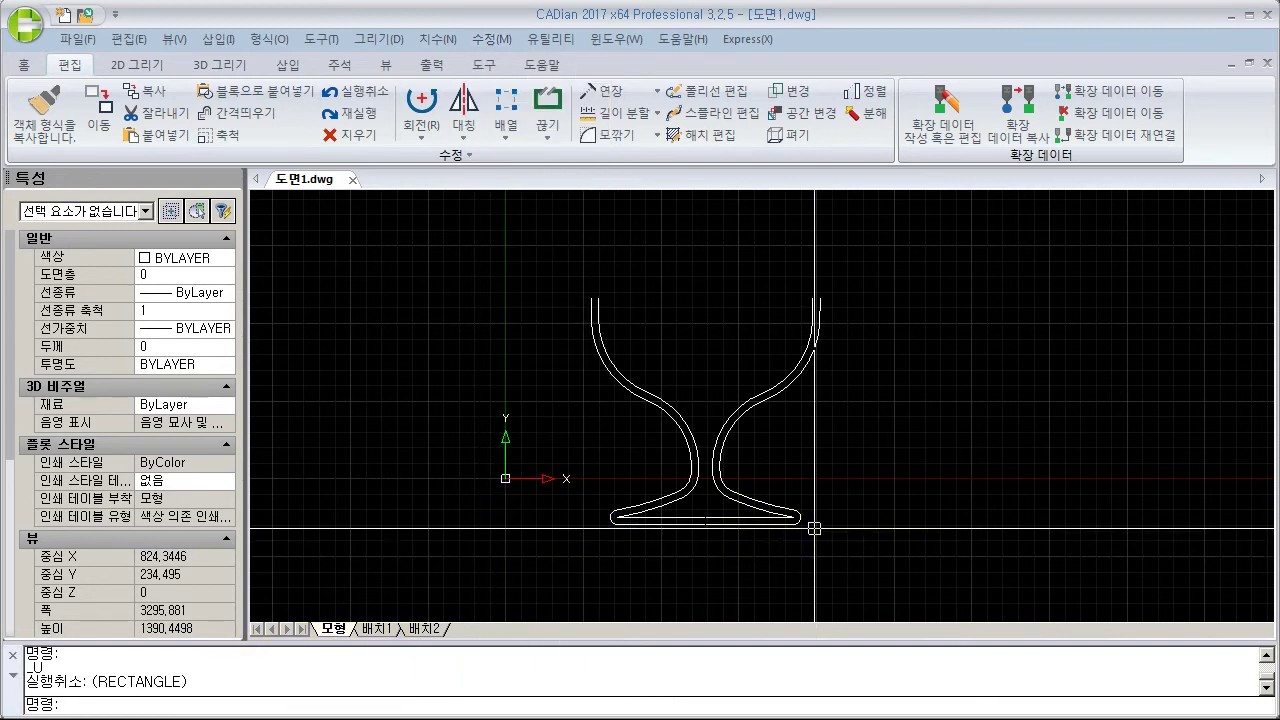
Step: Draw a wide rectangle in the empty space beside the goblet, on its right-hand side
mouse_move(878, 496)
middle_down()
mouse_move(745, 526)
mouse_move(567, 535)
middle_up()
middle_drag(743, 538, 749, 474)
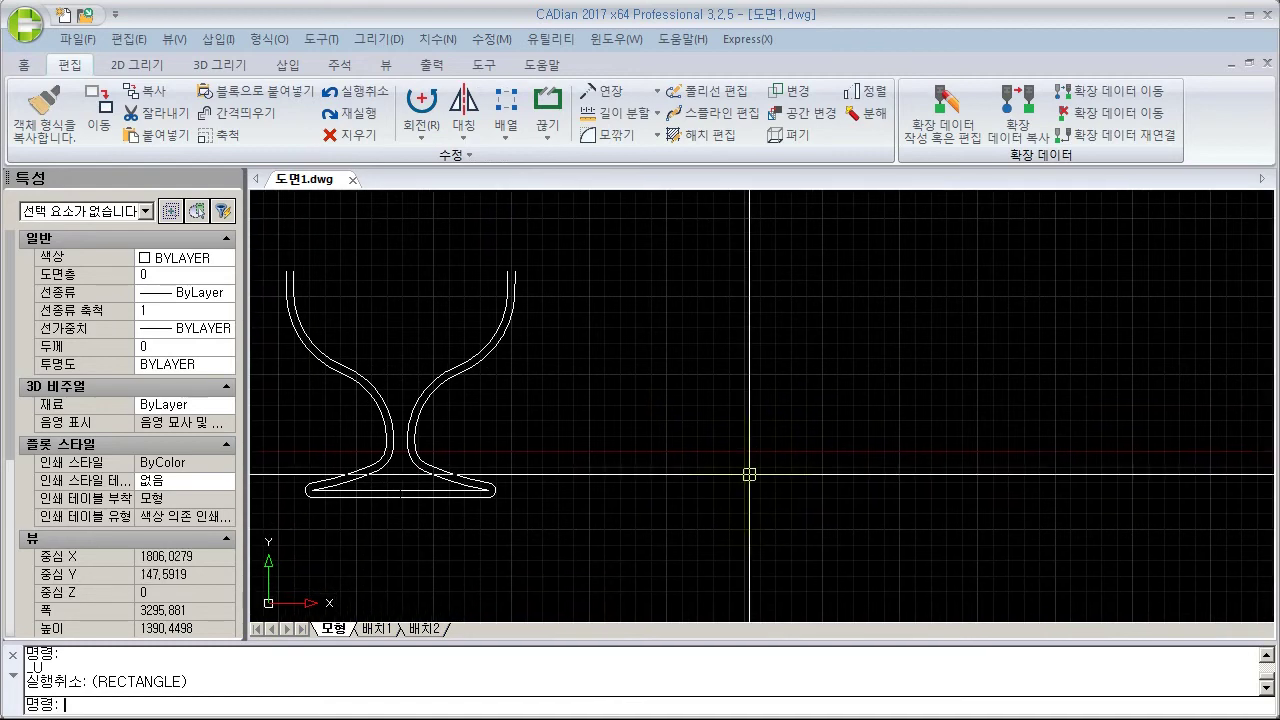
text(c)
key(Return)
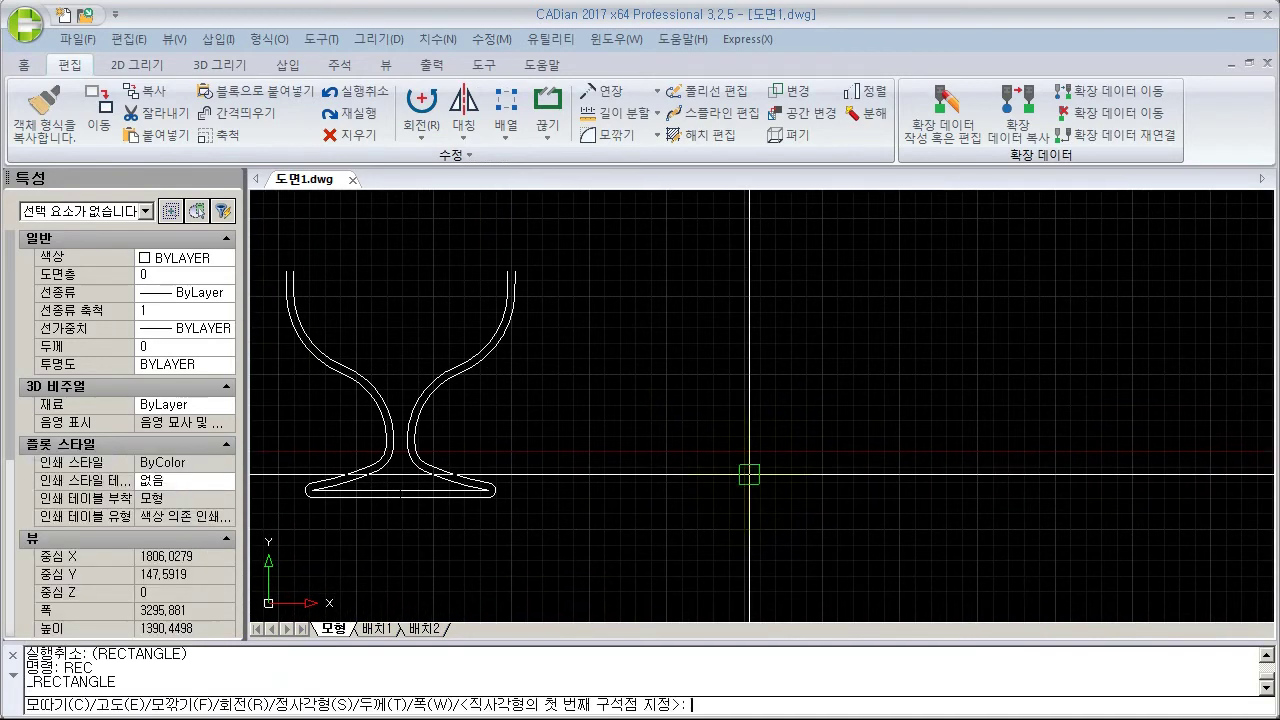
click(659, 369)
click(993, 529)
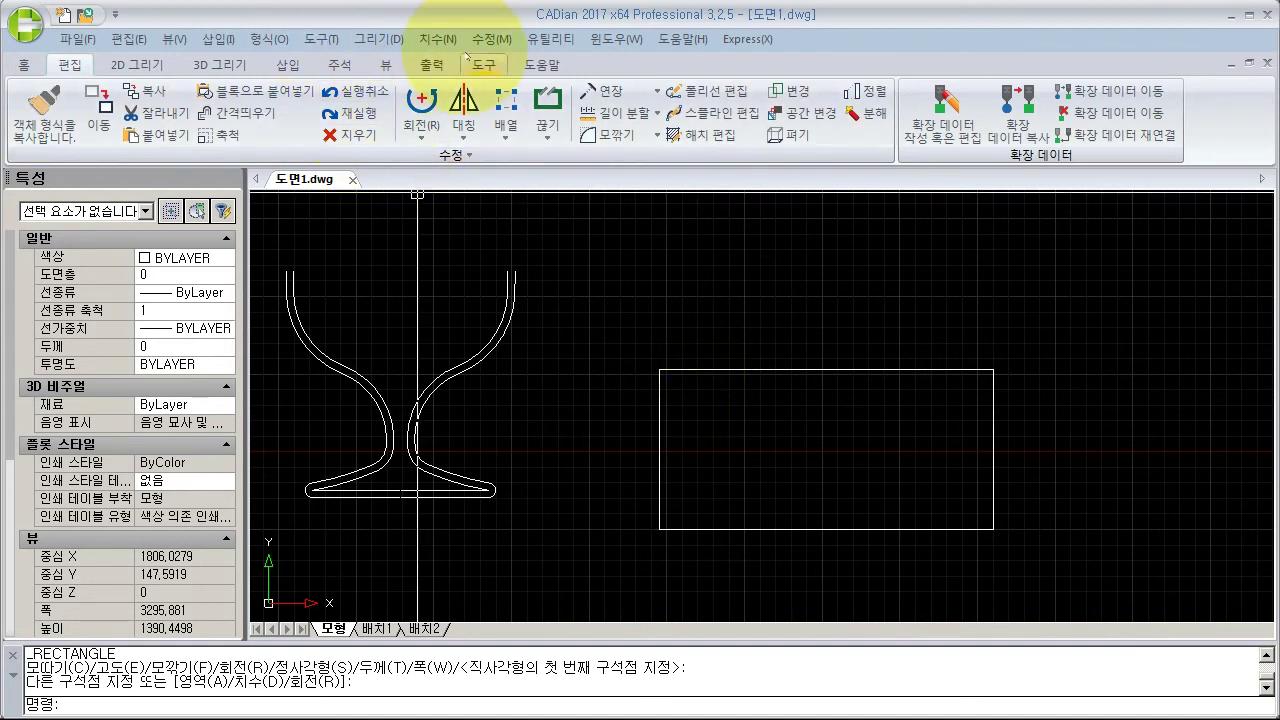
Step: Chamfer the rectangle's upper-left corner with distances of about 54.7 and 58, picked as point pairs in the drawing
click(490, 39)
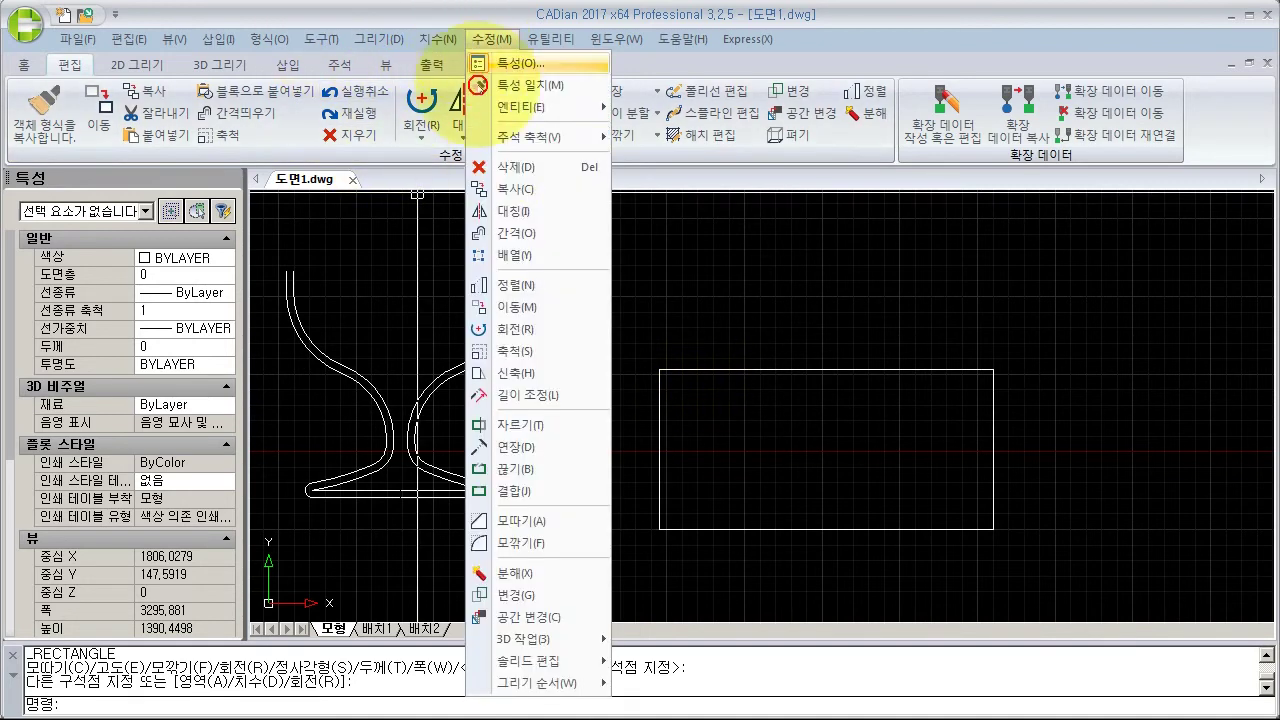
click(528, 524)
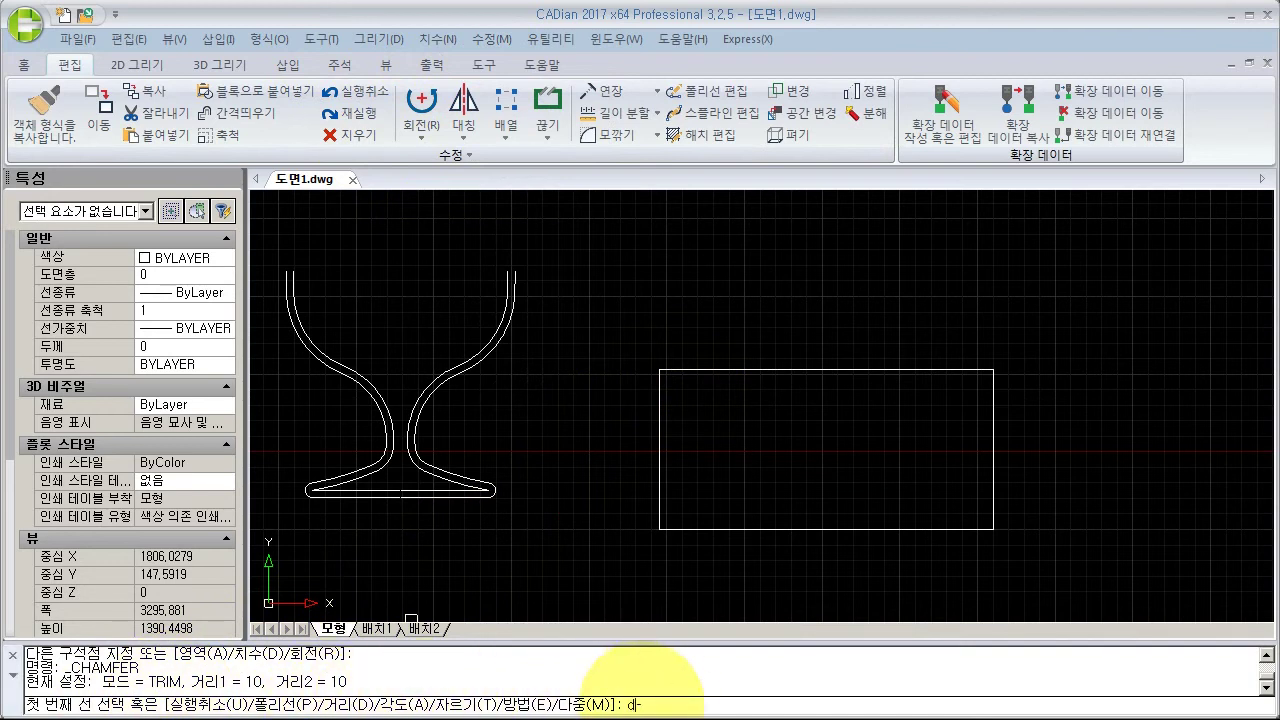
key(Return)
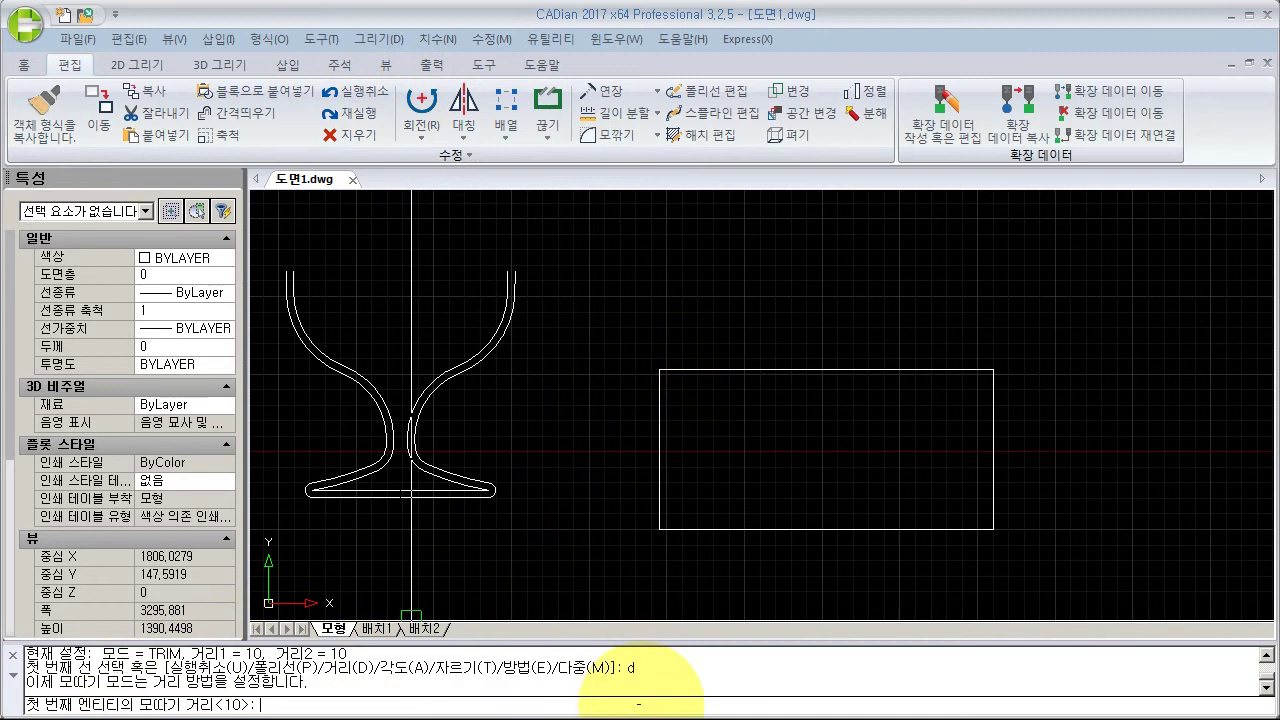
click(579, 418)
click(579, 435)
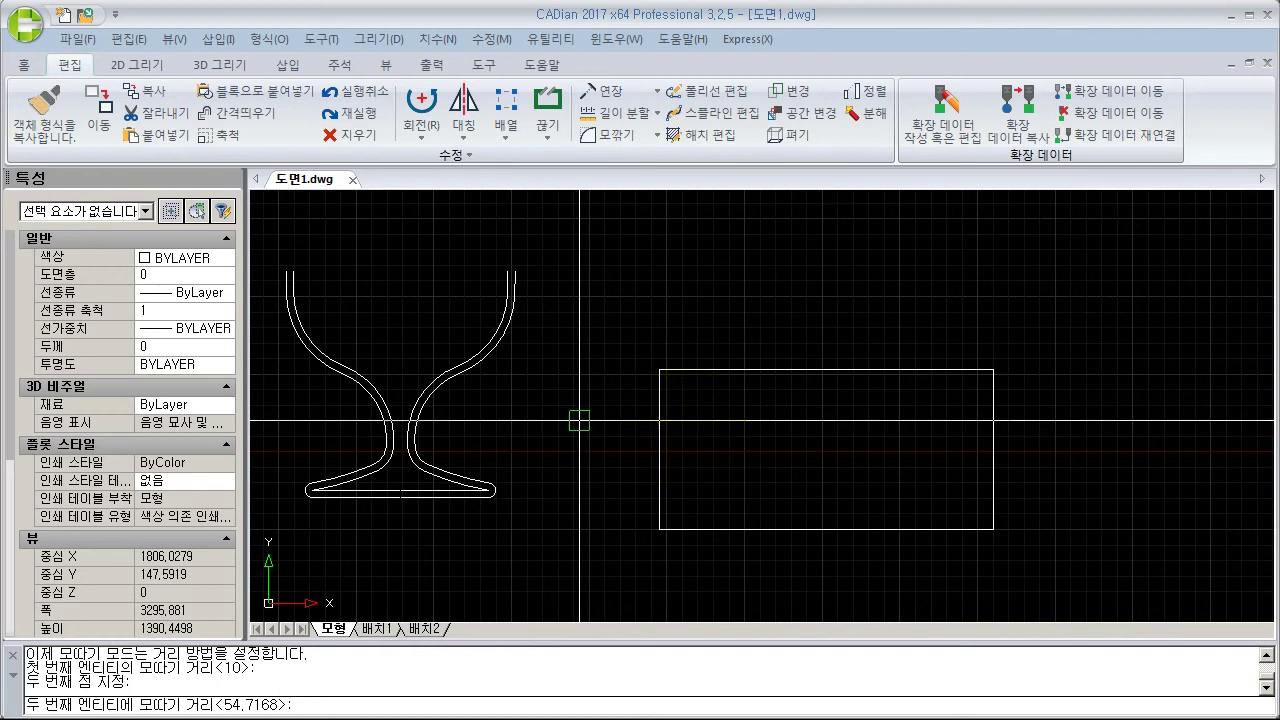
click(579, 420)
click(579, 435)
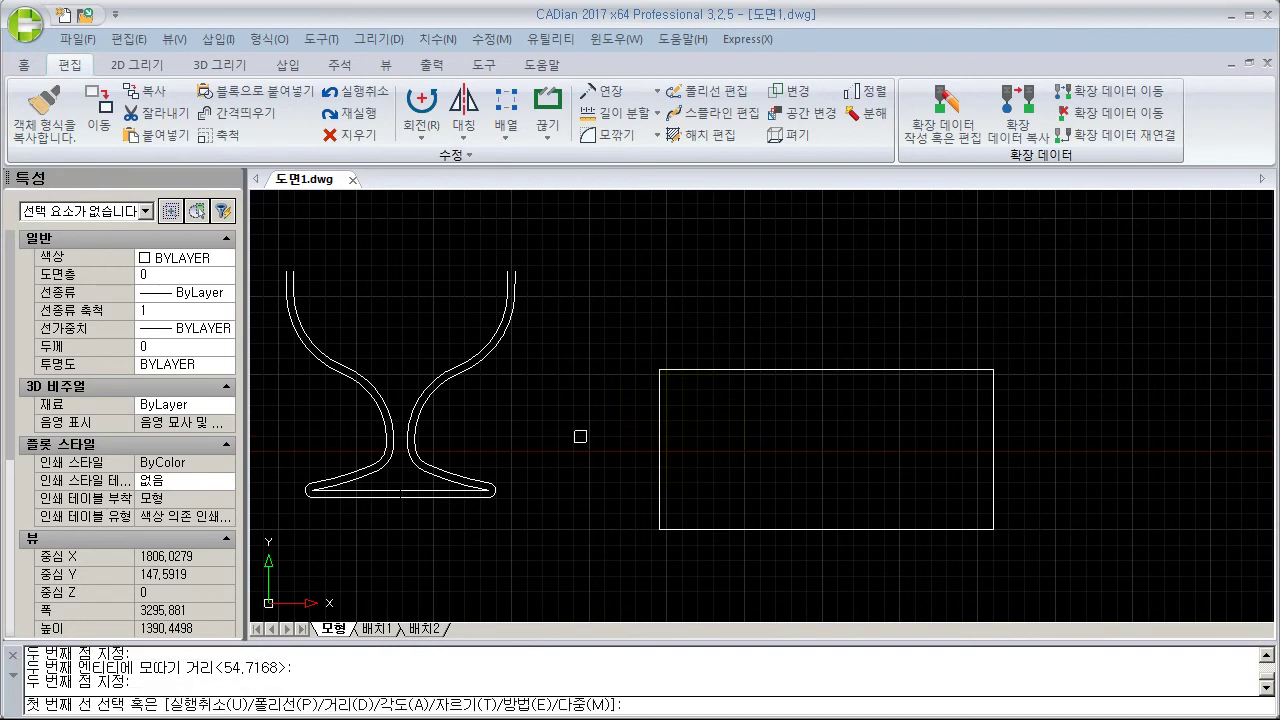
click(658, 390)
click(676, 372)
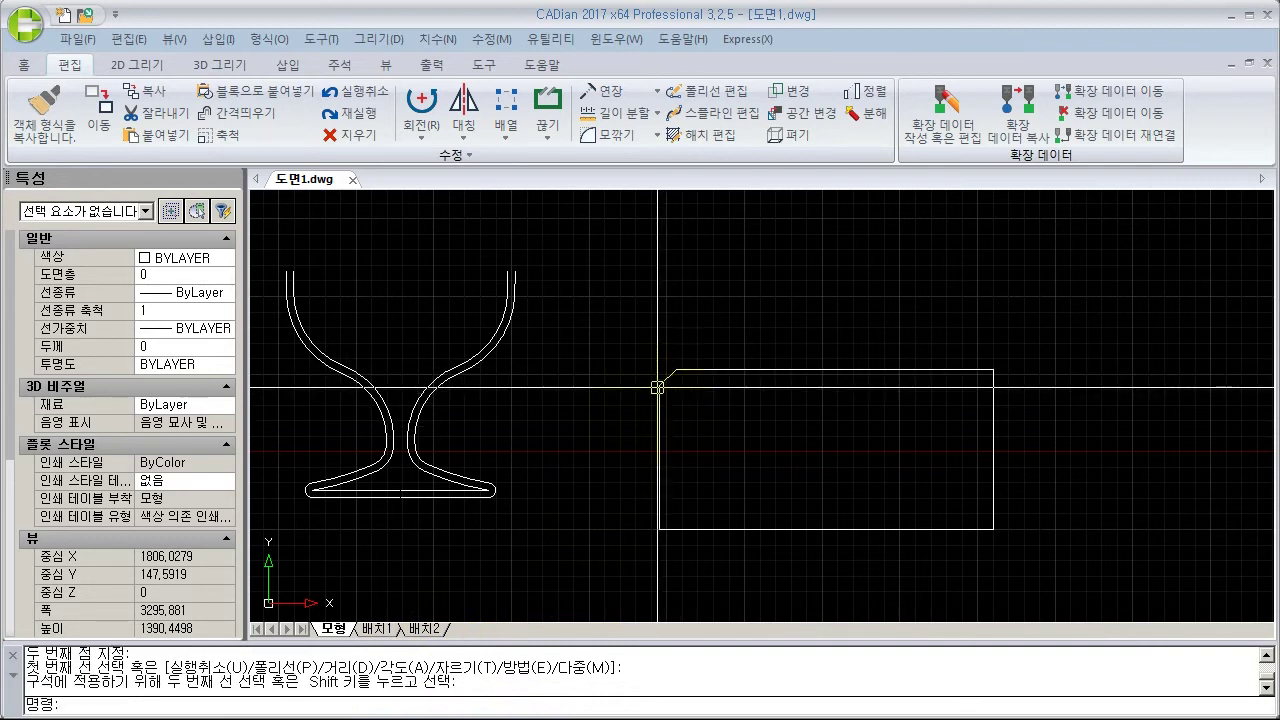
key(Escape)
key(Escape)
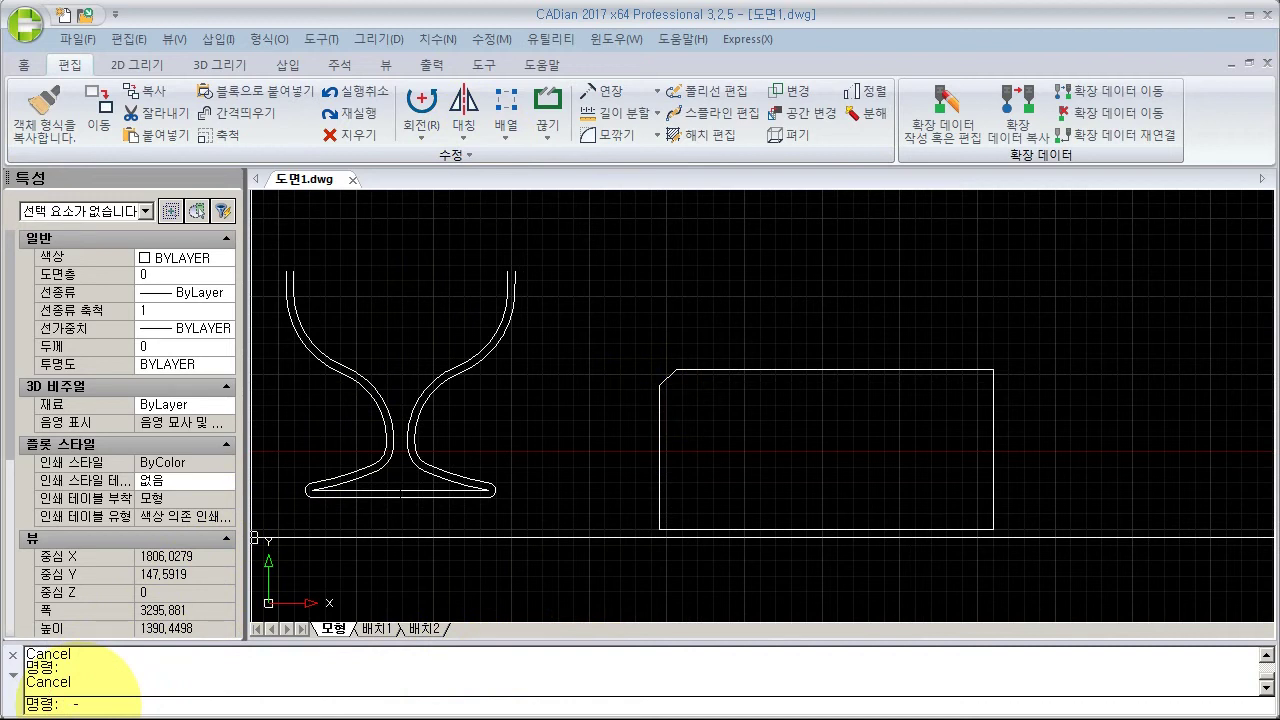
Step: Chamfer the rectangle's upper-right corner with both chamfer distances set to 100
key(Return)
drag(44, 667, 101, 667)
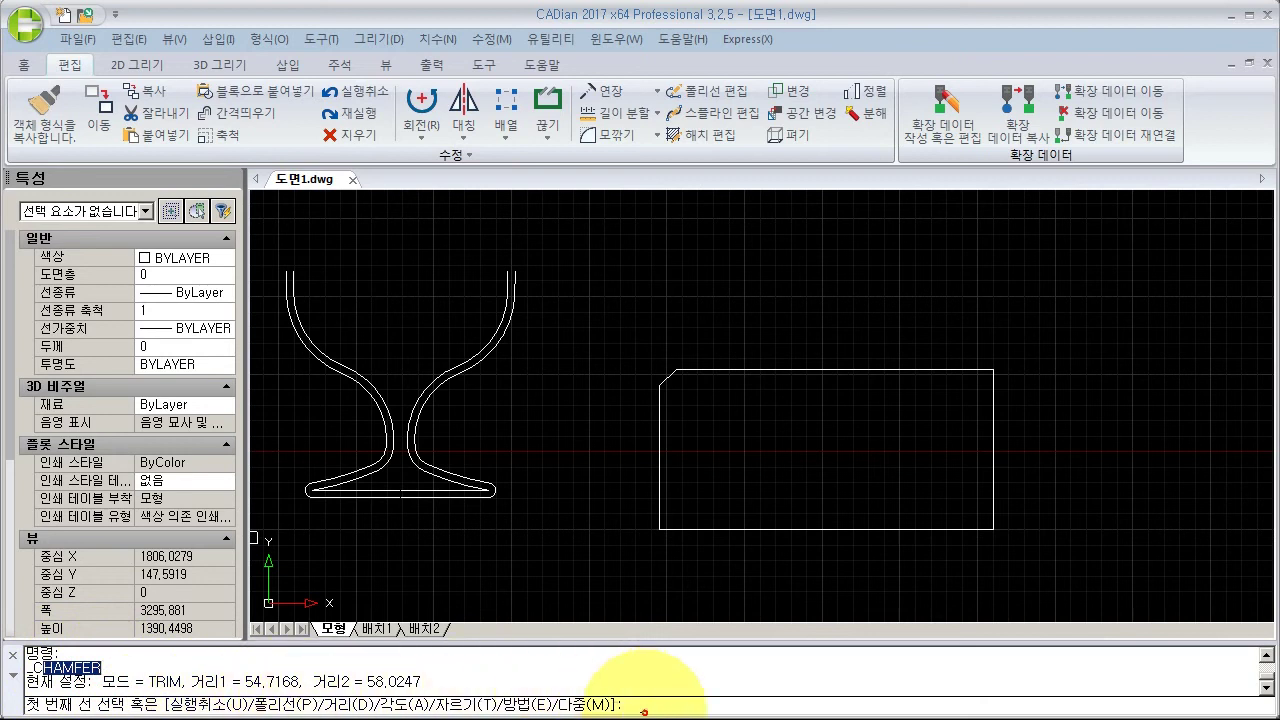
text(d)
key(Return)
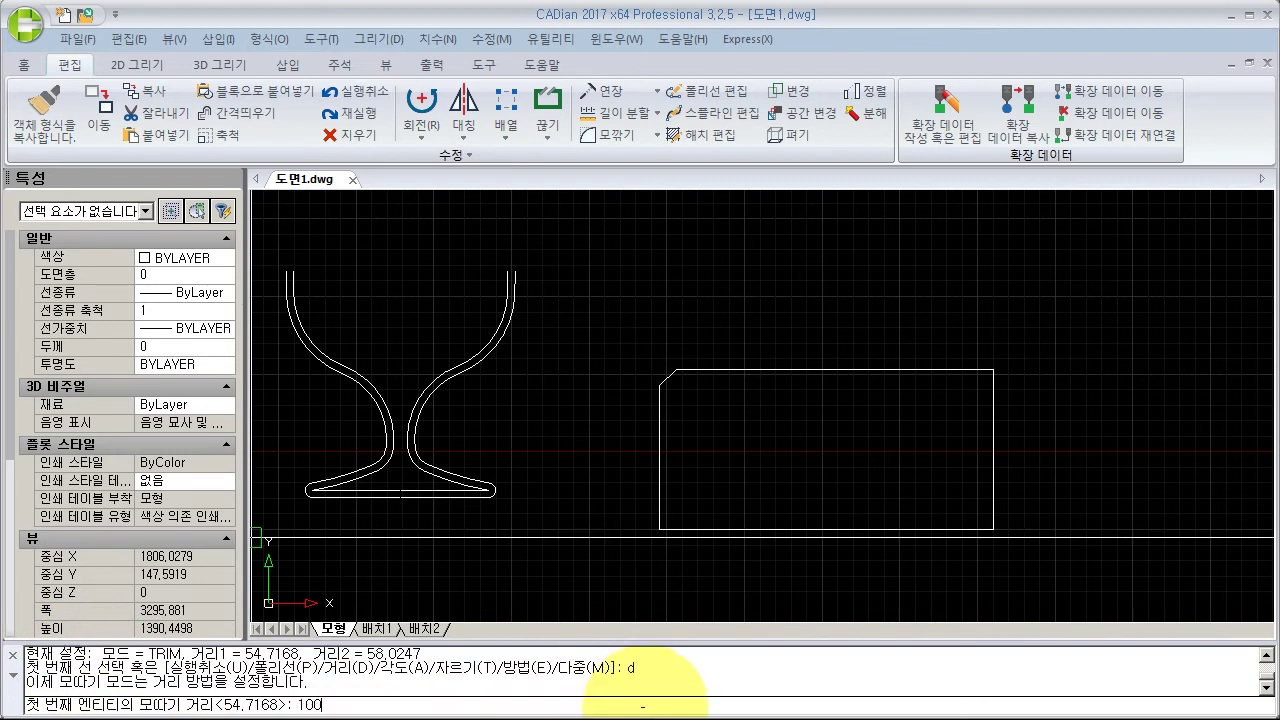
key(Return)
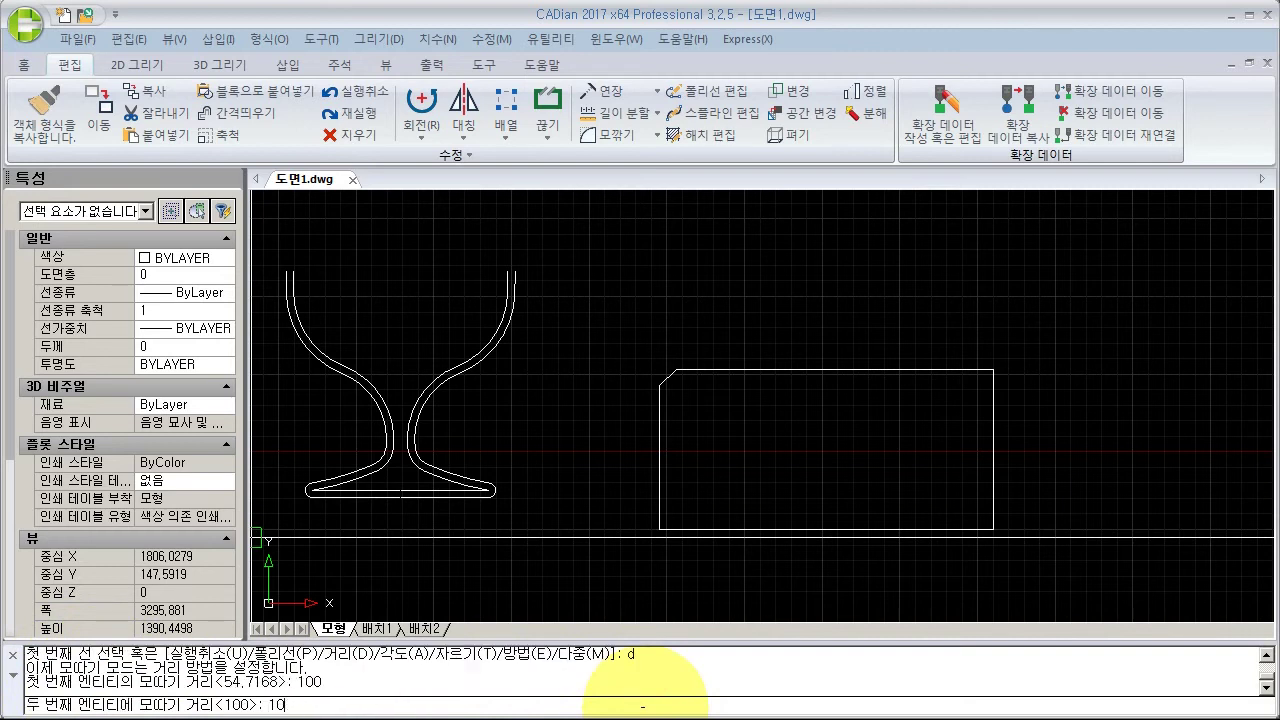
text(100)
key(Return)
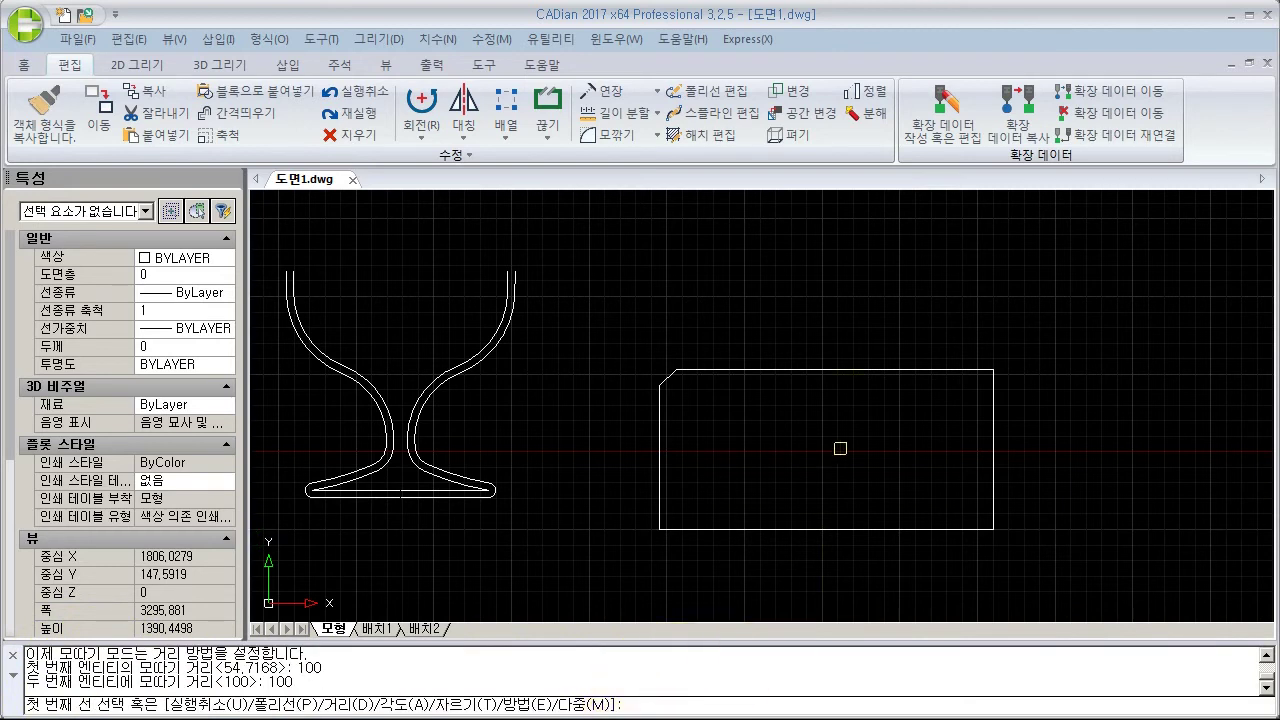
click(956, 367)
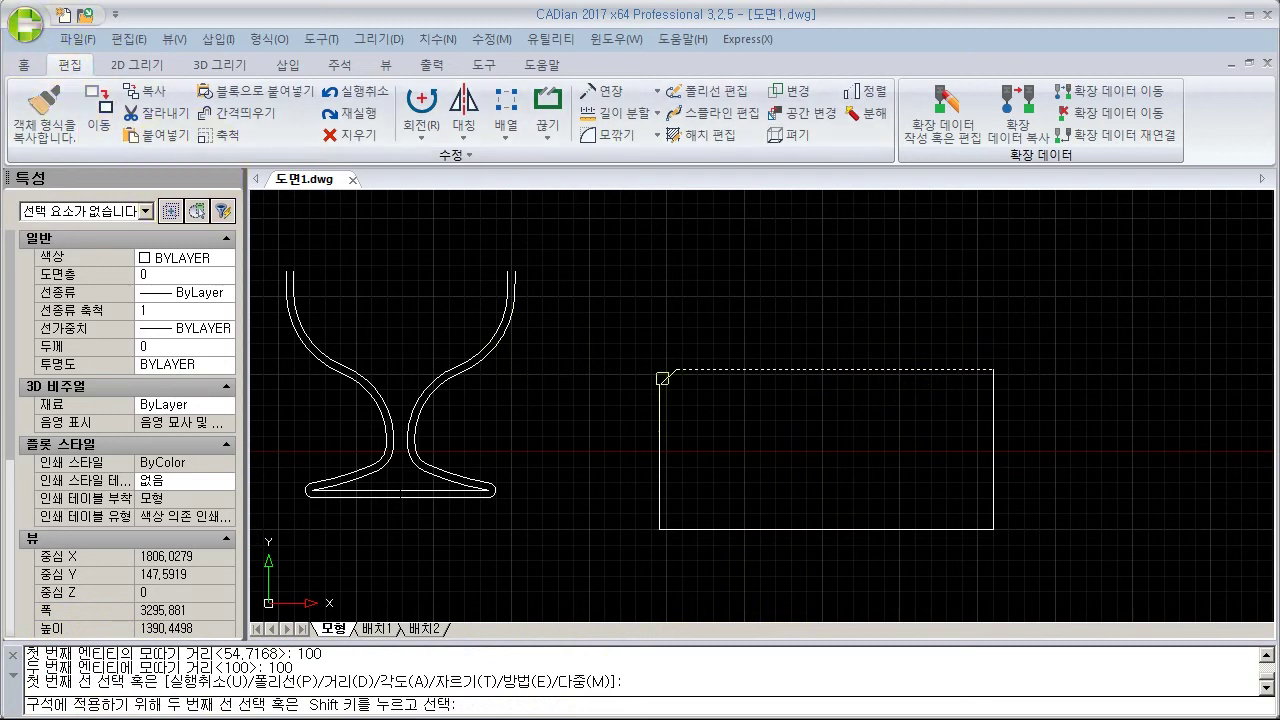
click(993, 393)
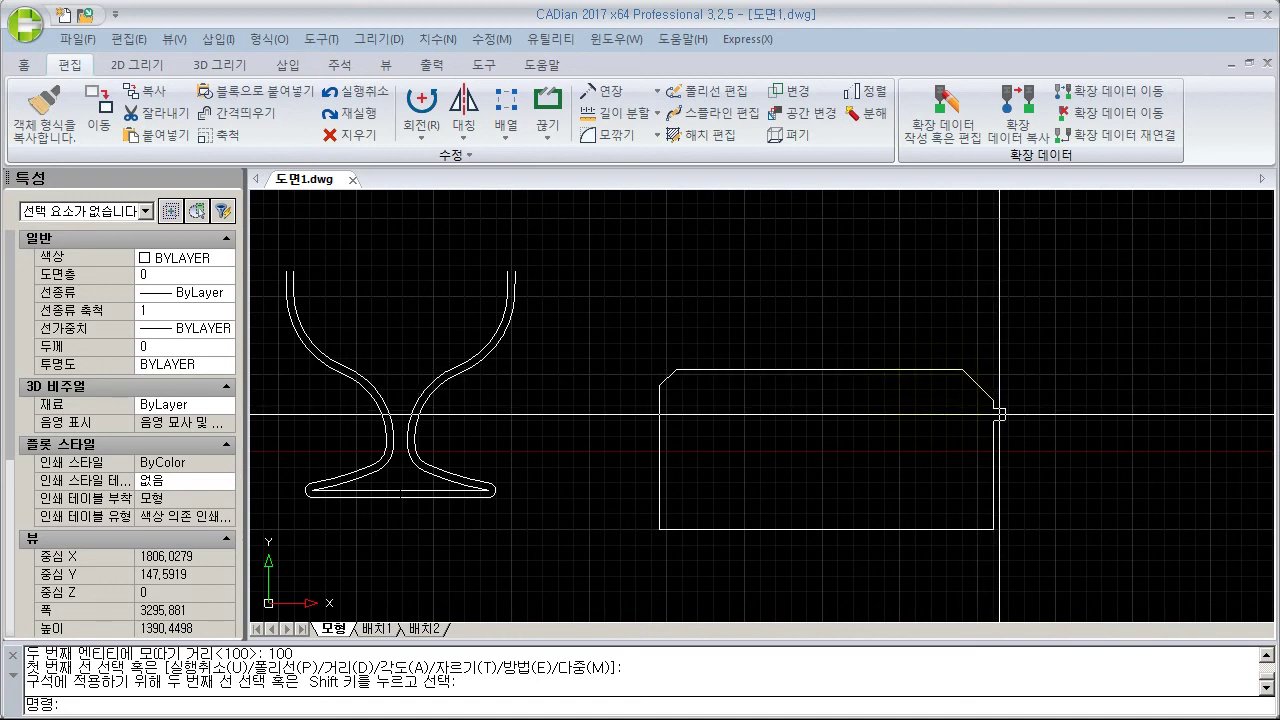
Step: Fillet the rectangle's lower-left corner with a radius of 100
click(490, 39)
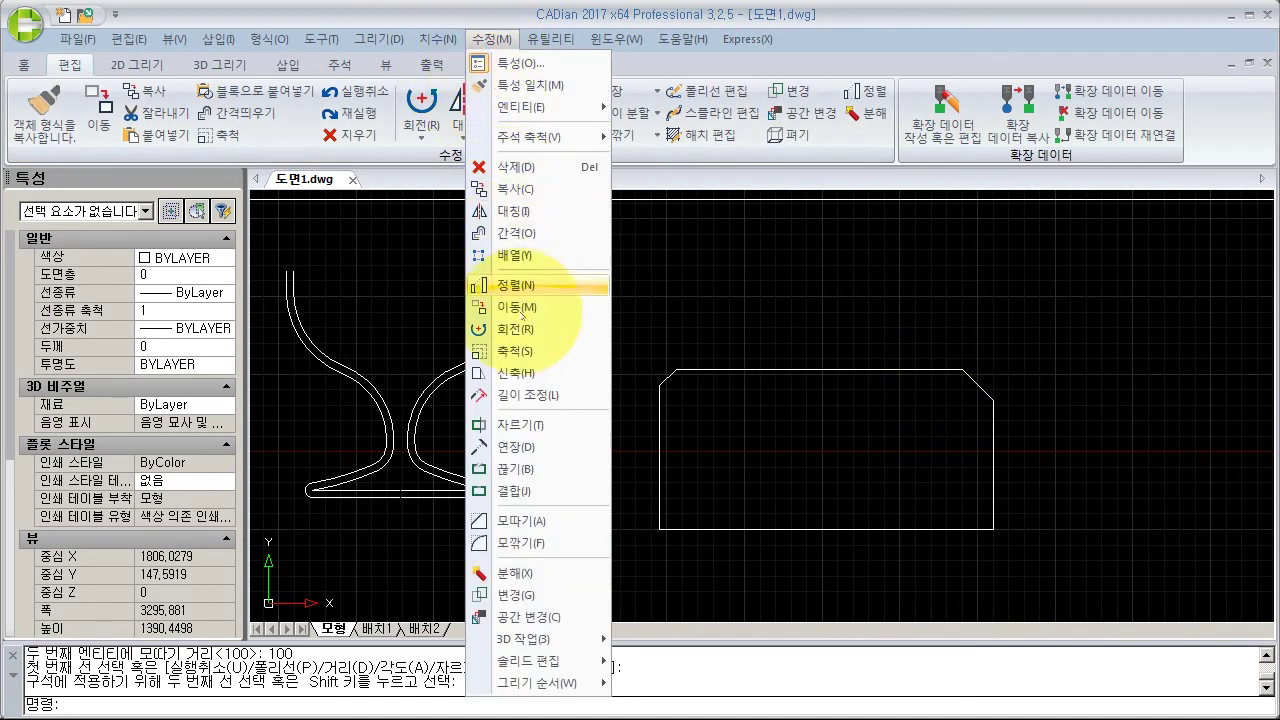
click(518, 543)
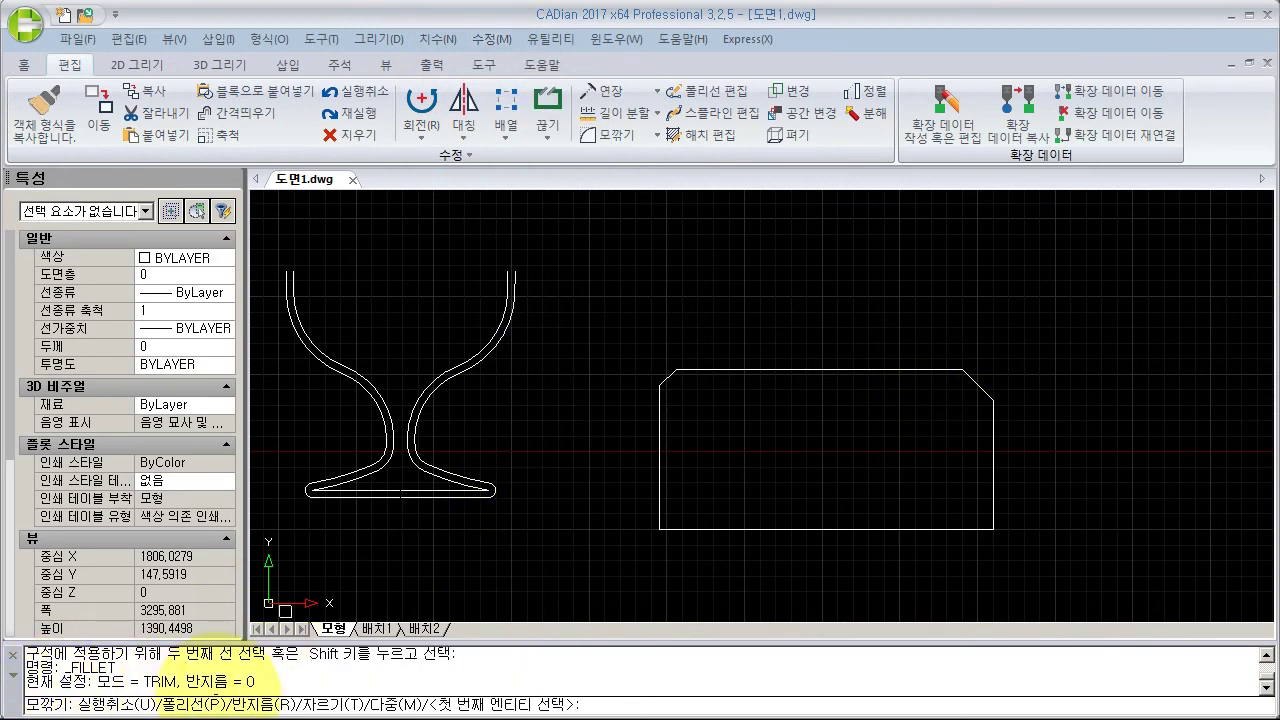
double_click(251, 681)
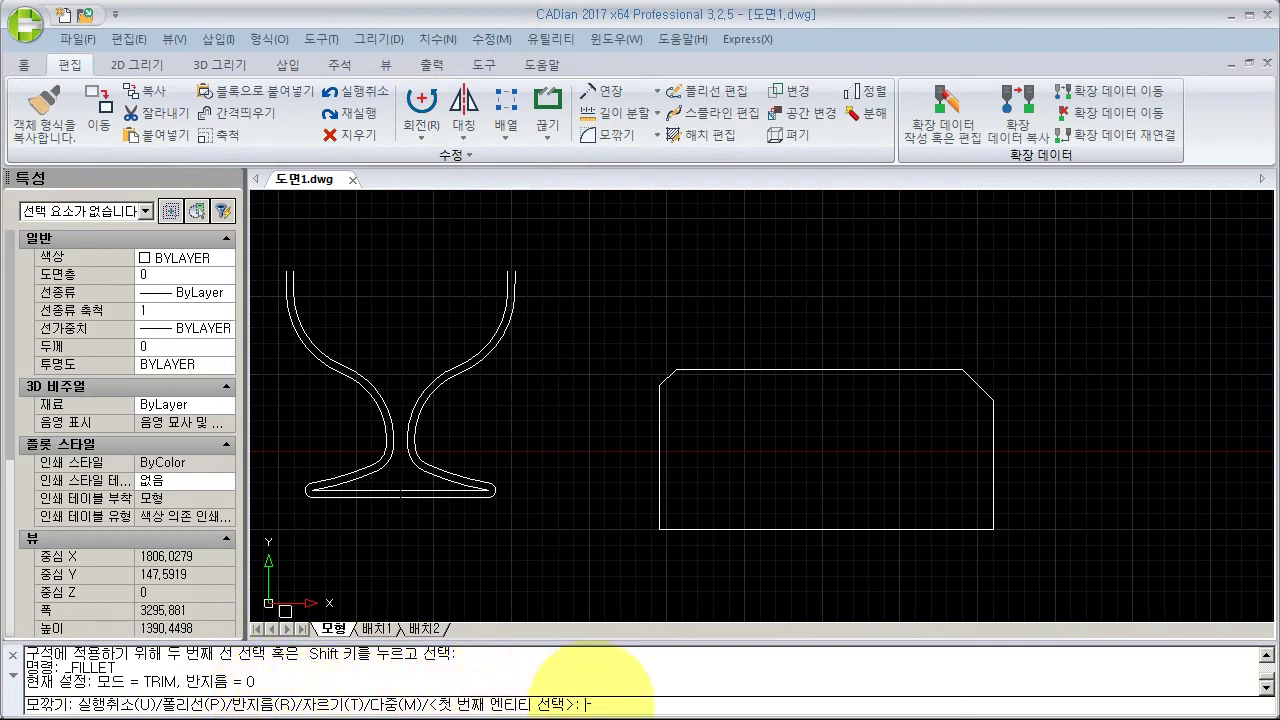
text(r)
key(Return)
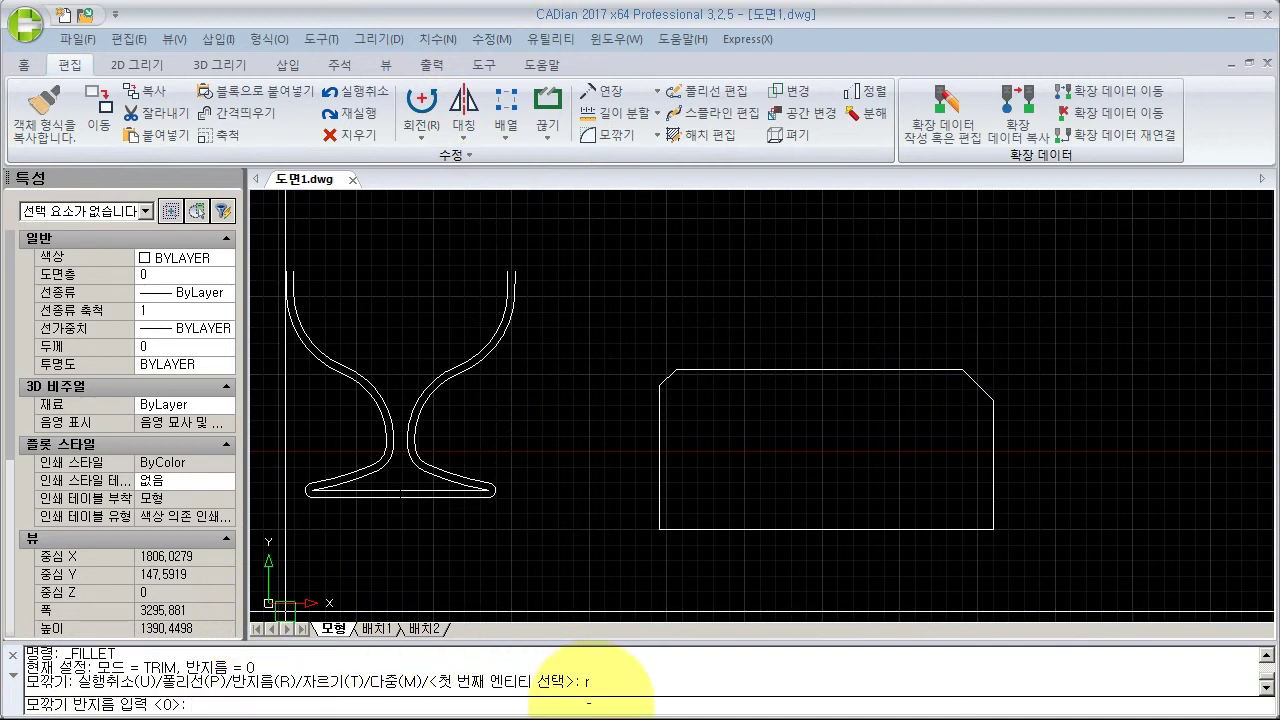
text(100)
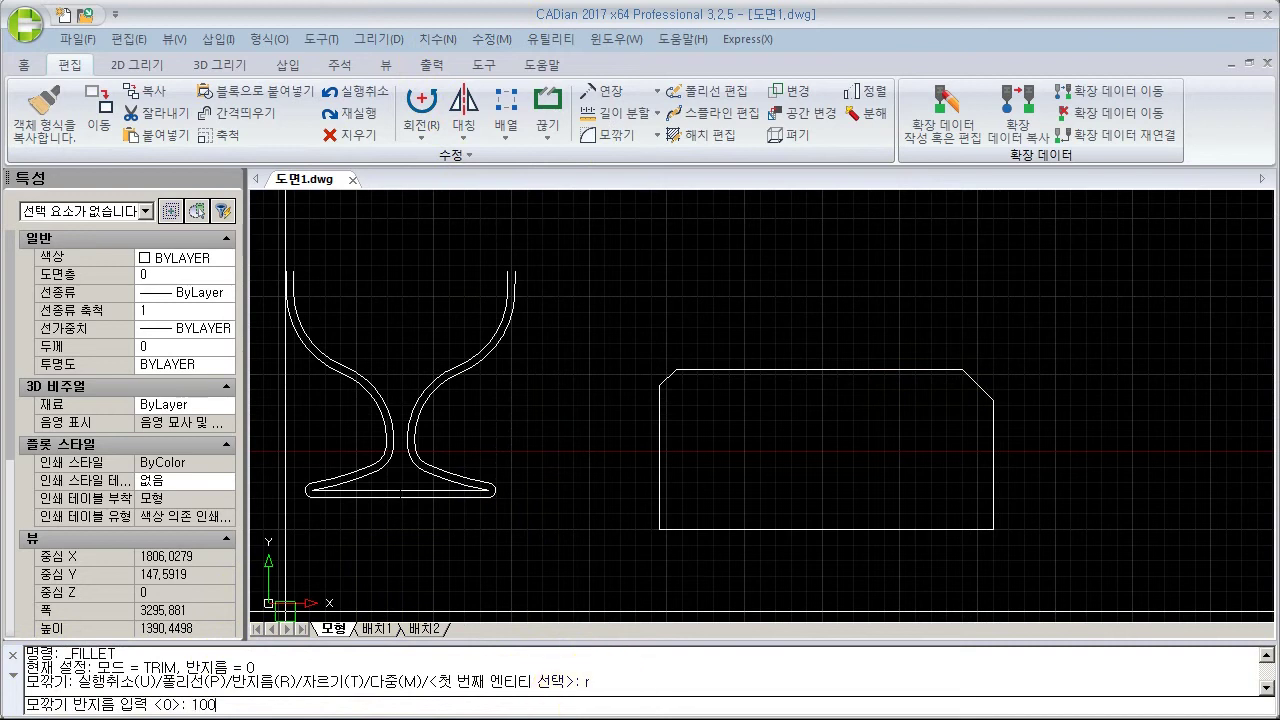
key(Return)
click(659, 504)
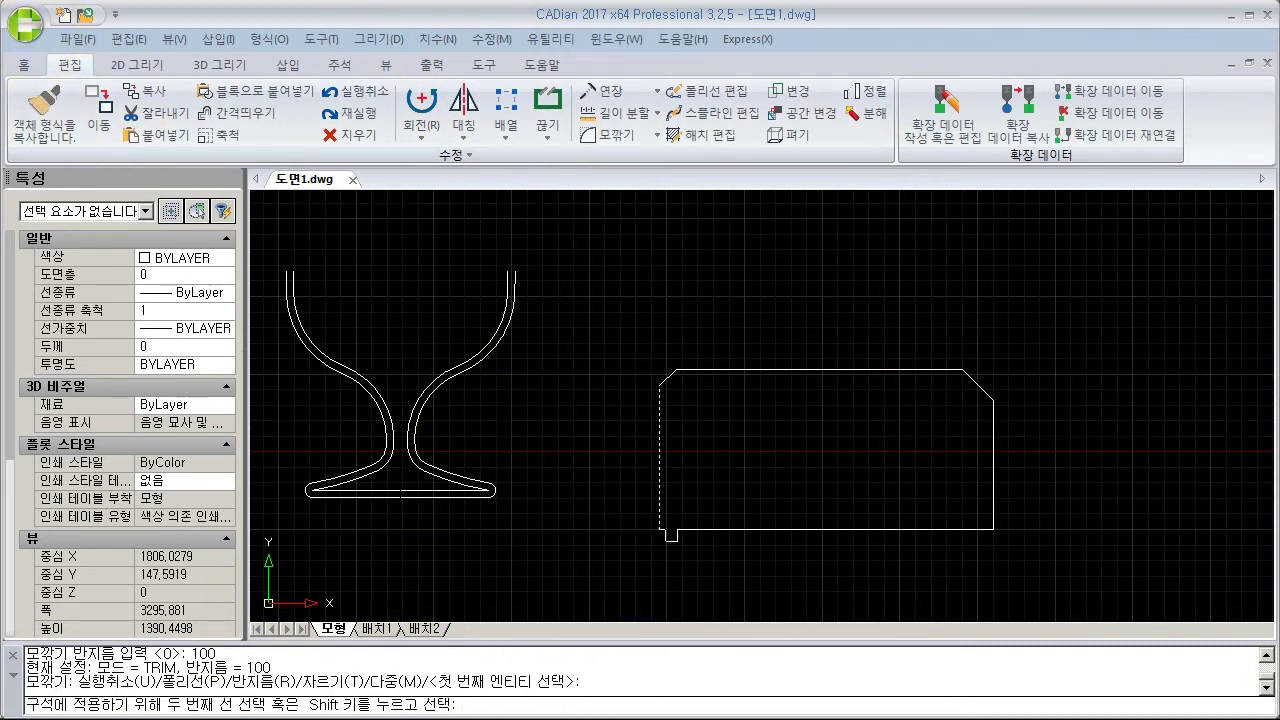
click(693, 530)
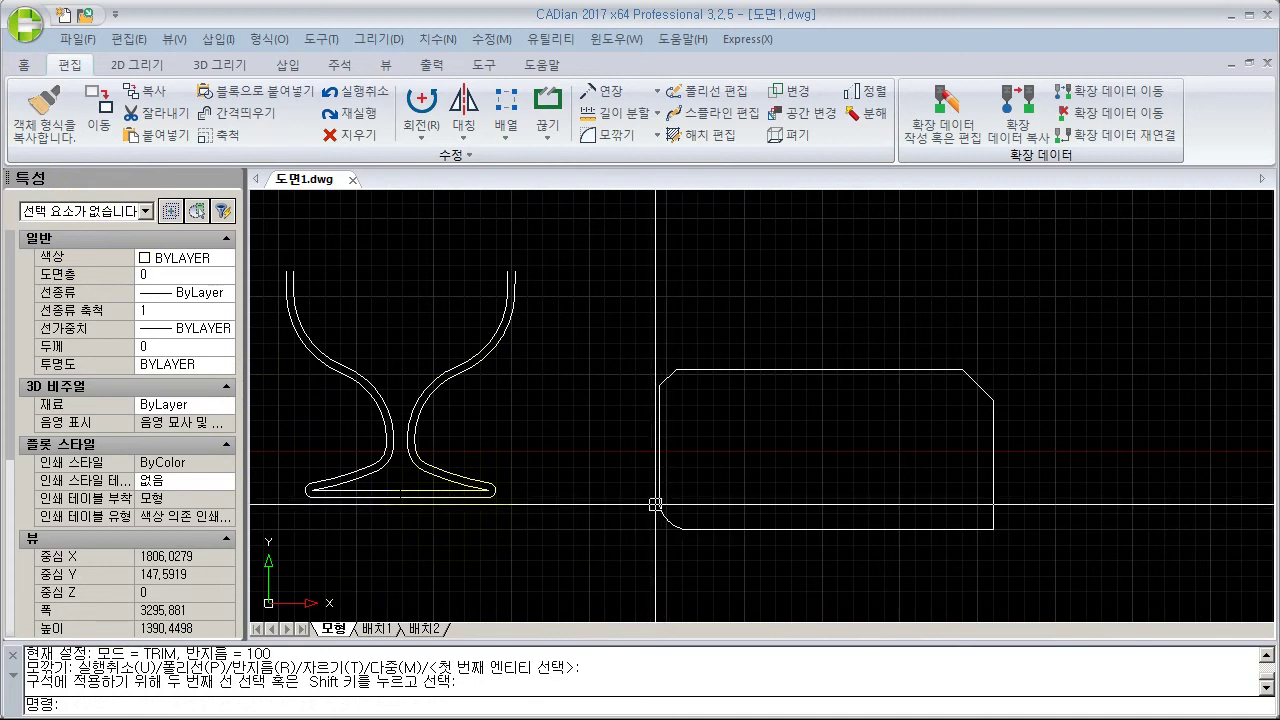
Step: Examine the rectangle's rounded lower-left corner up close with the outline selected, and clear the selection
scroll(672, 510, up, 4)
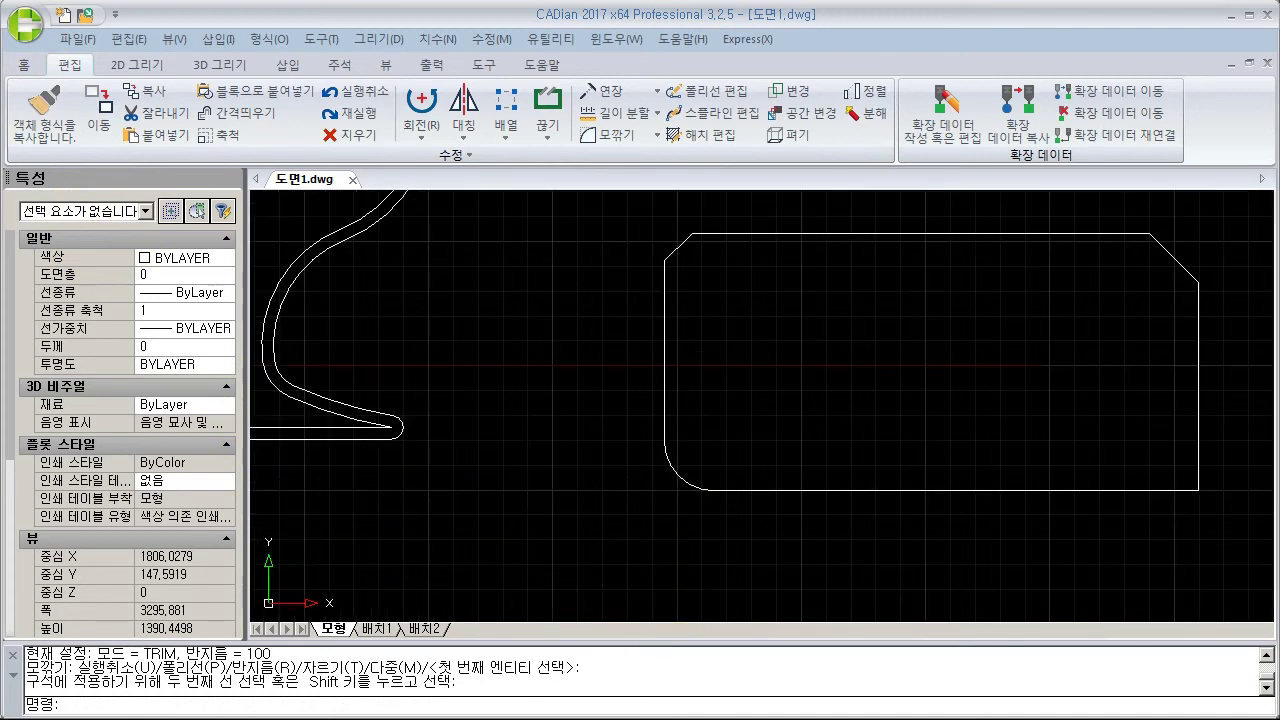
click(668, 441)
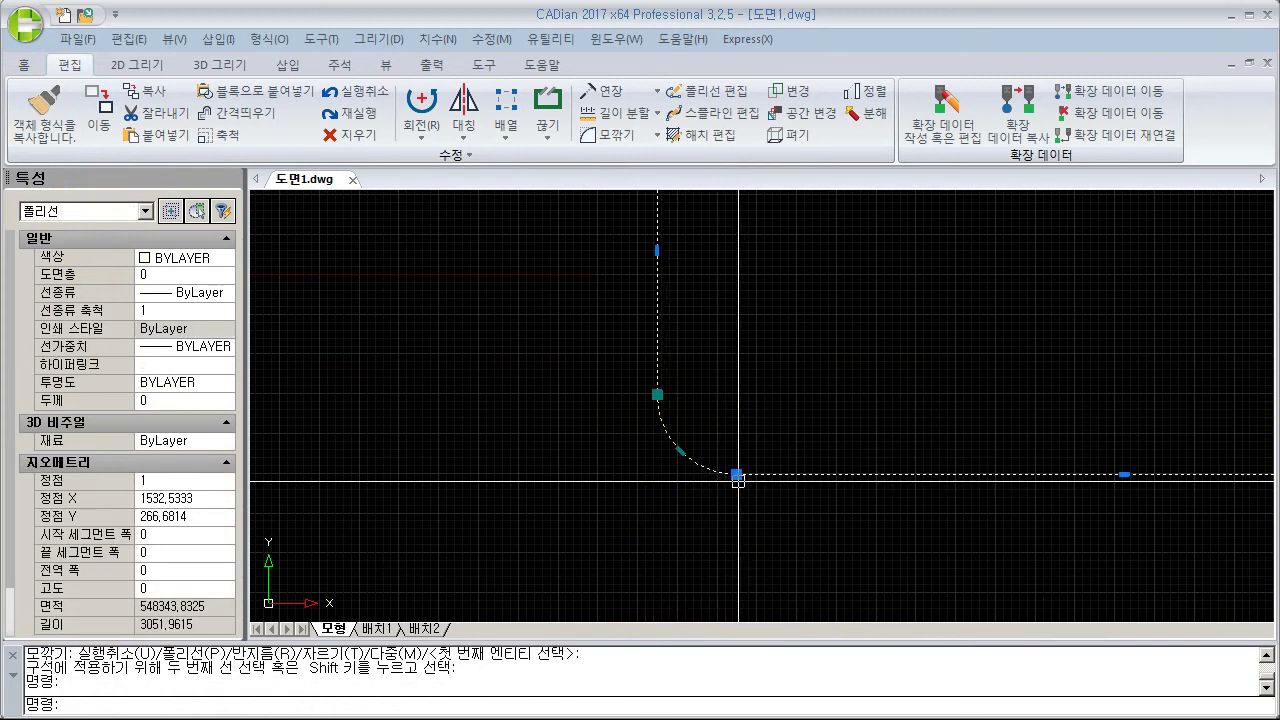
click(490, 39)
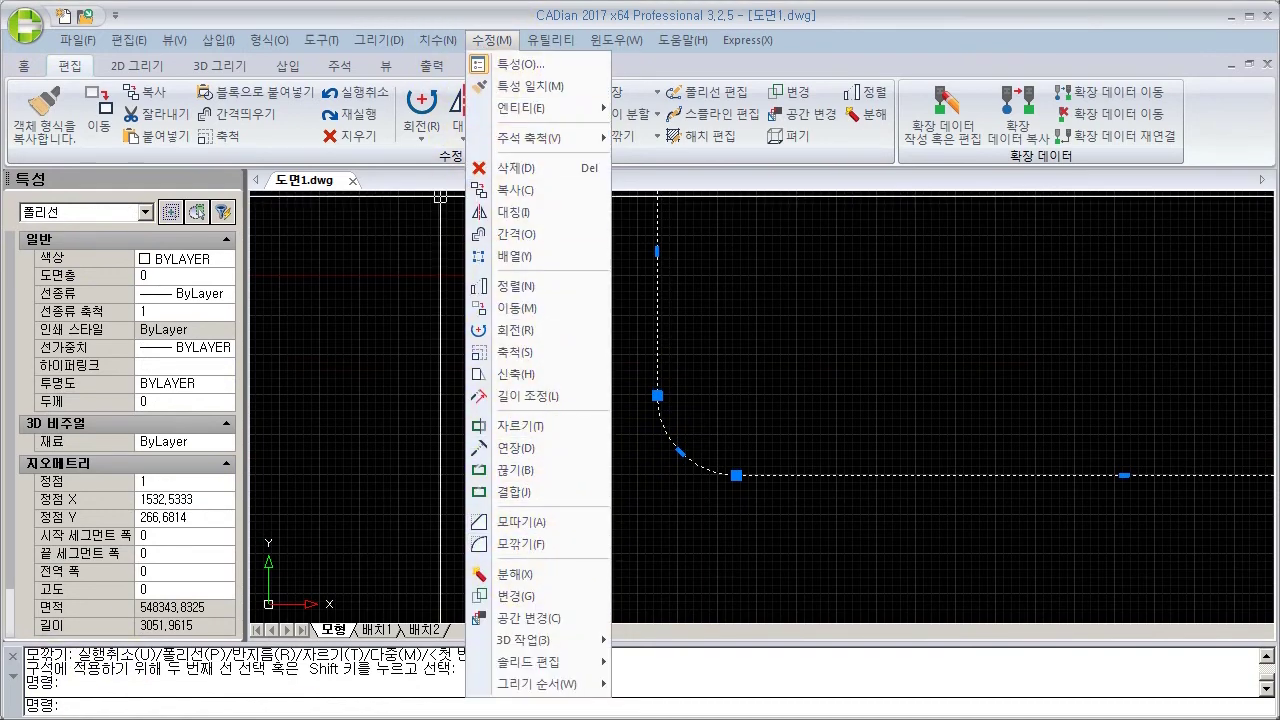
click(222, 688)
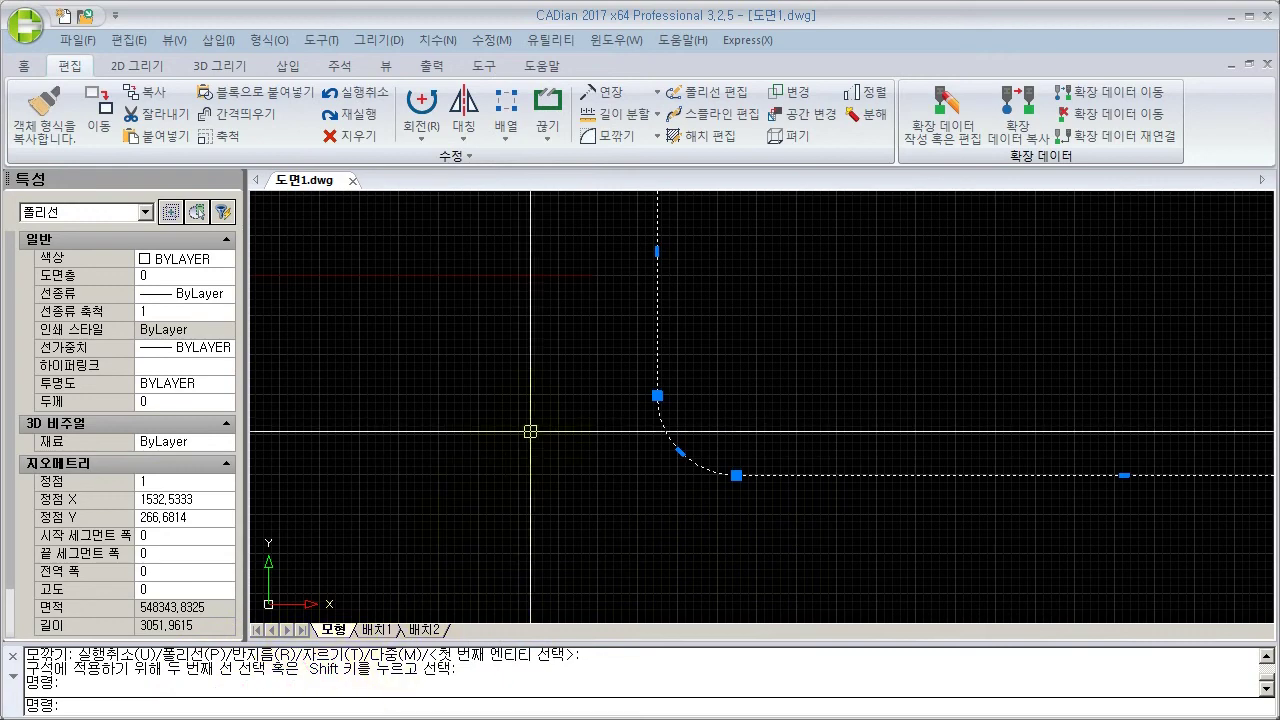
click(489, 39)
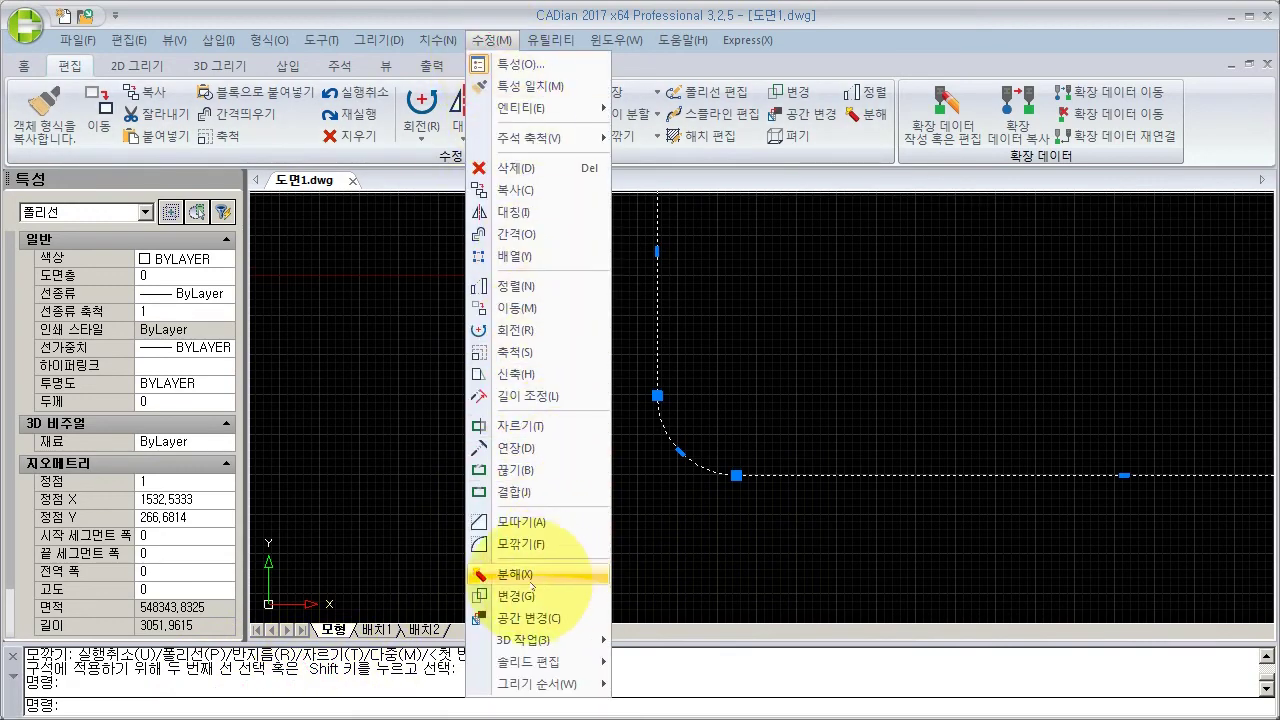
click(457, 563)
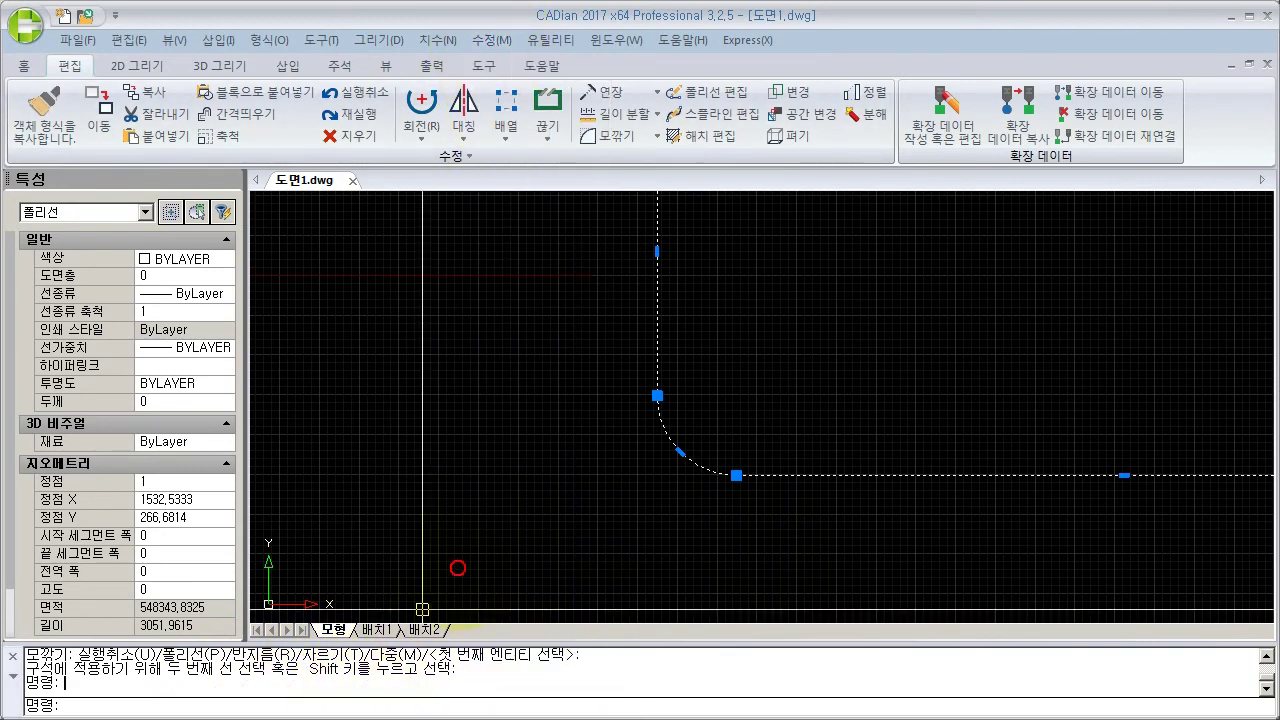
scroll(497, 523, down, 5)
middle_drag(630, 486, 634, 487)
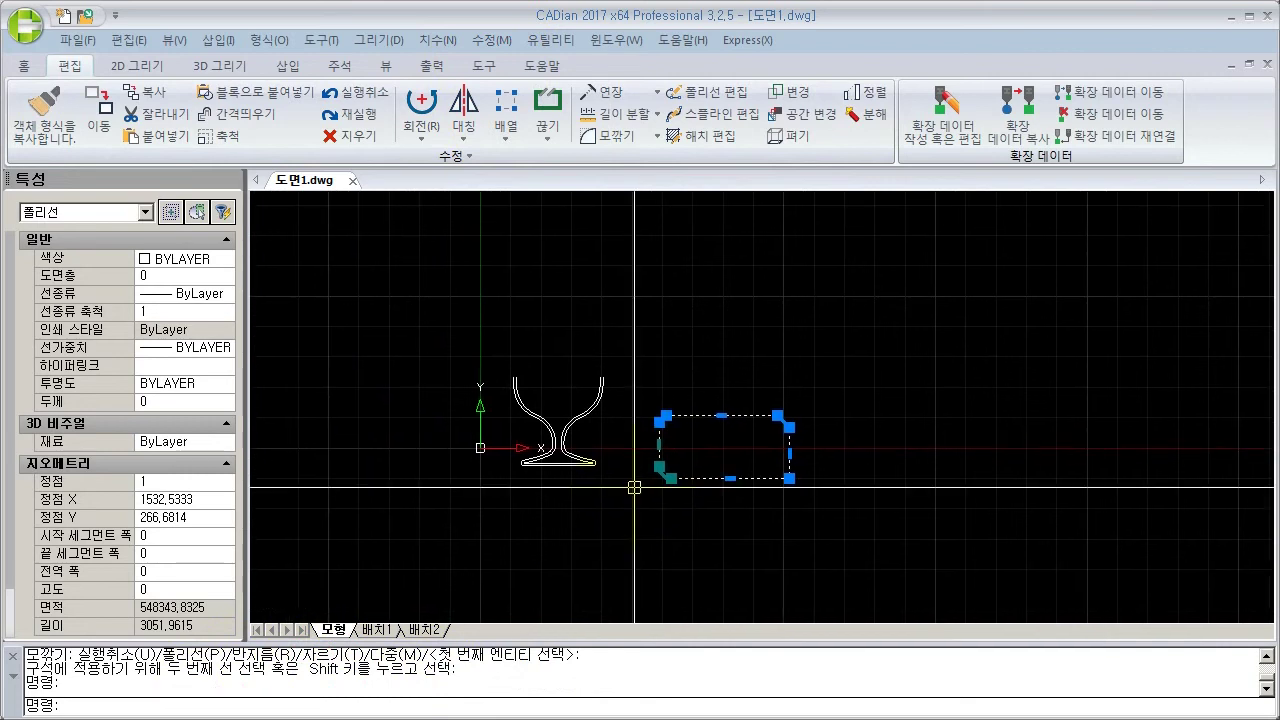
key(Escape)
key(Escape)
Step: Copy the whole goblet, paste it as a block to the right of the rectangle at about (3260, -49), and select the block
click(626, 356)
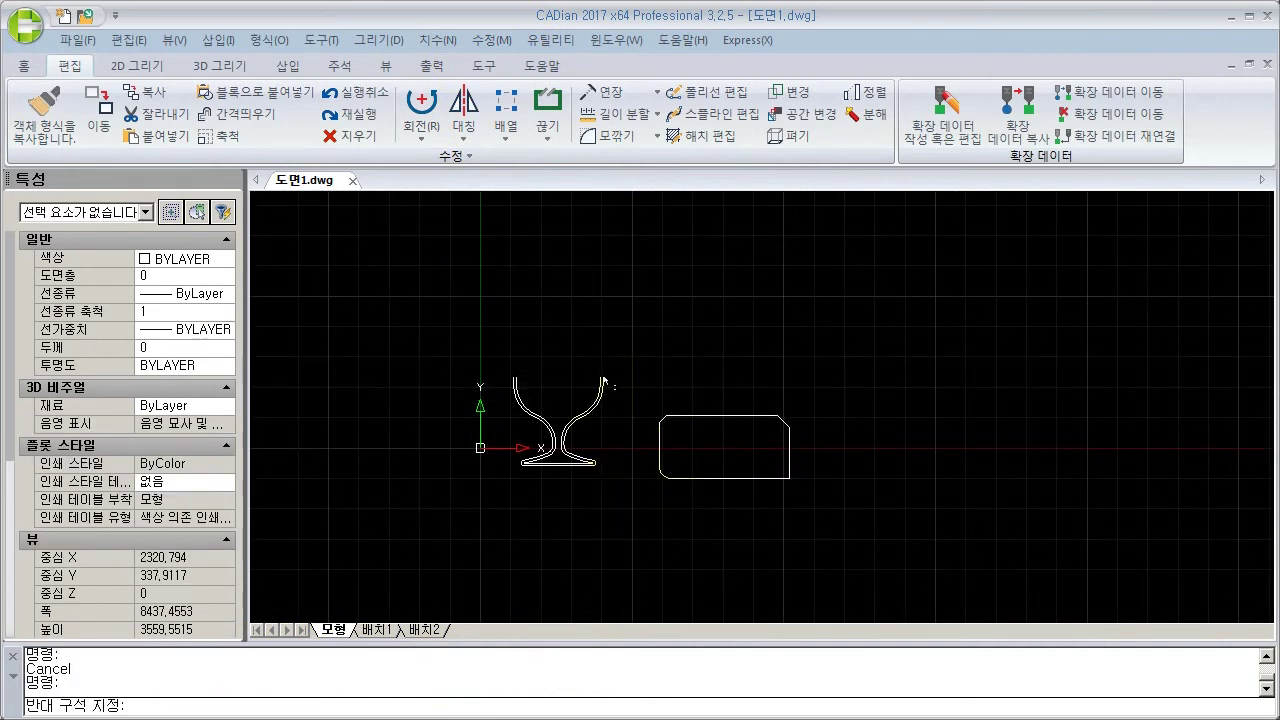
click(486, 488)
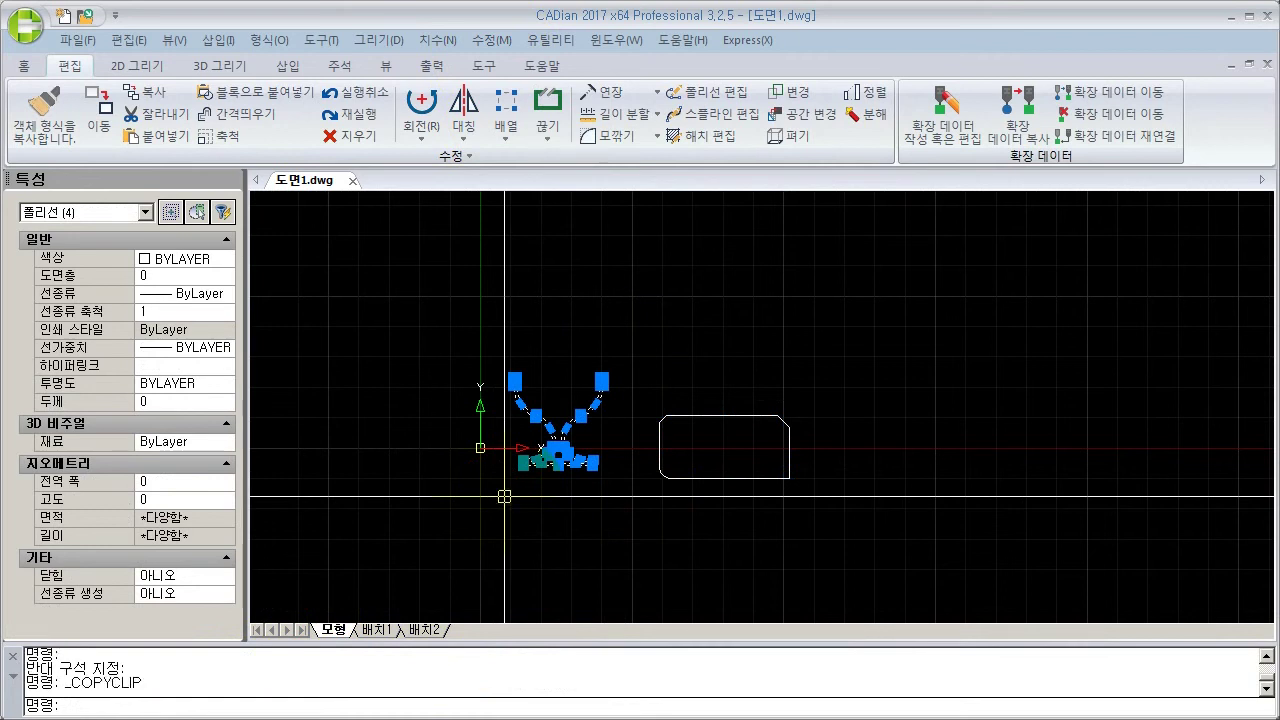
key(ctrl+shift+v)
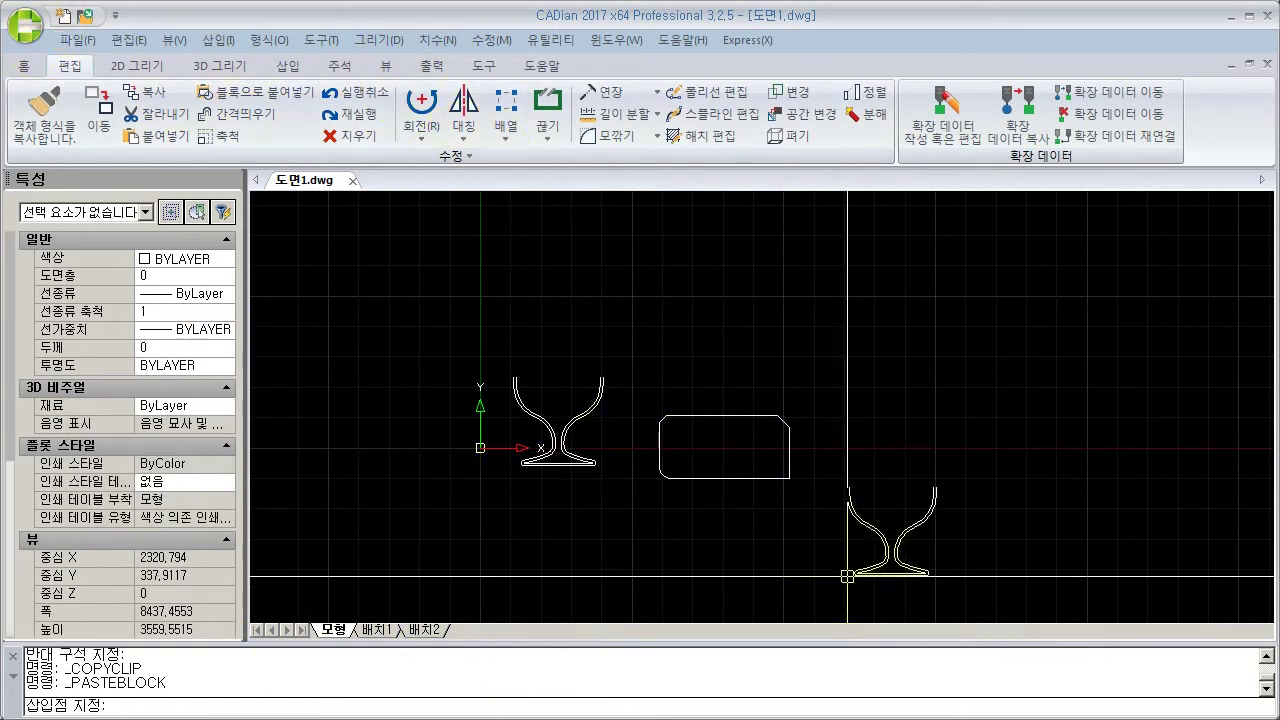
click(877, 450)
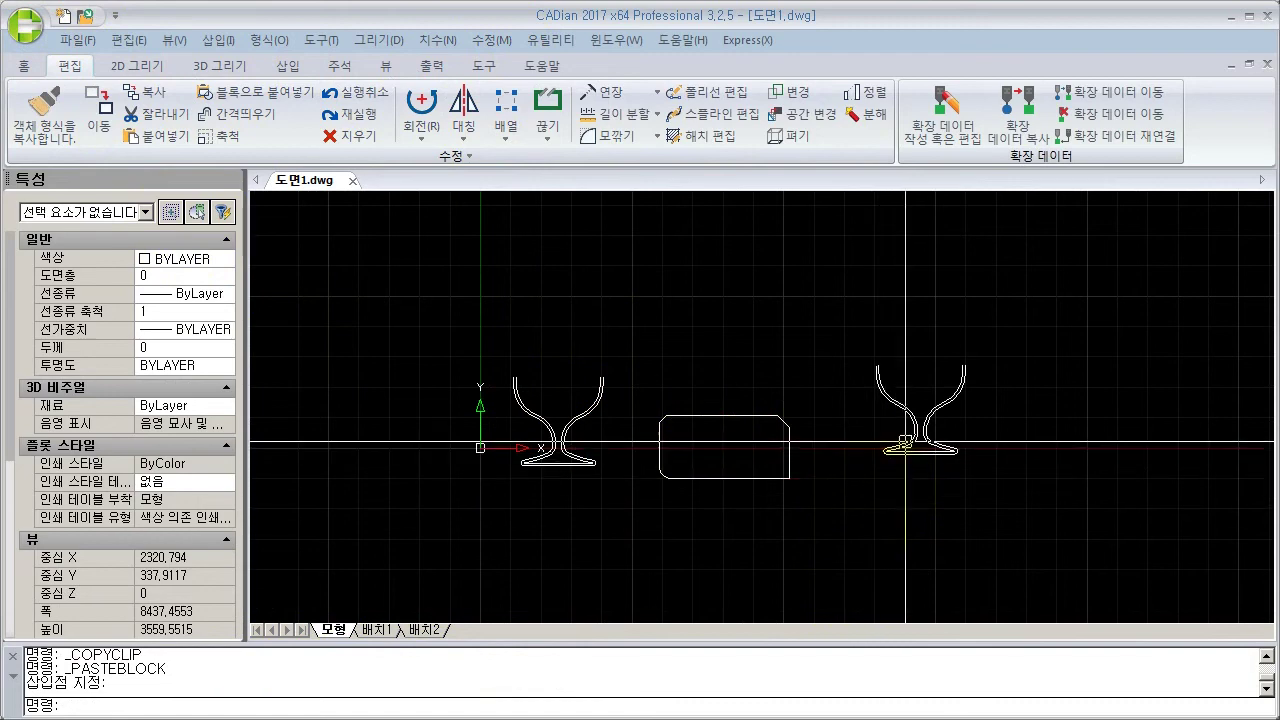
scroll(906, 447, up, 2)
mouse_move(906, 447)
middle_down()
mouse_move(877, 503)
mouse_move(835, 510)
middle_up()
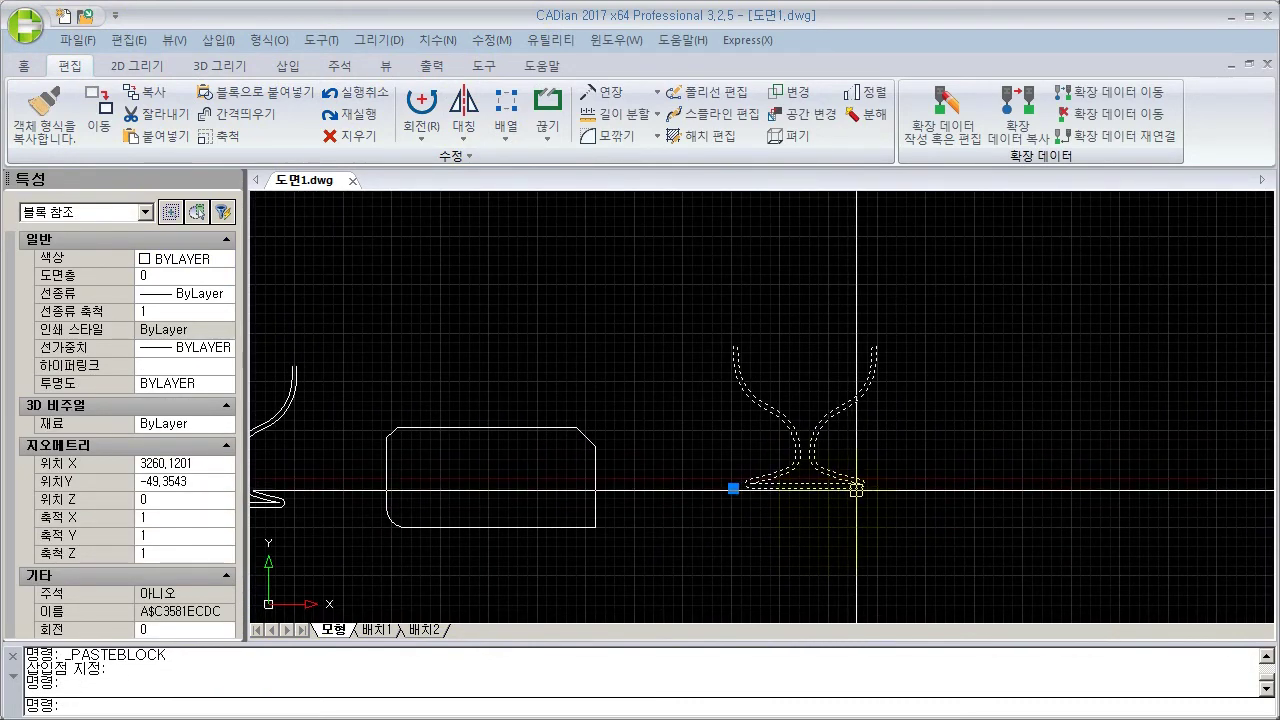
Step: Select the original goblet and stretch the midpoint of its bottom base line downward to form a shallow V
scroll(741, 511, down, 2)
middle_drag(681, 524, 815, 504)
key(Escape)
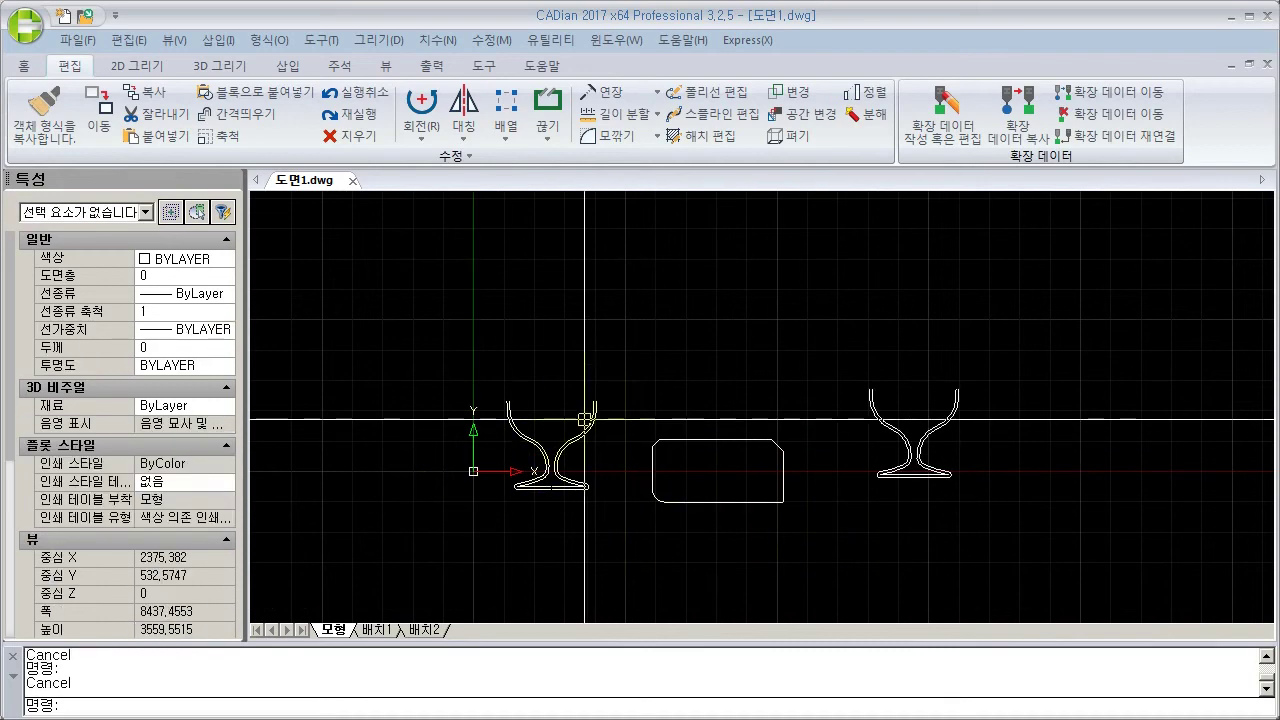
click(606, 381)
click(480, 514)
scroll(480, 514, up, 5)
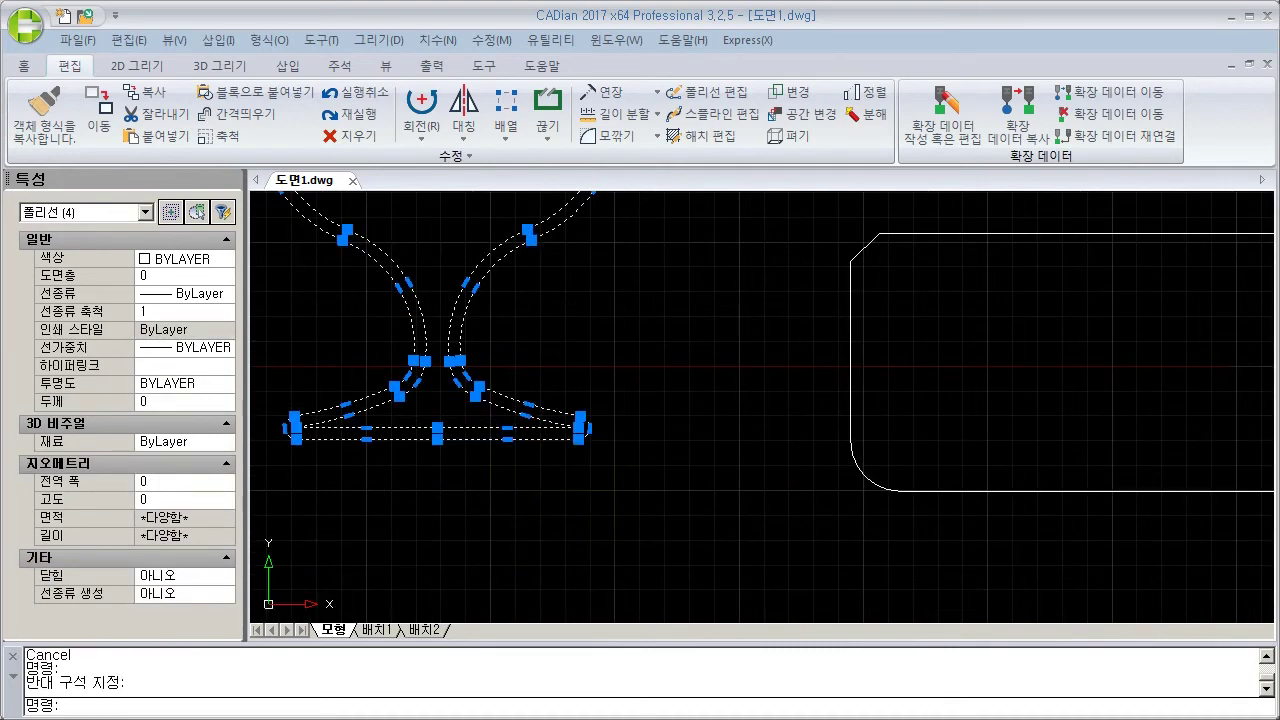
click(380, 357)
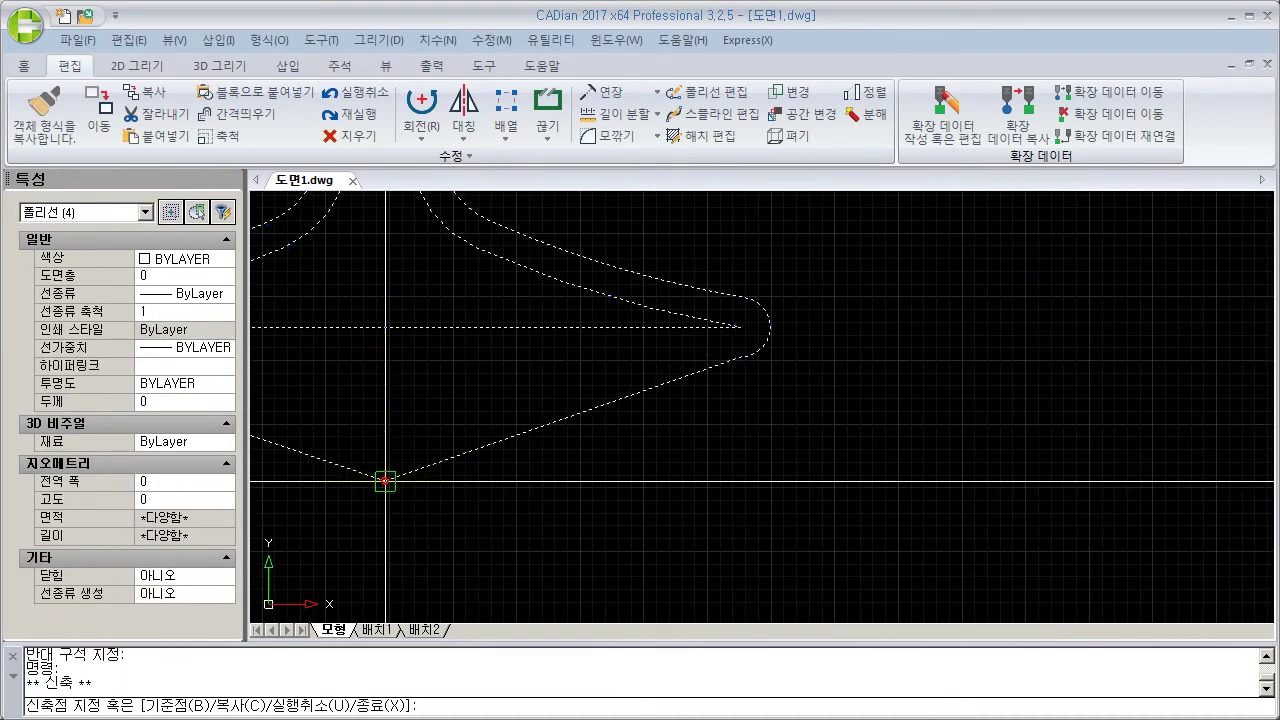
scroll(519, 510, down, 4)
scroll(519, 510, down, 6)
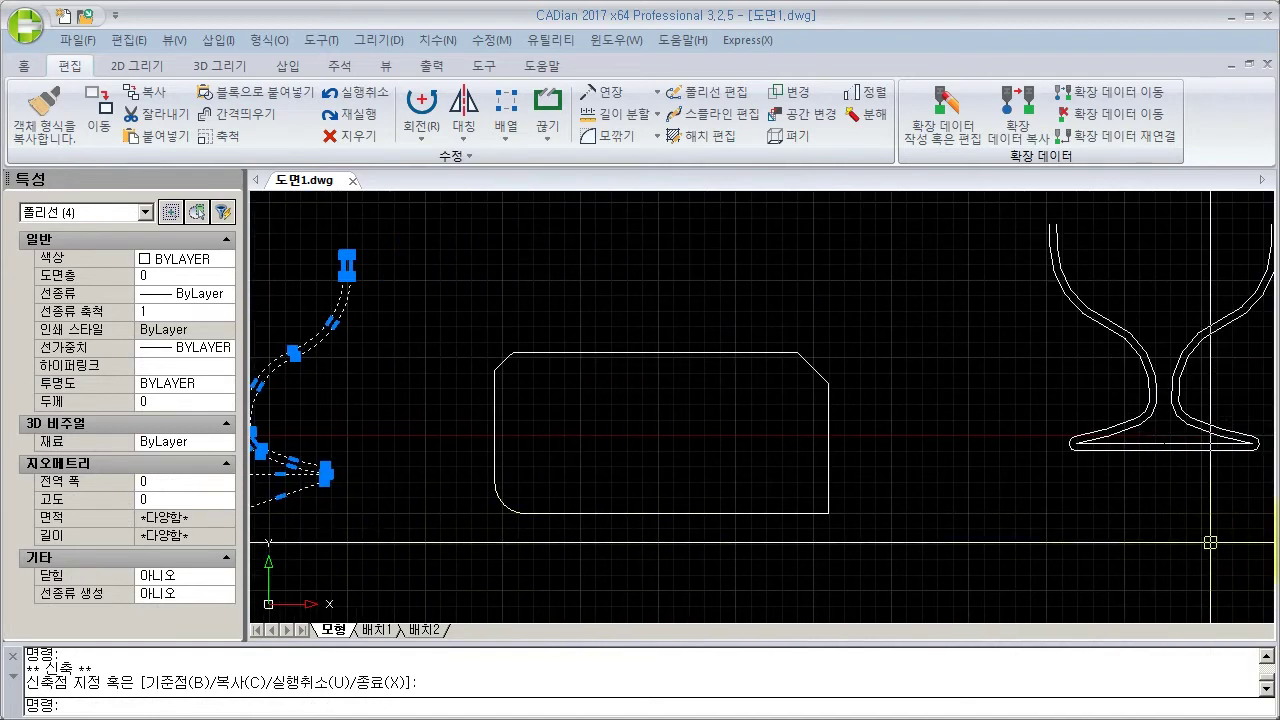
Step: Select the pasted goblet block alongside the original goblet to compare their grips, and clear the selection
key(Escape)
click(923, 531)
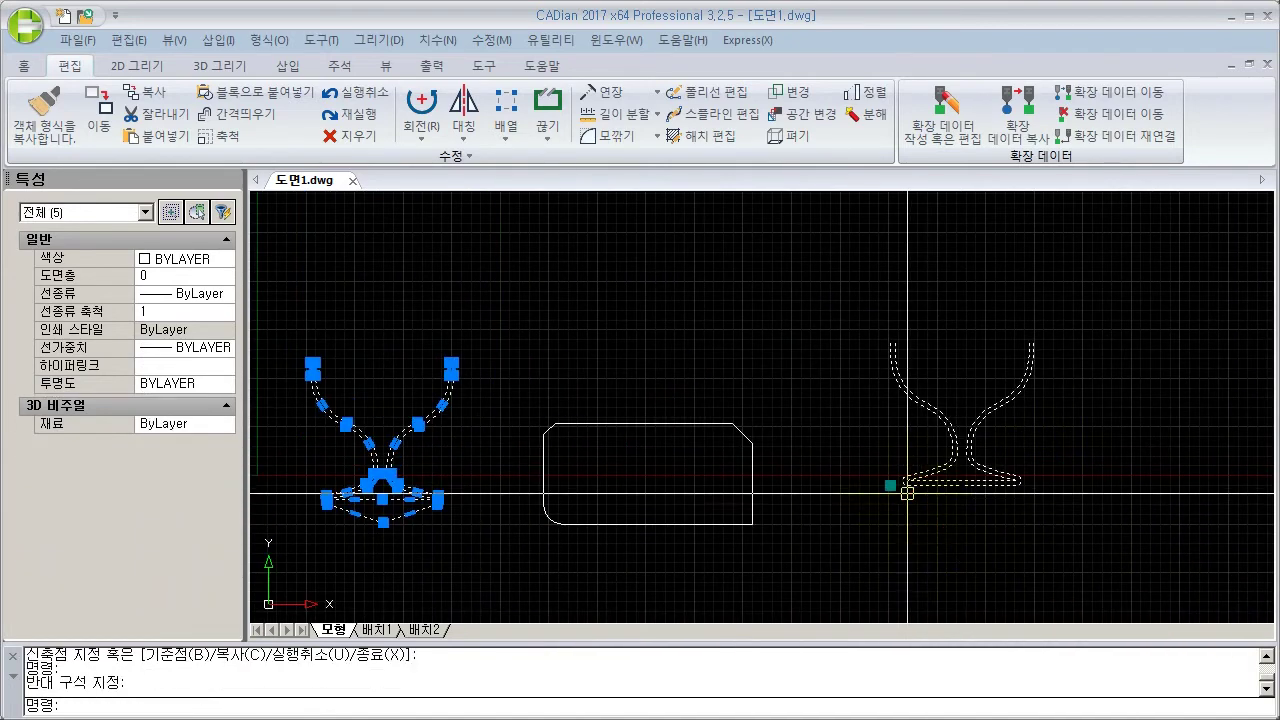
click(958, 558)
click(880, 527)
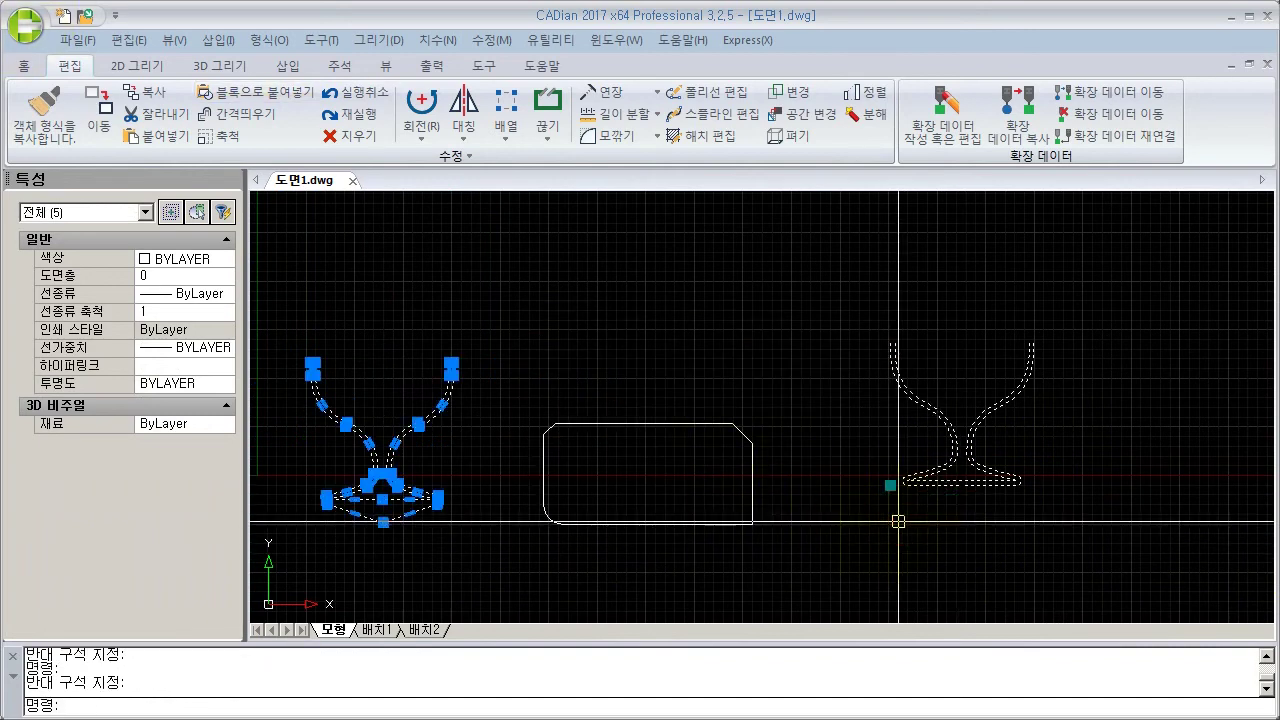
key(Escape)
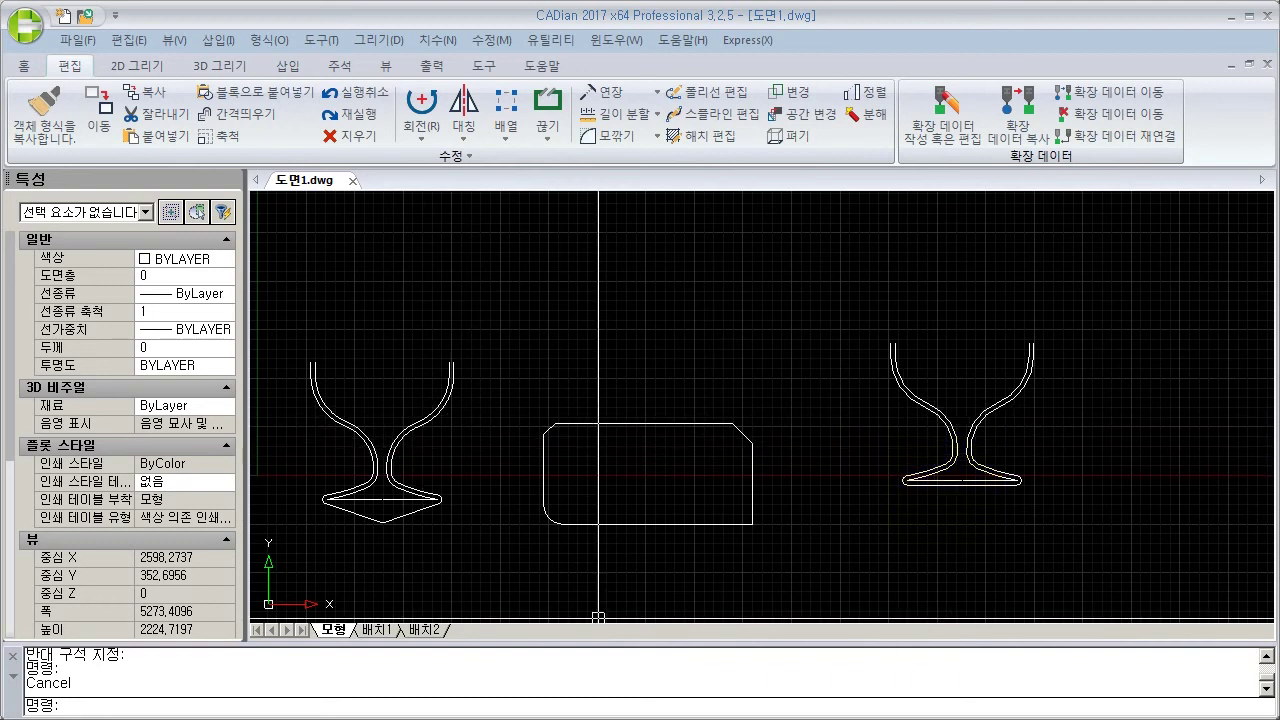
click(489, 40)
click(497, 576)
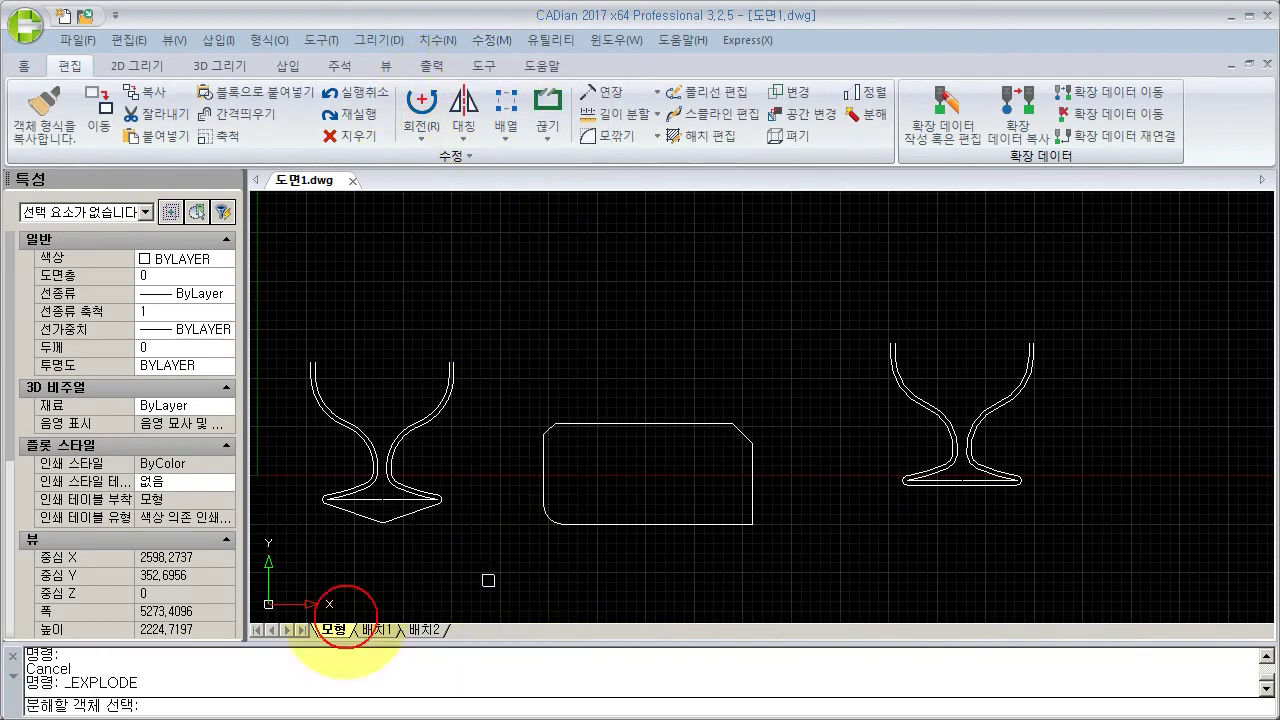
drag(62, 683, 155, 688)
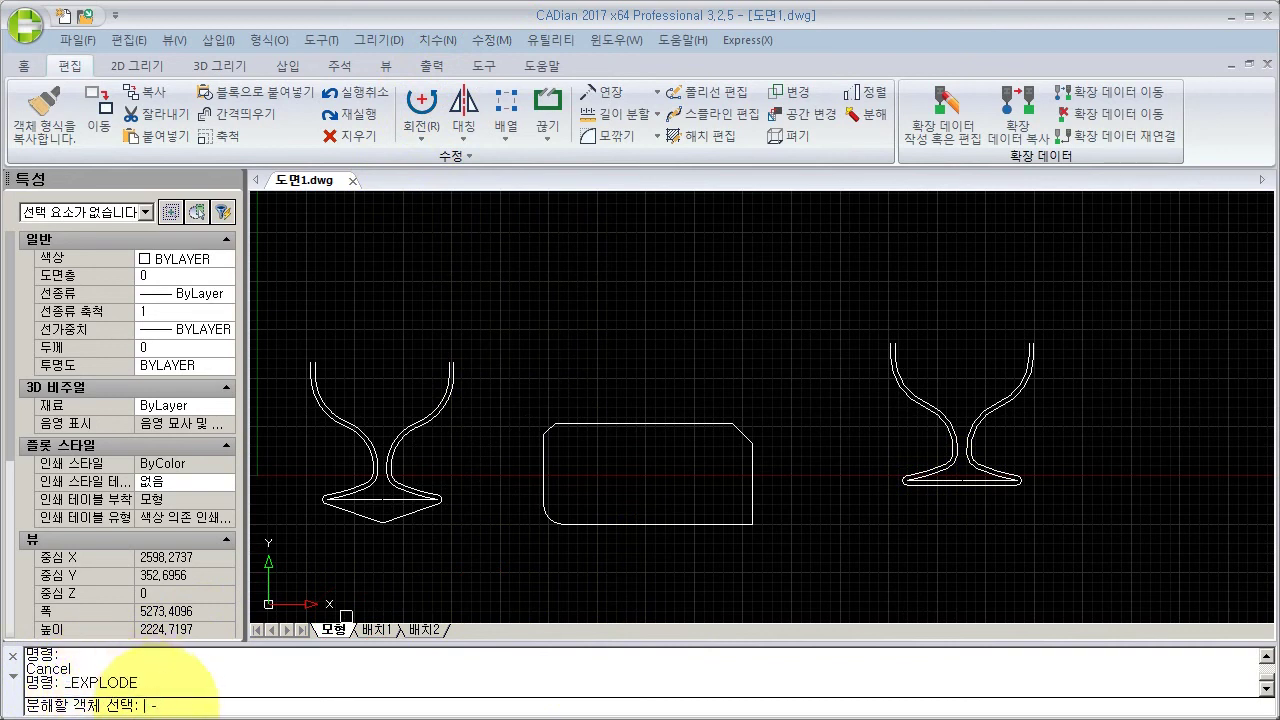
key(Escape)
key(Escape)
Step: Explode the pasted goblet block to the right of the rectangle
text(X)
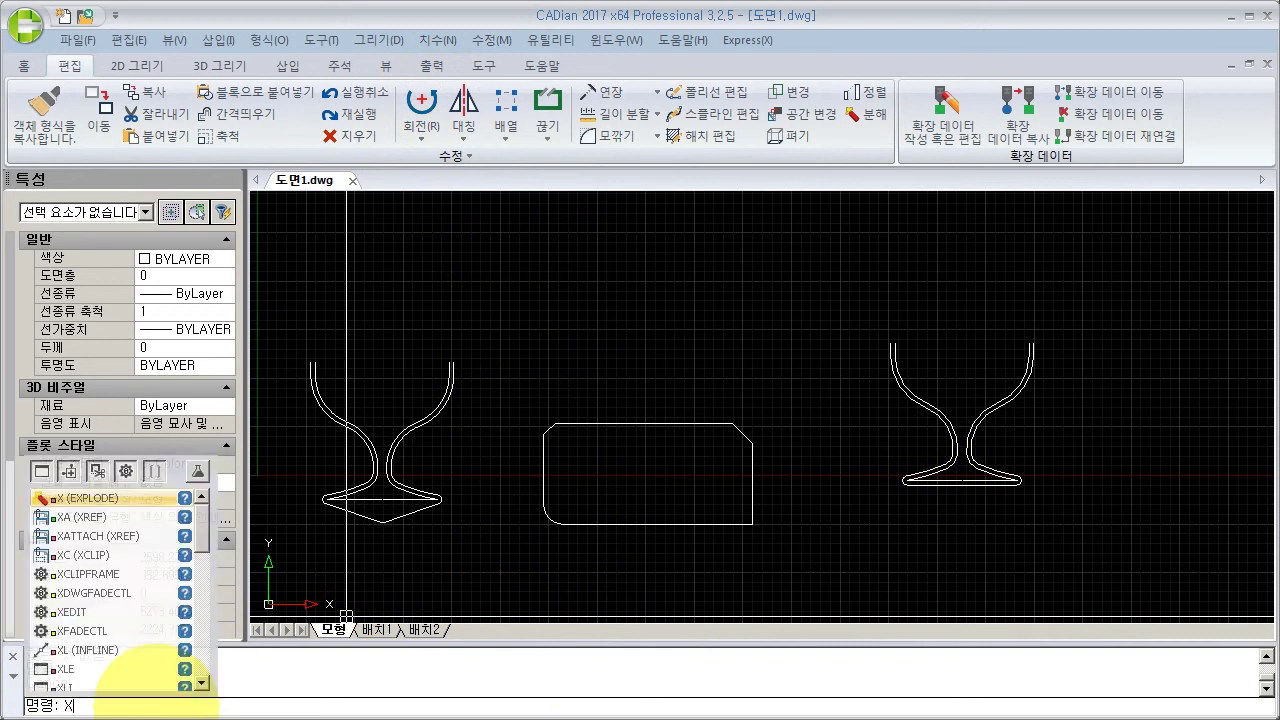
key(Return)
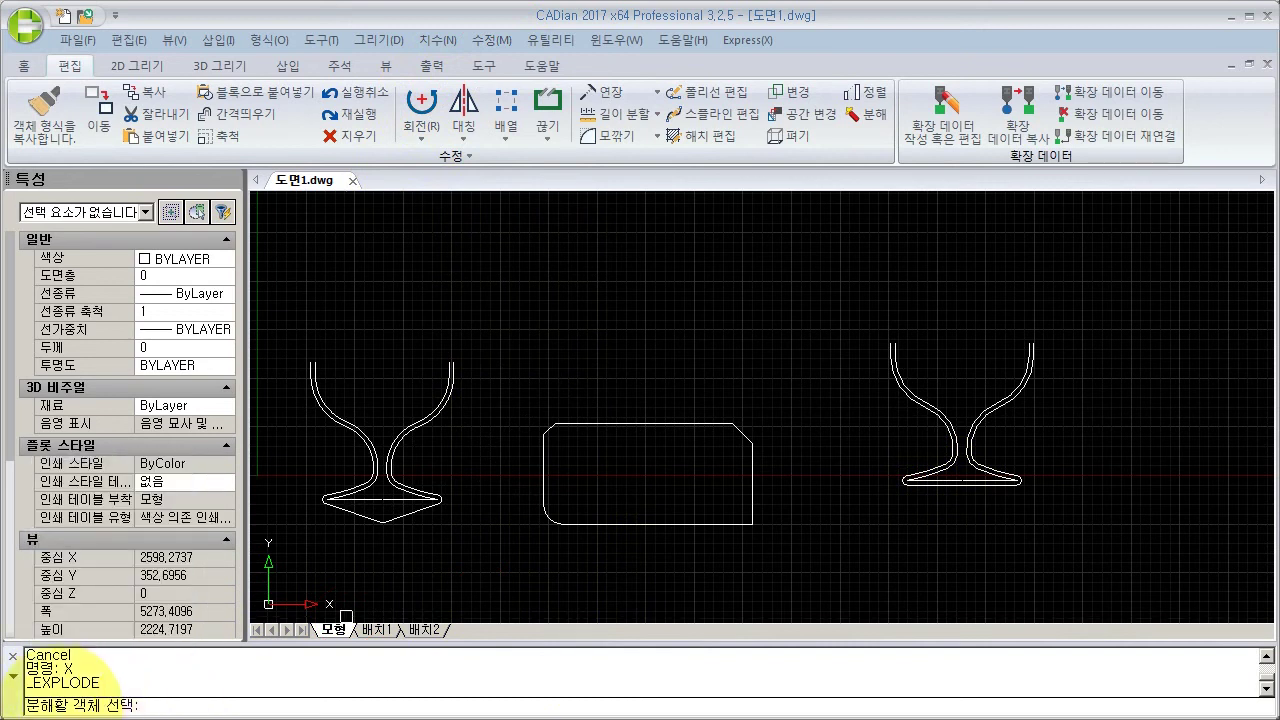
double_click(60, 682)
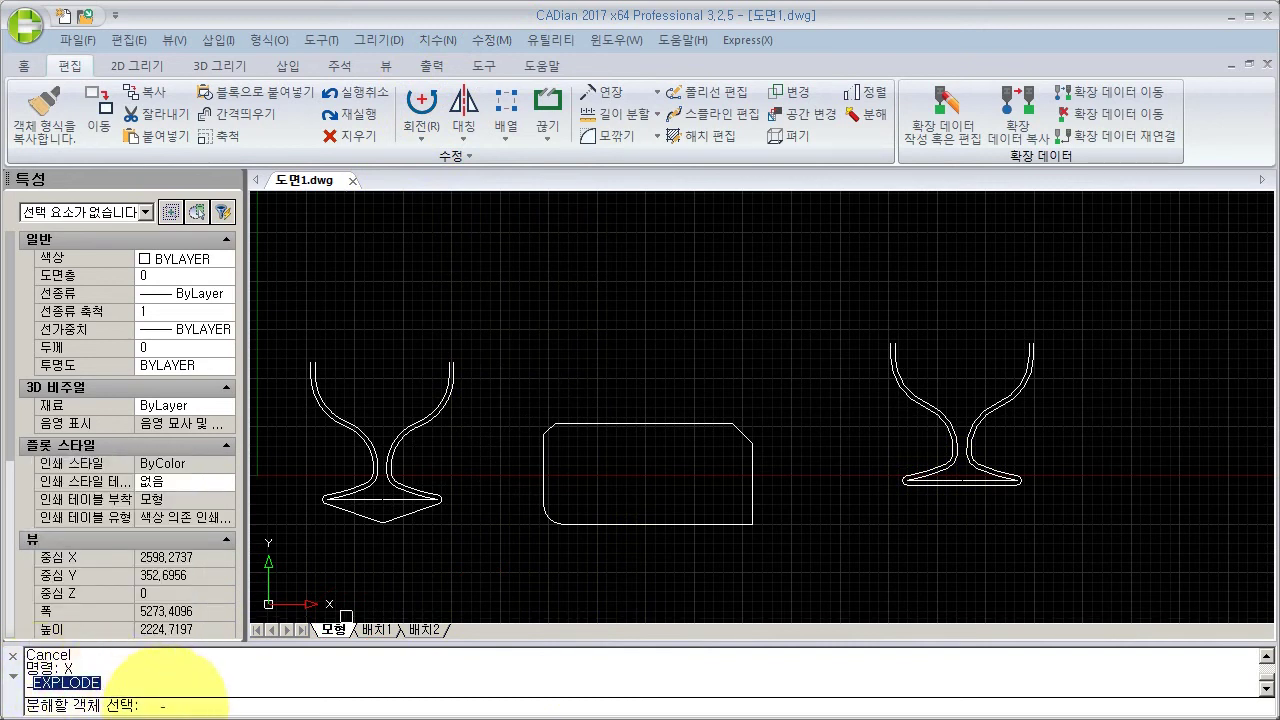
click(240, 688)
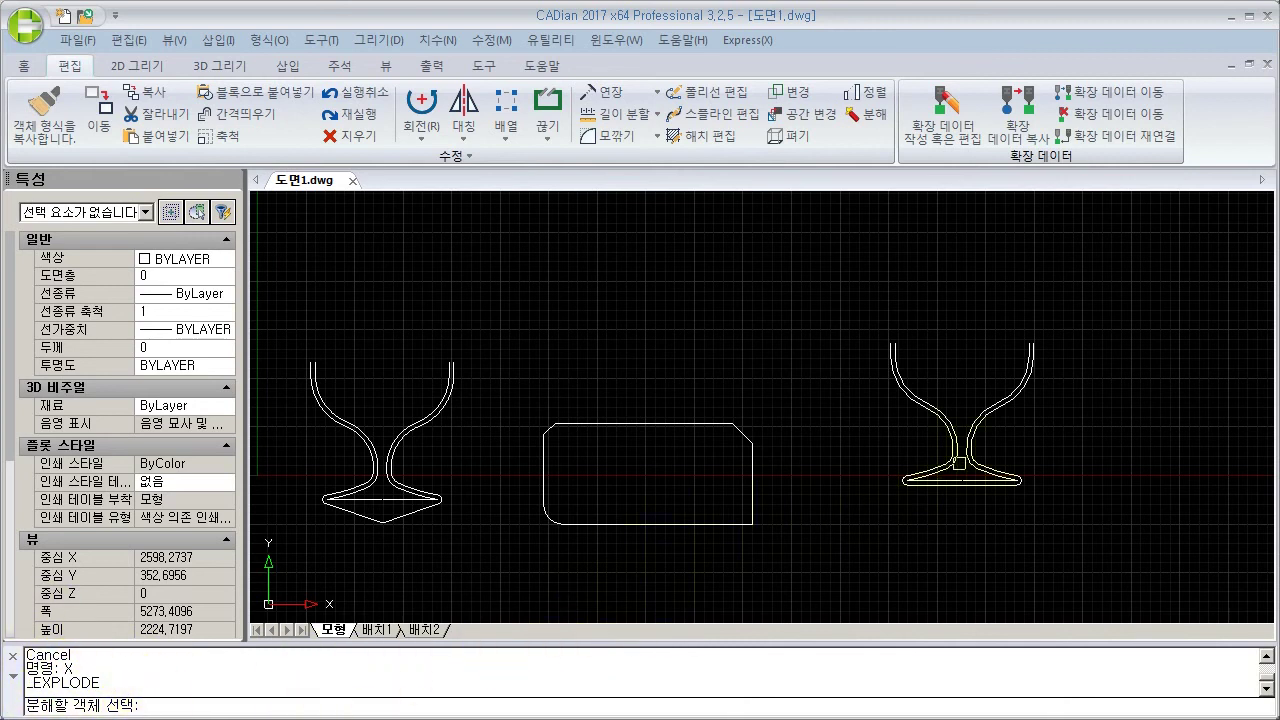
click(941, 461)
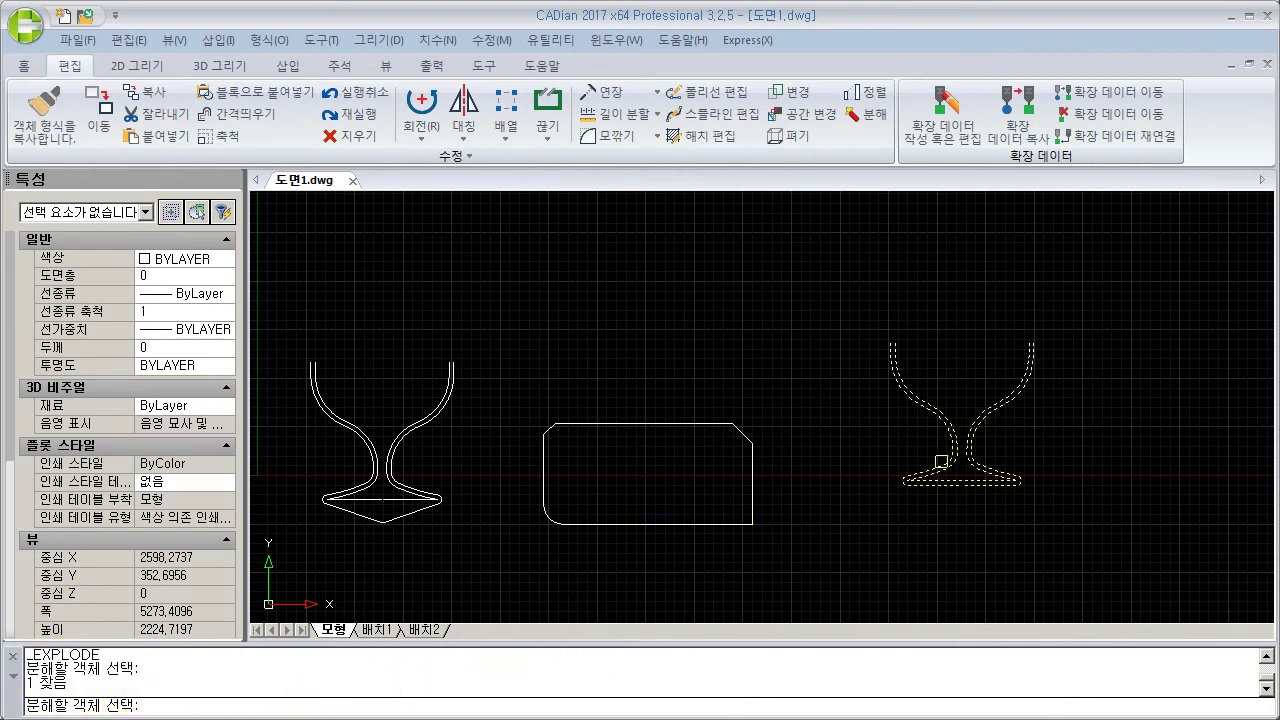
key(Return)
Step: Select the exploded goblet's polylines and stretch the midpoint of its bottom base line downward
click(1085, 317)
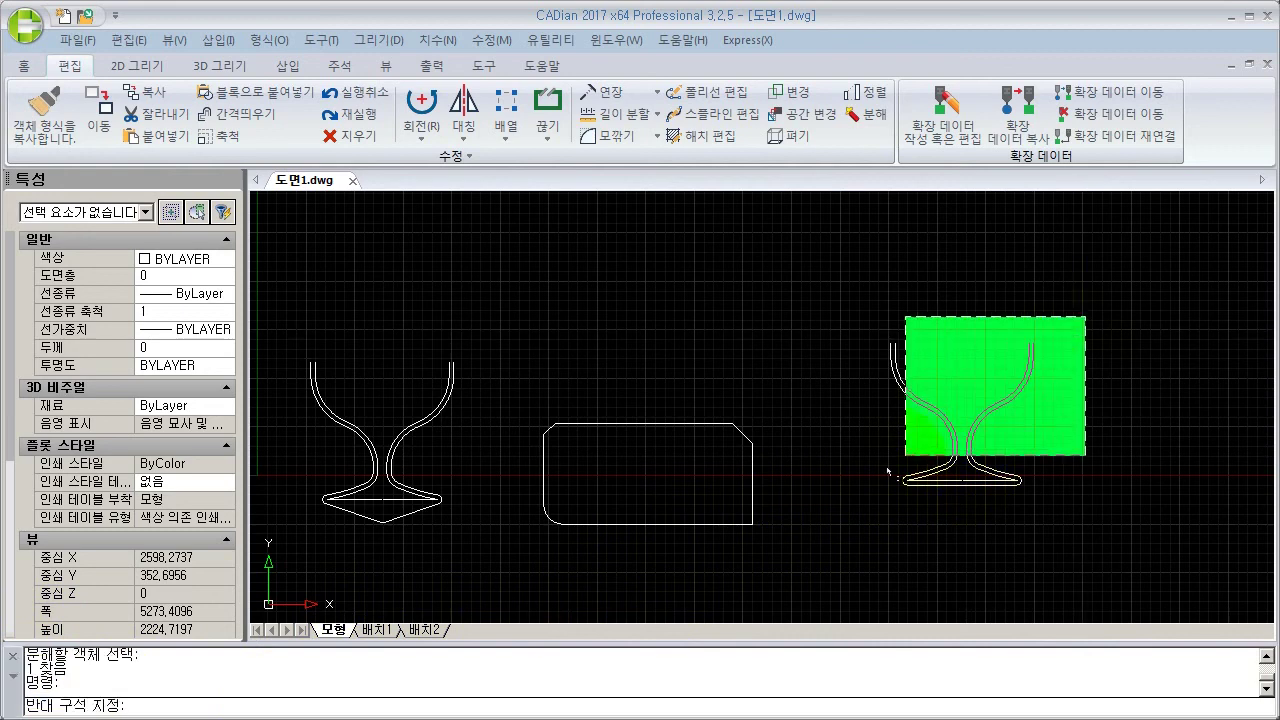
click(888, 468)
scroll(965, 495, up, 2)
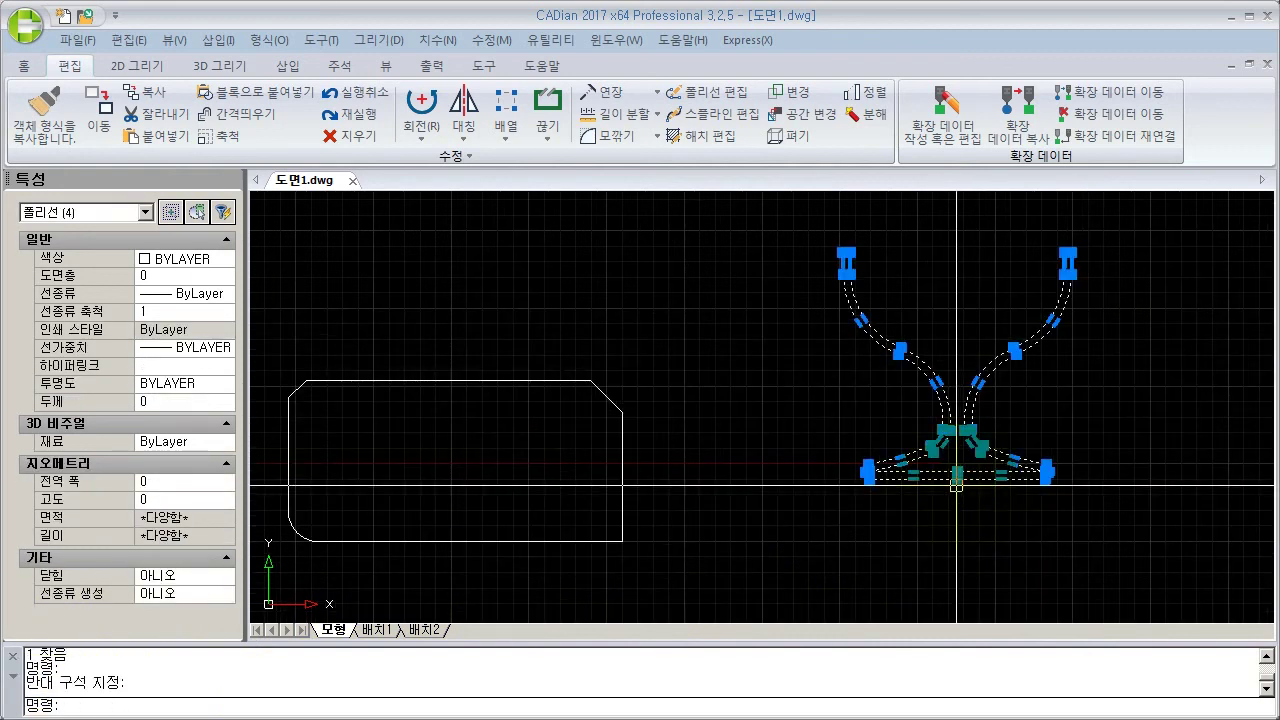
scroll(957, 487, up, 2)
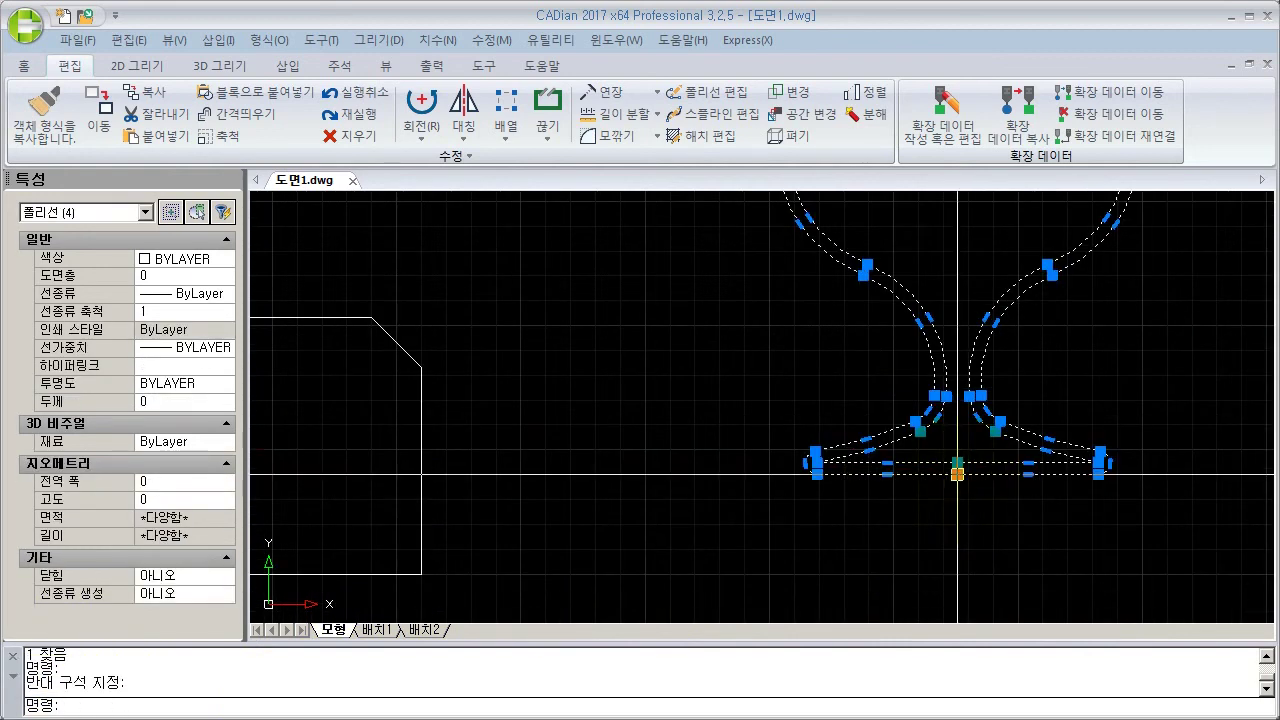
click(957, 473)
click(966, 537)
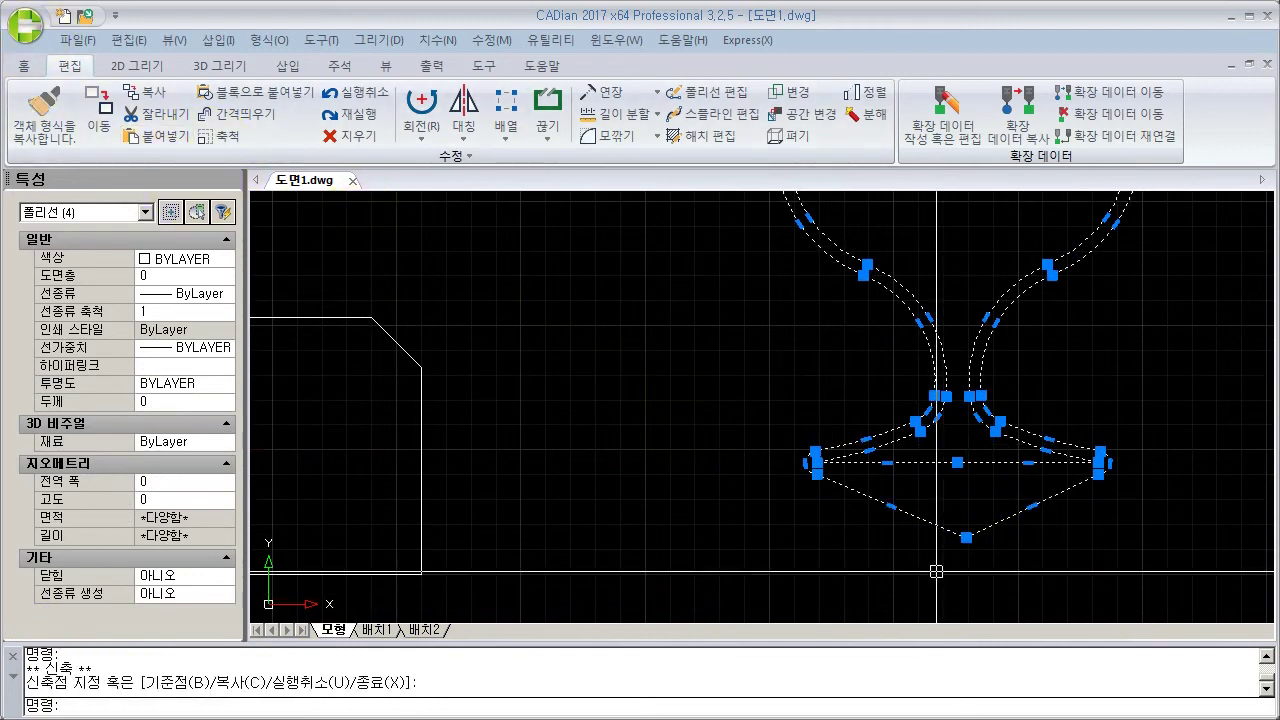
Step: Undo the base stretch and the explode of the goblet to the right of the rectangle
key(Escape)
key(Escape)
key(ctrl+z)
key(ctrl+z)
key(ctrl+z)
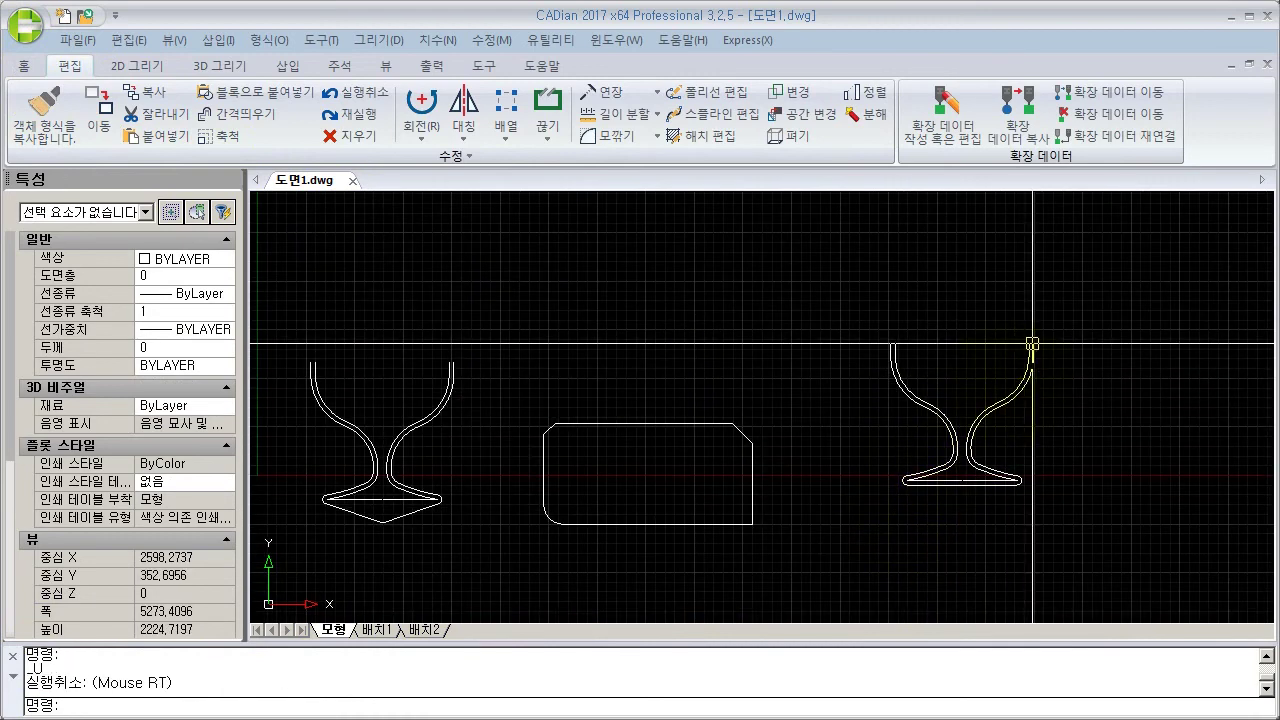
click(1033, 350)
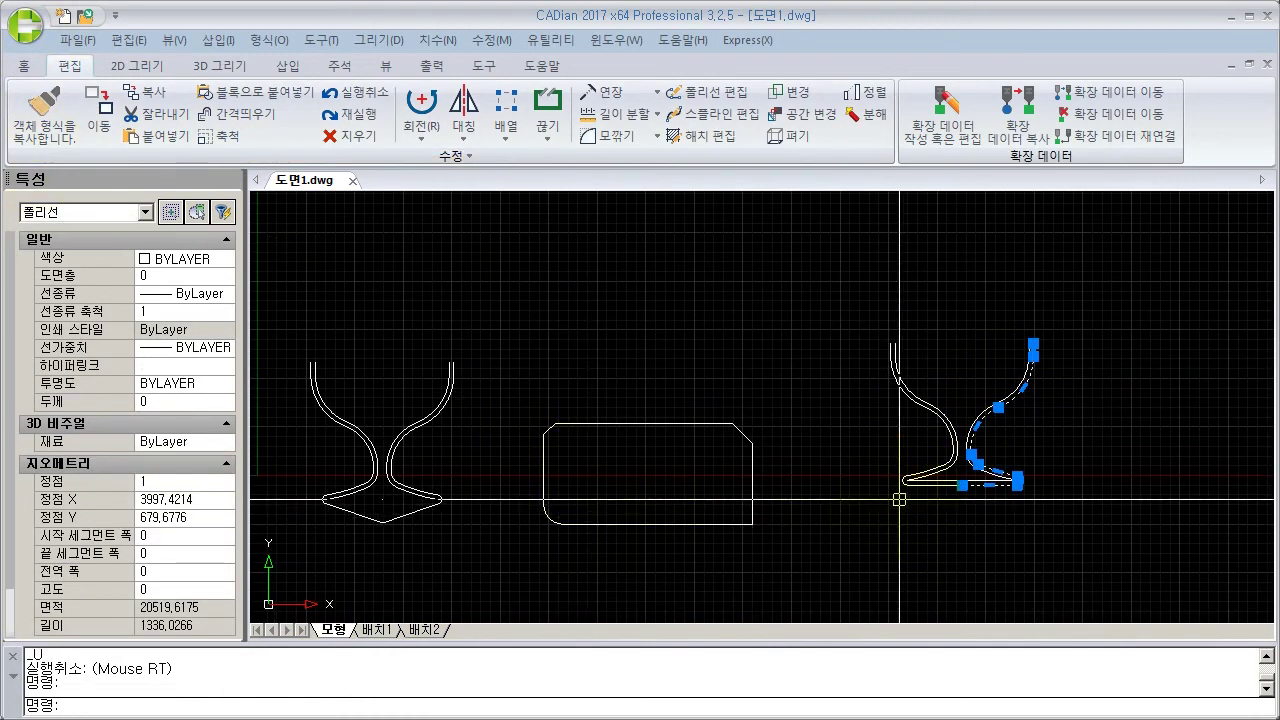
text(u)
key(Return)
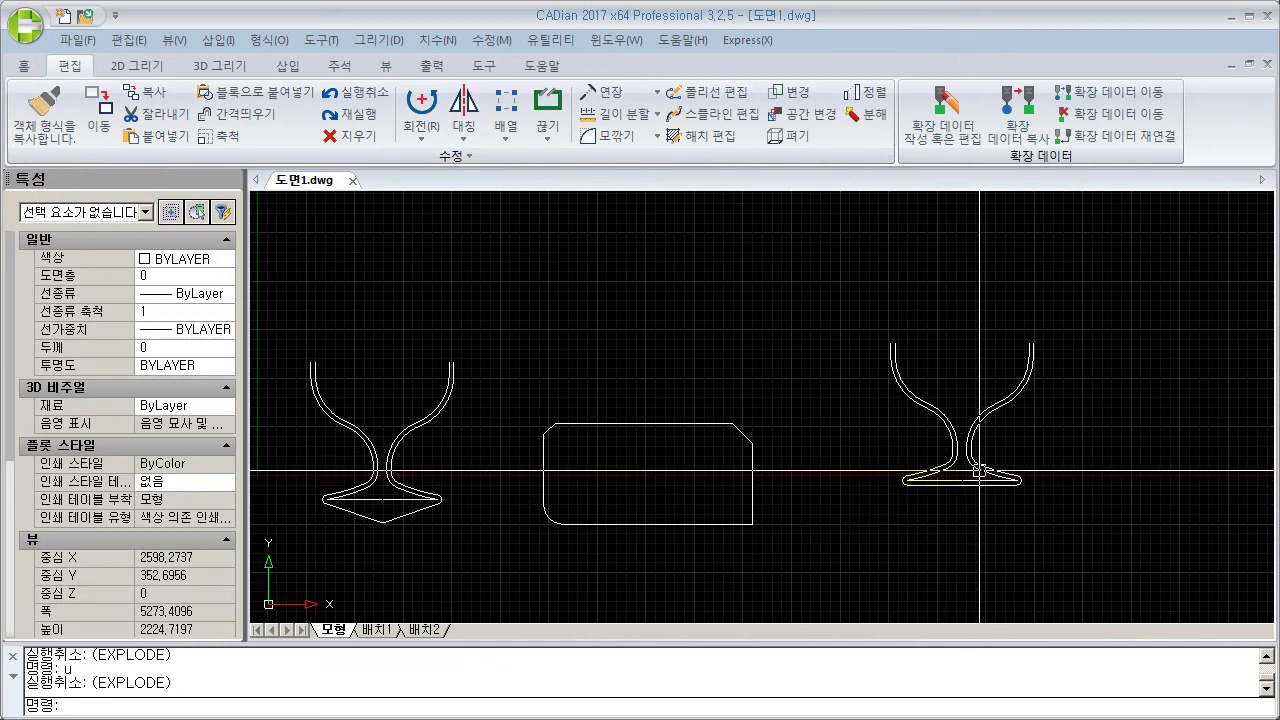
Step: Select the goblet block, switch the display of its properties off and on twice, and clear the selection
click(957, 435)
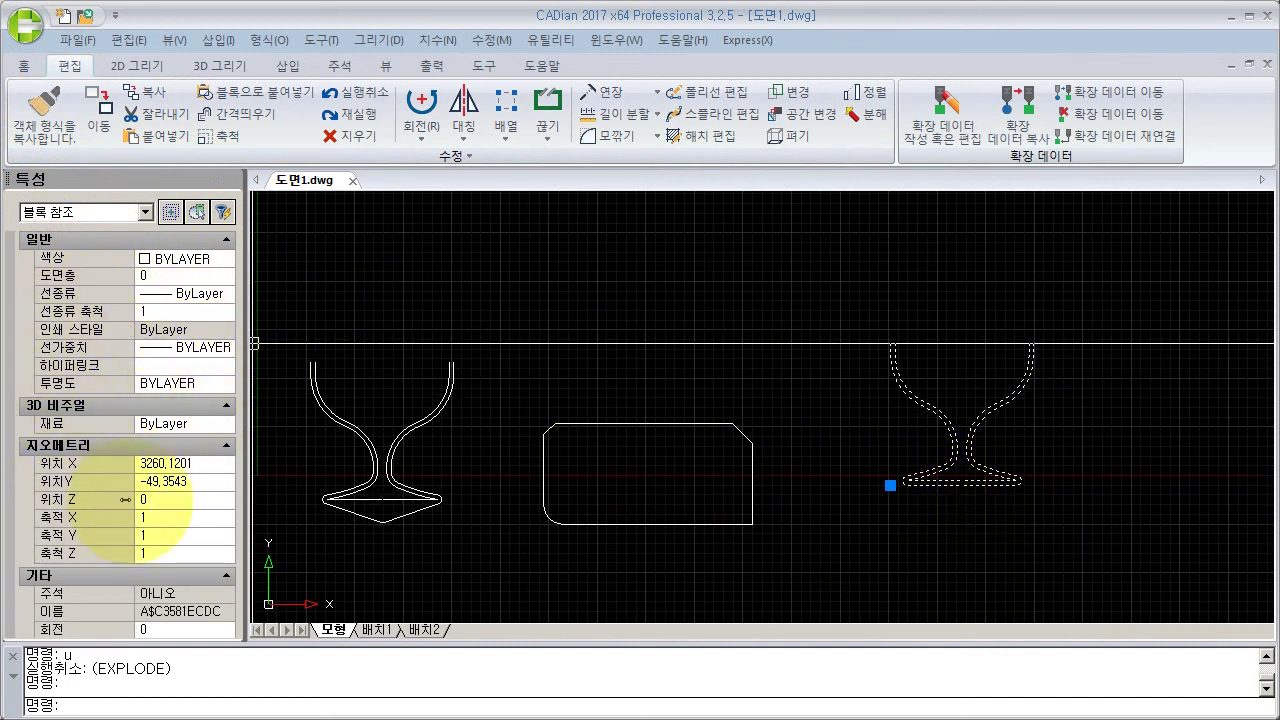
click(176, 704)
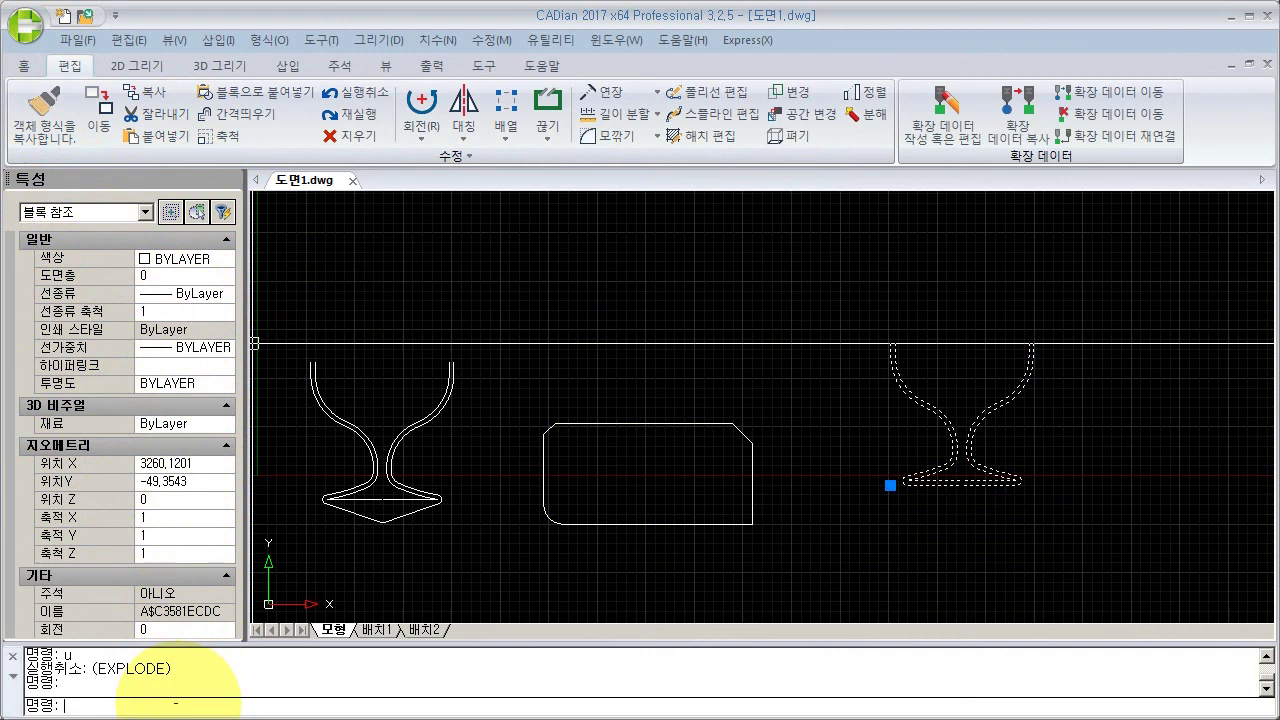
key(ctrl+1)
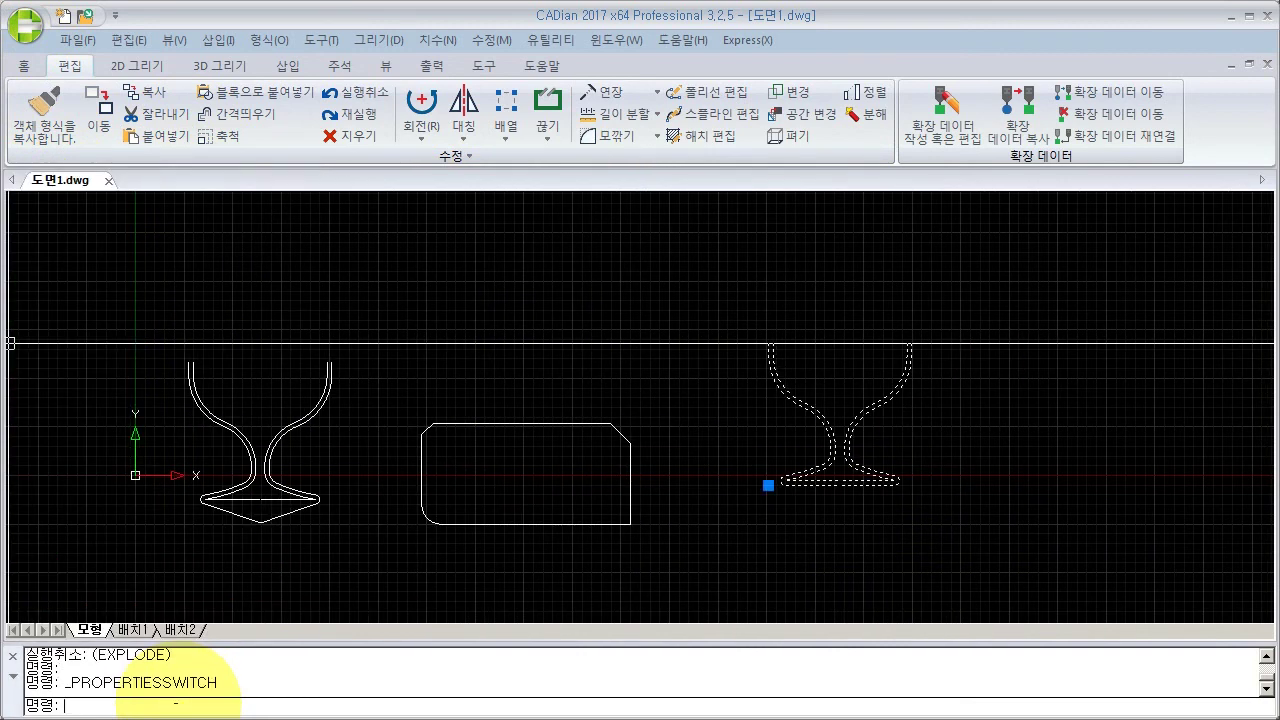
key(ctrl+1)
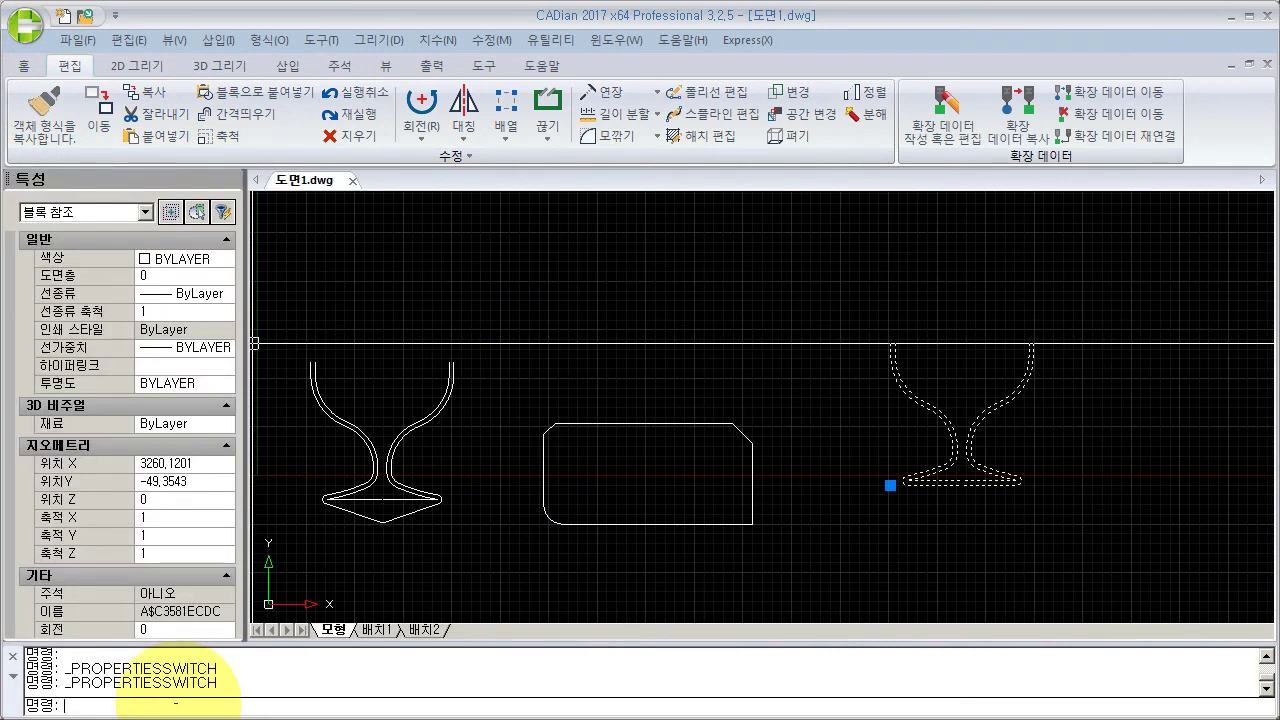
key(ctrl+1)
key(ctrl+1)
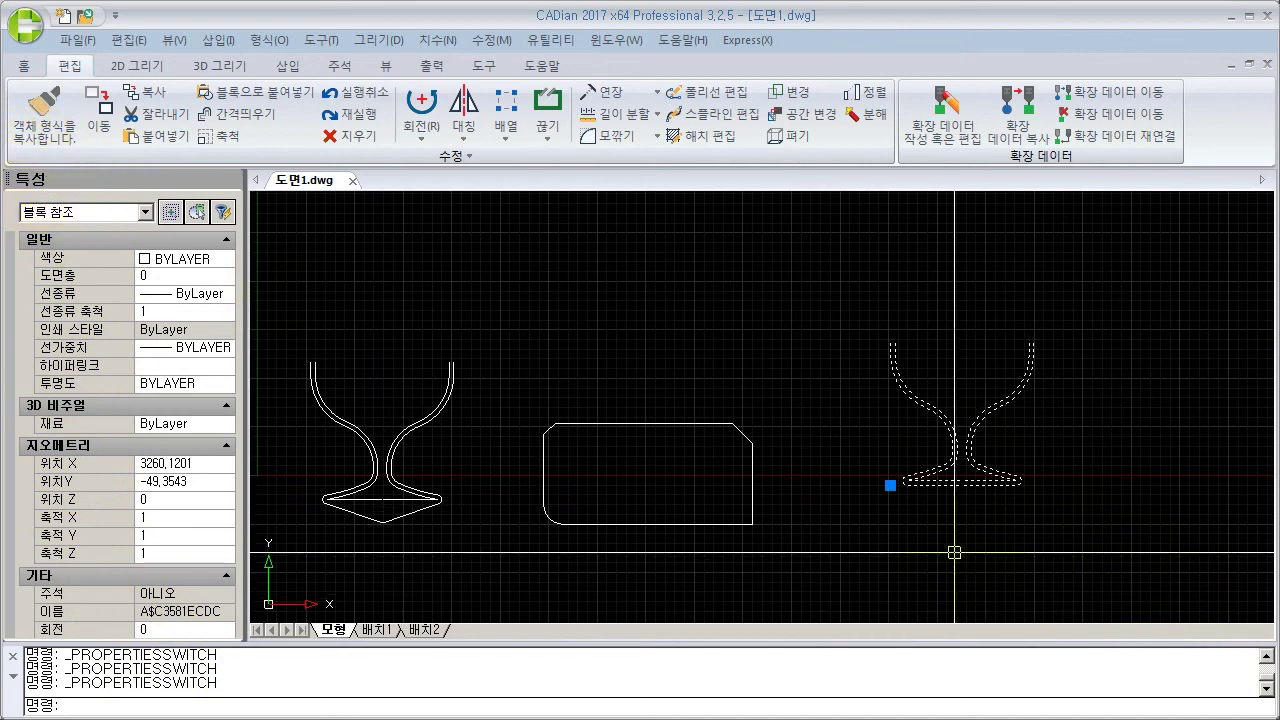
key(Escape)
key(Escape)
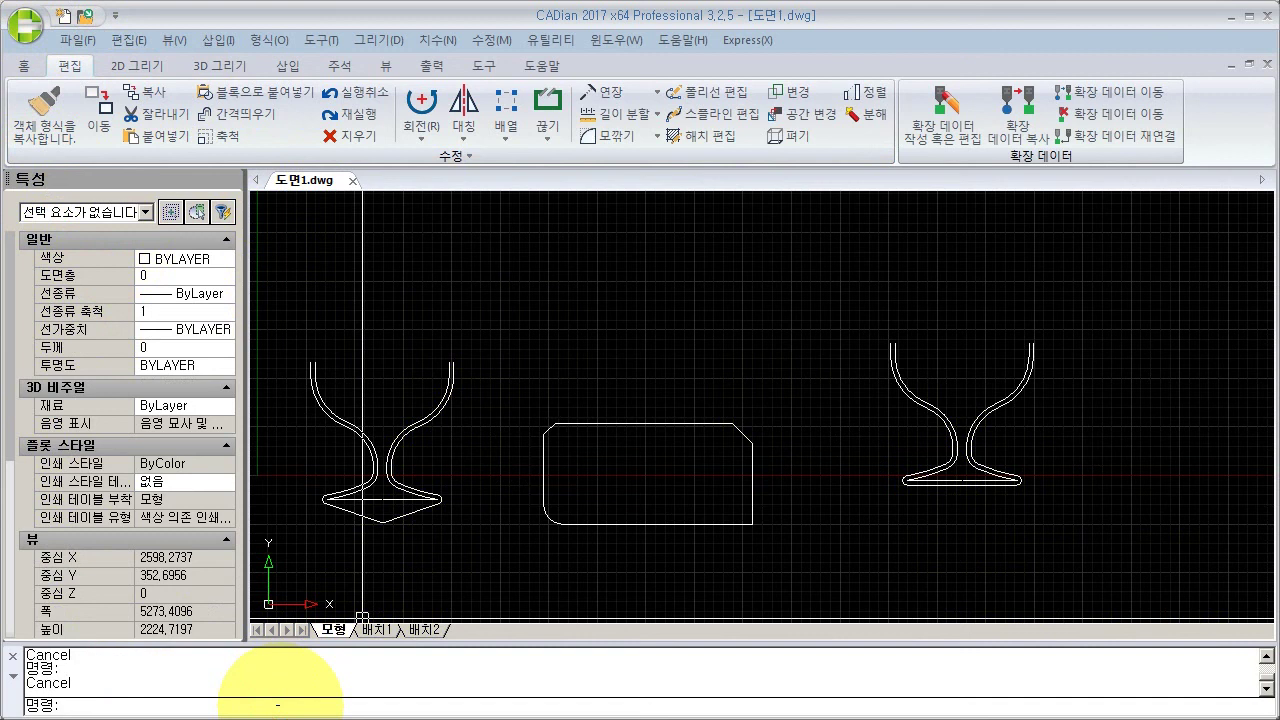
Step: List the goblet block's object data with the LIST command, examine its object type, and close the listing
text(list)
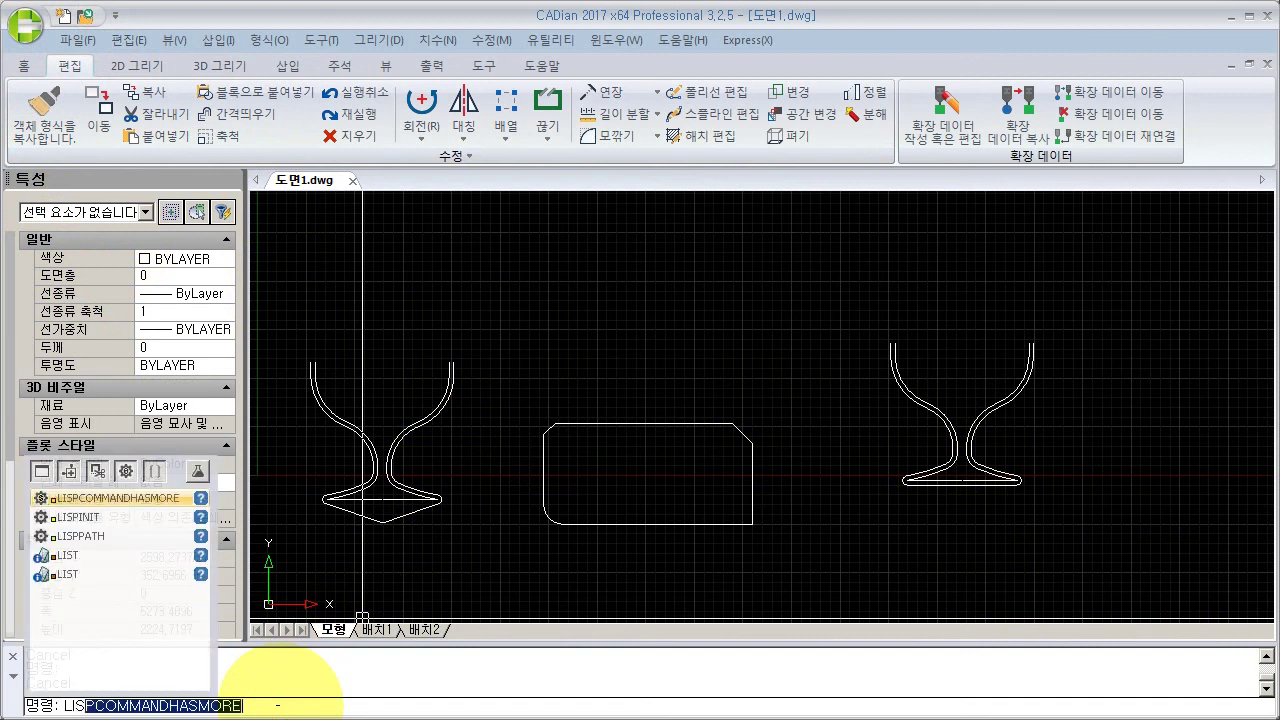
key(Return)
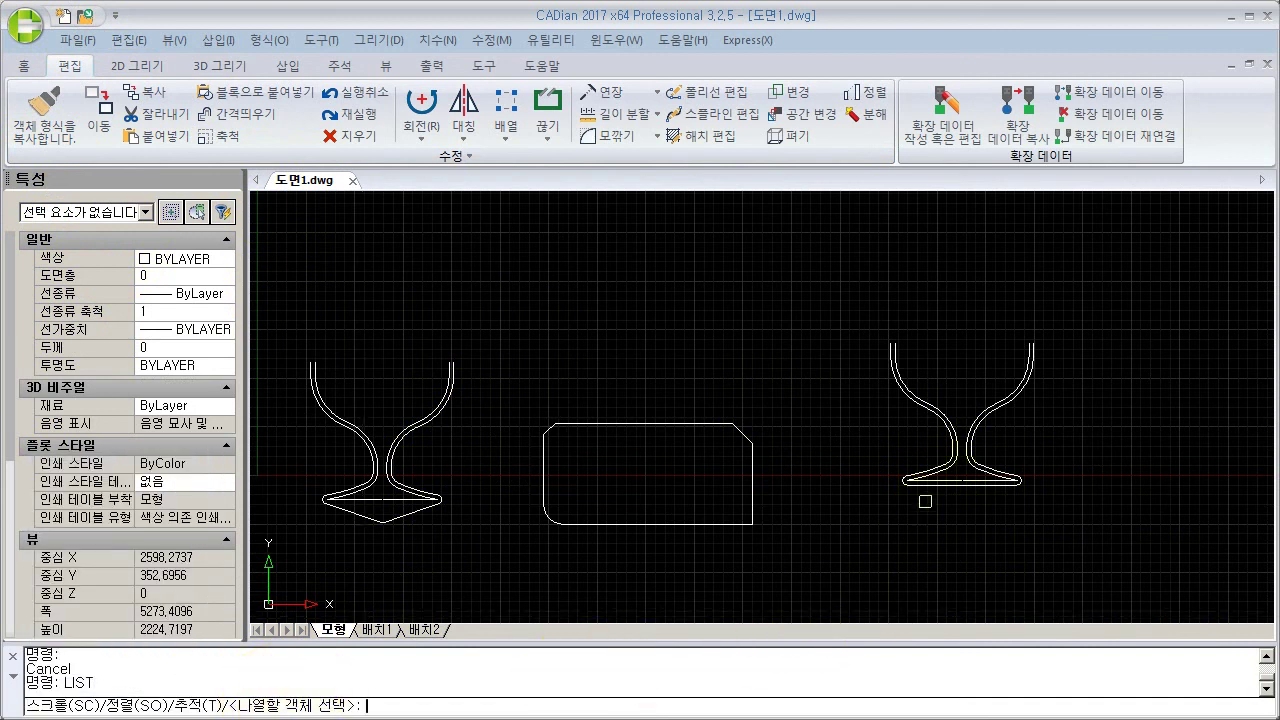
click(934, 466)
key(Return)
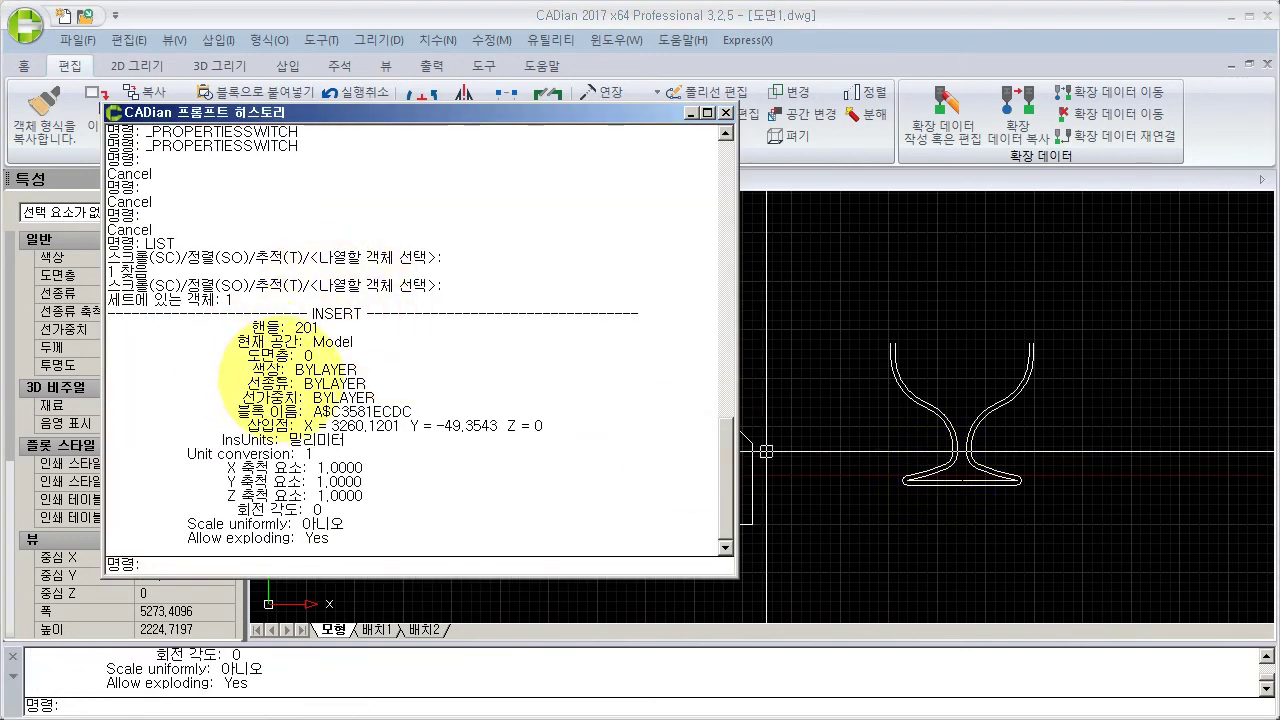
click(312, 313)
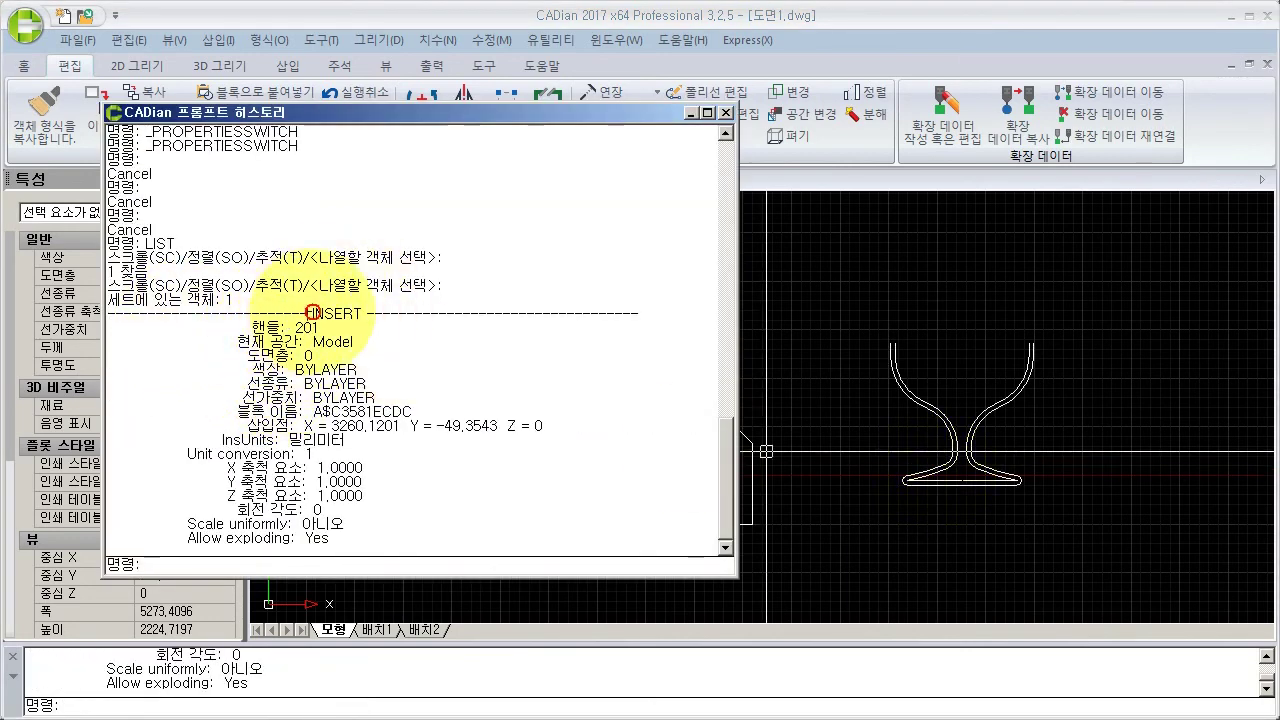
drag(312, 313, 381, 314)
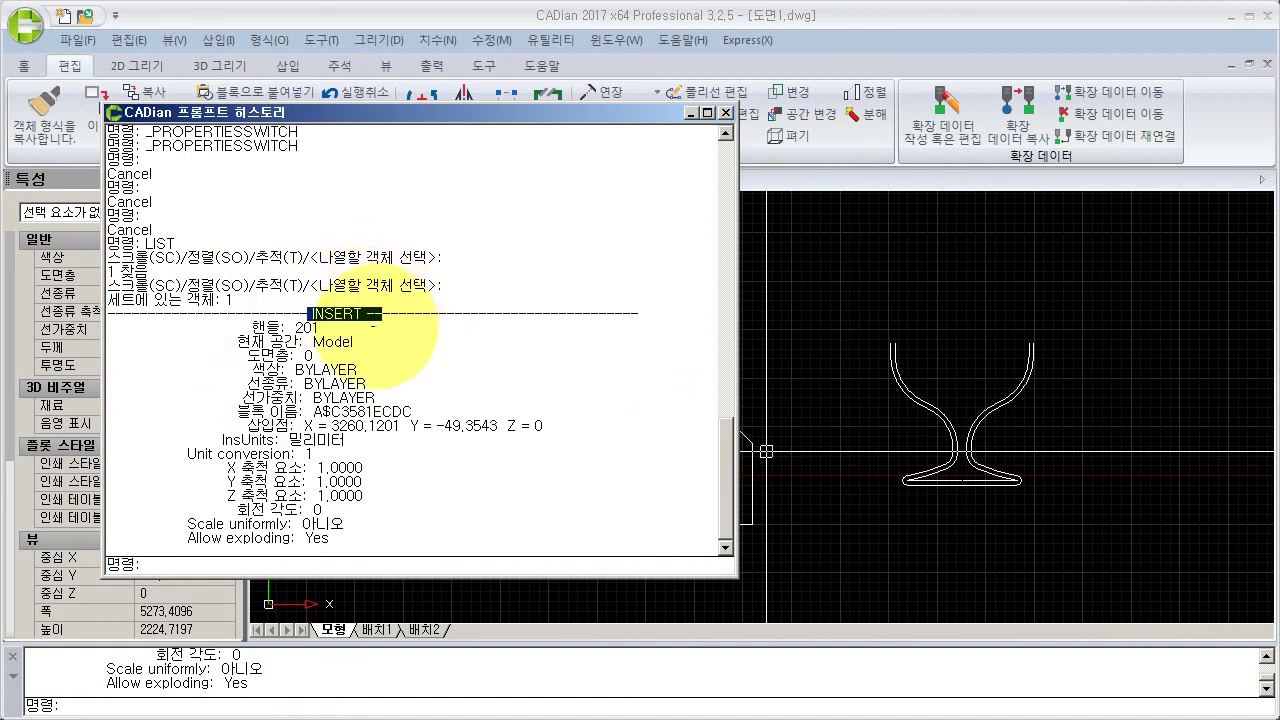
click(725, 112)
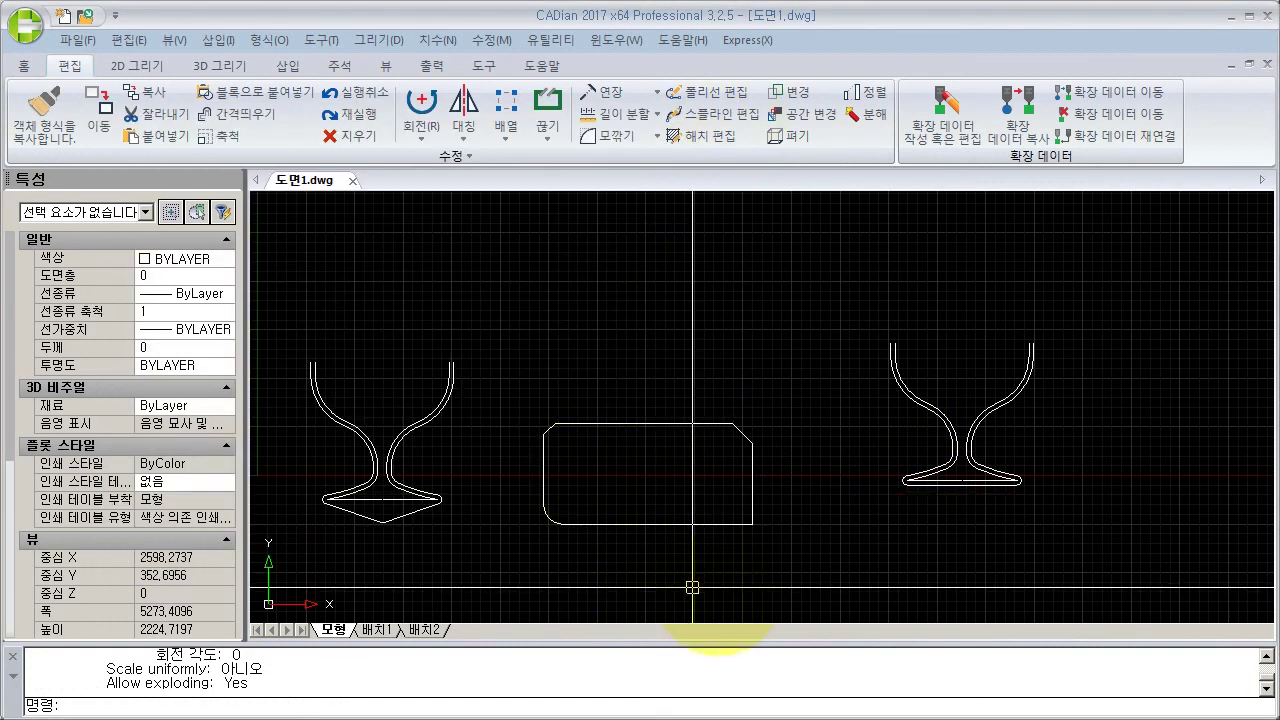
Step: List the rectangle's object data, examine its object type, leave the listing, and select the rectangle to check its properties
key(Return)
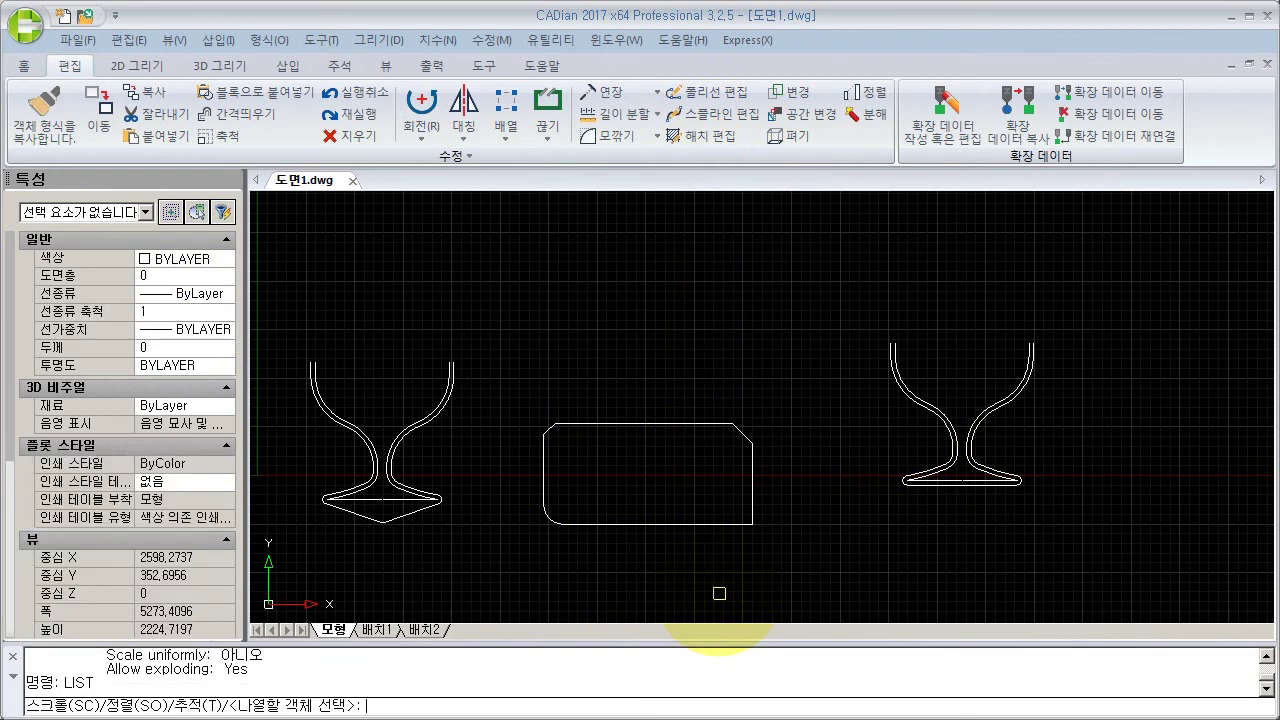
click(667, 424)
key(Return)
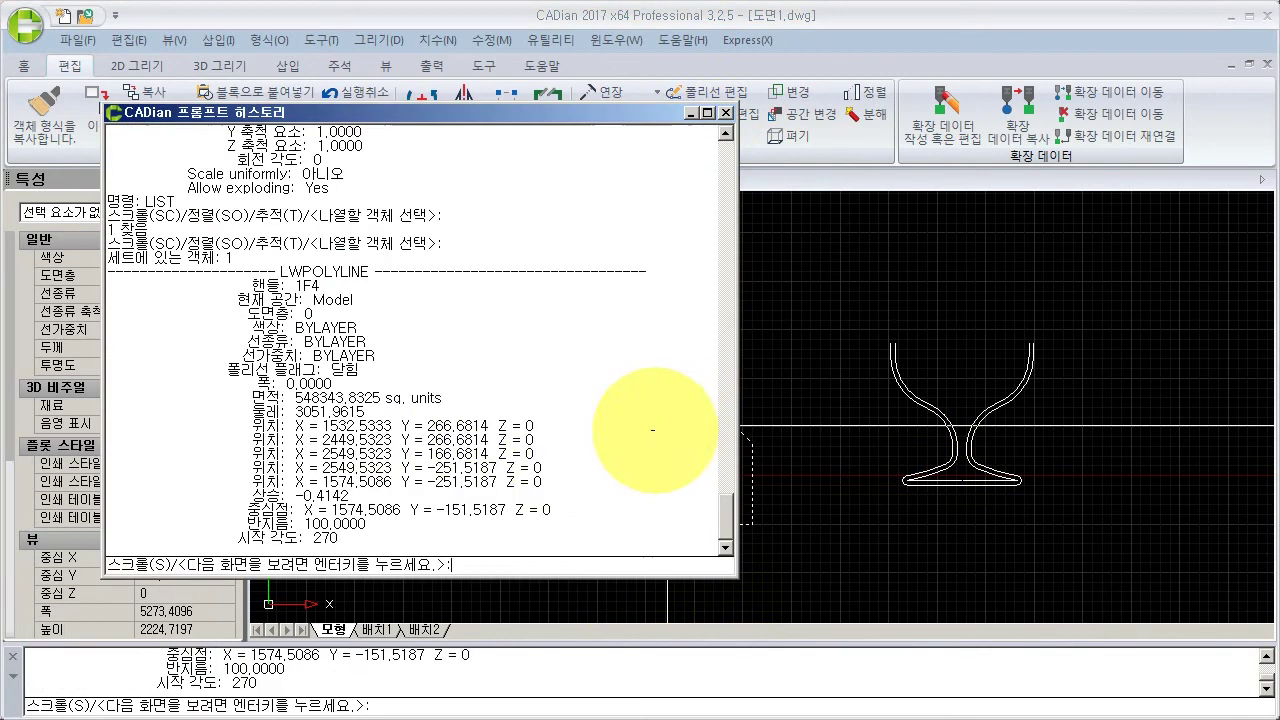
drag(275, 270, 383, 272)
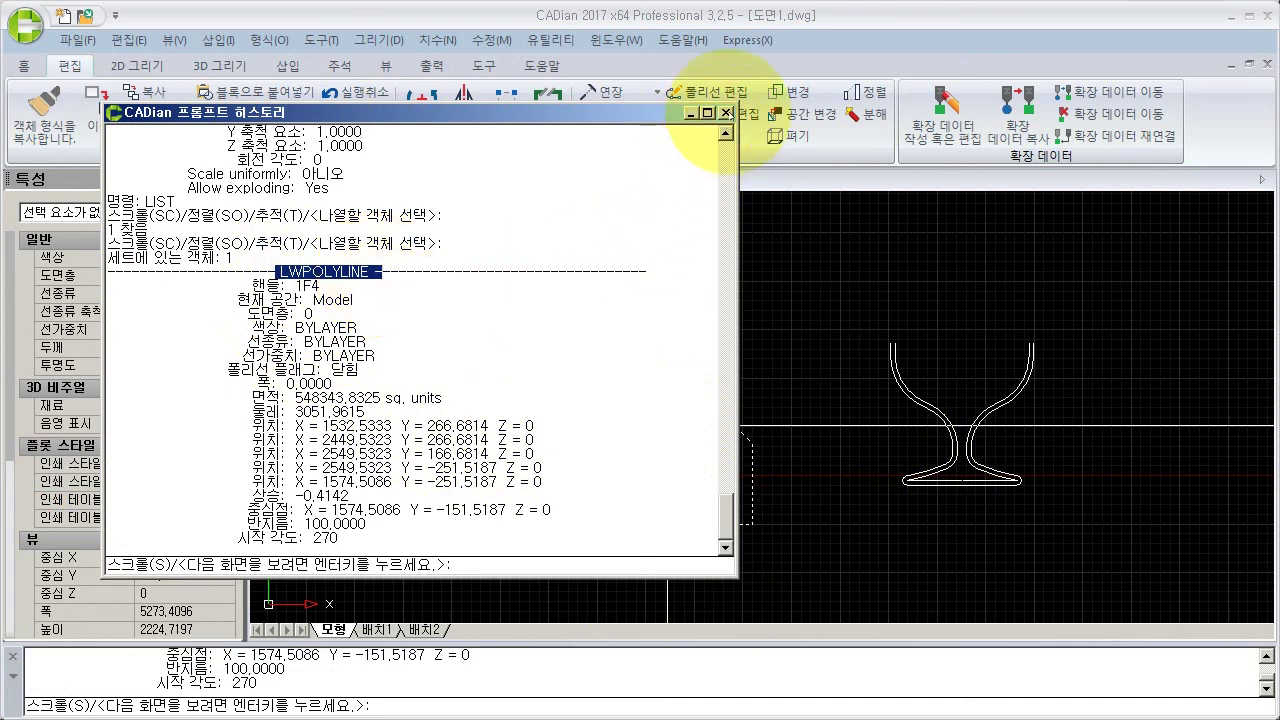
click(726, 113)
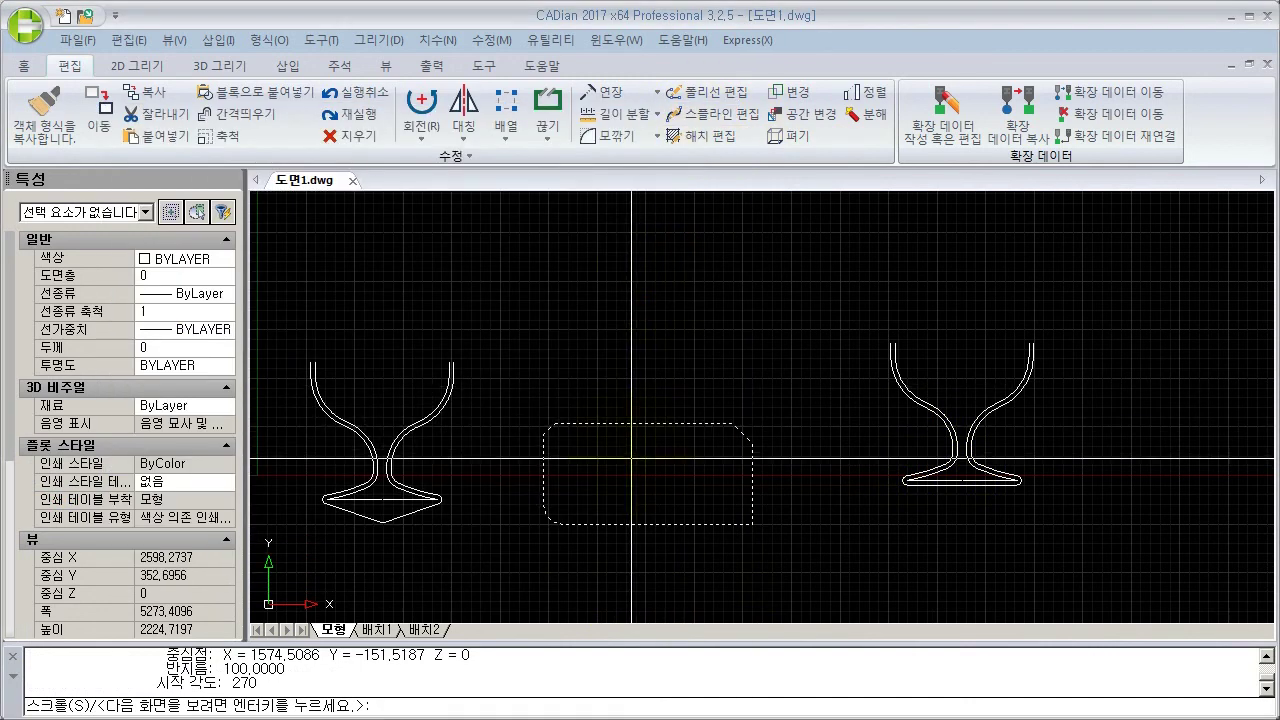
key(Escape)
key(Escape)
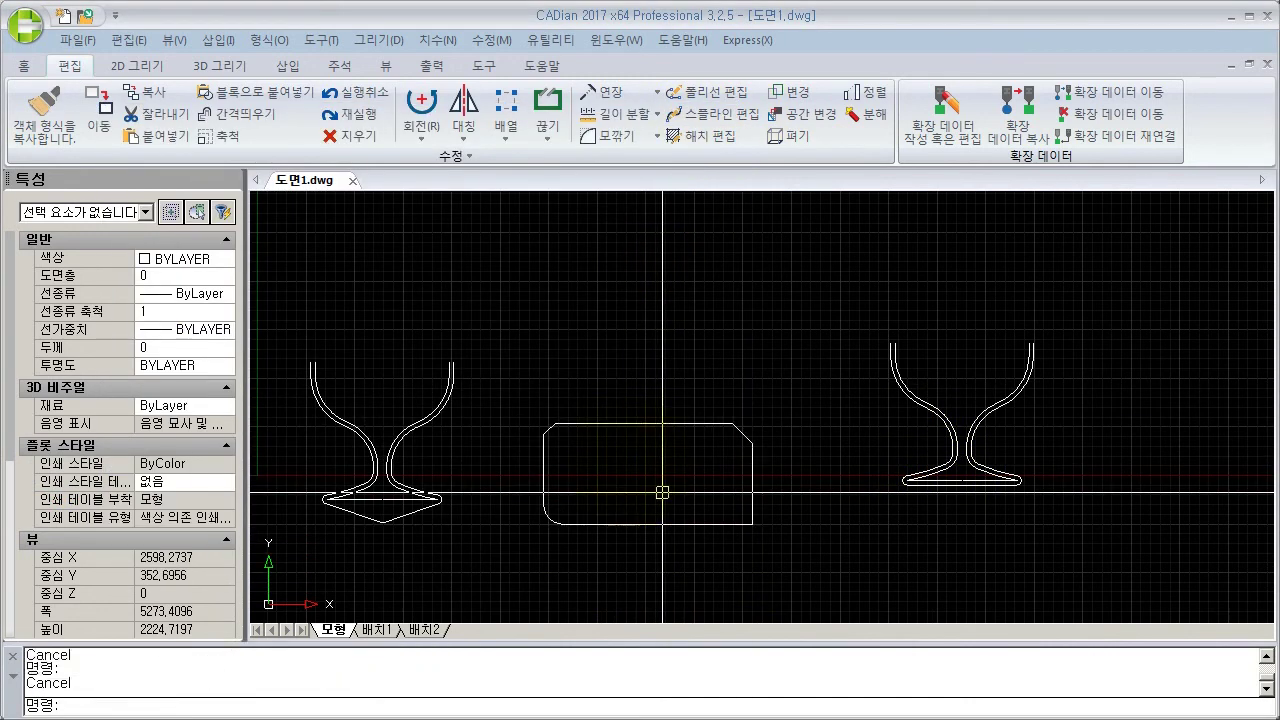
click(688, 426)
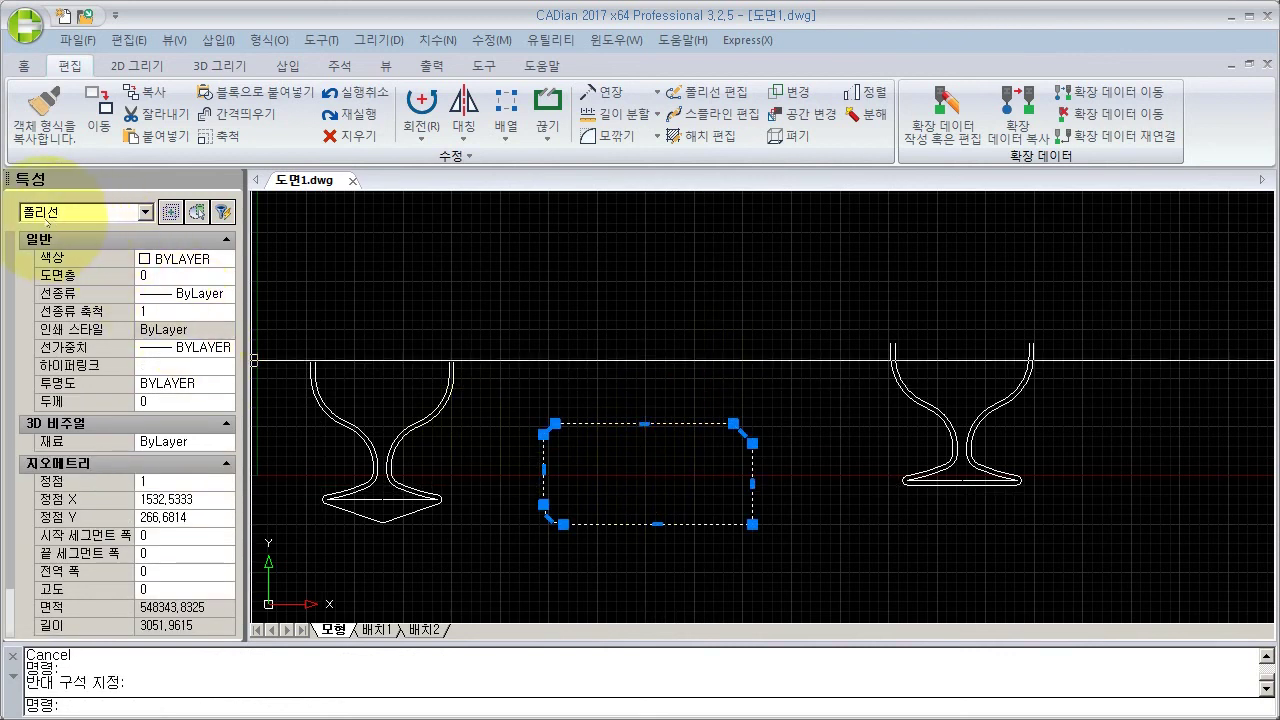